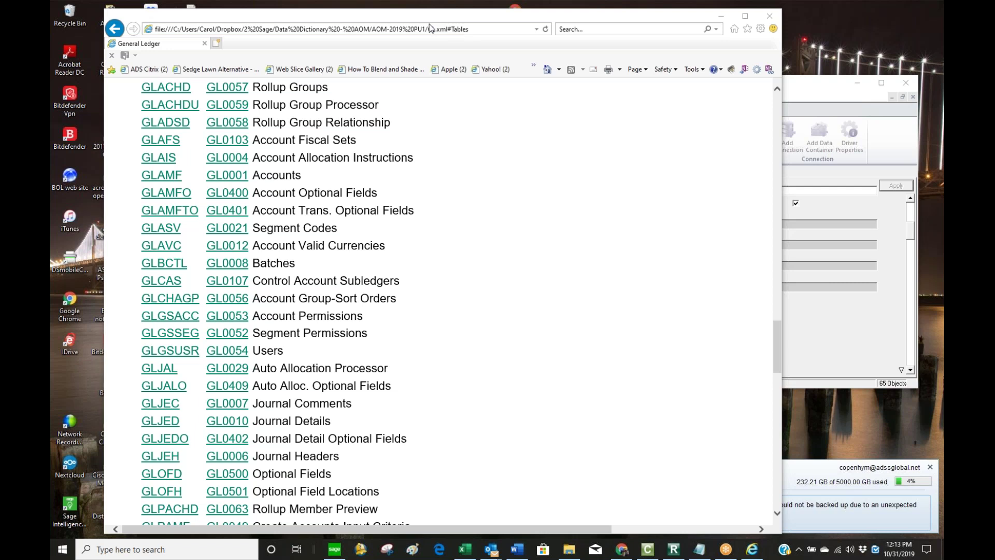
Look through the General Ledger data dictionary for the tables holding Posted Transactions and Accounts.
{"action": "scroll", "coordinate": [325, 415], "scroll_direction": "up", "scroll_amount": 2}
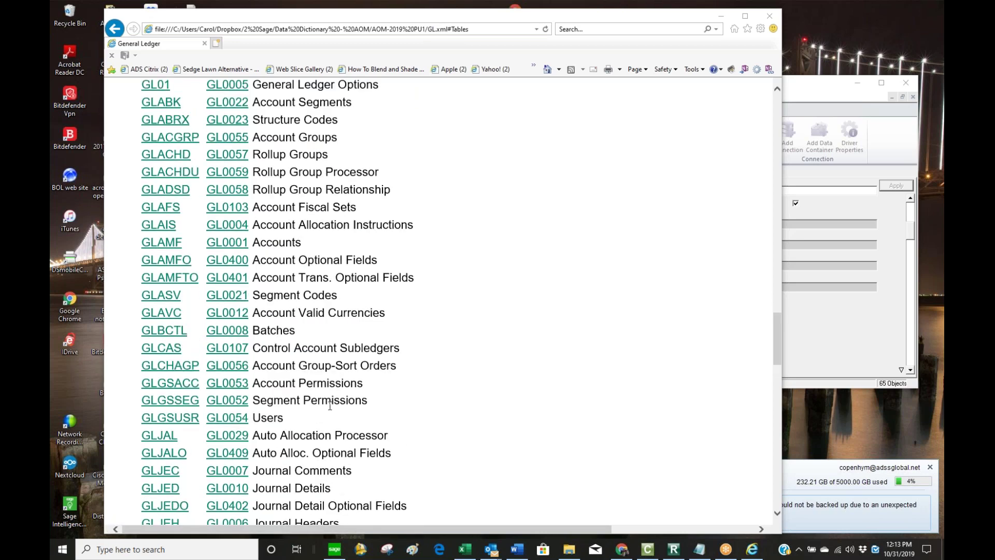
{"action": "scroll", "coordinate": [327, 332], "scroll_direction": "down", "scroll_amount": 6}
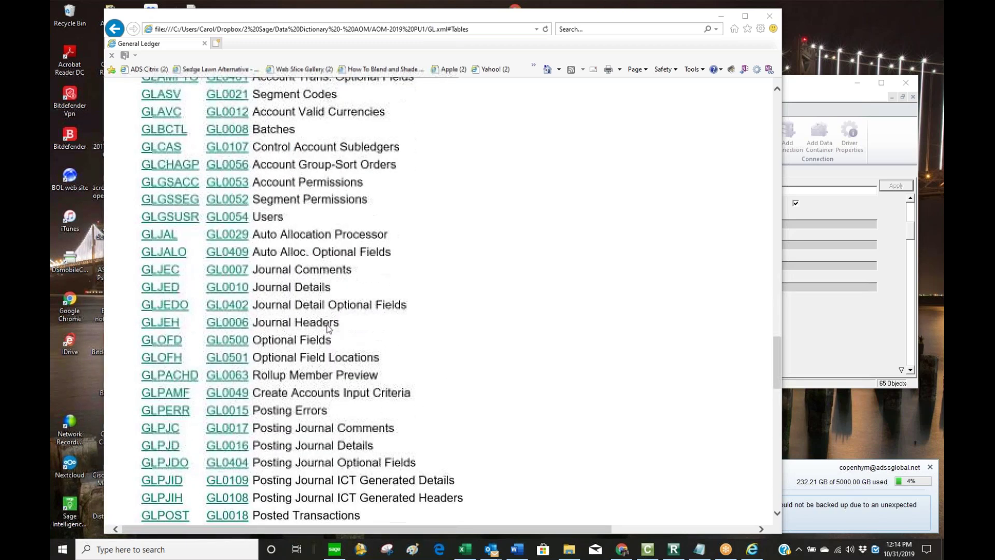
{"action": "scroll", "coordinate": [258, 413], "scroll_direction": "down", "scroll_amount": 2}
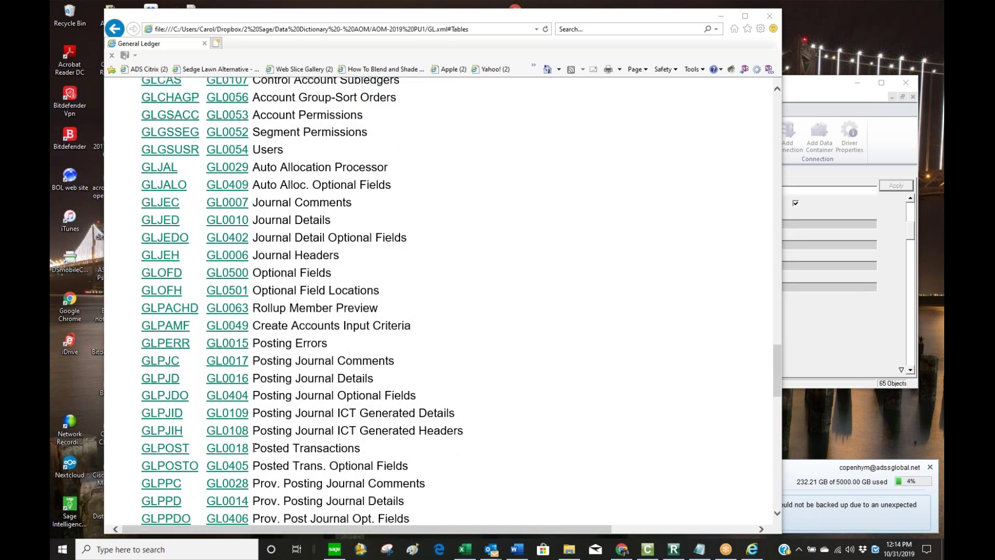
{"action": "left_click_drag", "start_coordinate": [254, 449], "coordinate": [348, 446]}
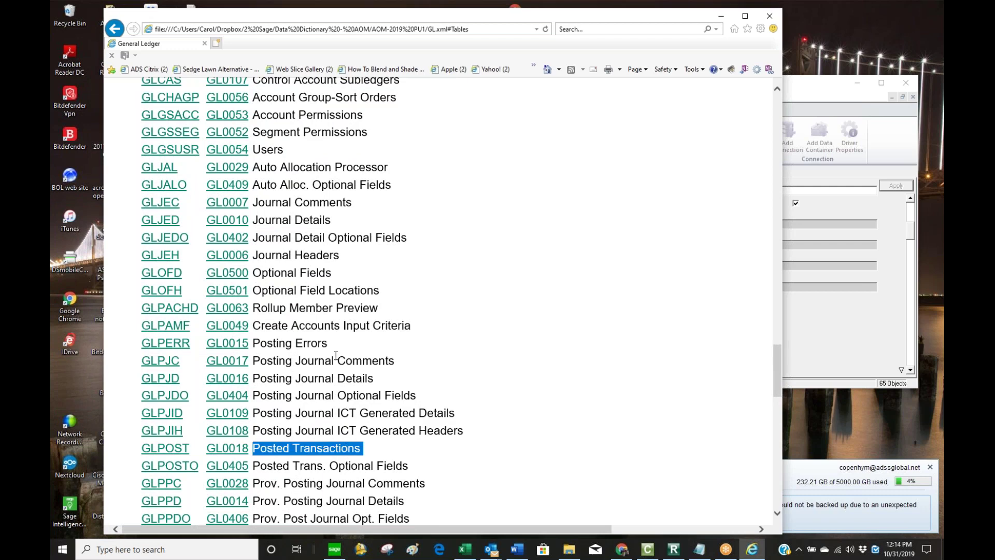
{"action": "scroll", "coordinate": [297, 213], "scroll_direction": "up", "scroll_amount": 4}
{"action": "scroll", "coordinate": [297, 213], "scroll_direction": "down", "scroll_amount": 1}
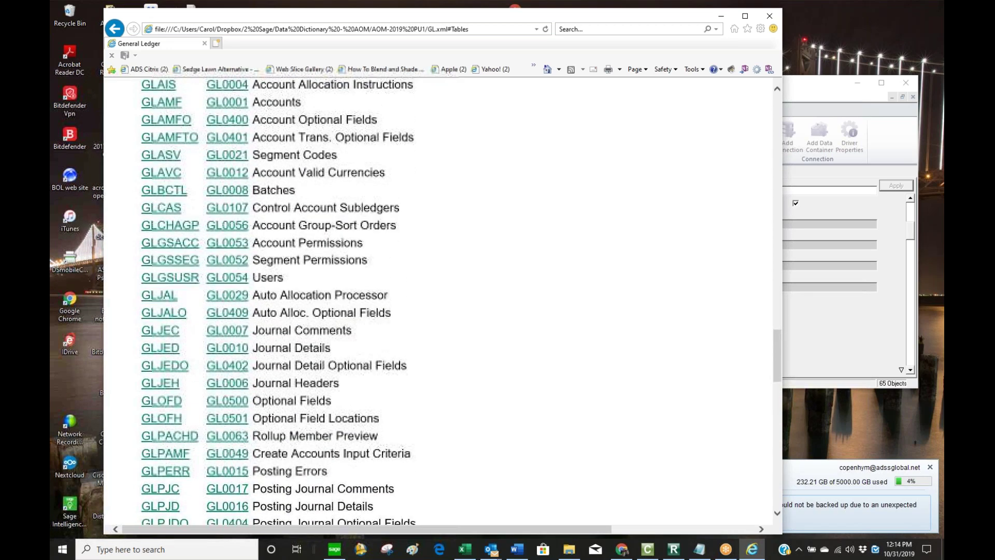
{"action": "left_click_drag", "start_coordinate": [305, 102], "coordinate": [251, 106]}
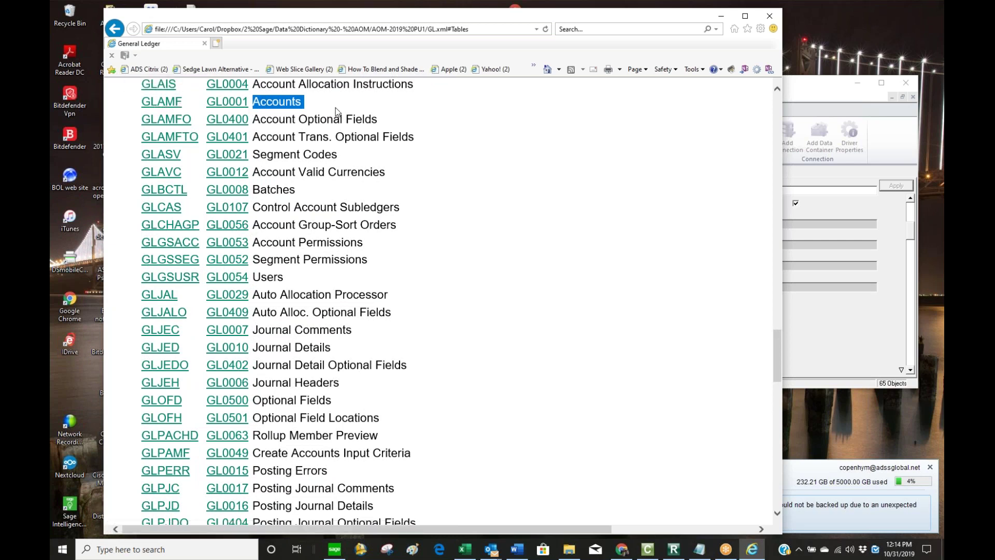
Switch to the Sage 300 Intelligence Reporting Connector and add a Graphical Join data container to the Sage Accpac Consolidation connection.
{"action": "left_click", "coordinate": [800, 82]}
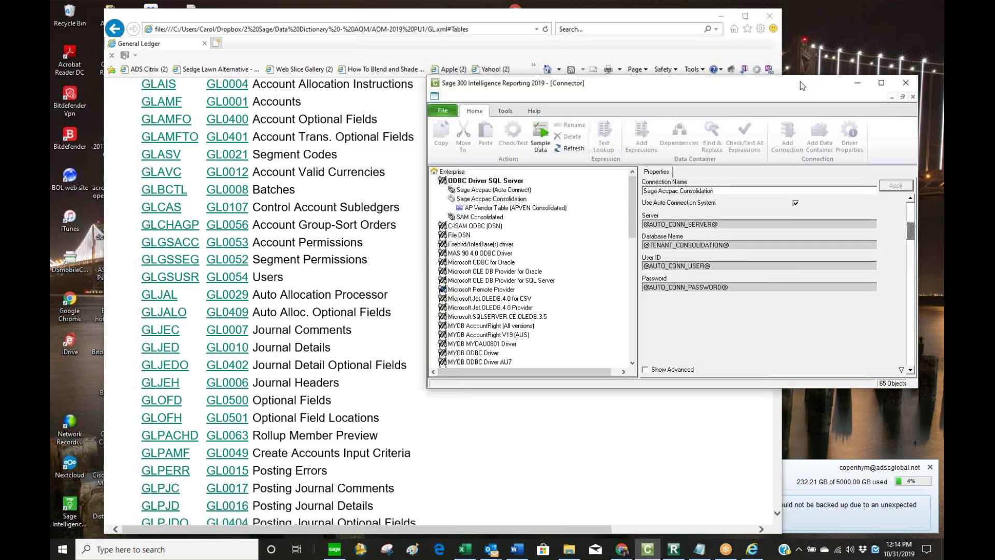
{"action": "left_click", "coordinate": [481, 201]}
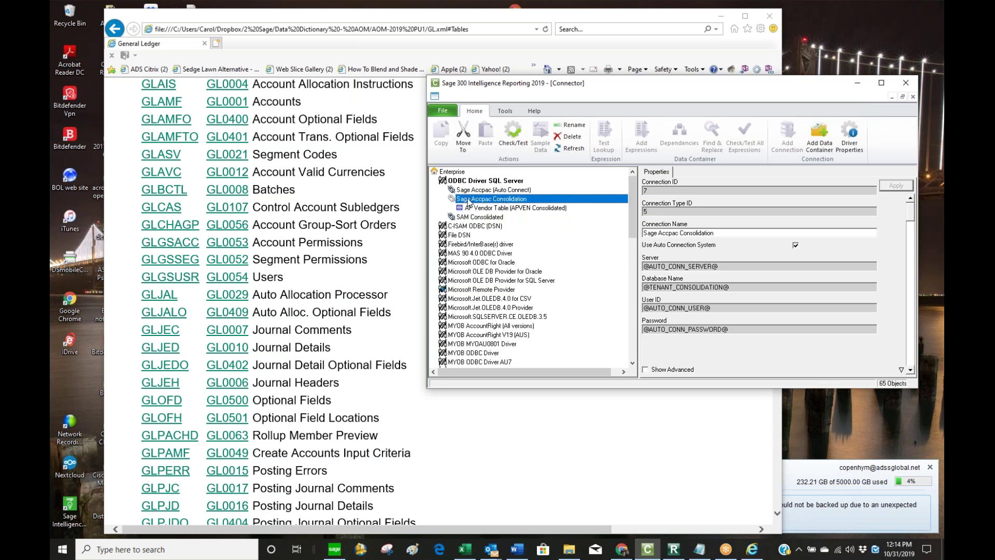
{"action": "right_click", "coordinate": [510, 202]}
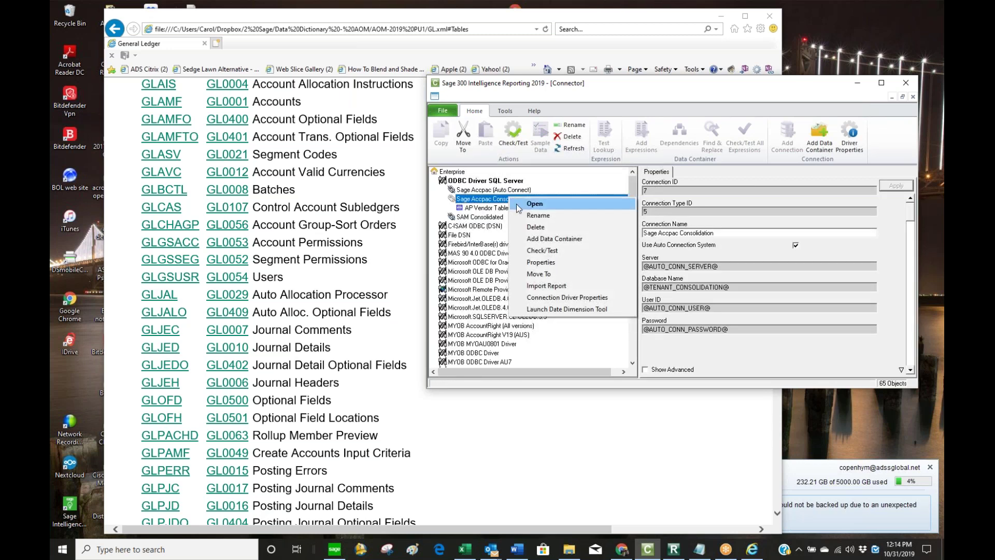
{"action": "left_click", "coordinate": [562, 239]}
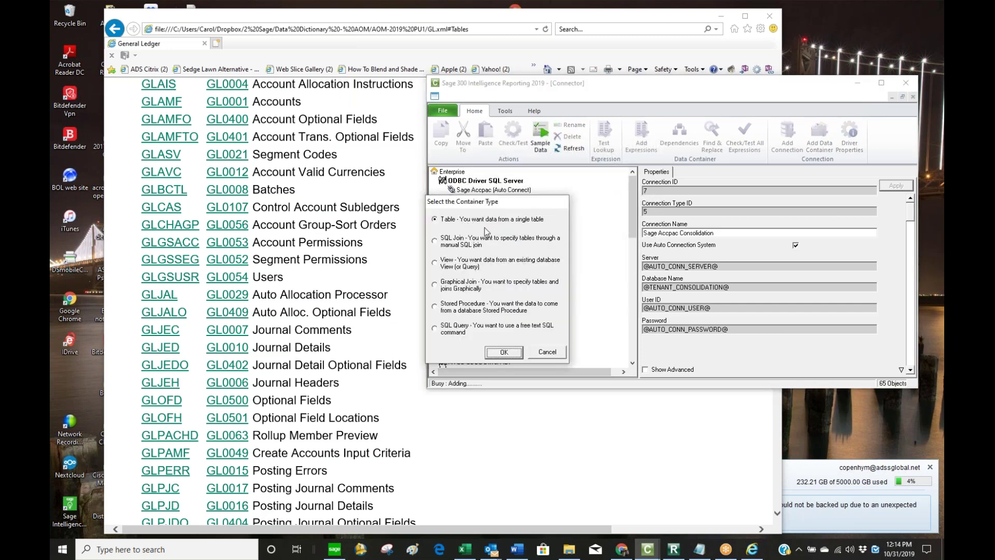
{"action": "left_click", "coordinate": [435, 285]}
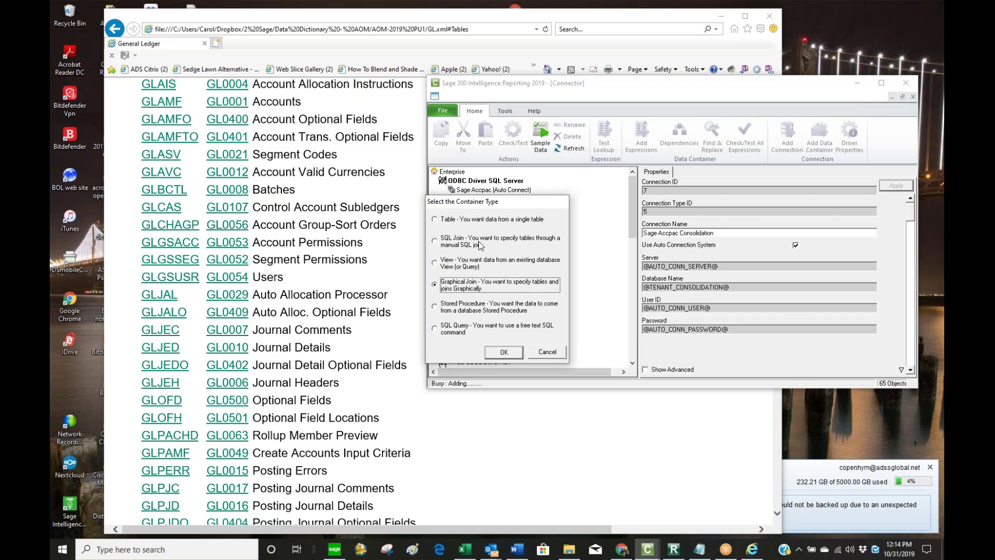
{"action": "left_click", "coordinate": [509, 350]}
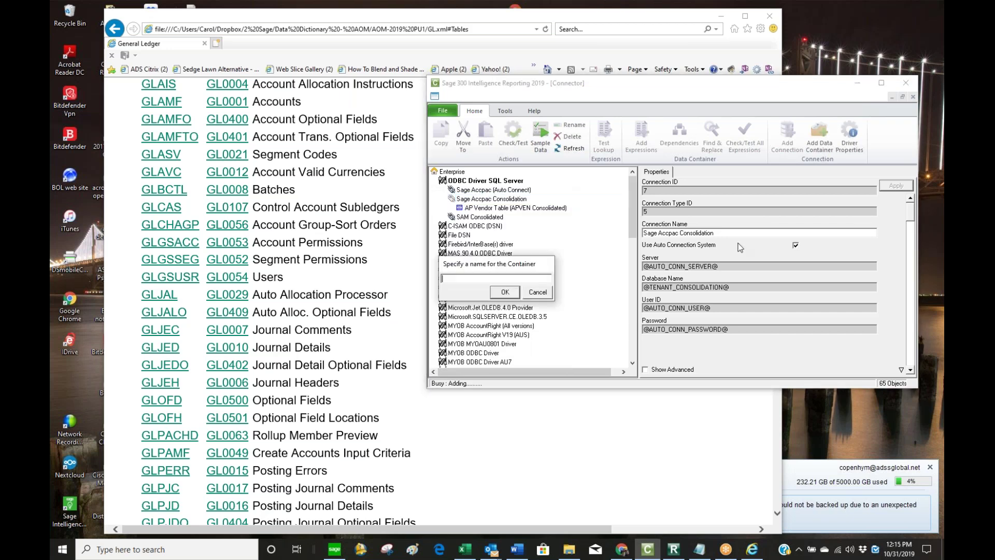
Name the new data container "GL Transactions (Consol)".
{"action": "type", "text": "GL Transactions (Cono"}
{"action": "key", "text": "BackSpace"}
{"action": "type", "text": "son"}
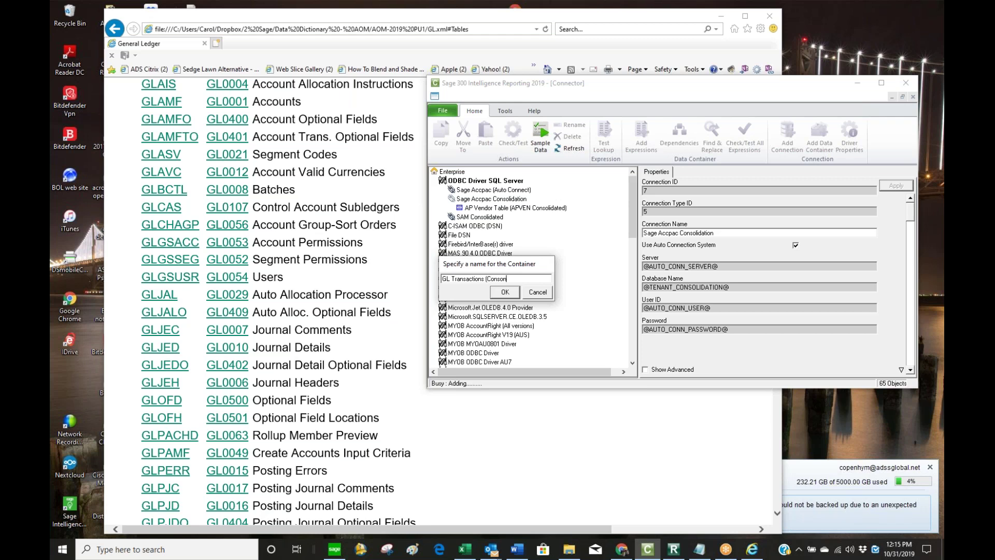
{"action": "key", "text": "BackSpace"}
{"action": "left_click", "coordinate": [504, 294]}
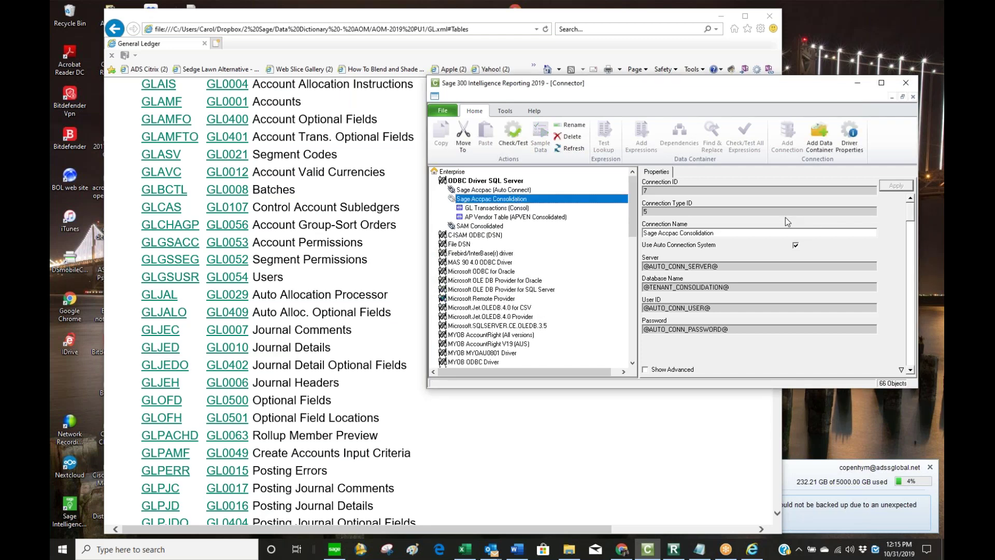
Try to add expressions to the GL Transactions (Consol) container.
{"action": "right_click", "coordinate": [495, 210]}
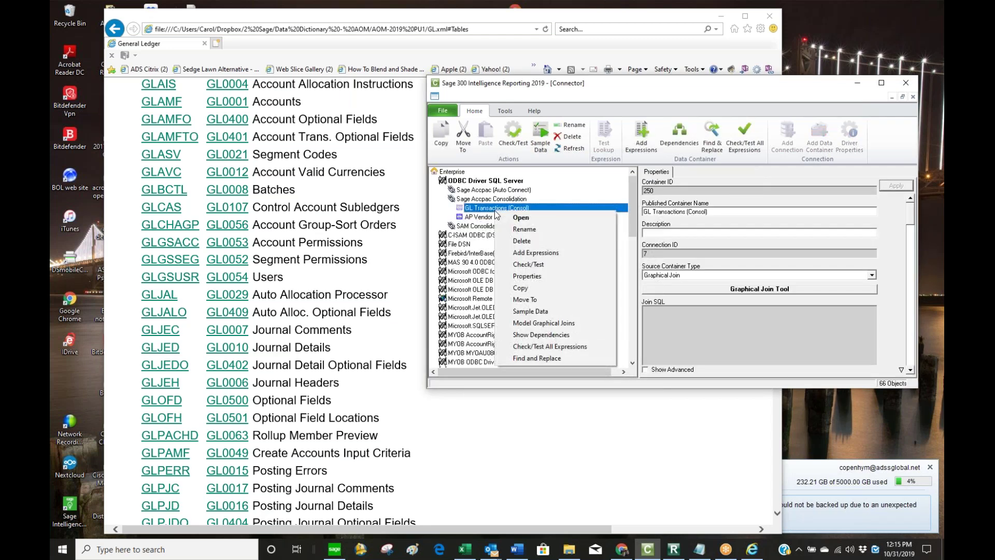
{"action": "left_click", "coordinate": [534, 251]}
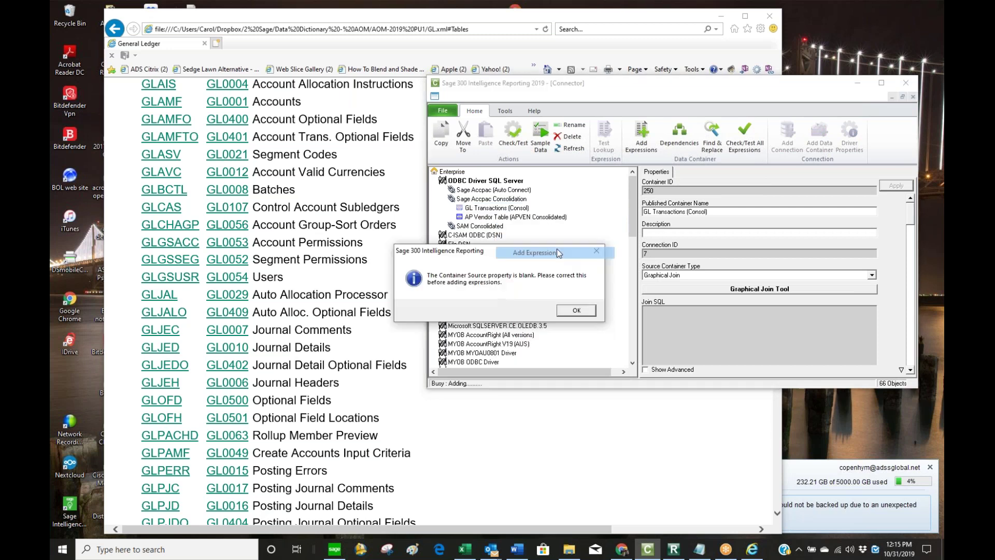
{"action": "left_click", "coordinate": [577, 311]}
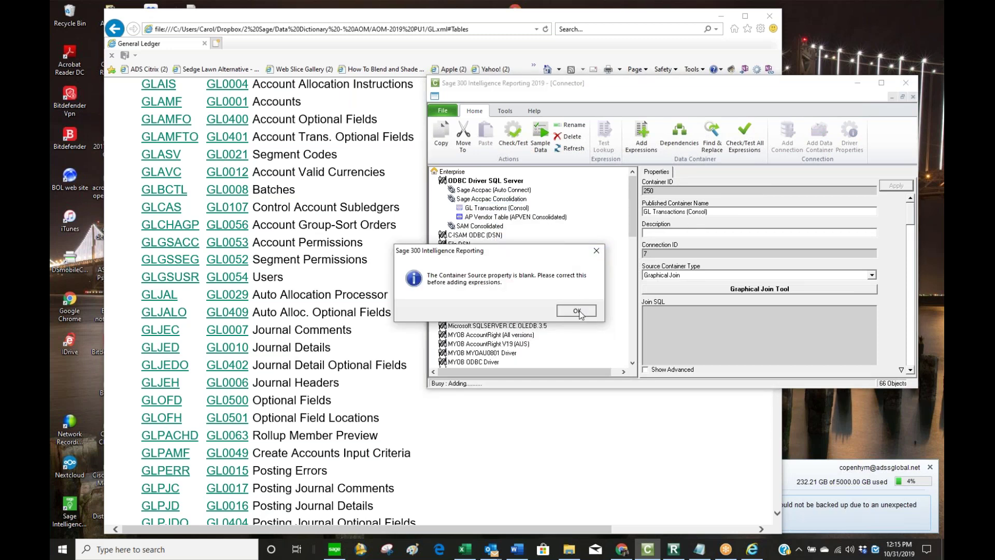
Open the Graphical Join Tool for the GL Transactions (Consol) container and choose the GLAMF table.
{"action": "right_click", "coordinate": [493, 210]}
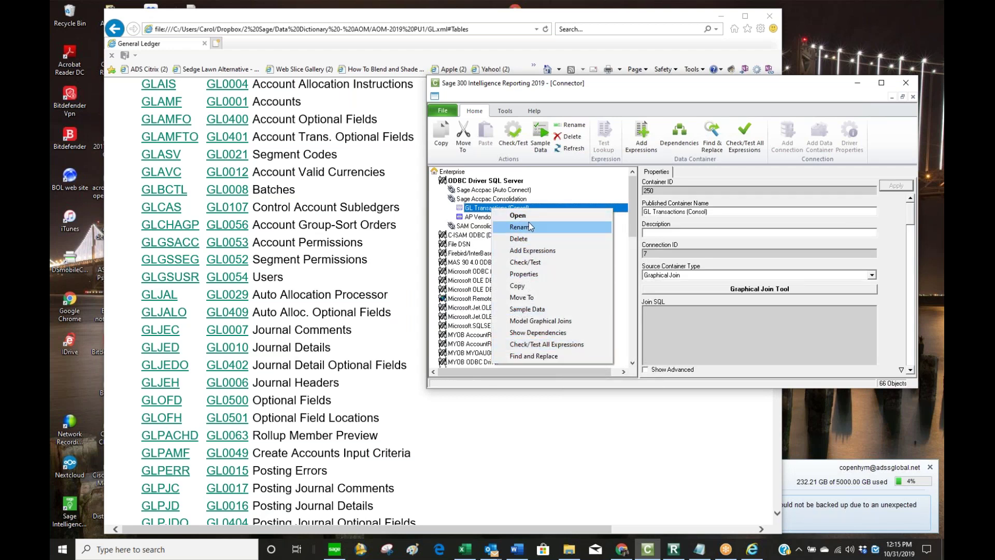
{"action": "left_click", "coordinate": [468, 209]}
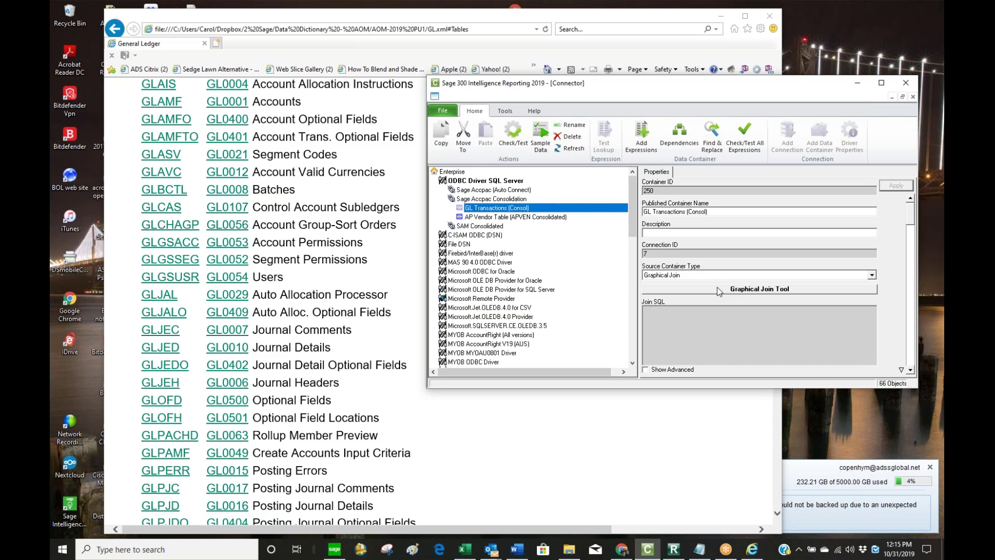
{"action": "left_click", "coordinate": [749, 289]}
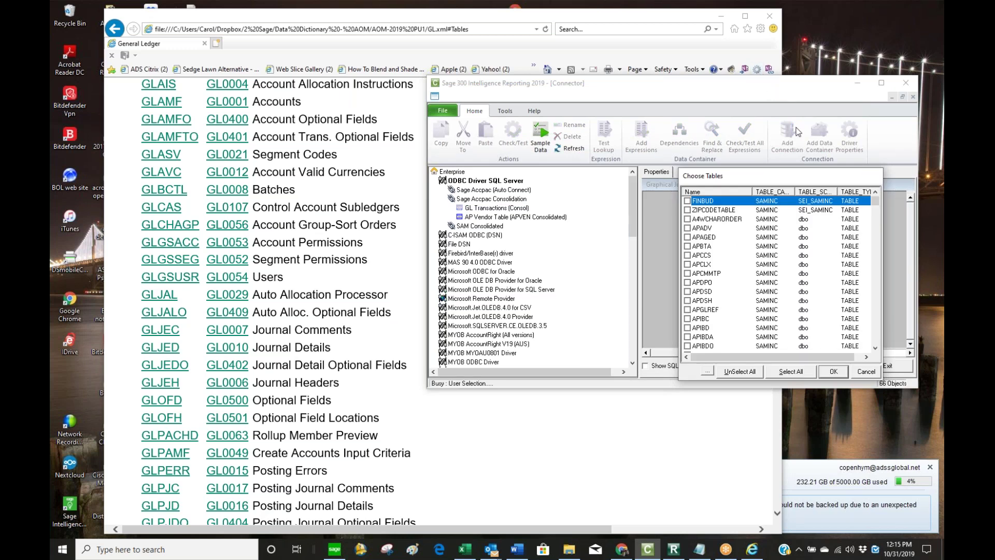
{"action": "mouse_move", "coordinate": [756, 171]}
{"action": "left_mouse_down"}
{"action": "mouse_move", "coordinate": [567, 117]}
{"action": "mouse_move", "coordinate": [476, 106]}
{"action": "left_mouse_up"}
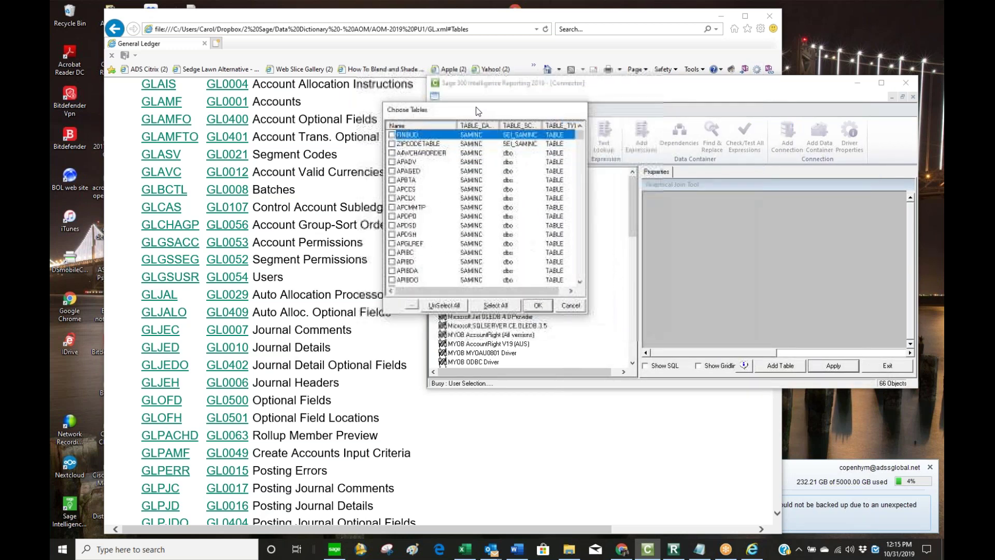
{"action": "left_click", "coordinate": [414, 189]}
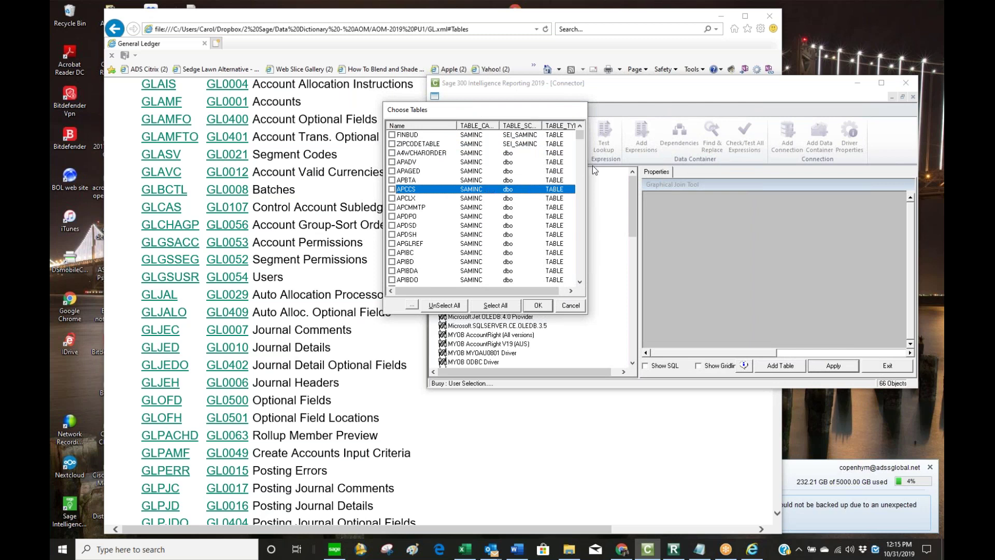
{"action": "key", "text": "g"}
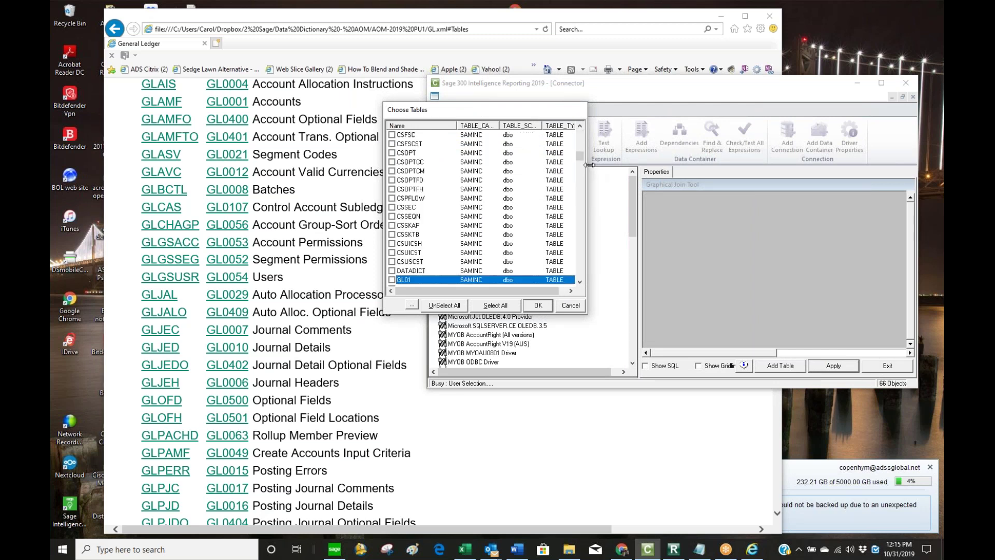
{"action": "left_click", "coordinate": [579, 283]}
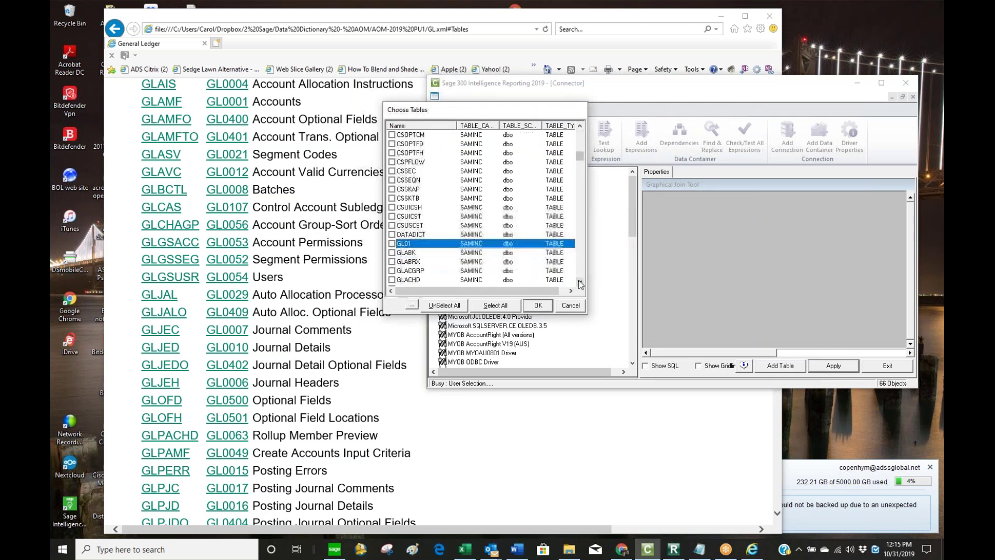
{"action": "left_click", "coordinate": [579, 283]}
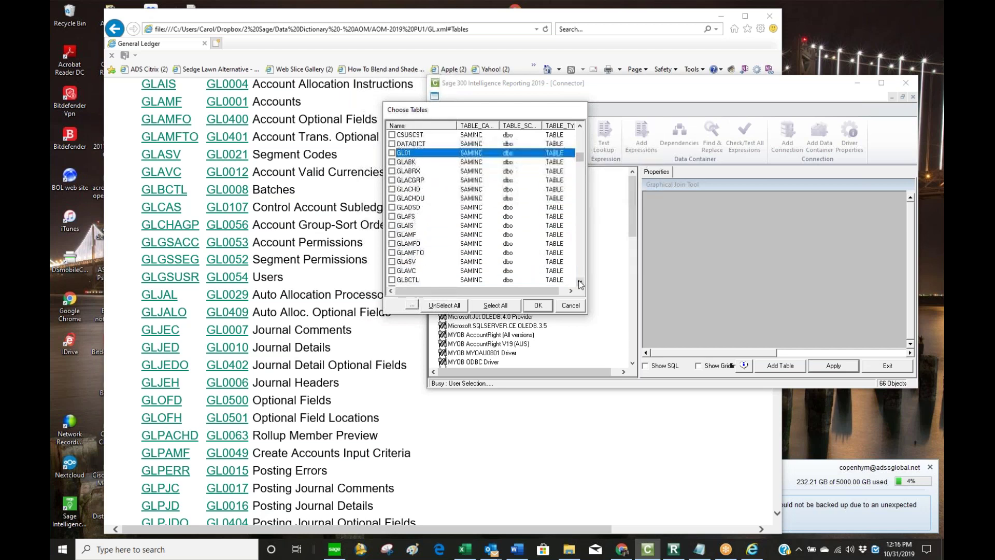
{"action": "left_click", "coordinate": [392, 235]}
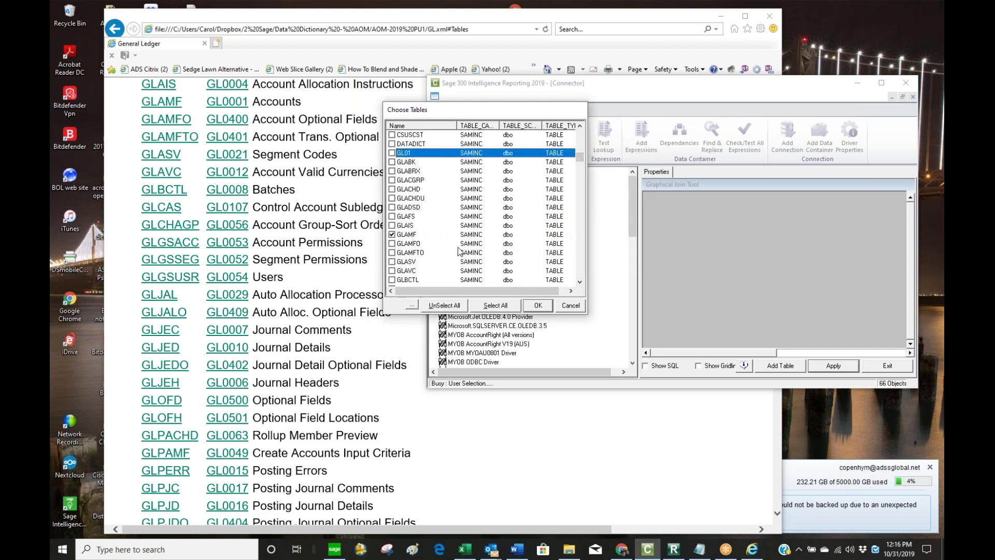
Choose the GLPOST table as well and add both selected tables to the join canvas.
{"action": "left_click", "coordinate": [580, 283]}
{"action": "left_click", "coordinate": [580, 283]}
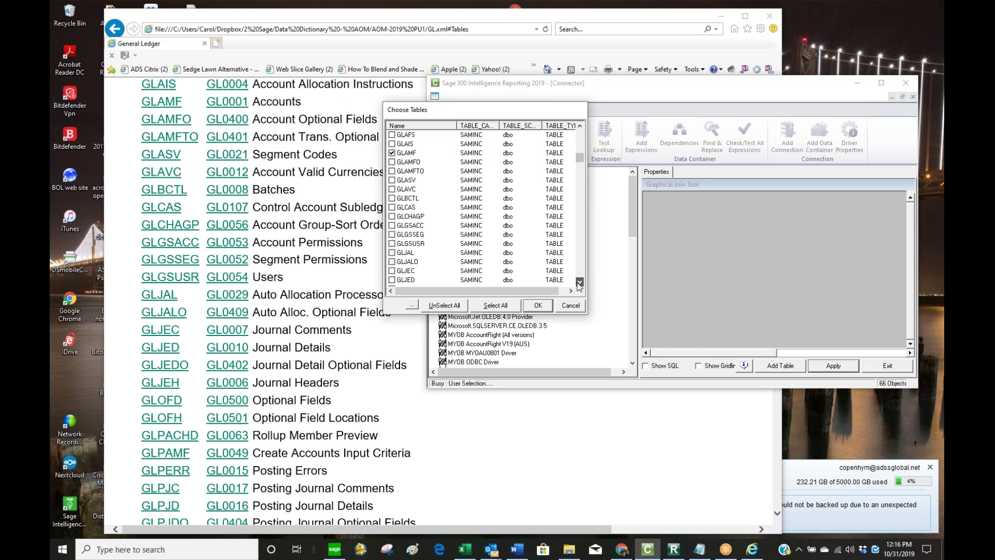
{"action": "left_click", "coordinate": [580, 283]}
{"action": "left_click", "coordinate": [580, 283]}
{"action": "left_click", "coordinate": [579, 283]}
{"action": "left_click", "coordinate": [580, 283]}
{"action": "left_click", "coordinate": [580, 283]}
{"action": "left_click", "coordinate": [580, 283]}
{"action": "left_click", "coordinate": [580, 283]}
{"action": "left_click", "coordinate": [579, 283]}
{"action": "left_click", "coordinate": [580, 283]}
{"action": "left_click", "coordinate": [580, 283]}
{"action": "left_click", "coordinate": [392, 261]}
{"action": "left_click", "coordinate": [526, 306]}
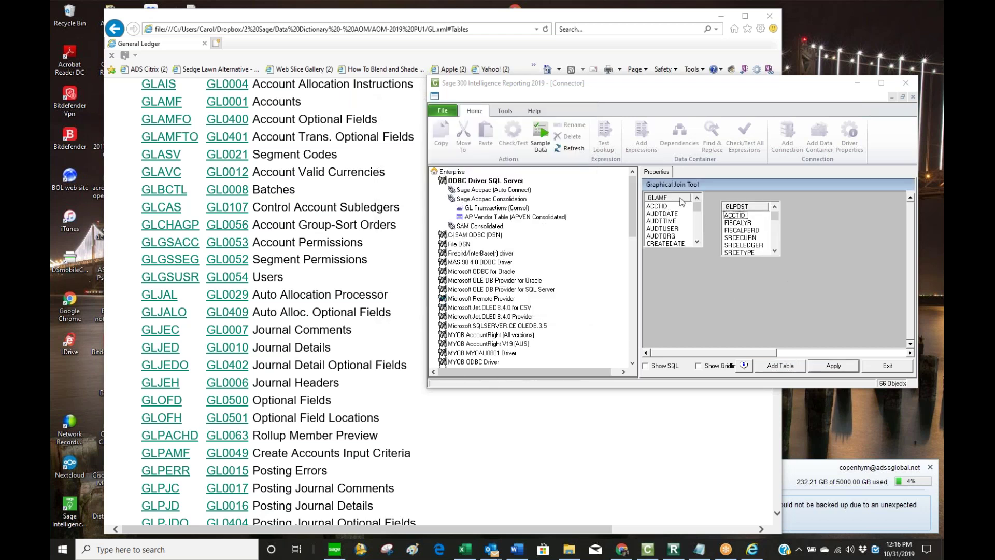
Maximize the Connector window and move the GLAMF table box to the right of GLPOST.
{"action": "left_click", "coordinate": [881, 83]}
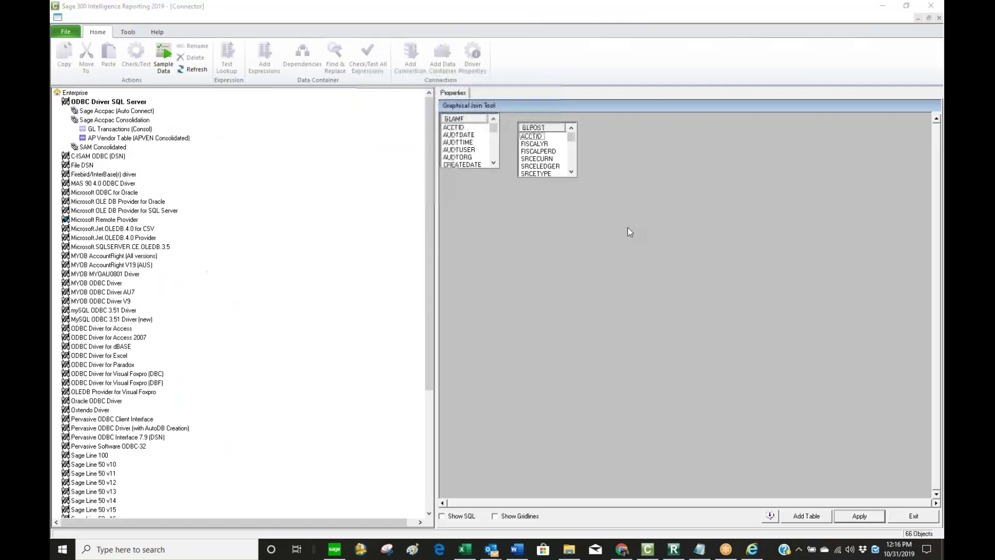
{"action": "left_click", "coordinate": [470, 128]}
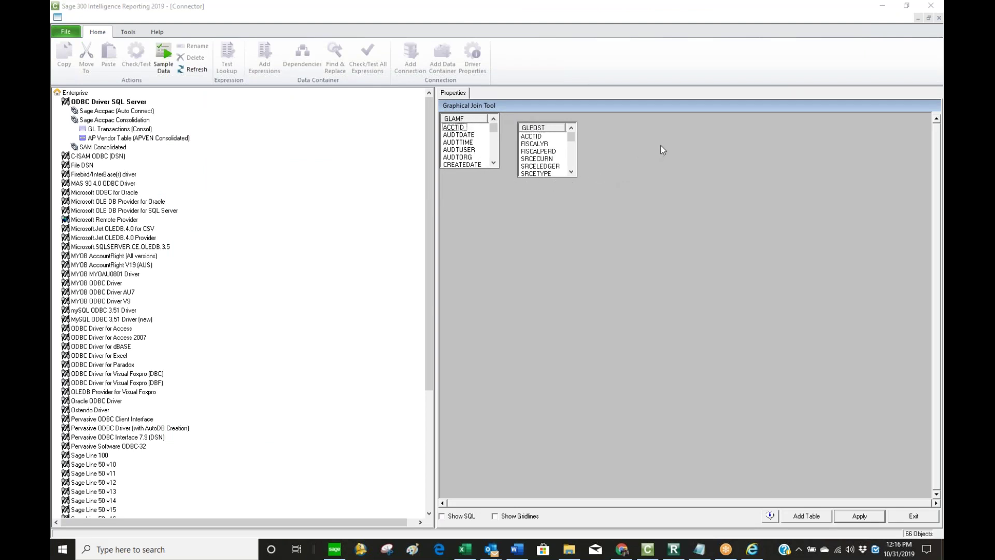
{"action": "left_click_drag", "start_coordinate": [661, 150], "coordinate": [661, 150]}
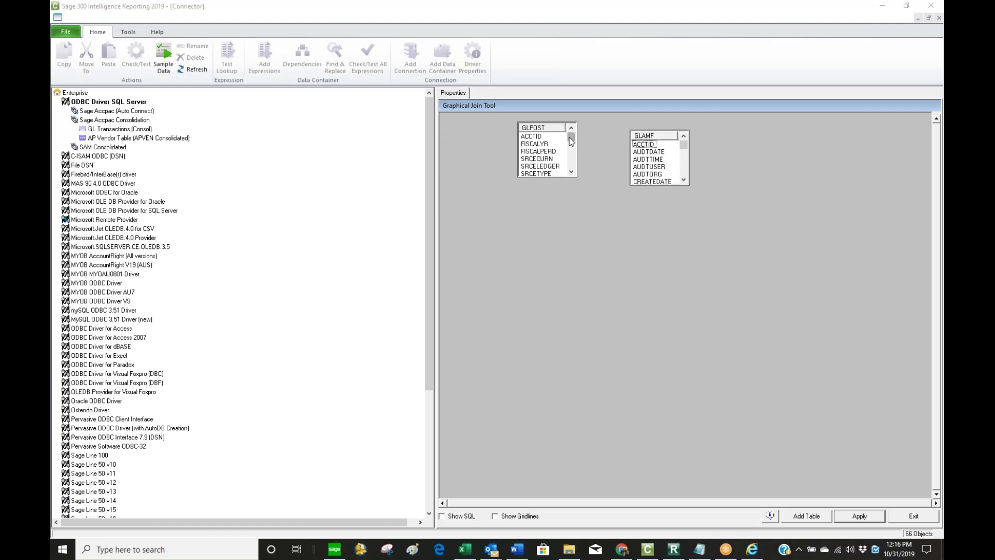
Join GLPOST to GLAMF on their ACCTID fields and apply the join to the container.
{"action": "left_click_drag", "start_coordinate": [532, 137], "coordinate": [650, 147]}
{"action": "left_click_drag", "start_coordinate": [650, 148], "coordinate": [539, 142]}
{"action": "left_click_drag", "start_coordinate": [539, 141], "coordinate": [643, 146]}
{"action": "left_click", "coordinate": [860, 517]}
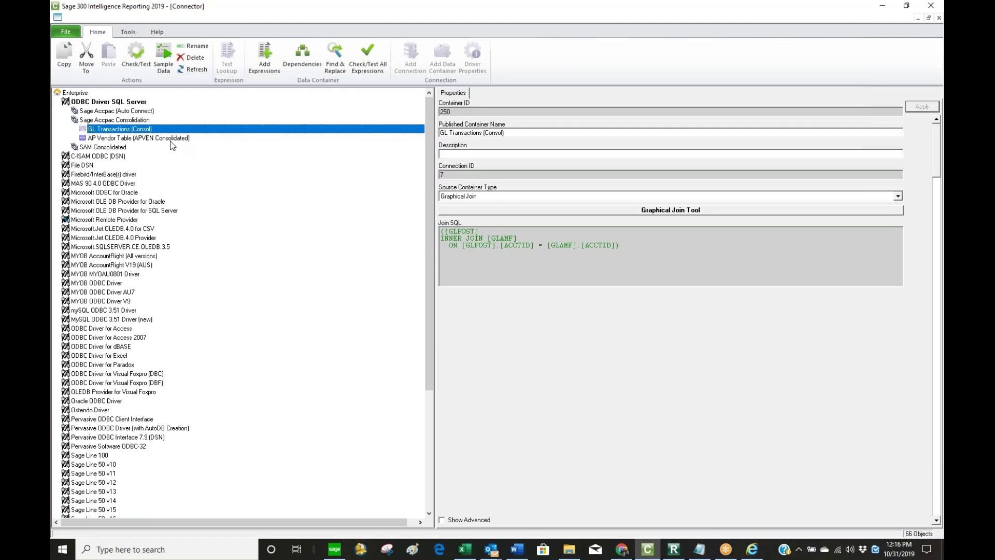
Start adding data field expressions to the GL Transactions (Consol) container, taking them from the GLPOST table.
{"action": "right_click", "coordinate": [138, 130]}
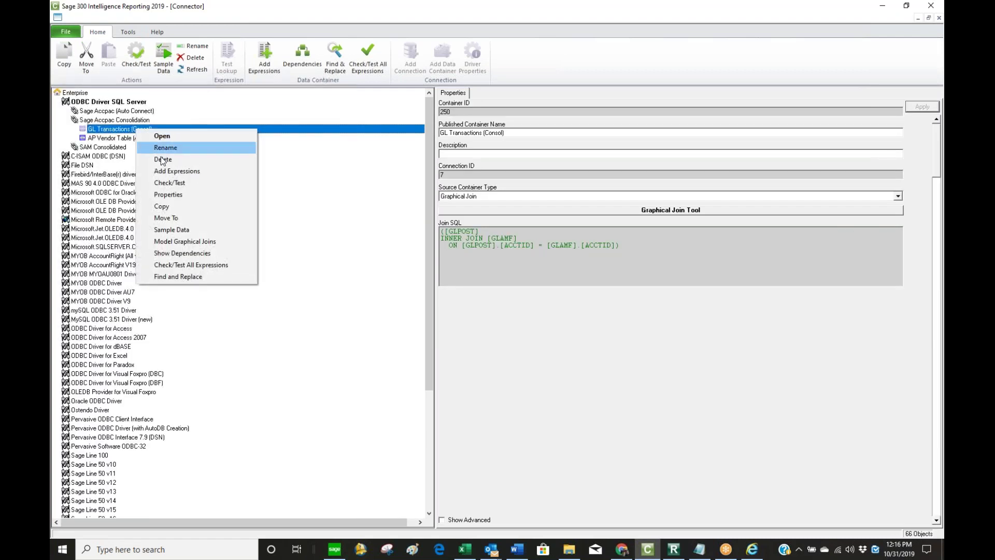
{"action": "left_click", "coordinate": [173, 172]}
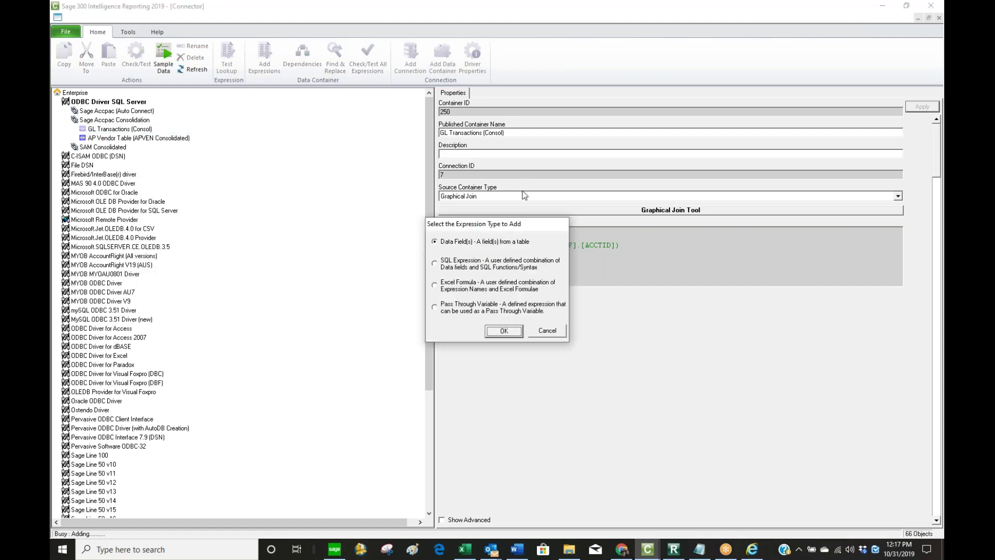
{"action": "left_click", "coordinate": [504, 331]}
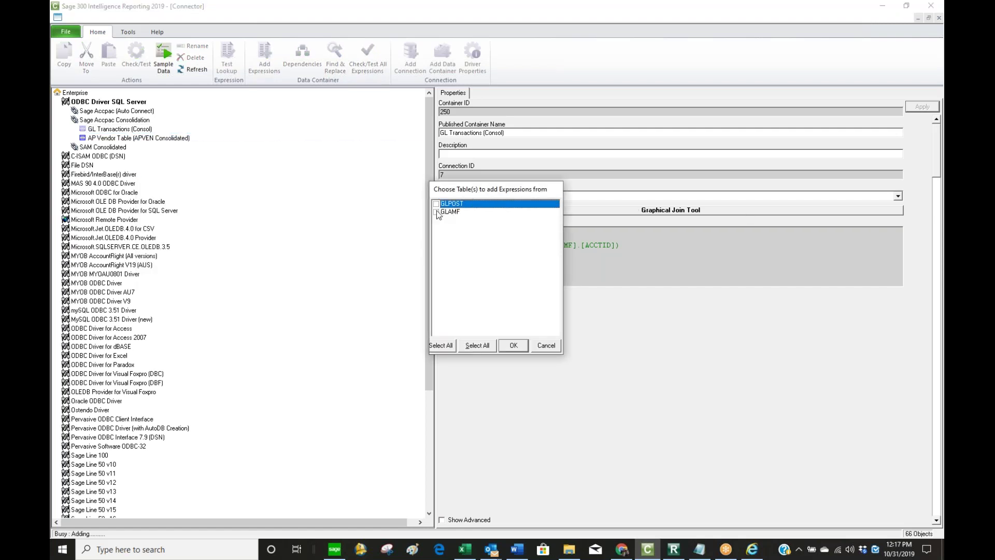
{"action": "left_click", "coordinate": [436, 204]}
{"action": "left_click", "coordinate": [514, 347]}
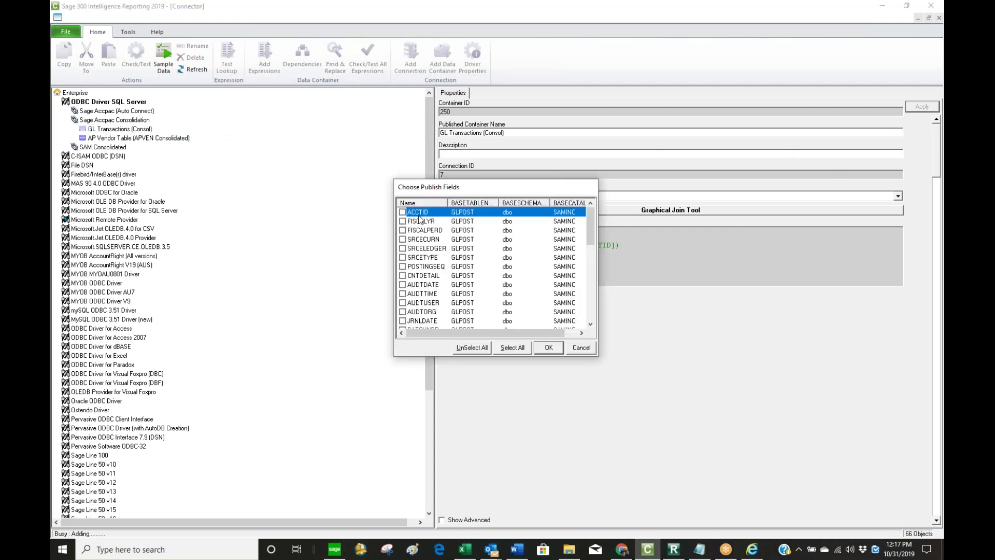
Choose the GLPOST fields ACCTID, FISCALYR, FISCALPERD, SRCELEDGER, SRCETYPE, AUDTORG, JRNLDATE, BATCHNBR and ENTRYNBR for publishing.
{"action": "left_click", "coordinate": [402, 213]}
{"action": "left_click", "coordinate": [403, 221]}
{"action": "left_click", "coordinate": [403, 257]}
{"action": "left_click", "coordinate": [403, 312]}
{"action": "scroll", "coordinate": [590, 324], "scroll_direction": "down", "scroll_amount": 5}
{"action": "left_click", "coordinate": [403, 275]}
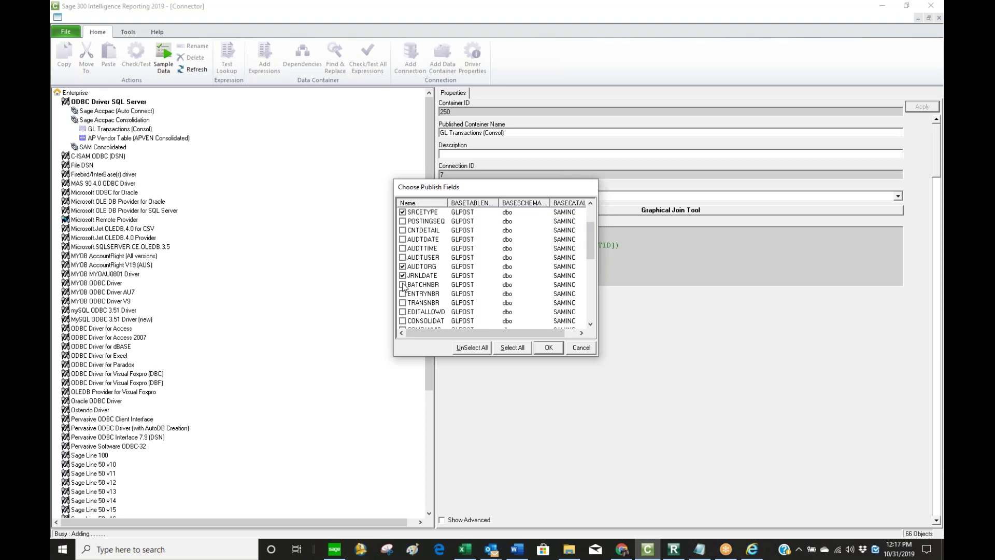
{"action": "left_click", "coordinate": [404, 285]}
{"action": "left_click", "coordinate": [403, 293]}
Add TRANSNBR, JNLDTLDESC, JNLDTLREF and TRANSAMT to the selection of GLPOST fields to publish.
{"action": "left_click", "coordinate": [591, 325]}
{"action": "left_click", "coordinate": [591, 324]}
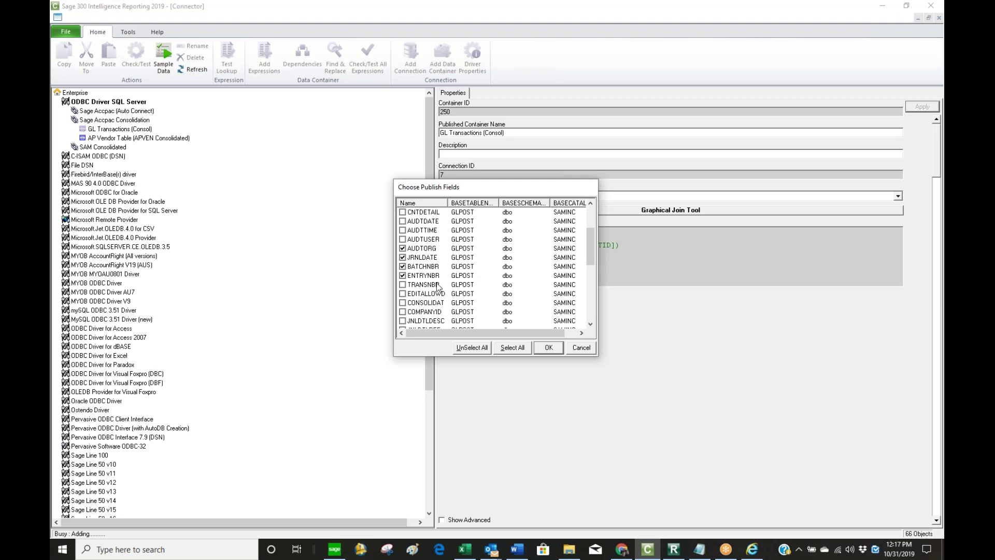
{"action": "left_click", "coordinate": [404, 285]}
{"action": "left_click", "coordinate": [590, 325]}
{"action": "left_click", "coordinate": [590, 326]}
{"action": "left_click", "coordinate": [590, 326]}
{"action": "left_click", "coordinate": [402, 294]}
{"action": "left_click", "coordinate": [403, 302]}
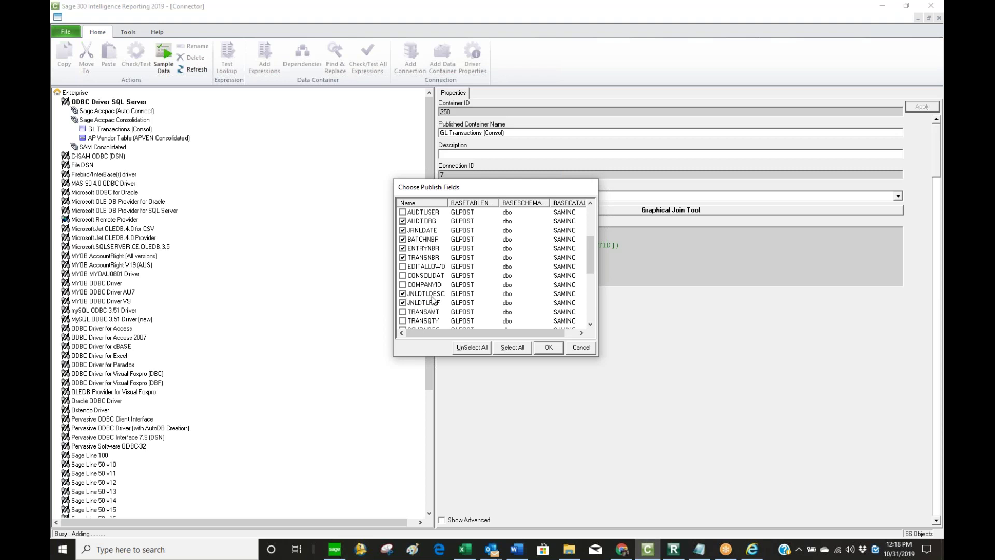
{"action": "left_click", "coordinate": [403, 312]}
Review the rest of the GLPOST field list and add the selected fields to the container as expressions.
{"action": "left_click", "coordinate": [590, 324]}
{"action": "left_click", "coordinate": [590, 324]}
{"action": "left_click", "coordinate": [590, 324]}
{"action": "left_click", "coordinate": [590, 324]}
{"action": "left_click", "coordinate": [590, 324]}
{"action": "left_click", "coordinate": [590, 325]}
{"action": "left_click", "coordinate": [590, 325]}
{"action": "left_click", "coordinate": [590, 325]}
{"action": "left_click", "coordinate": [590, 325]}
{"action": "left_click", "coordinate": [590, 326]}
{"action": "left_click", "coordinate": [589, 325]}
{"action": "left_click", "coordinate": [590, 325]}
{"action": "left_click", "coordinate": [590, 325]}
{"action": "left_click", "coordinate": [590, 325]}
{"action": "left_click", "coordinate": [590, 325]}
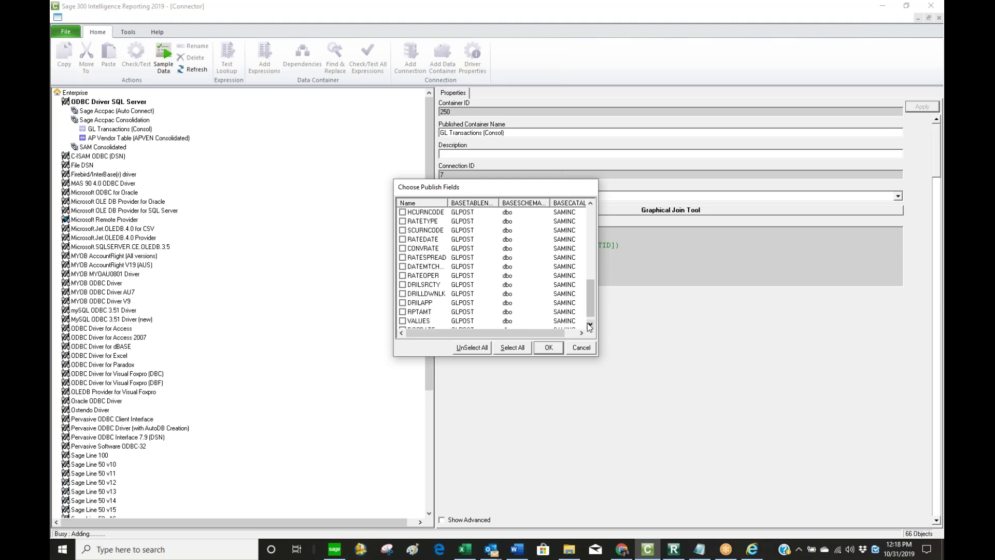
{"action": "left_click", "coordinate": [590, 325]}
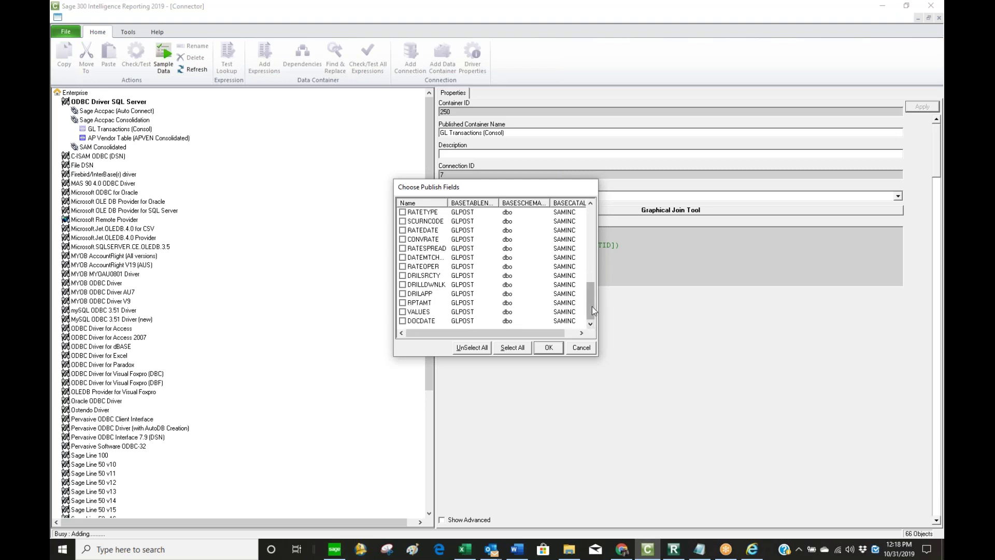
{"action": "mouse_move", "coordinate": [592, 306]}
{"action": "left_mouse_down"}
{"action": "mouse_move", "coordinate": [591, 256]}
{"action": "mouse_move", "coordinate": [583, 306]}
{"action": "left_mouse_up"}
{"action": "left_click", "coordinate": [592, 229]}
{"action": "left_click", "coordinate": [592, 228]}
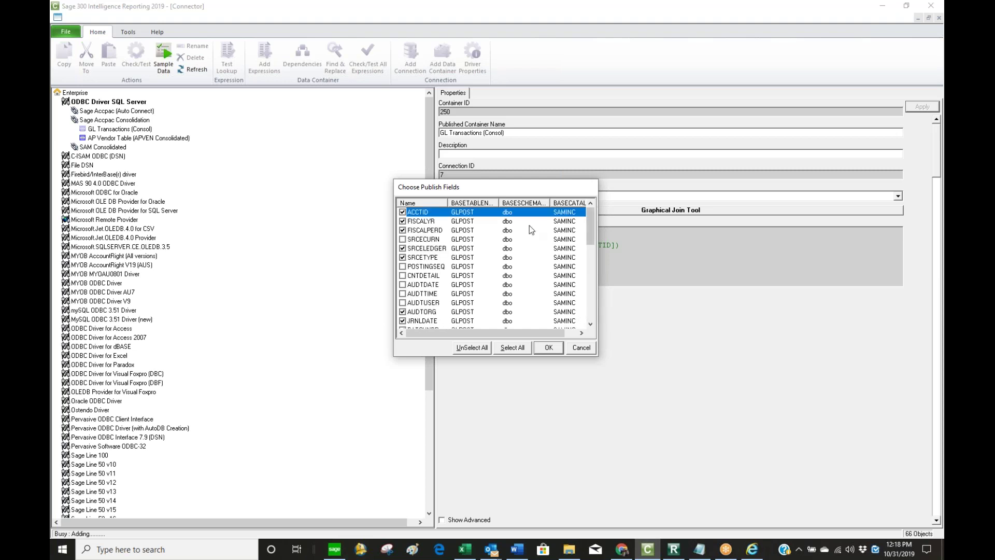
{"action": "left_click", "coordinate": [548, 348]}
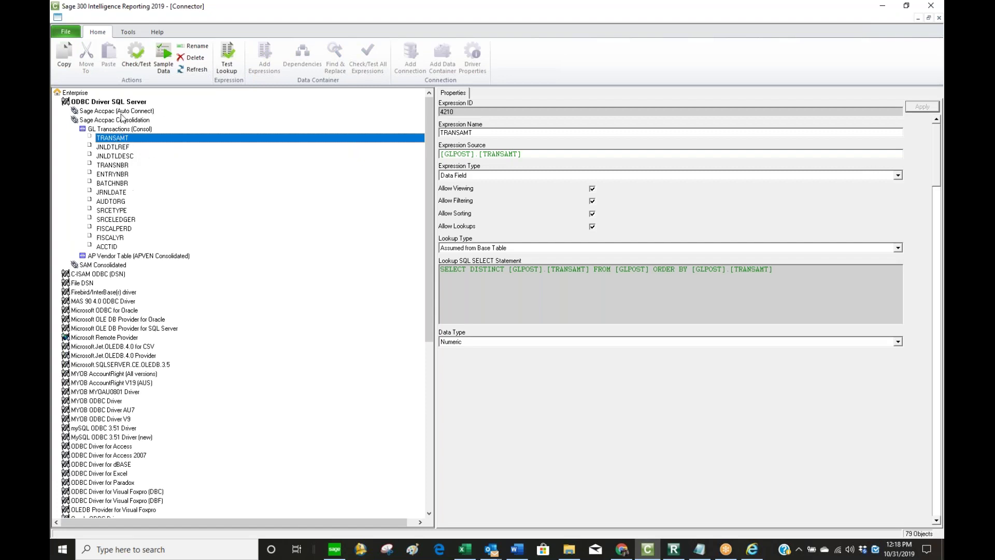
Rename the TRANSAMT expression as Amount and the JNLDTLREF expression as Reference.
{"action": "left_click", "coordinate": [481, 130]}
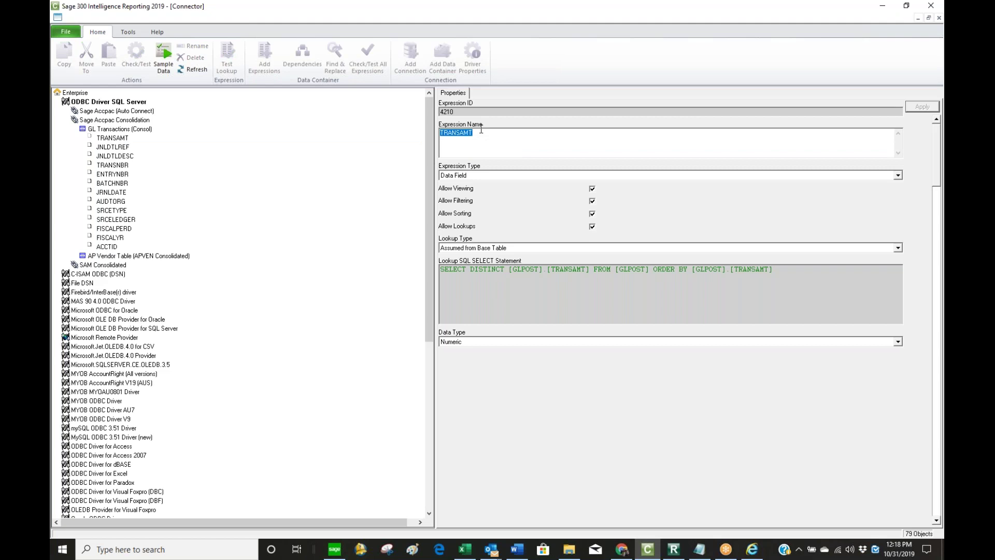
{"action": "type", "text": "T"}
{"action": "left_click", "coordinate": [922, 106]}
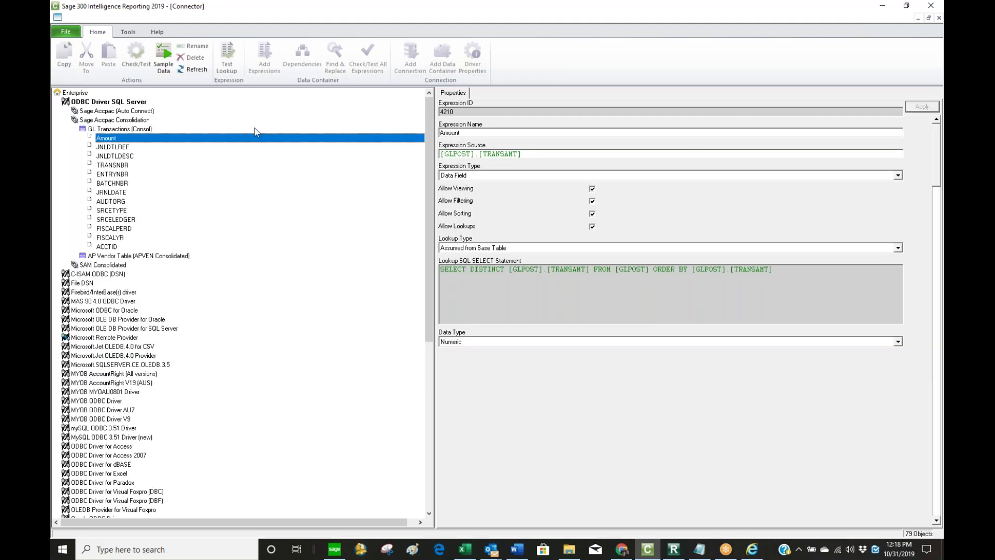
{"action": "left_click", "coordinate": [126, 149]}
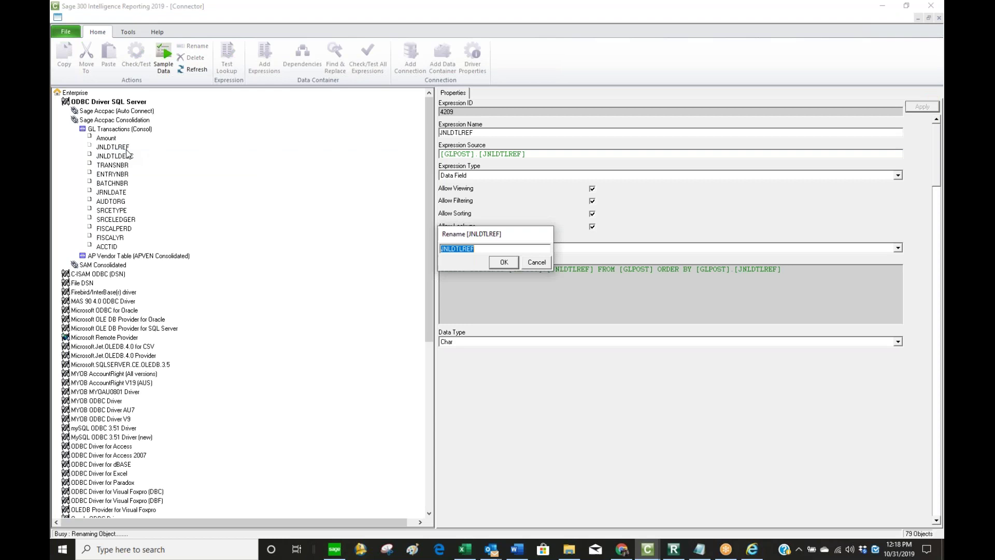
{"action": "type", "text": "Reference"}
{"action": "key", "text": "Return"}
Rename the JNLDTLDESC expression as Description and the TRANSNBR expression as Transaction Number.
{"action": "left_click", "coordinate": [115, 156]}
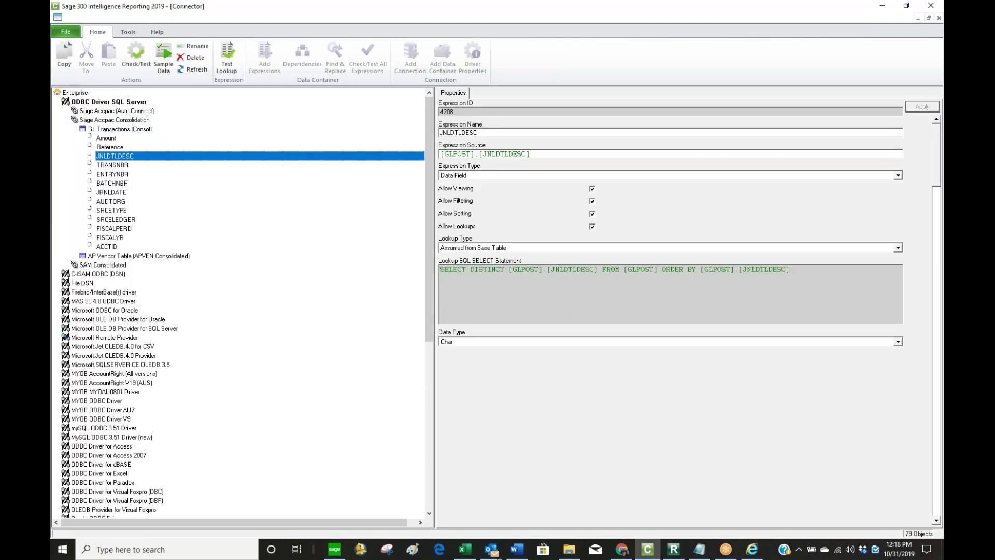
{"action": "key", "text": "F2"}
{"action": "type", "text": "Description"}
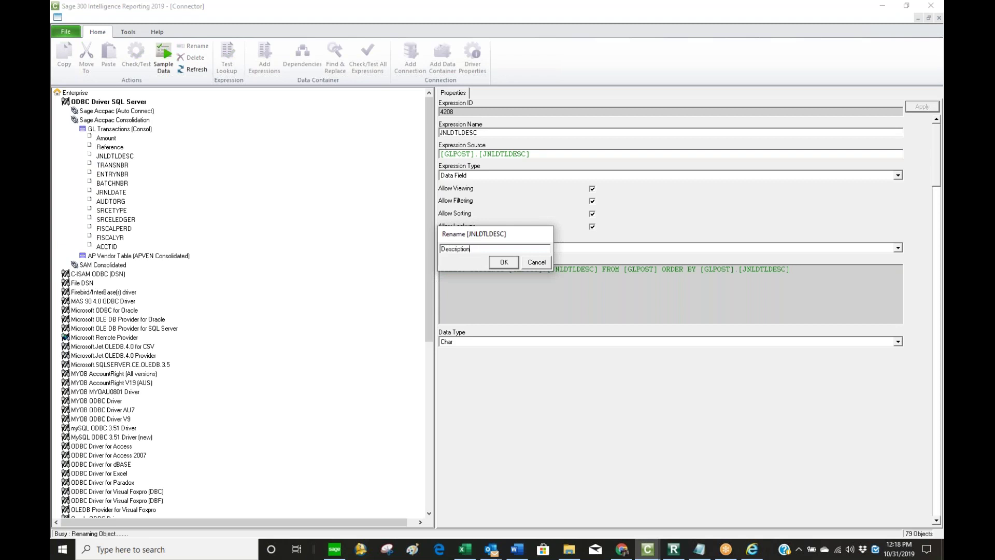
{"action": "key", "text": "Return"}
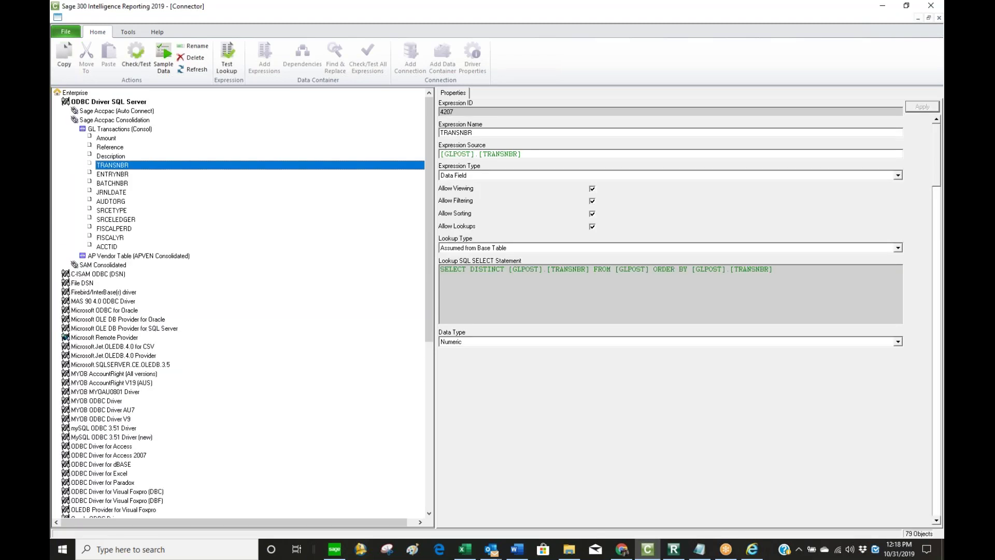
{"action": "key", "text": "F2"}
{"action": "type", "text": "Transaction "}
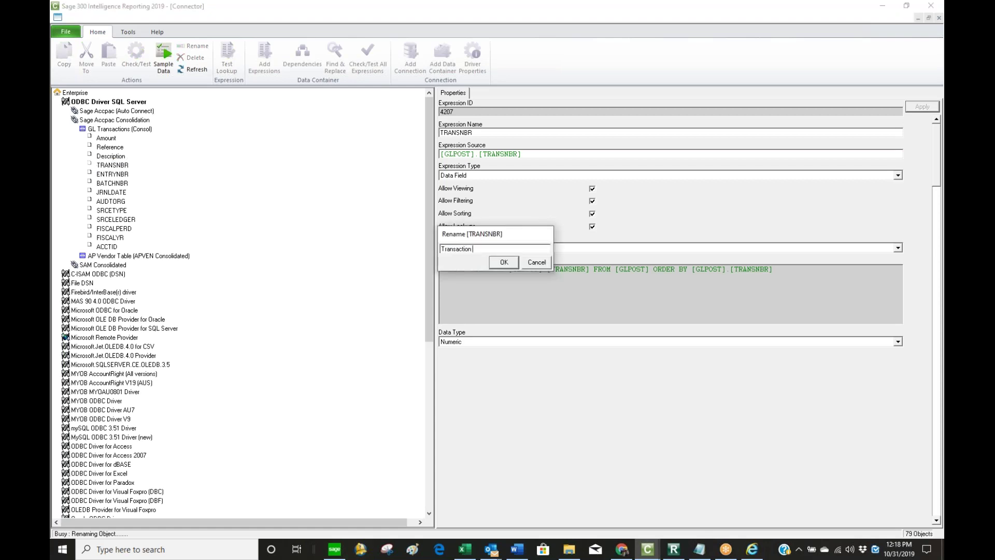
{"action": "type", "text": "$umber"}
{"action": "key", "text": "Return"}
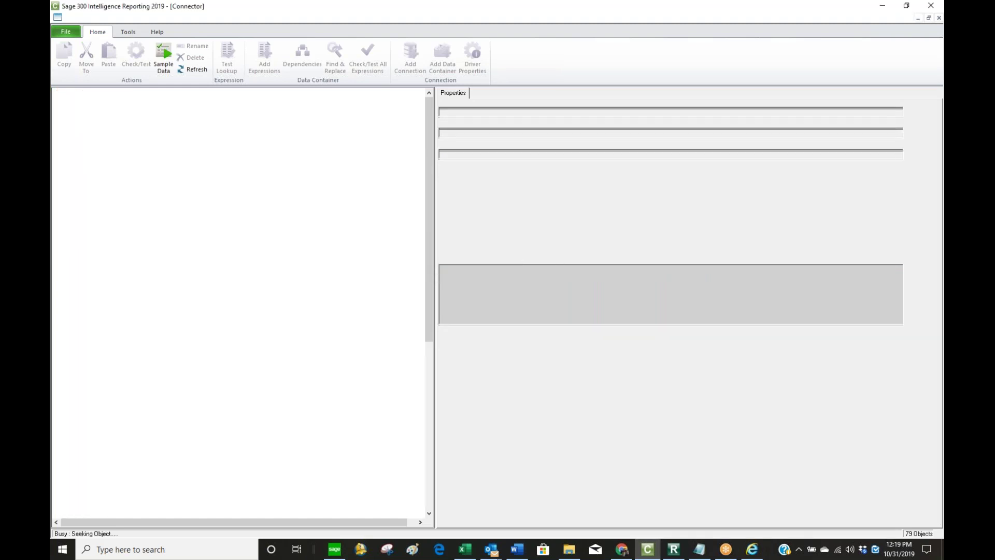
Rename the ENTRYNBR expression as Entry Number and the BATCHNBR expression as Batch Numbedr.
{"action": "key", "text": "F2"}
{"action": "type", "text": "Entry Number"}
{"action": "key", "text": "Return"}
{"action": "key", "text": "F2"}
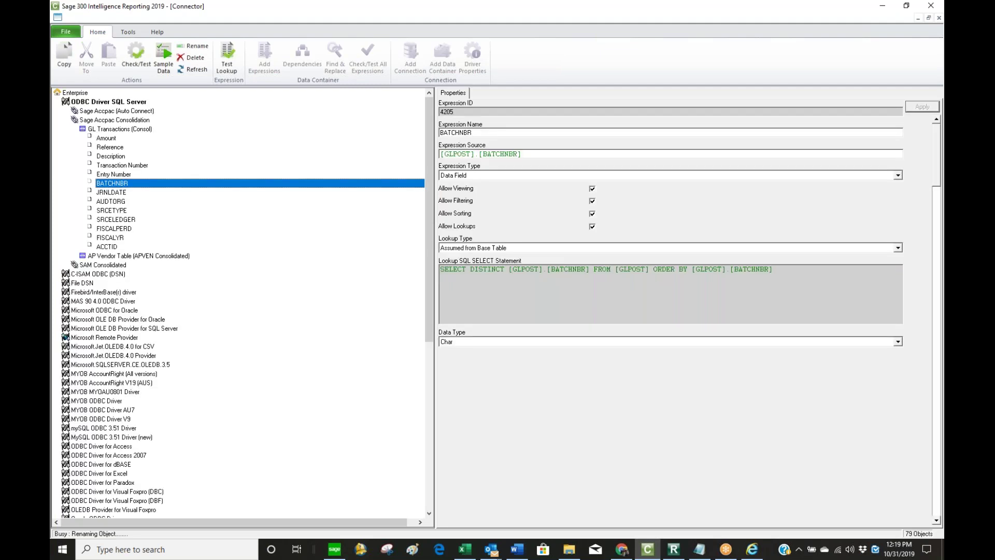
{"action": "type", "text": "Batch Number"}
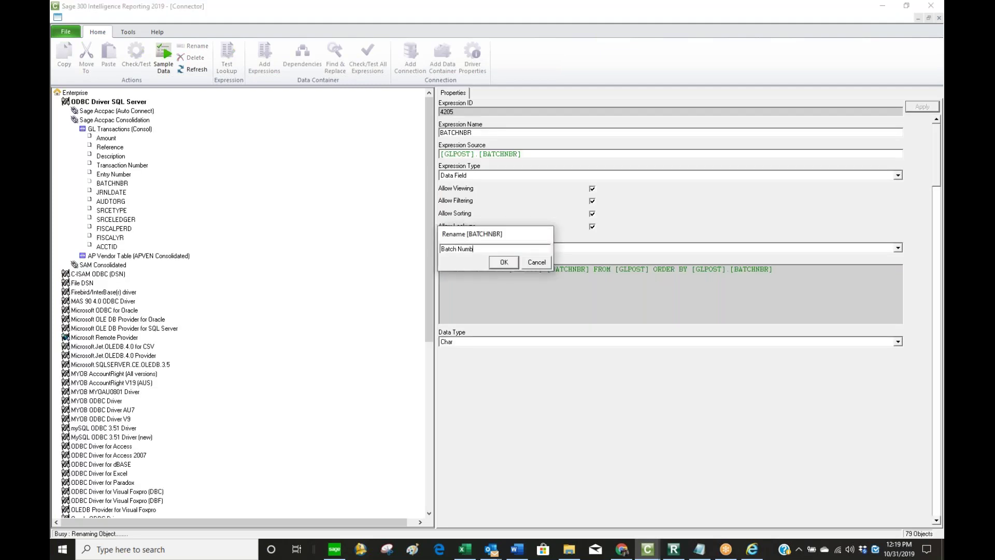
{"action": "key", "text": "Return"}
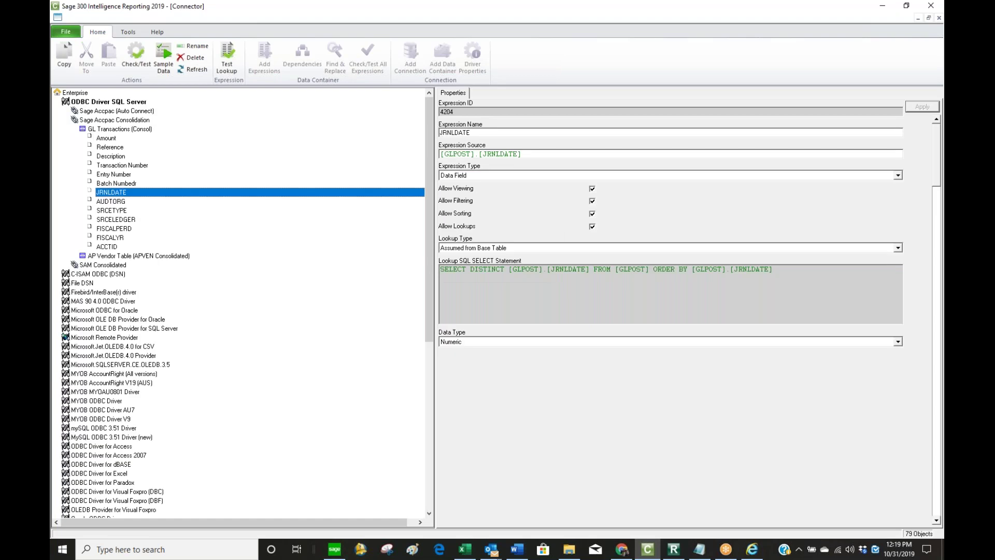
Rename the AUDTORG expression as Company ID and the SRCETYPE expression as Source Type.
{"action": "left_click", "coordinate": [111, 201]}
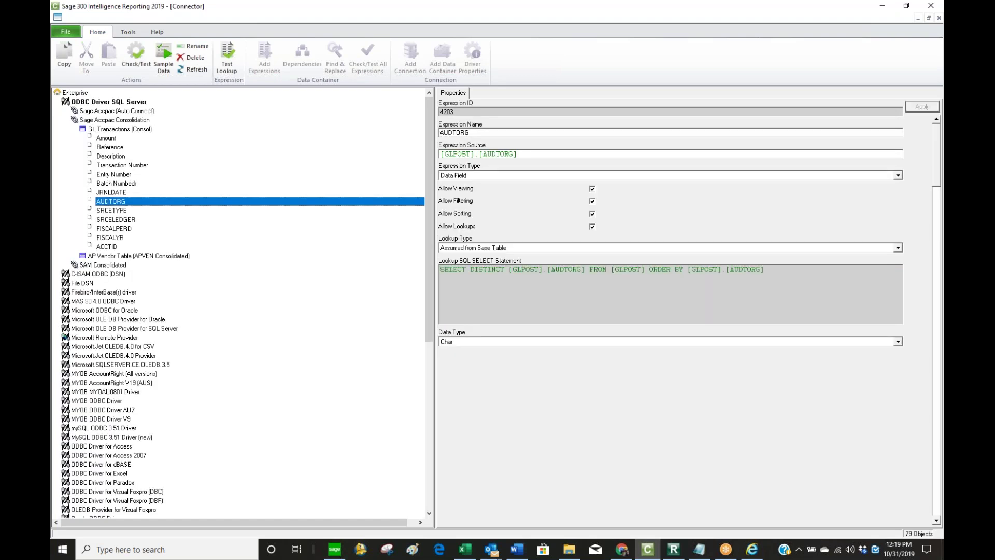
{"action": "key", "text": "F2"}
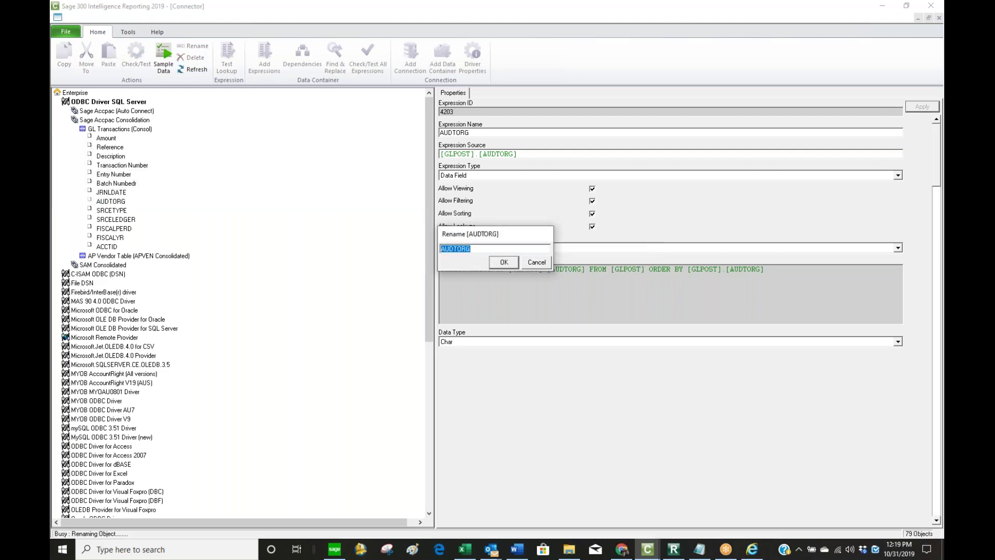
{"action": "type", "text": "Company ID"}
{"action": "key", "text": "Return"}
{"action": "key", "text": "Down"}
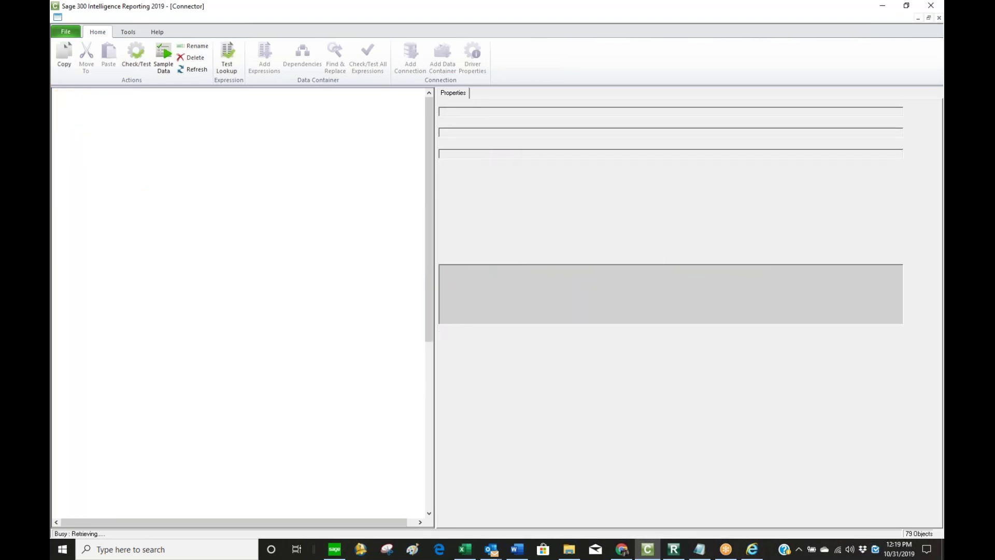
{"action": "key", "text": "F2"}
{"action": "type", "text": "S"}
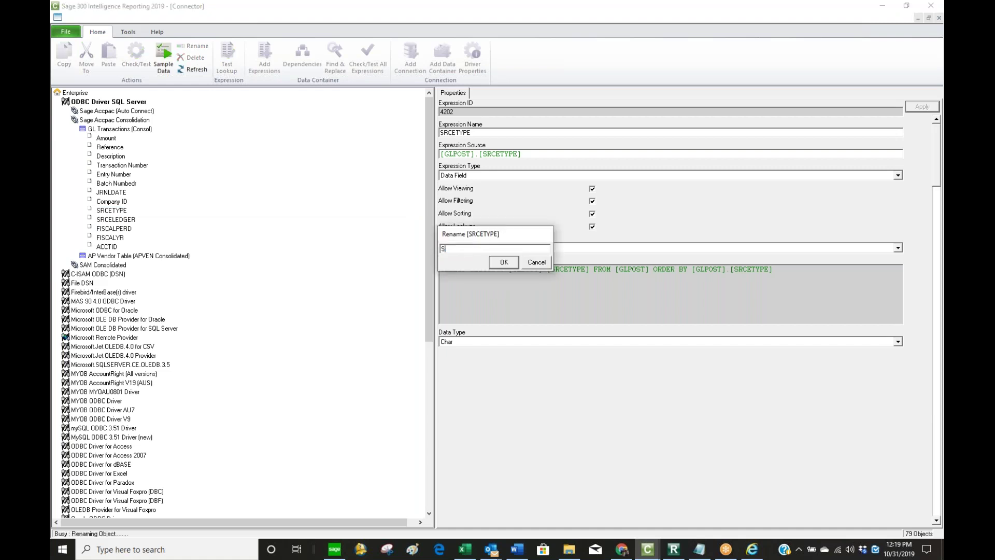
{"action": "type", "text": "ource Type"}
{"action": "key", "text": "Return"}
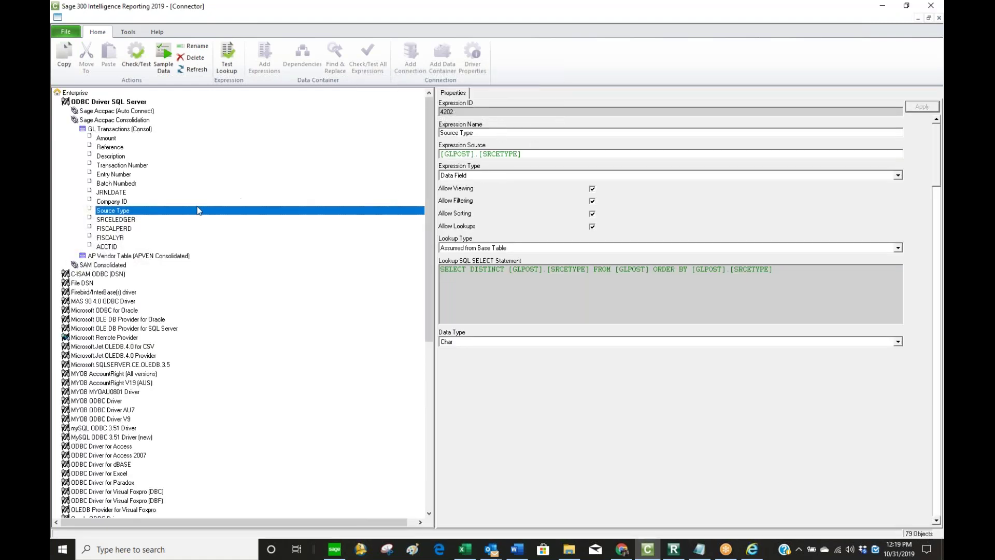
Rename the SRCELEDGER expression as Source Ledger and the FISCALPERD expression as Fiscal Period.
{"action": "left_click", "coordinate": [131, 222]}
{"action": "key", "text": "F2"}
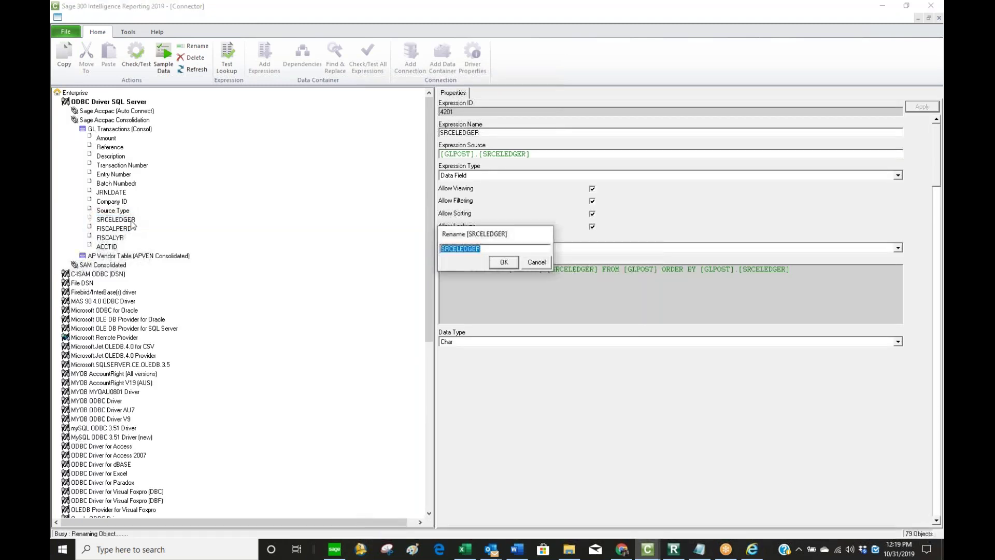
{"action": "type", "text": "Source Ledger"}
{"action": "key", "text": "Return"}
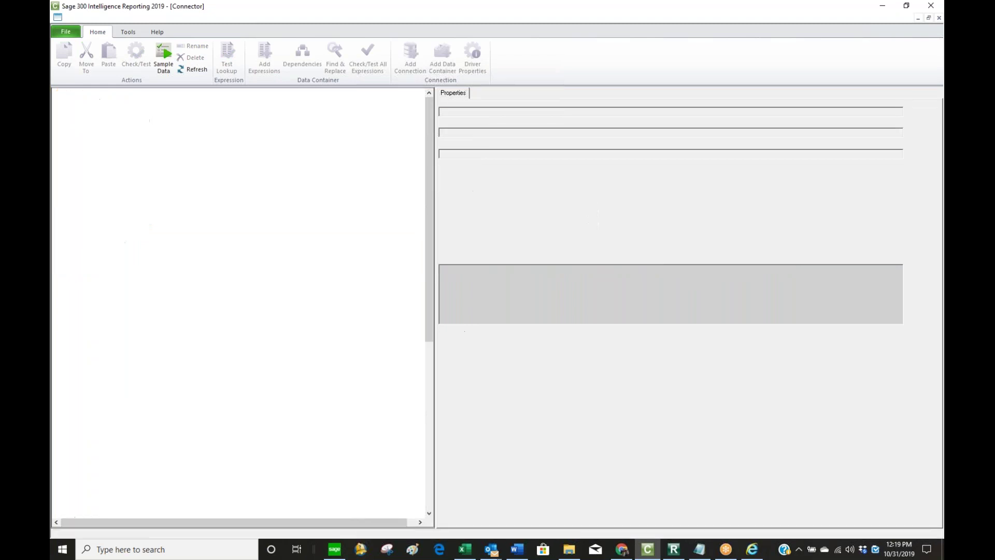
{"action": "key", "text": "Down"}
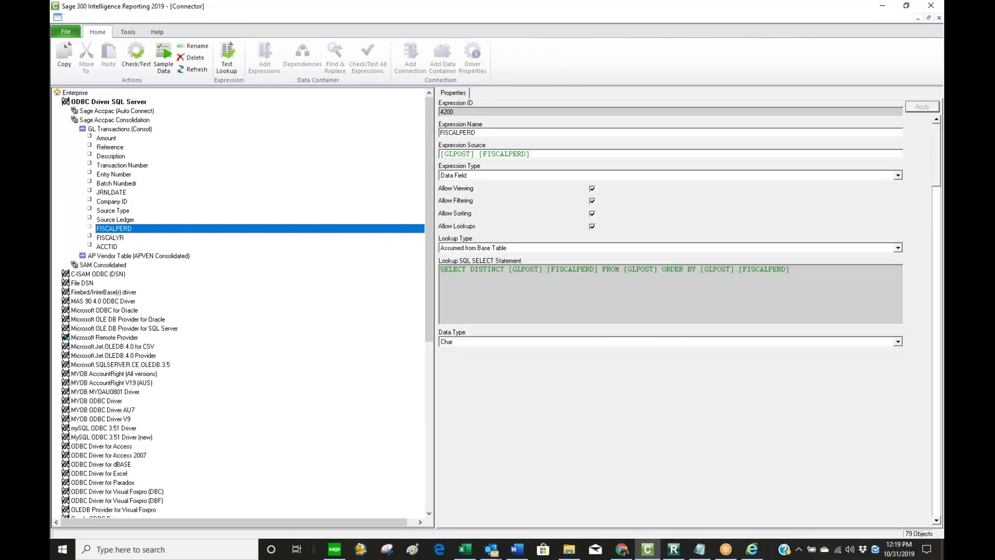
{"action": "key", "text": "F2"}
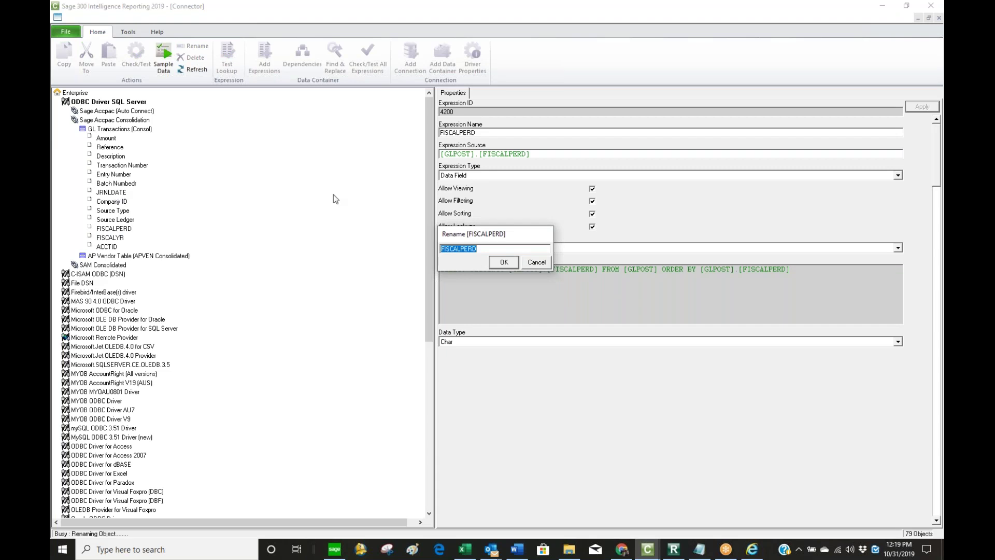
{"action": "type", "text": "Fiscal Period"}
{"action": "key", "text": "Return"}
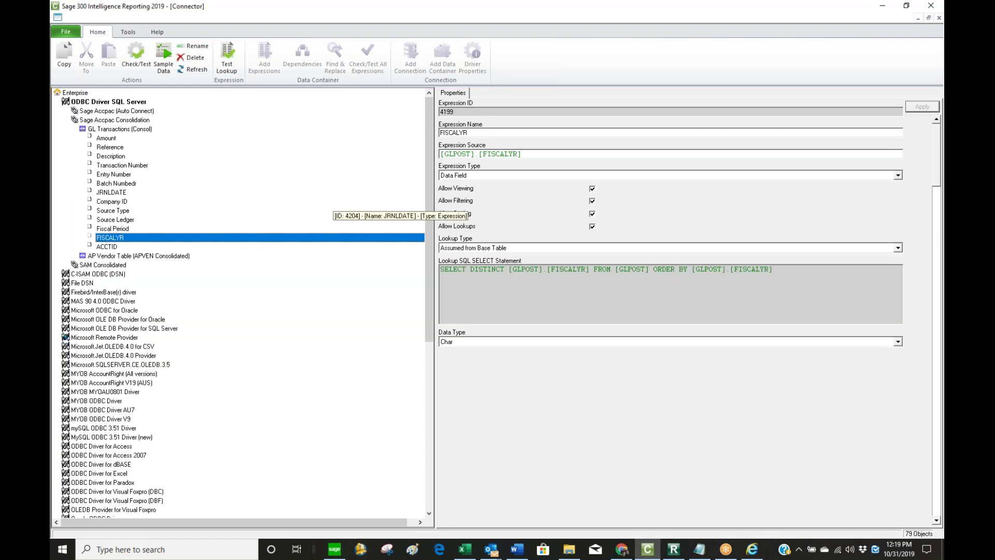
Rename the FISCALYR expression as Fiscal Year and the ACCTID expression as Account #.
{"action": "key", "text": "F2"}
{"action": "type", "text": "Fiscal Ye"}
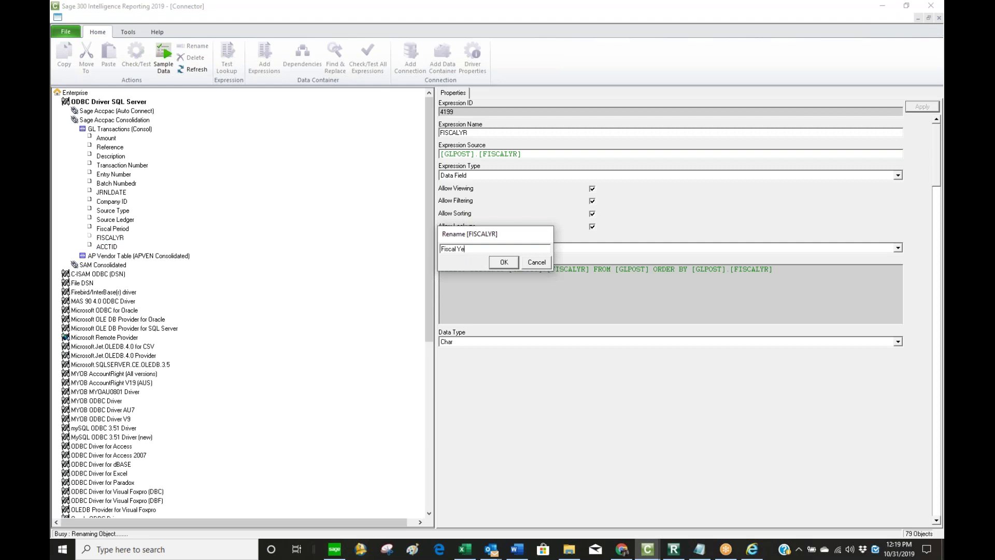
{"action": "type", "text": "ar"}
{"action": "key", "text": "Return"}
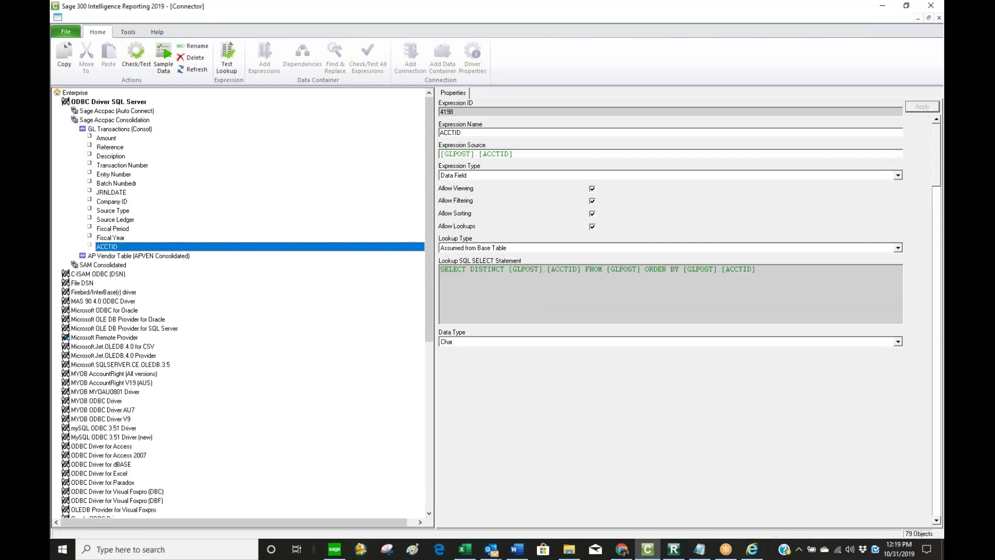
{"action": "key", "text": "F2"}
{"action": "type", "text": "Account #@"}
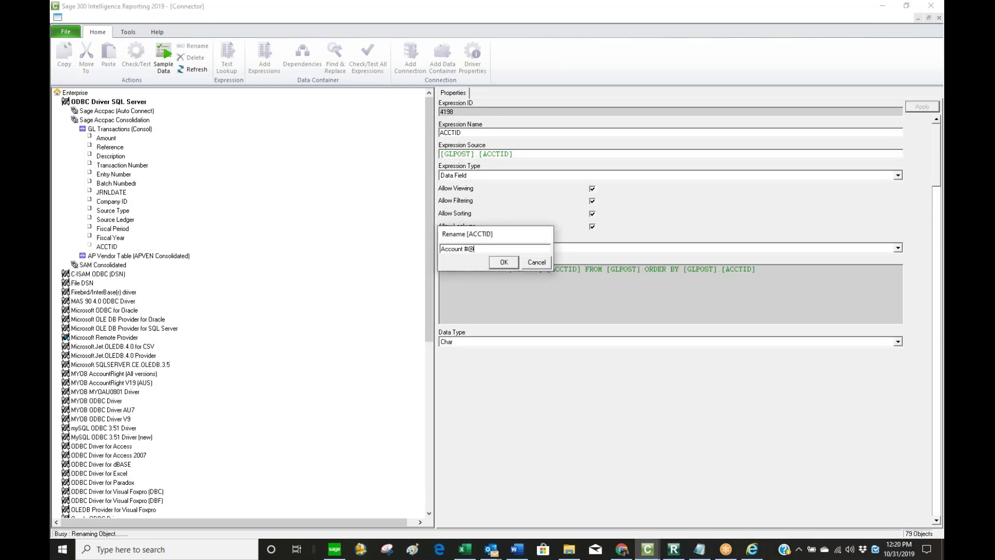
{"action": "key", "text": "BackSpace"}
{"action": "key", "text": "Return"}
Copy the JRNLDATE expression source into Notepad's second CAST formula in place of [APVEN].[DATELASTMN], and copy the completed formula.
{"action": "left_click", "coordinate": [124, 194]}
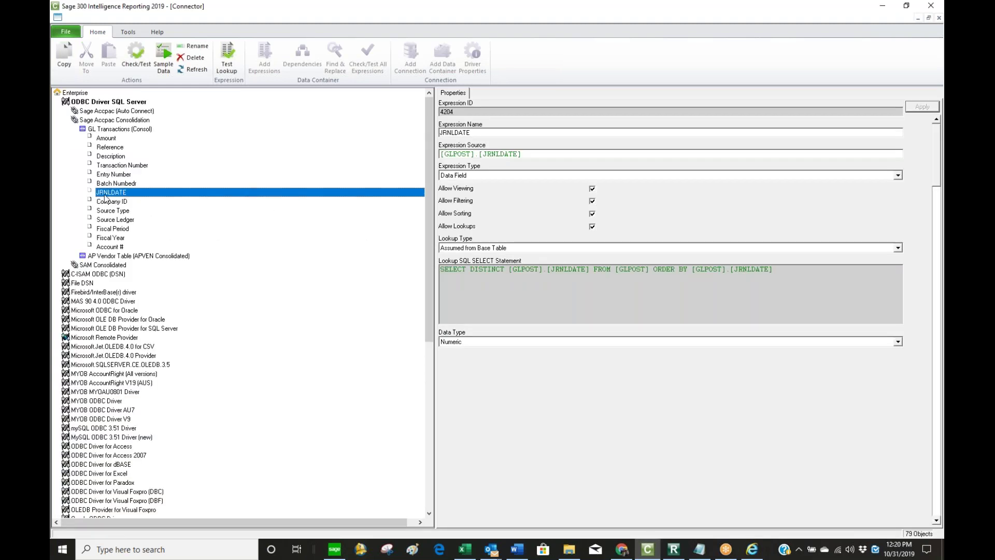
{"action": "left_click", "coordinate": [531, 154]}
{"action": "key", "text": "ctrl+c"}
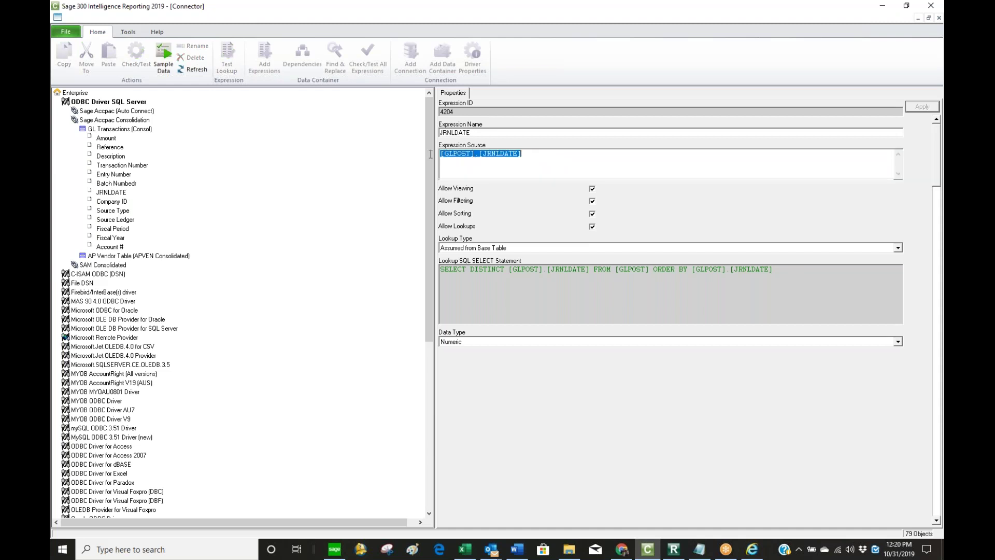
{"action": "right_click", "coordinate": [460, 156]}
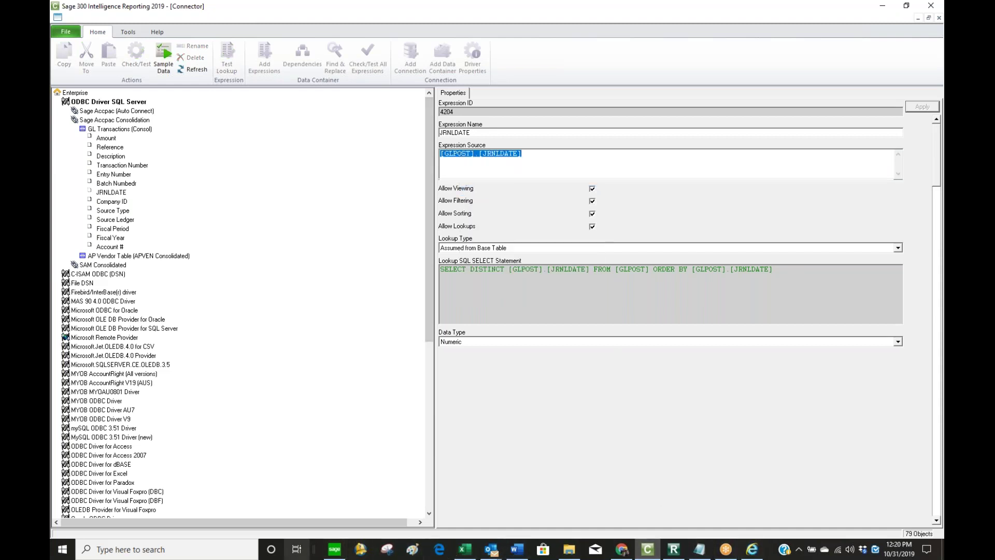
{"action": "left_click", "coordinate": [698, 550]}
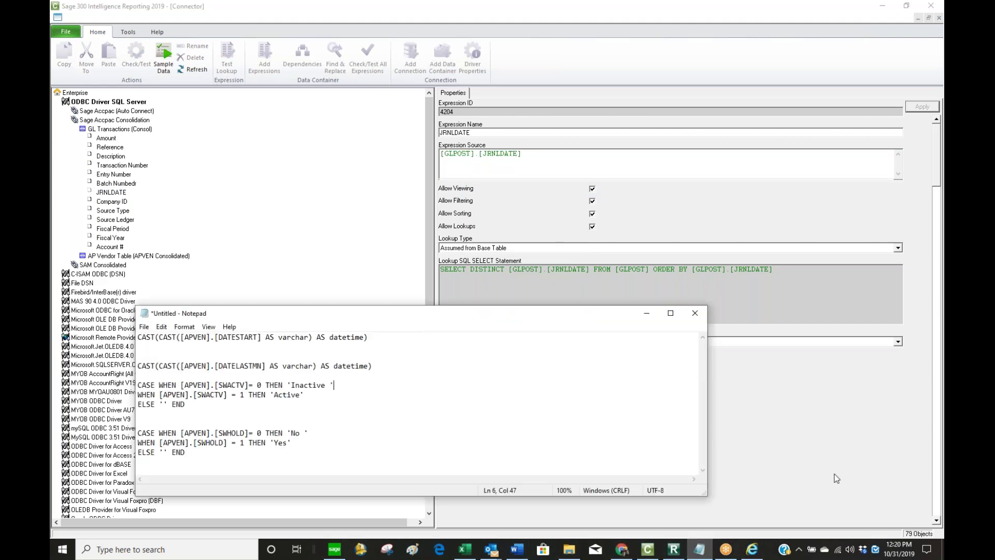
{"action": "left_click_drag", "start_coordinate": [267, 366], "coordinate": [180, 366]}
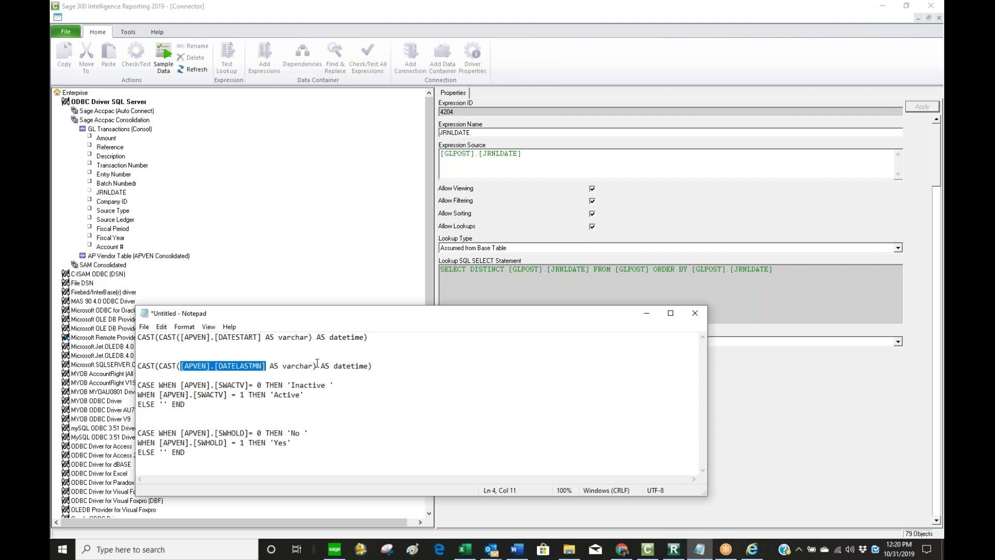
{"action": "key", "text": "ctrl+v"}
{"action": "key", "text": "Down"}
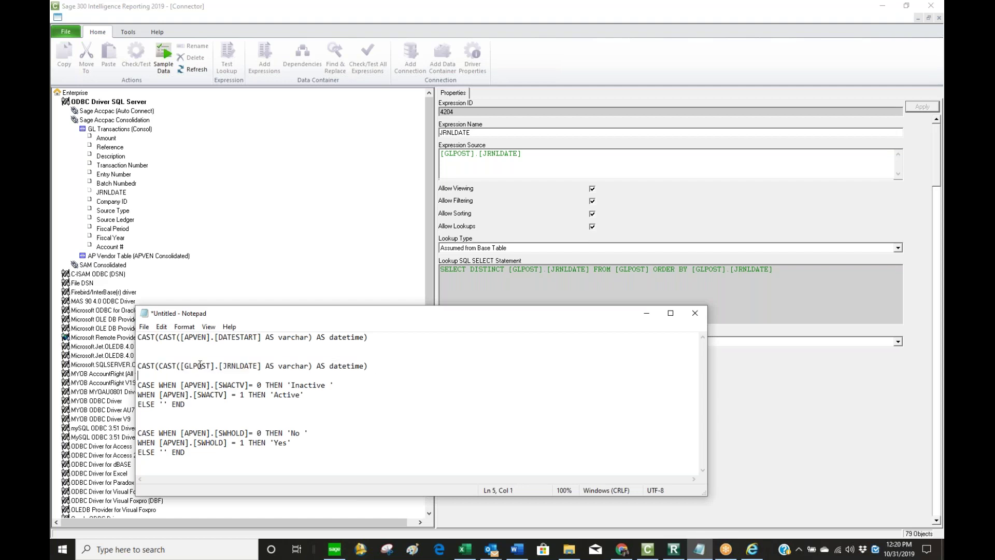
{"action": "left_click_drag", "start_coordinate": [367, 367], "coordinate": [140, 366]}
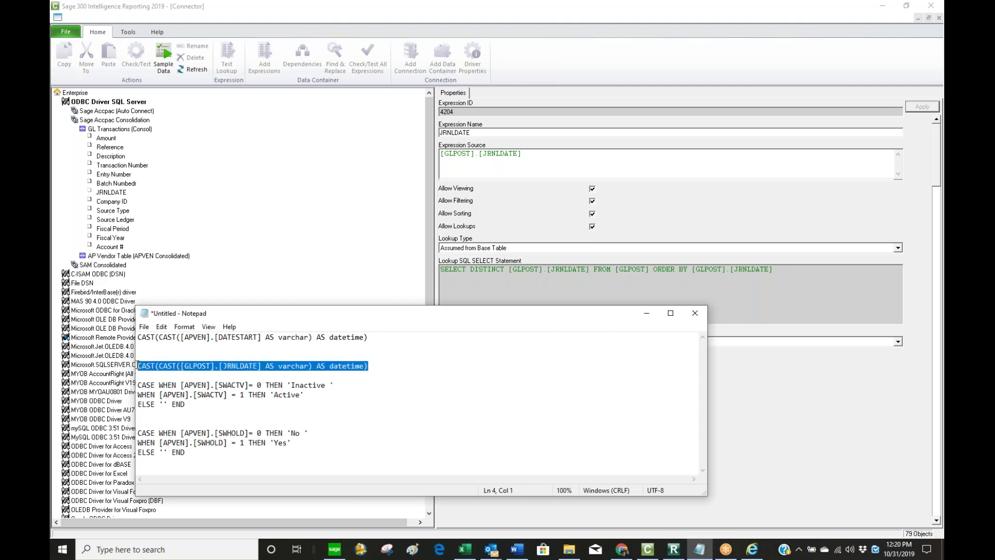
{"action": "right_click", "coordinate": [147, 365]}
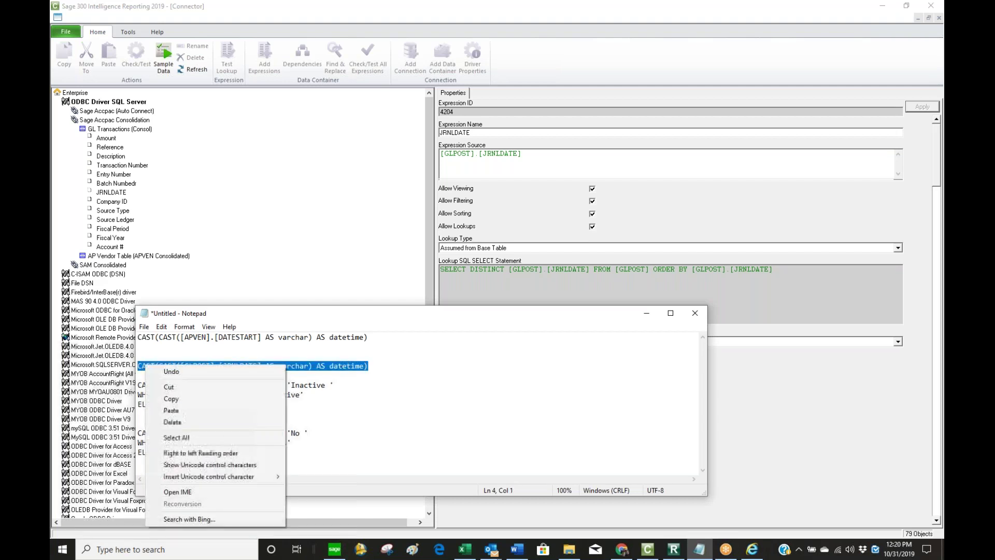
{"action": "left_click", "coordinate": [175, 398]}
In the Connector, add a SQL expression named Transaction Date to GL Transactions (Consol) with CAST(CAST([GLPOST].[JRNLDATE] AS varchar) AS datetime).
{"action": "left_click", "coordinate": [130, 129]}
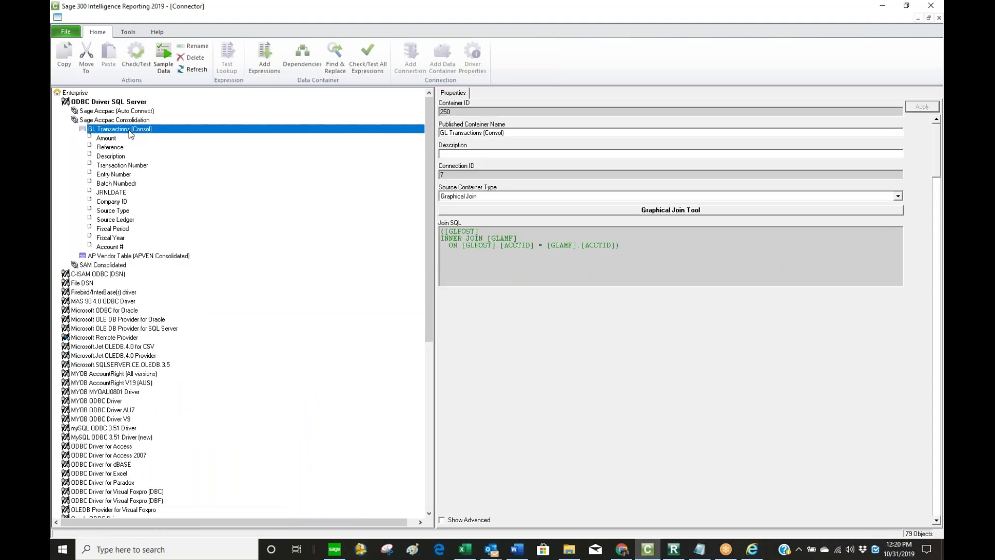
{"action": "right_click", "coordinate": [130, 130]}
{"action": "left_click", "coordinate": [166, 173]}
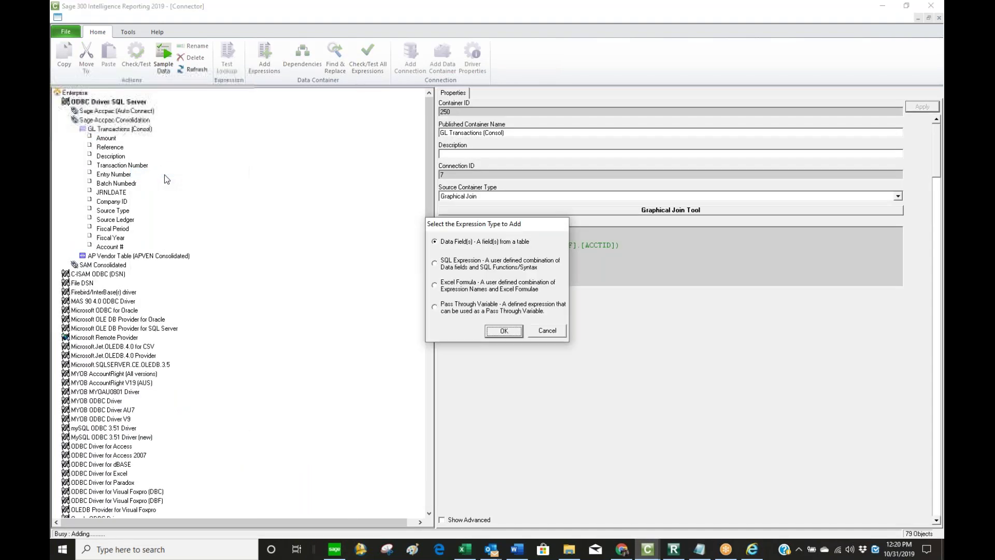
{"action": "left_click", "coordinate": [444, 265]}
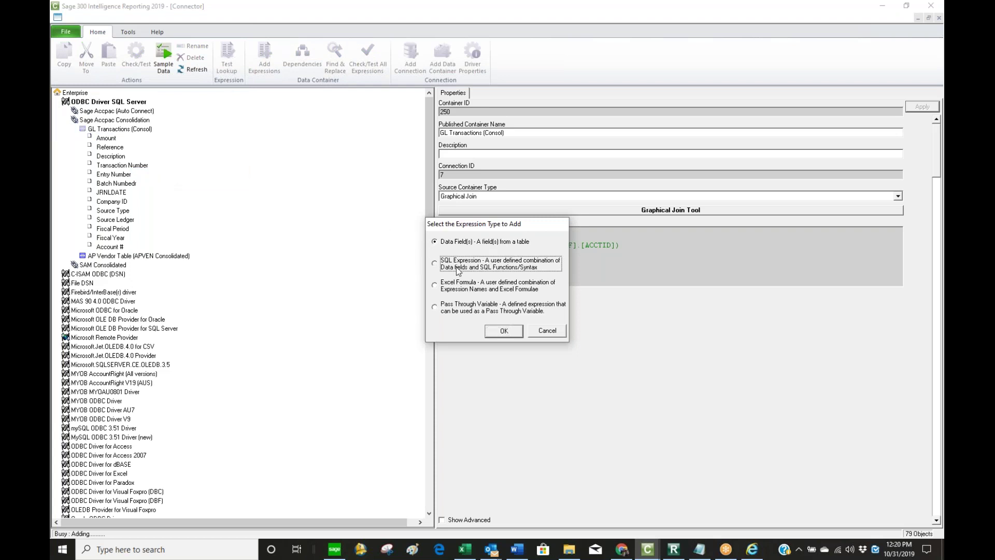
{"action": "left_click", "coordinate": [507, 330]}
{"action": "type", "text": "Transa"}
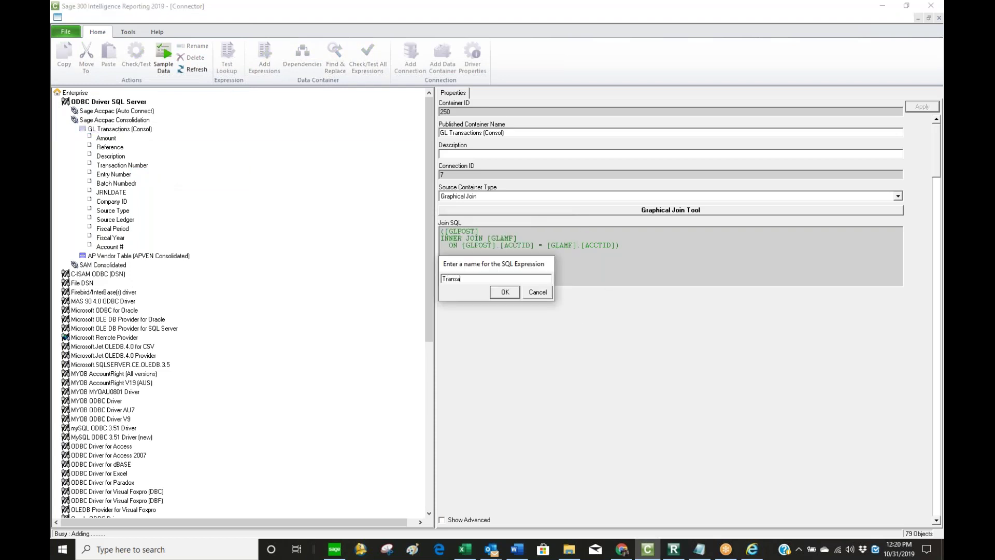
{"action": "left_click", "coordinate": [505, 293]}
{"action": "key", "text": "ctrl+v"}
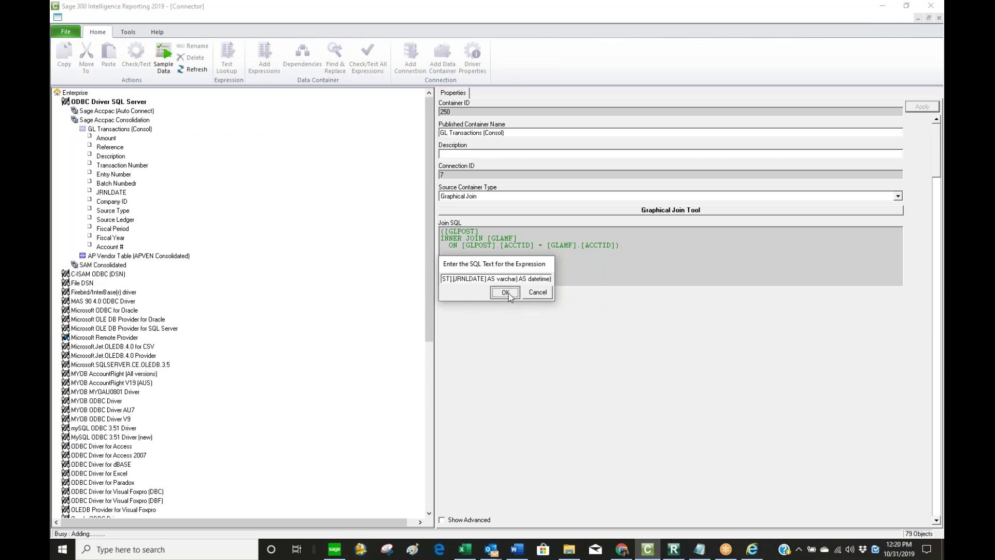
{"action": "left_click", "coordinate": [506, 292]}
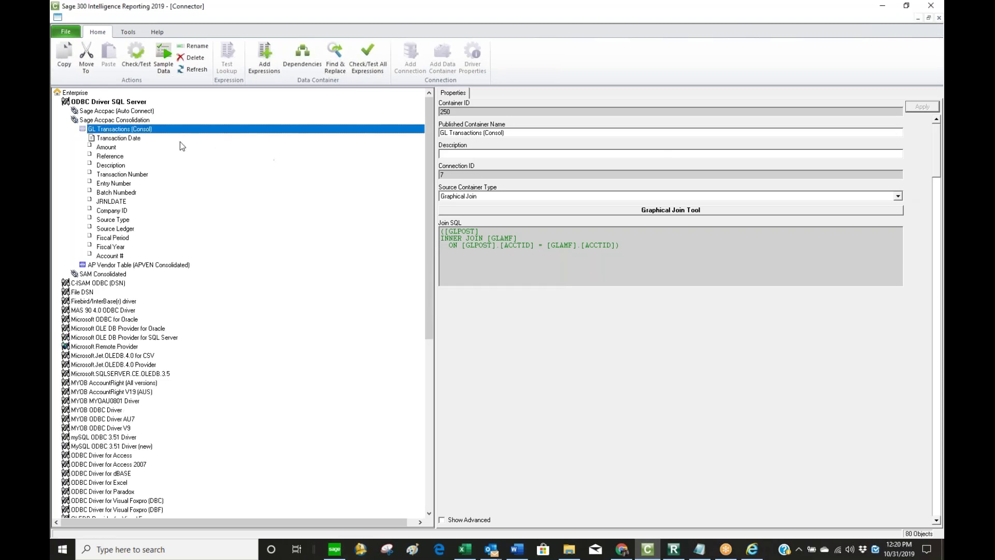
Execute the Transaction Date expression in its editor to check the returned dates, and review its SQL formula.
{"action": "left_click", "coordinate": [131, 141]}
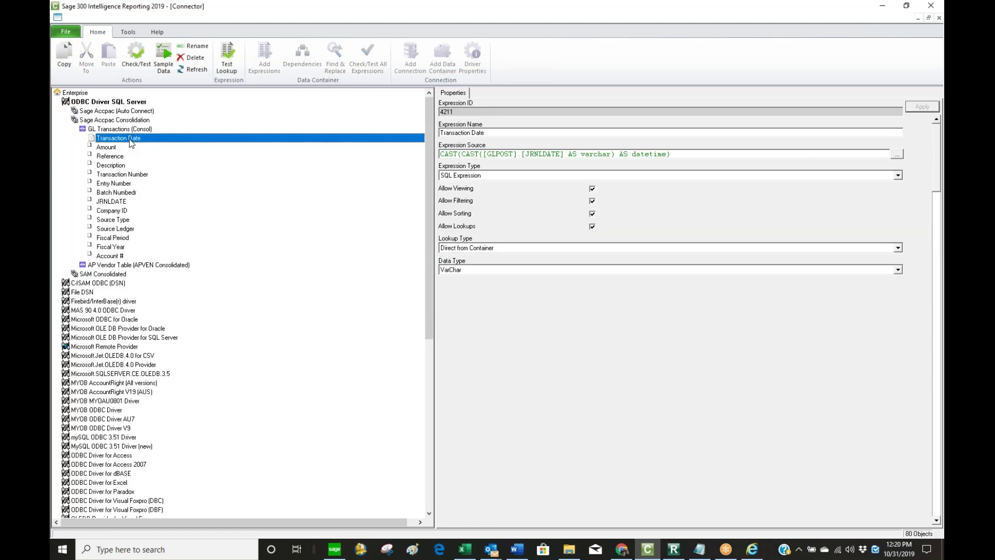
{"action": "left_click", "coordinate": [897, 155]}
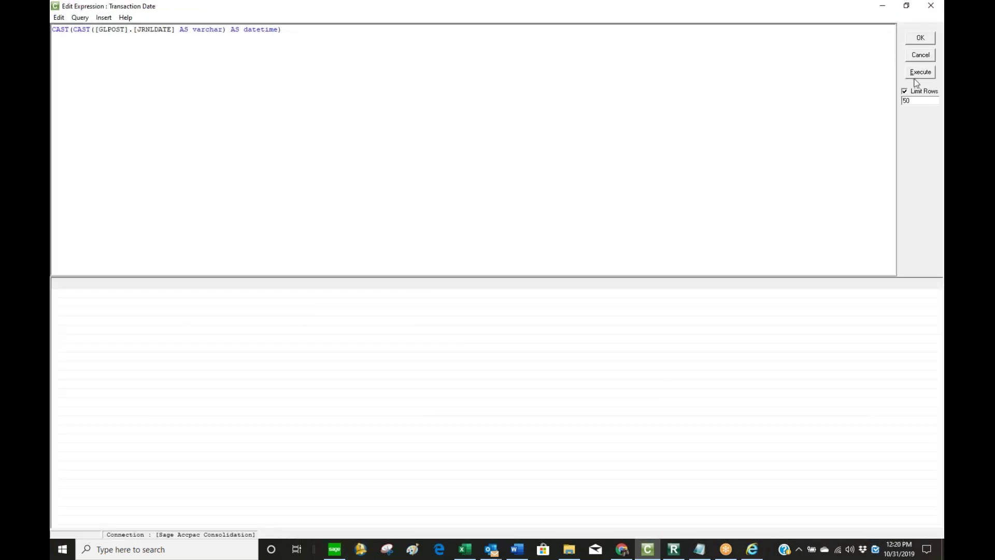
{"action": "left_click", "coordinate": [919, 77]}
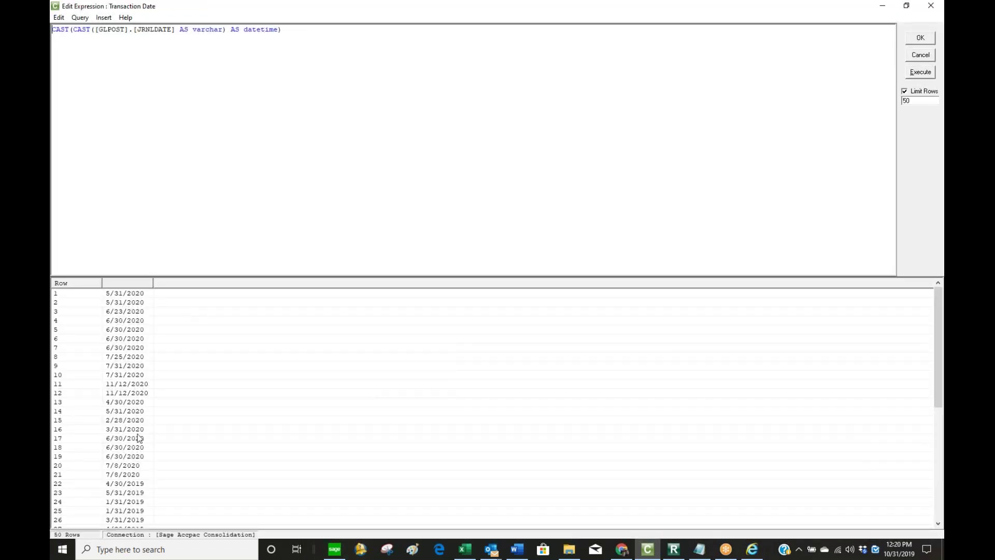
{"action": "left_click", "coordinate": [921, 39]}
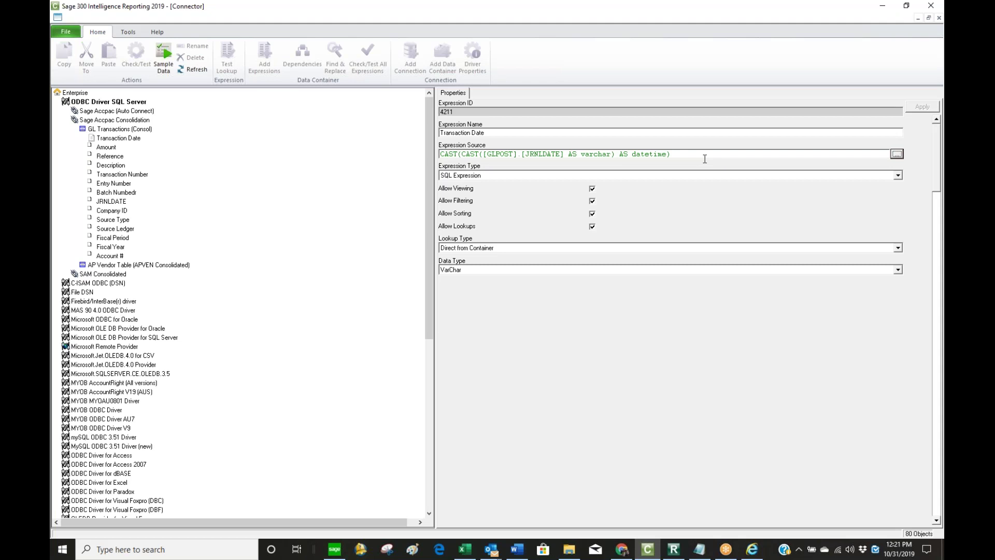
{"action": "left_click", "coordinate": [897, 154]}
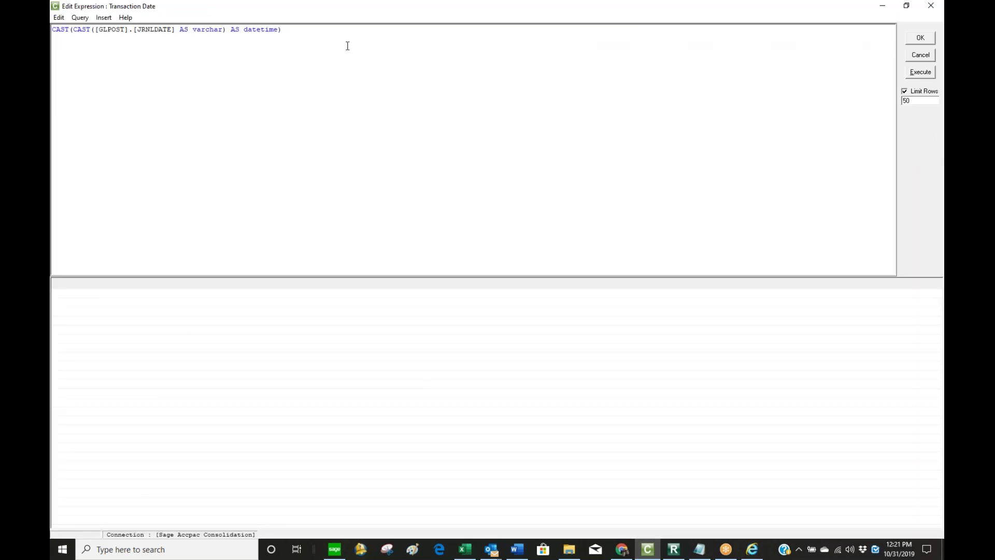
{"action": "left_click", "coordinate": [920, 39]}
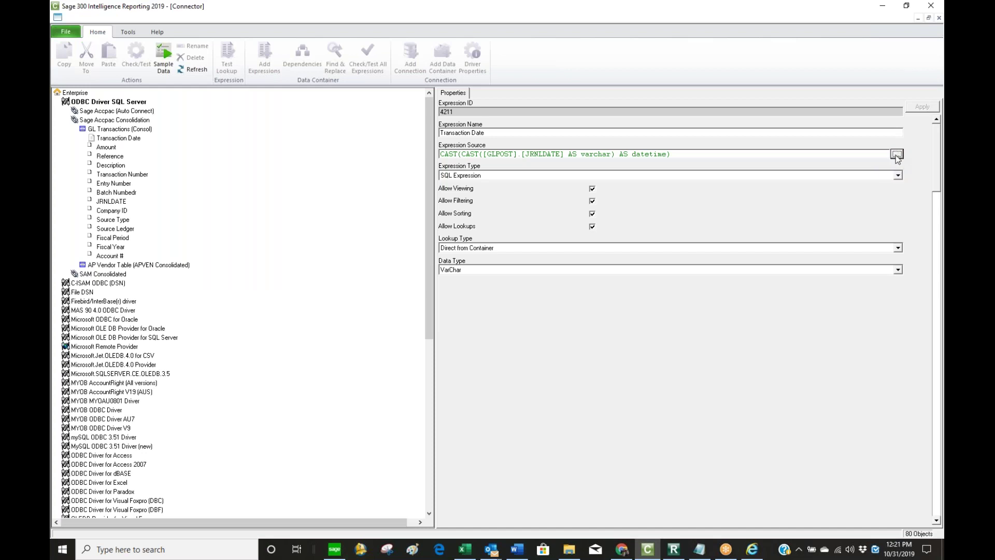
Restore the Connector window from full screen, move it over the desktop and widen it to fit the expression properties.
{"action": "left_click", "coordinate": [907, 5]}
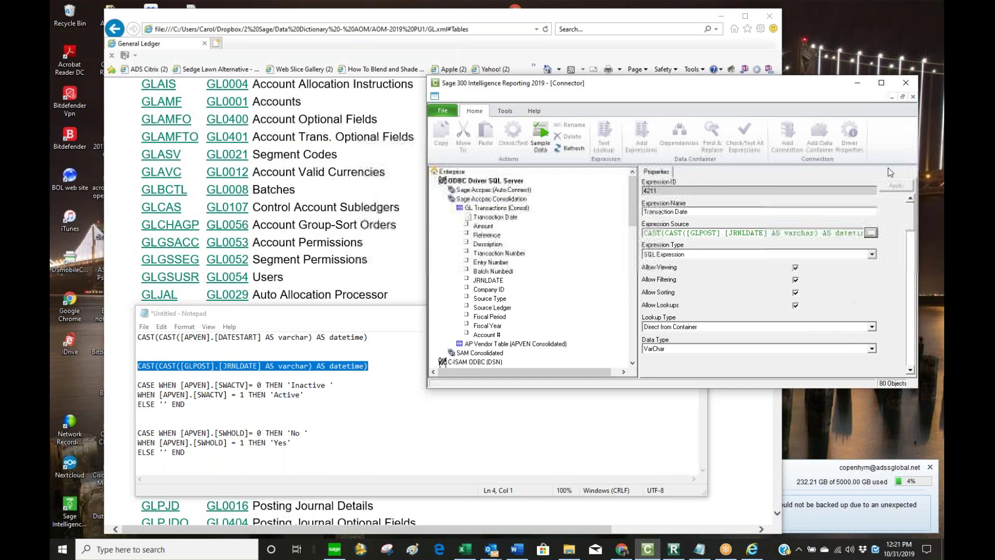
{"action": "left_click_drag", "start_coordinate": [809, 83], "coordinate": [568, 56]}
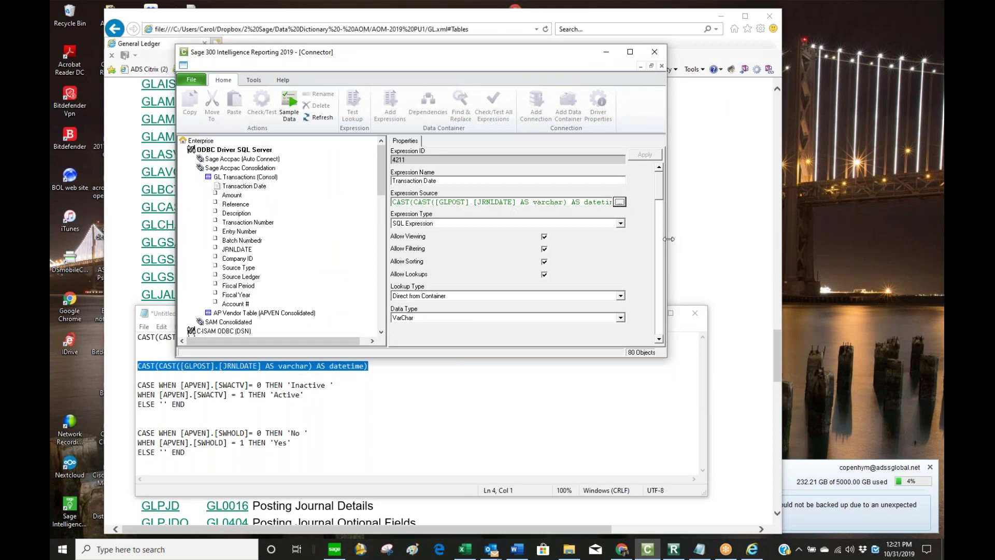
{"action": "left_click_drag", "start_coordinate": [667, 238], "coordinate": [868, 223]}
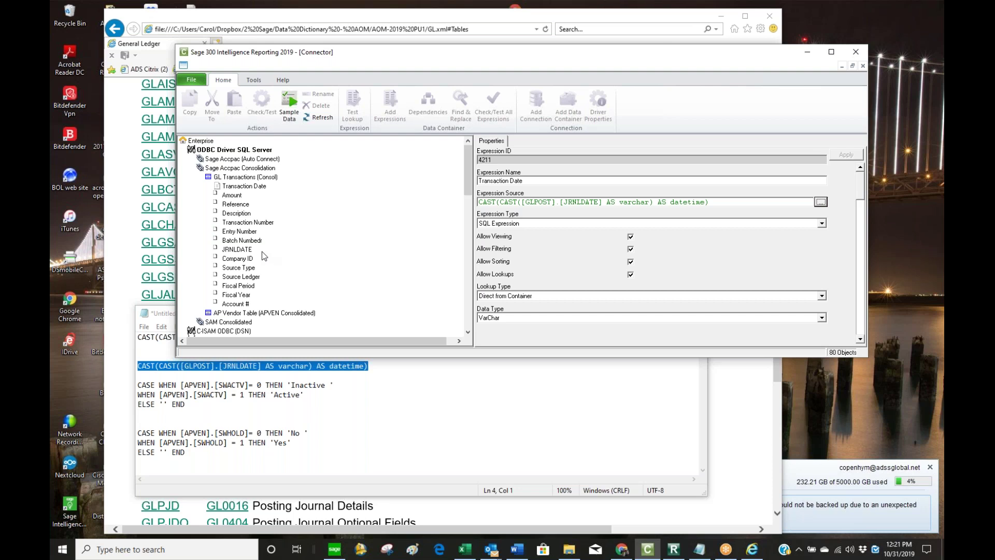
Add the ACCTDESC data field from the GLAMF table to the GL Transactions (Consol) container.
{"action": "right_click", "coordinate": [236, 178]}
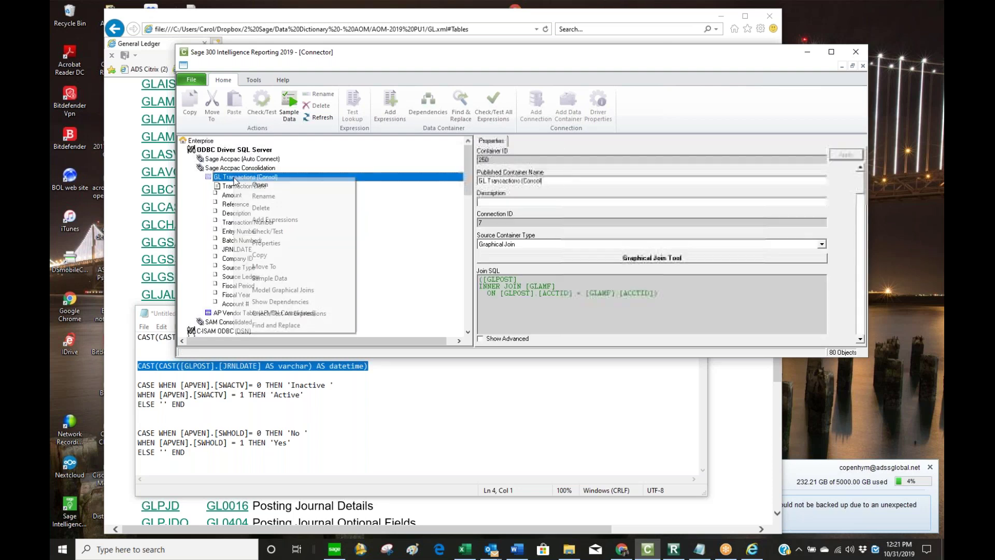
{"action": "left_click", "coordinate": [270, 220]}
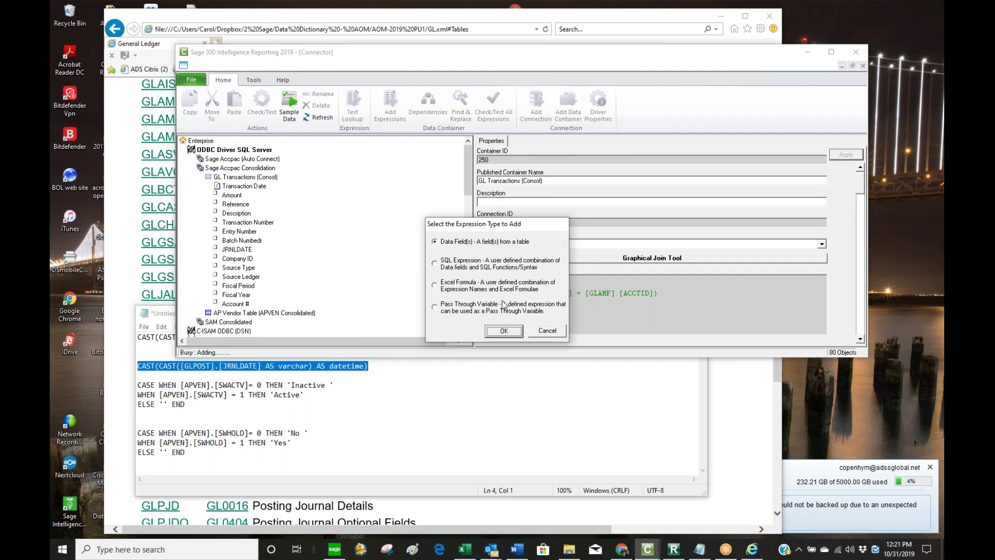
{"action": "left_click", "coordinate": [504, 331]}
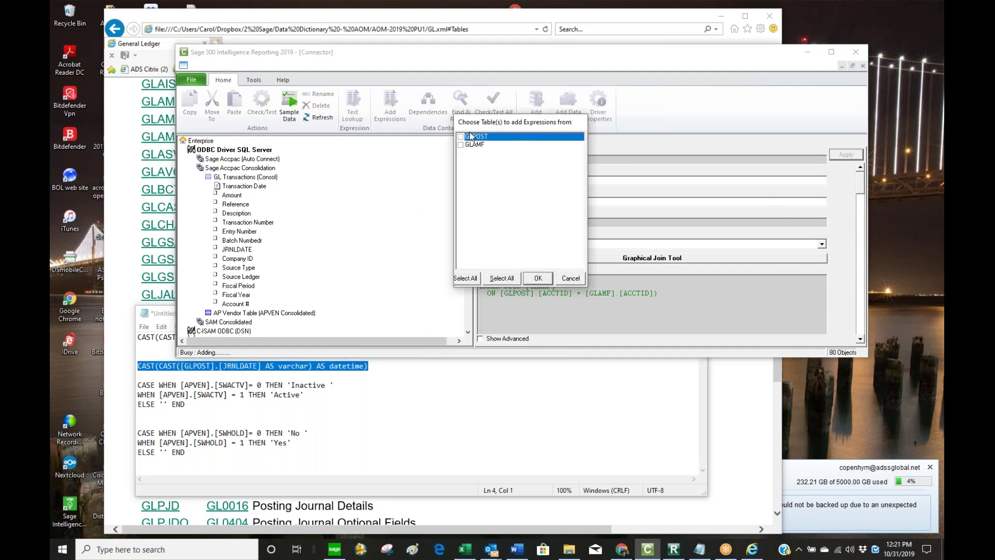
{"action": "left_click", "coordinate": [461, 145]}
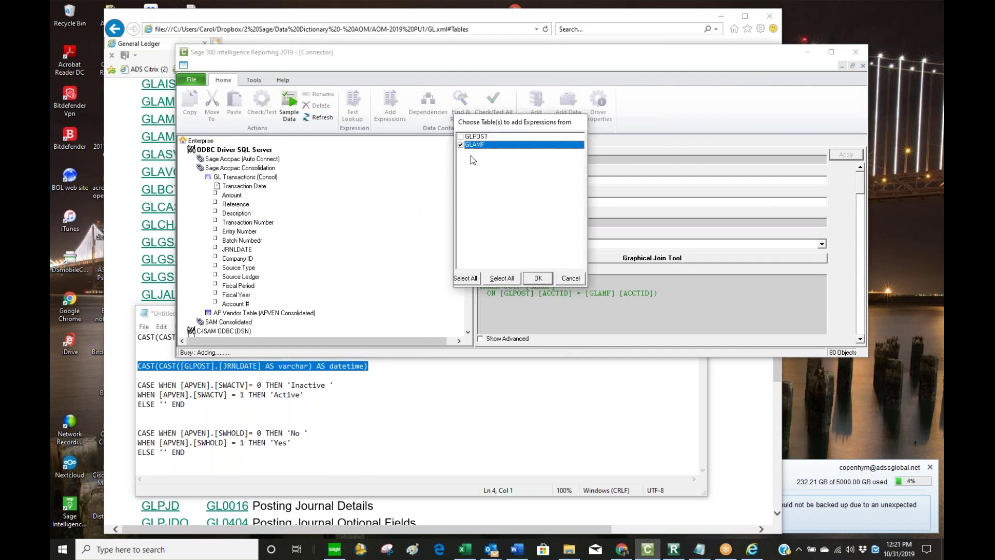
{"action": "left_click", "coordinate": [539, 279]}
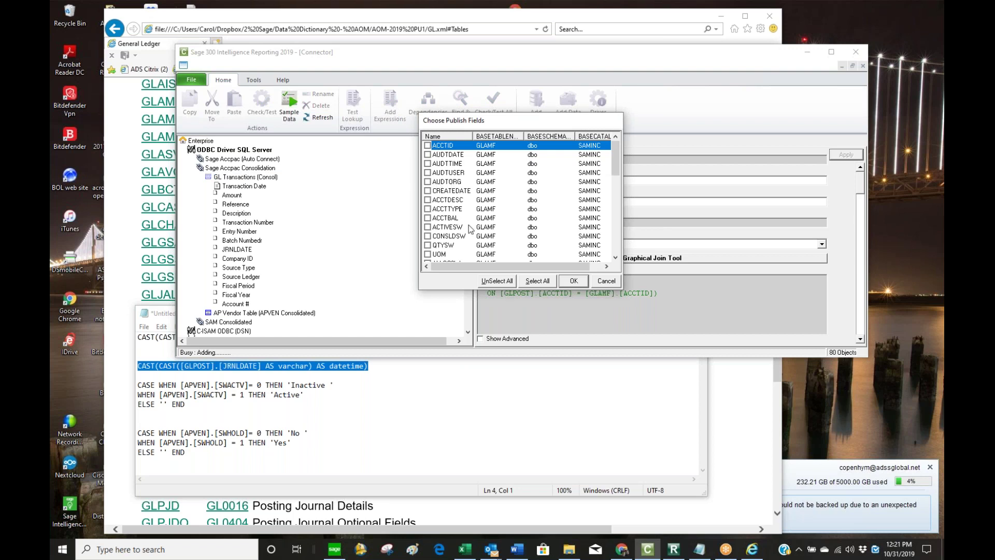
{"action": "left_click", "coordinate": [472, 192]}
{"action": "left_click", "coordinate": [429, 201]}
{"action": "left_click", "coordinate": [575, 283]}
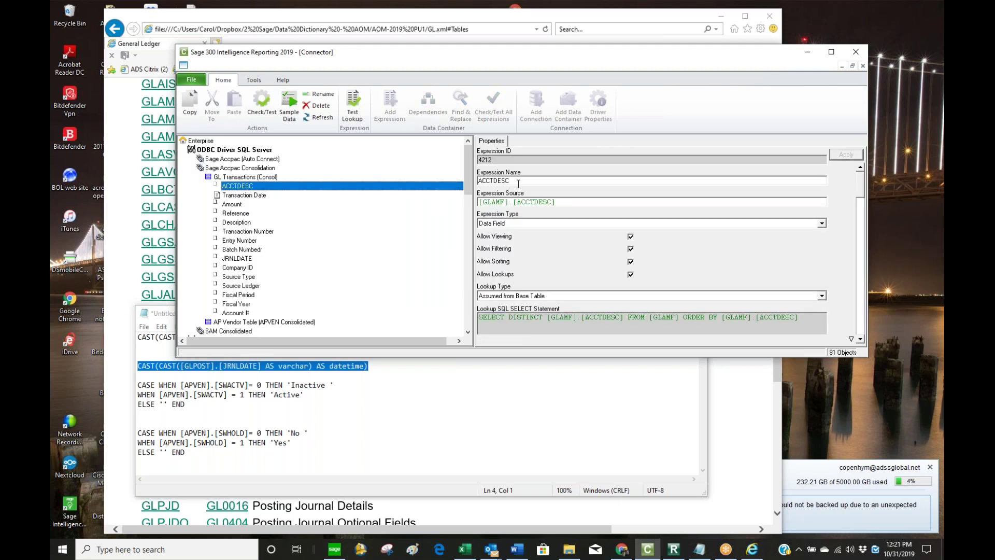
Rename the ACCTDESC expression as Account Name and apply the change.
{"action": "left_click", "coordinate": [518, 182]}
{"action": "type", "text": "Account Name"}
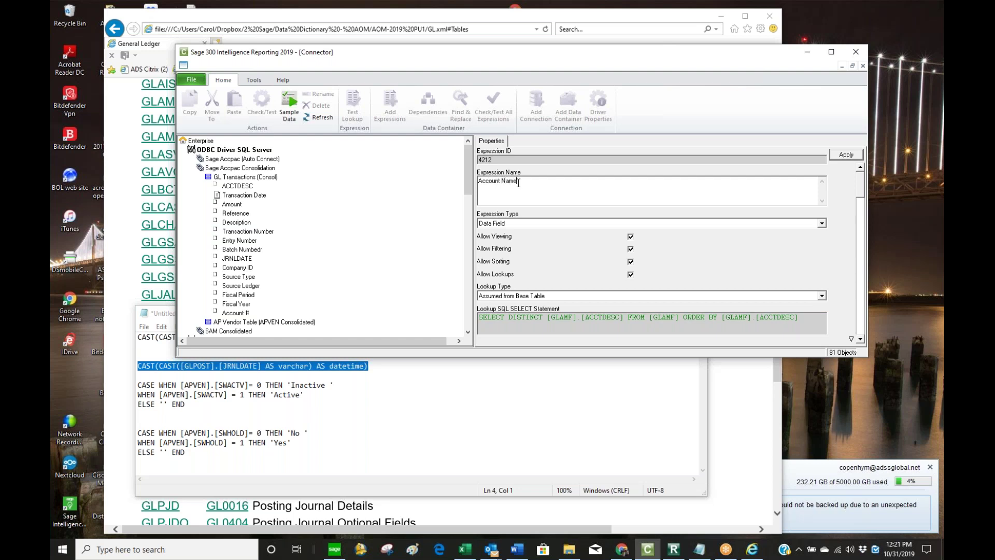
{"action": "left_click", "coordinate": [846, 154]}
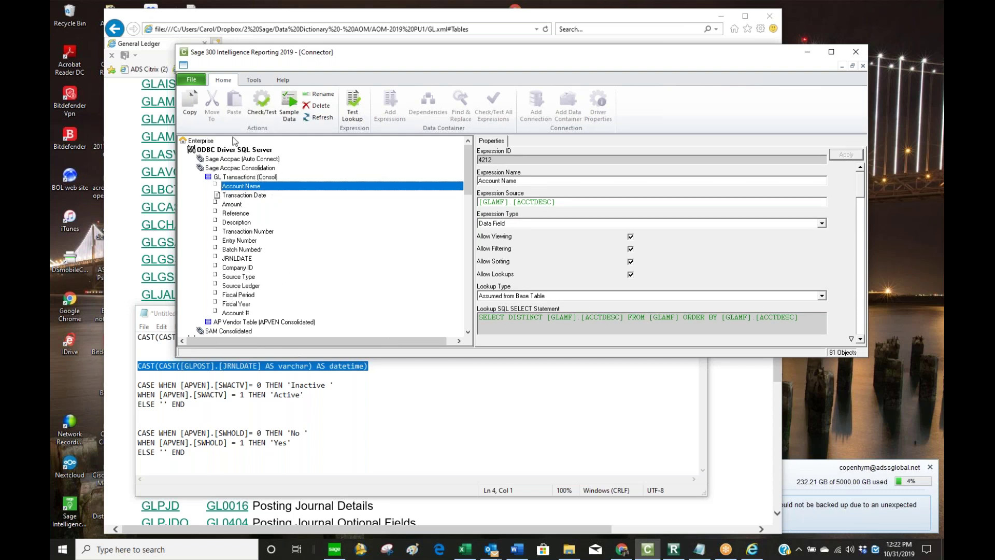
Switch to Report Manager and add a standard report named GL Transactions (Consol) to the Center Bridge Group folder.
{"action": "left_click", "coordinate": [682, 553]}
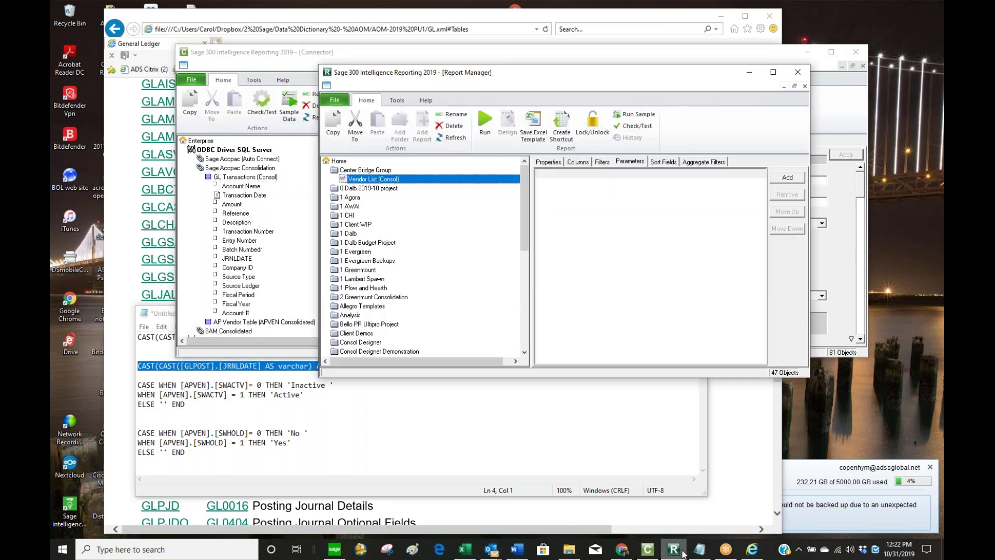
{"action": "left_click", "coordinate": [351, 171]}
{"action": "right_click", "coordinate": [351, 173]}
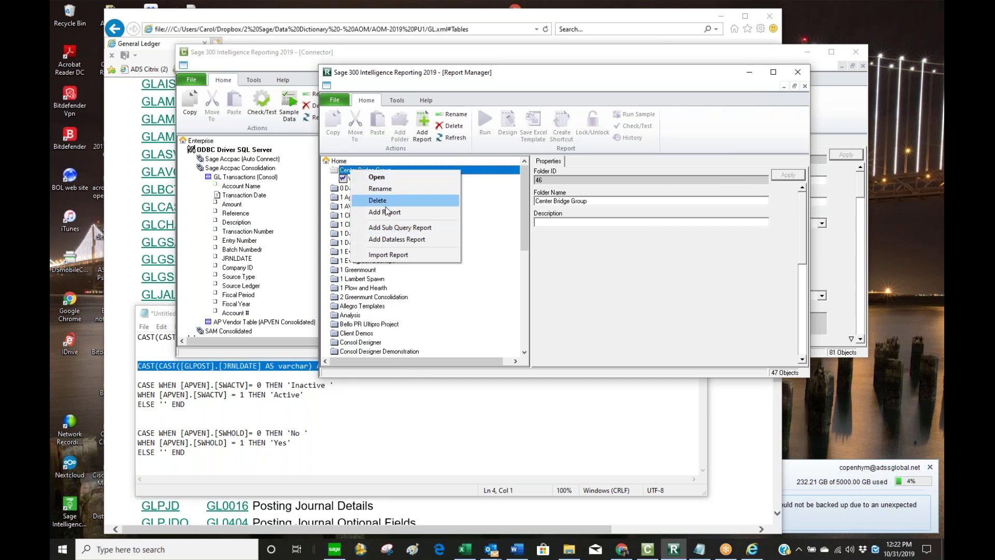
{"action": "left_click", "coordinate": [388, 213]}
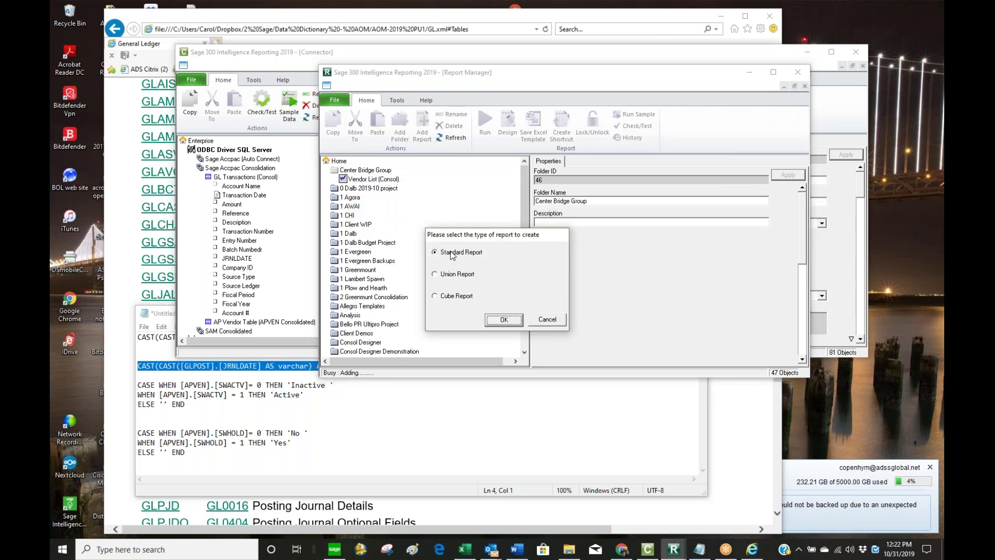
{"action": "left_click", "coordinate": [504, 319]}
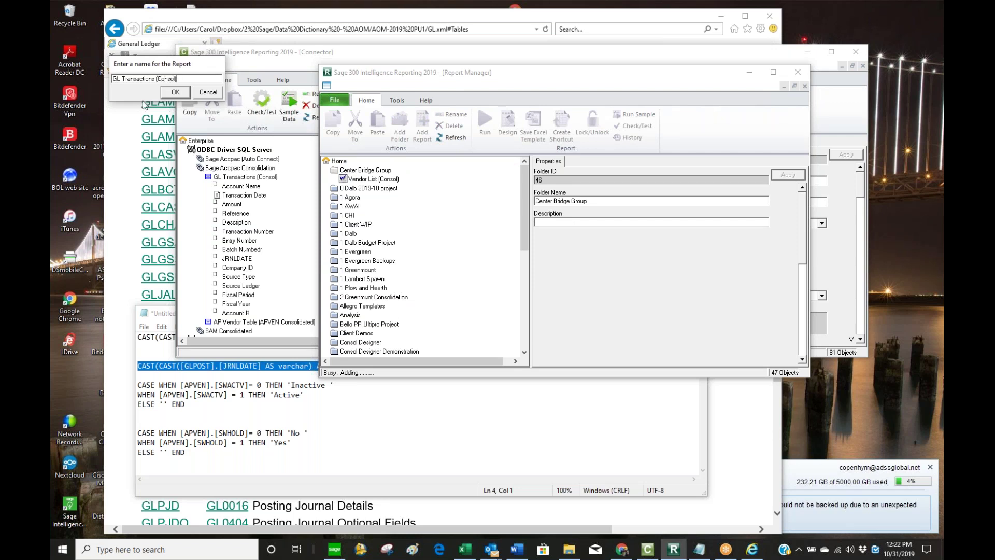
{"action": "left_click", "coordinate": [184, 97]}
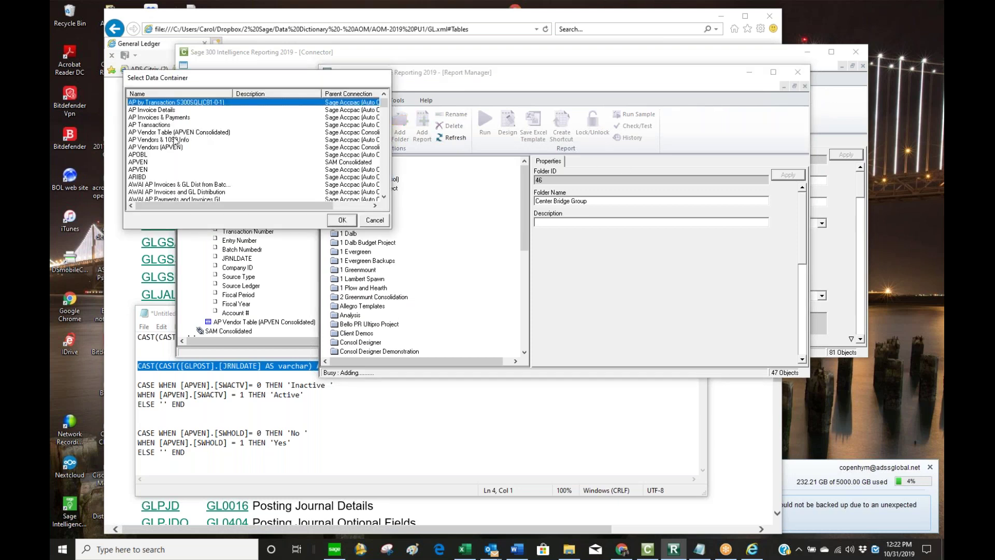
Choose the GL Transactions (Consol) data container from the Sage Accpac Consolidation connection as the new report's source.
{"action": "left_click", "coordinate": [151, 156]}
{"action": "key", "text": "g"}
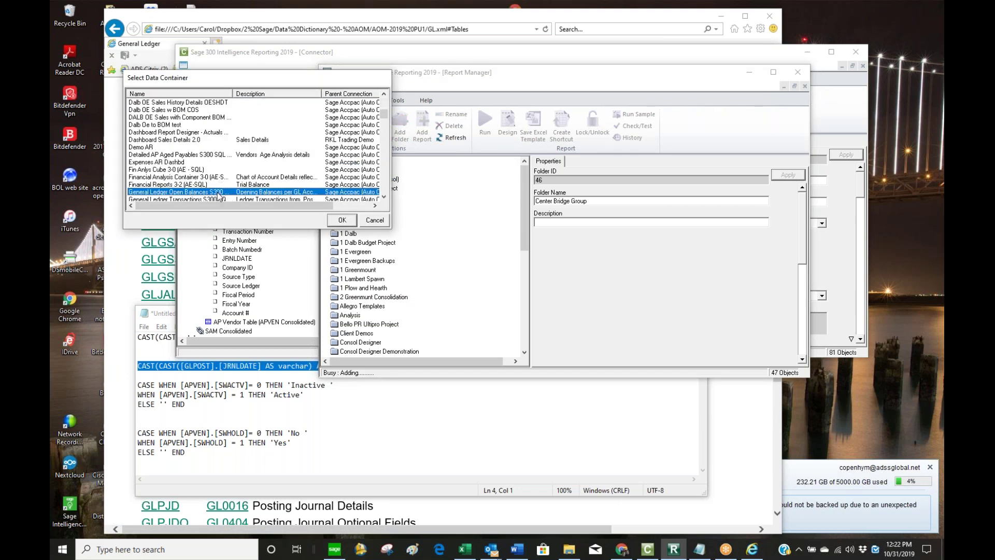
{"action": "scroll", "coordinate": [201, 180], "scroll_direction": "down", "scroll_amount": 1}
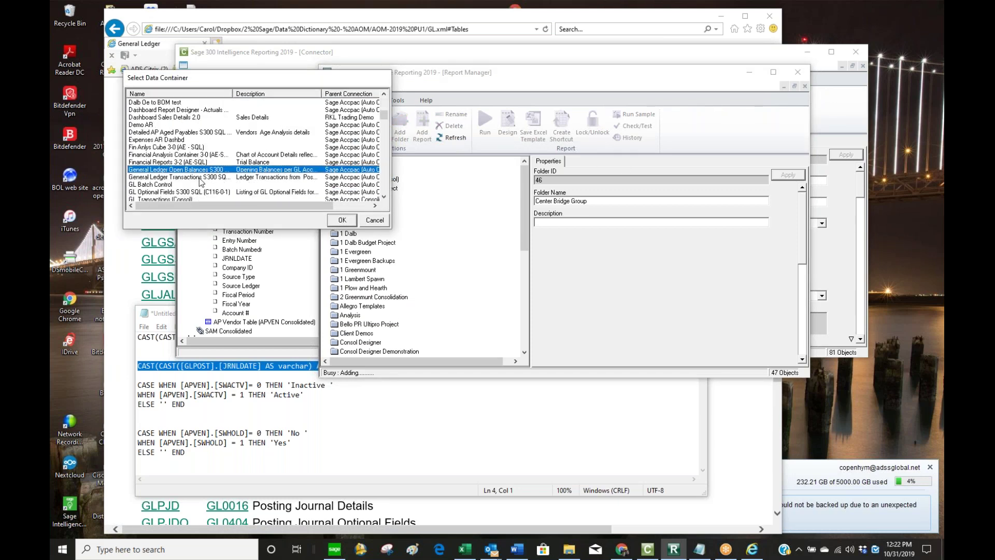
{"action": "left_click", "coordinate": [191, 199]}
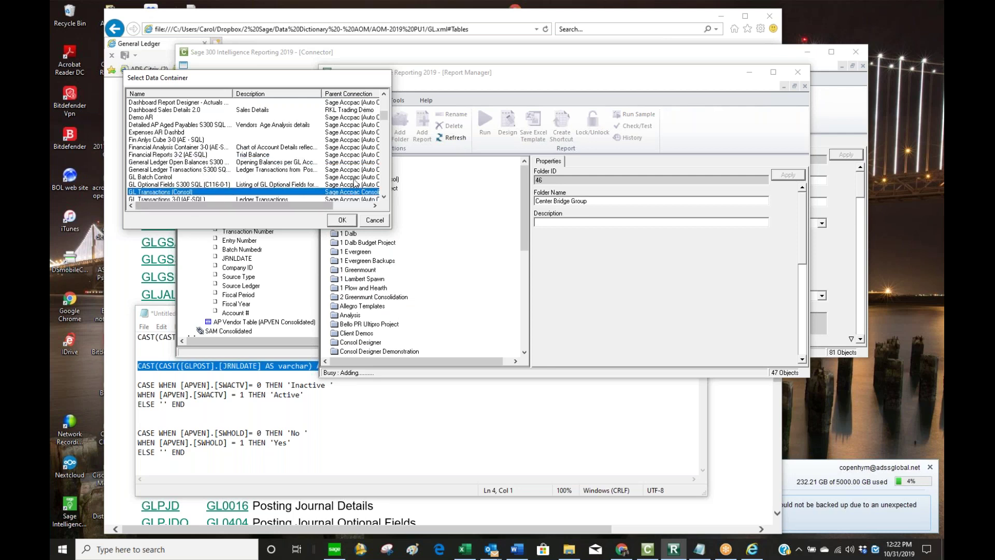
{"action": "left_click", "coordinate": [340, 222]}
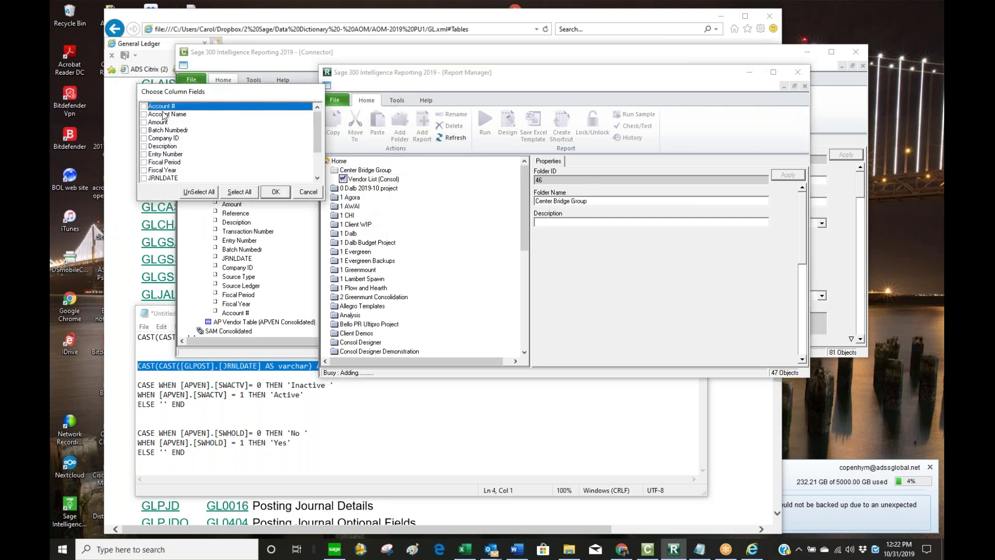
Include all container fields as report columns except JRNLDATE and accept the selection.
{"action": "left_click", "coordinate": [238, 194]}
{"action": "left_click", "coordinate": [144, 138]}
{"action": "scroll", "coordinate": [255, 151], "scroll_direction": "up", "scroll_amount": 1}
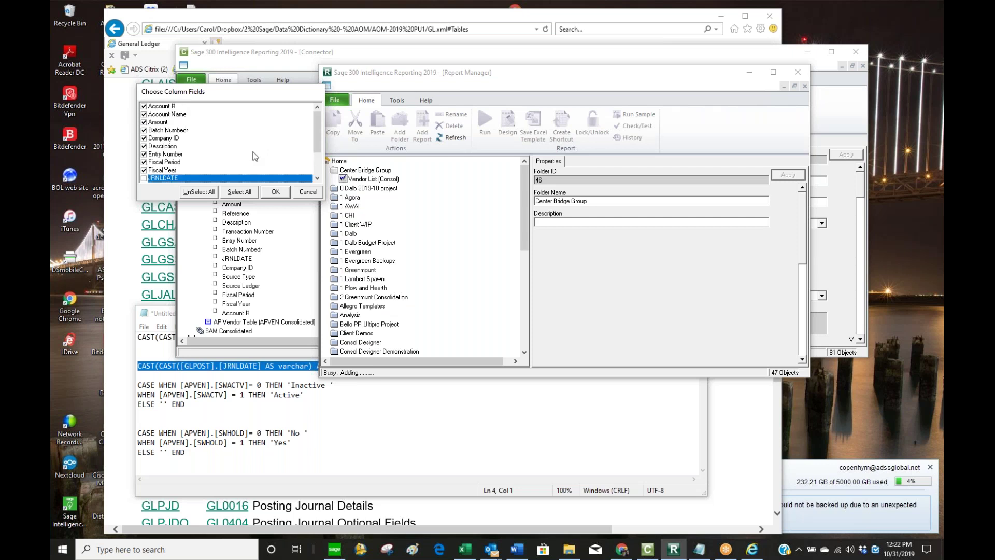
{"action": "scroll", "coordinate": [255, 156], "scroll_direction": "up", "scroll_amount": 1}
{"action": "left_click", "coordinate": [273, 192]}
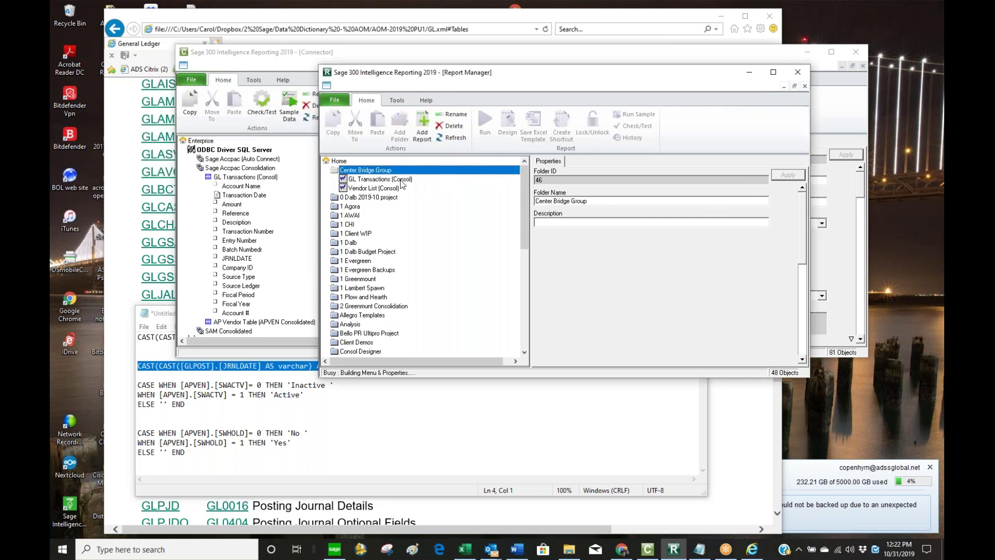
Open the new GL Transactions (Consol) report's properties and set its database consolidation list, including SAMLTD.
{"action": "left_click", "coordinate": [402, 180]}
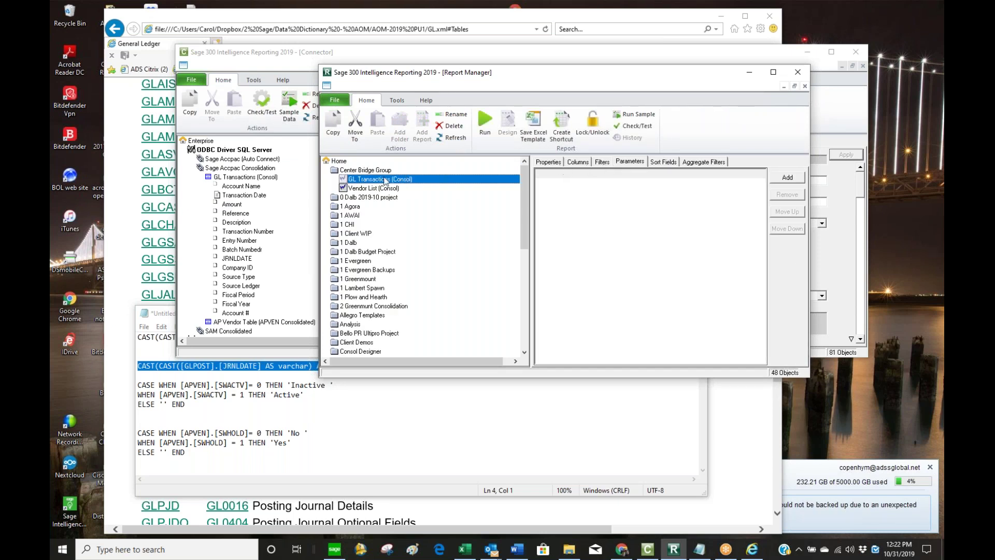
{"action": "left_click", "coordinate": [542, 163]}
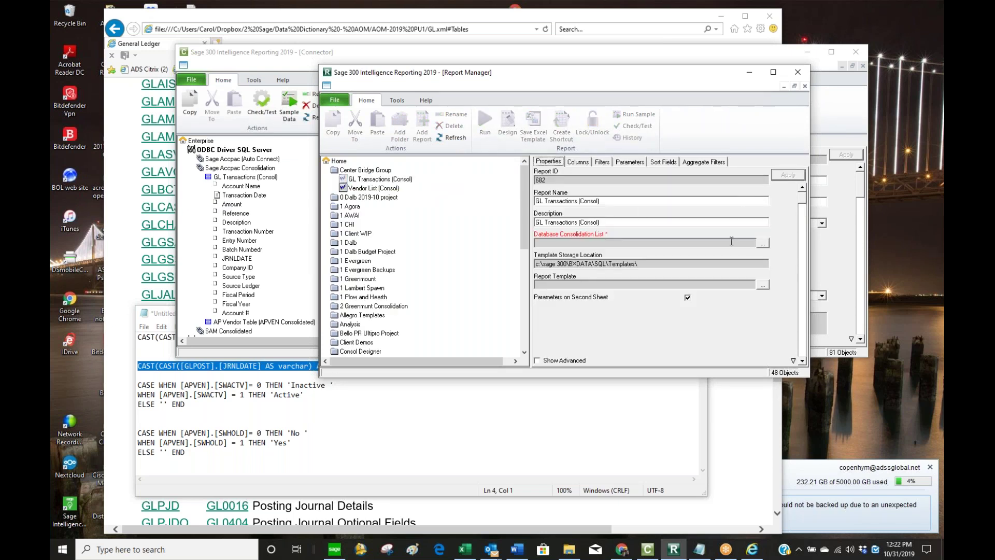
{"action": "left_click", "coordinate": [764, 243]}
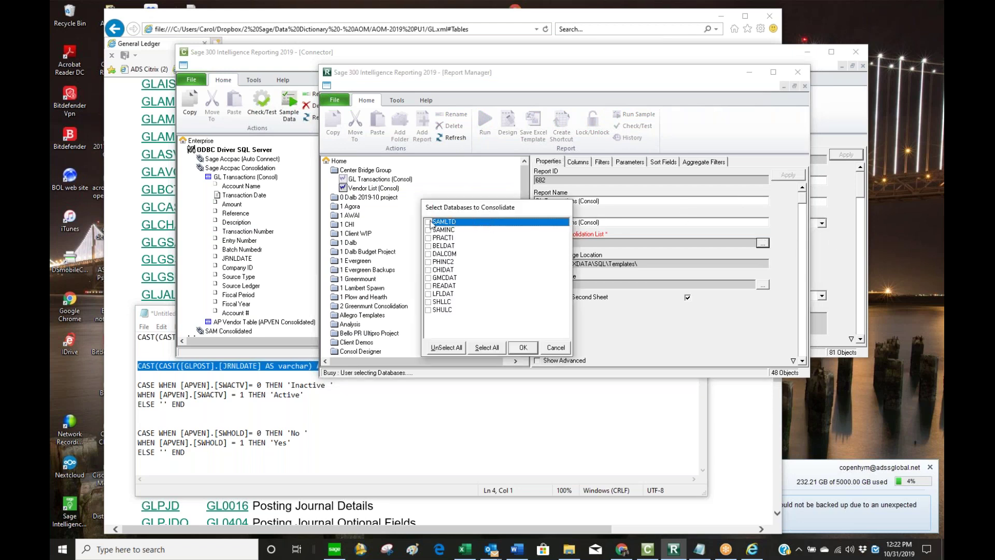
{"action": "left_click", "coordinate": [525, 348]}
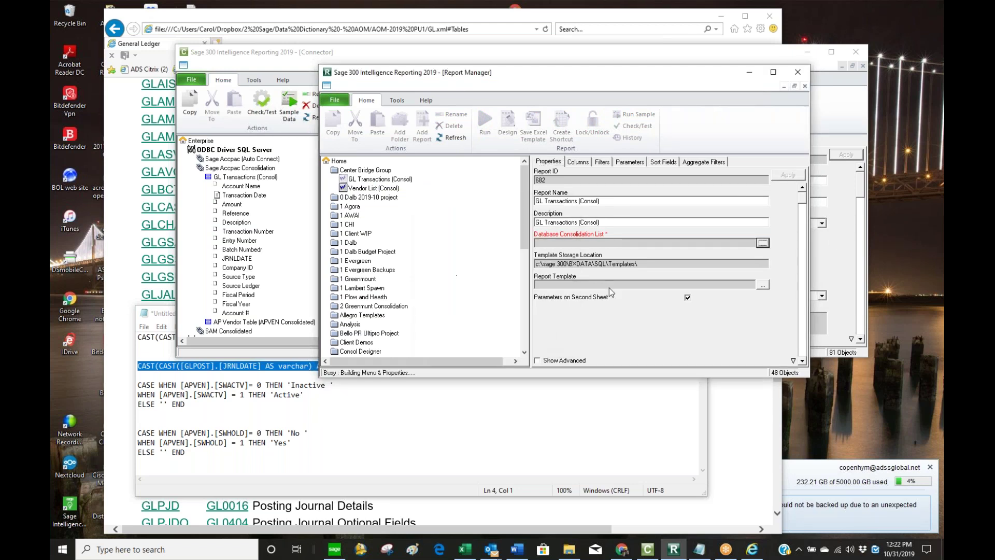
Reorder the report's columns so that Amount comes last, after Transaction Number.
{"action": "left_click", "coordinate": [579, 162]}
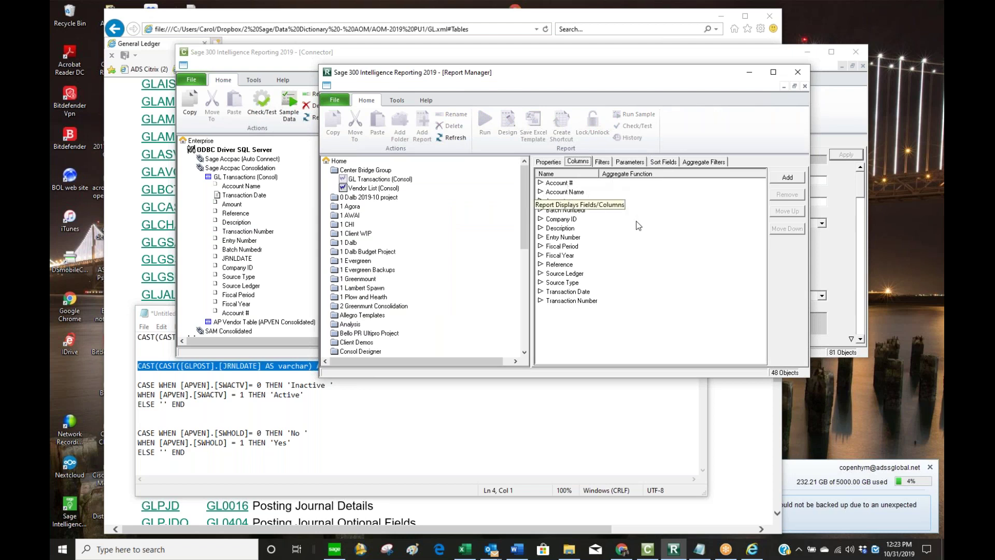
{"action": "left_click", "coordinate": [549, 201]}
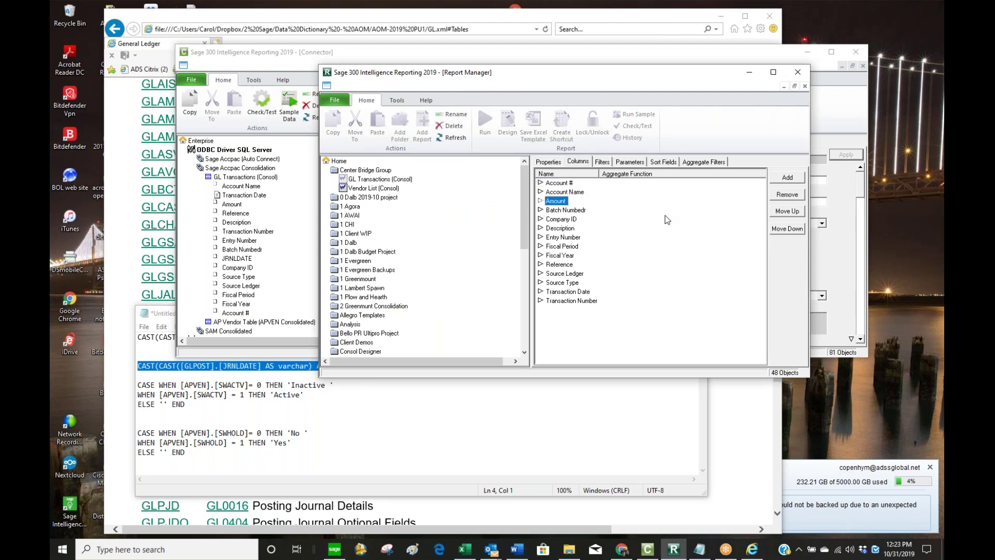
{"action": "left_click", "coordinate": [788, 229]}
{"action": "left_click", "coordinate": [788, 228]}
{"action": "left_click", "coordinate": [788, 229]}
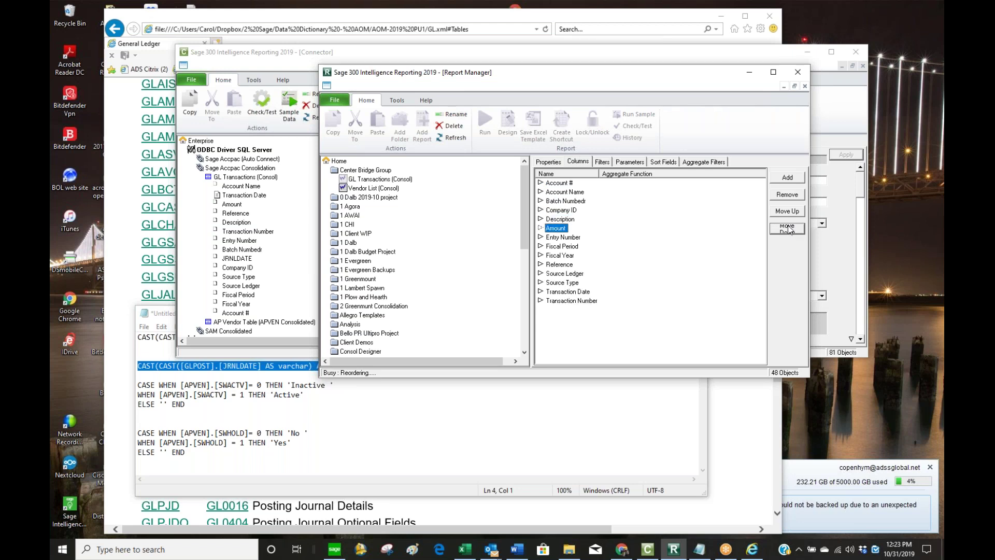
{"action": "left_click", "coordinate": [787, 228]}
{"action": "left_click", "coordinate": [788, 229]}
{"action": "left_click", "coordinate": [787, 229]}
{"action": "left_click", "coordinate": [787, 229]}
{"action": "left_click", "coordinate": [787, 228]}
{"action": "left_click", "coordinate": [788, 229]}
{"action": "left_click", "coordinate": [787, 228]}
{"action": "left_click", "coordinate": [787, 229]}
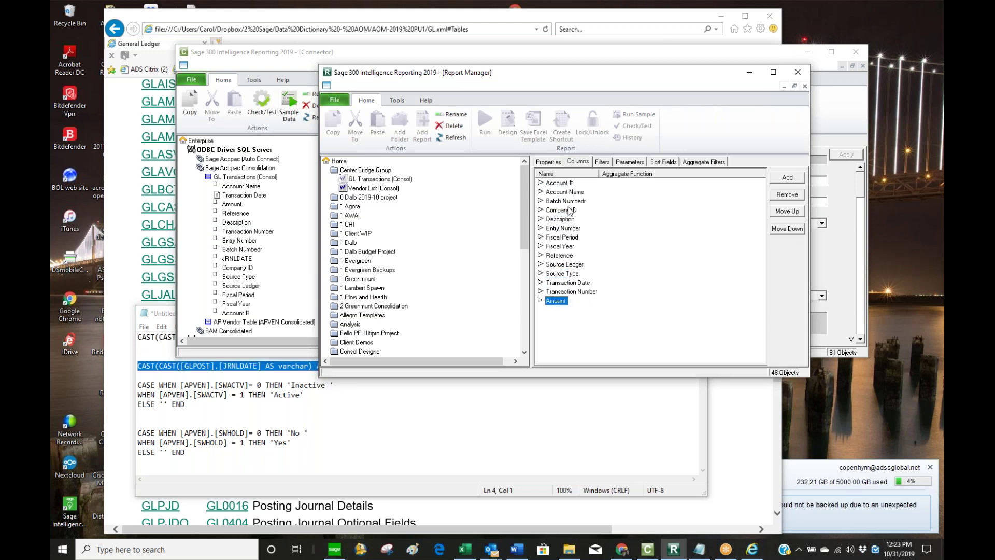
Make Company ID the first column of the report, ahead of Account #.
{"action": "left_click", "coordinate": [570, 211]}
{"action": "left_click", "coordinate": [790, 213]}
{"action": "left_click", "coordinate": [791, 213]}
{"action": "left_click", "coordinate": [790, 213]}
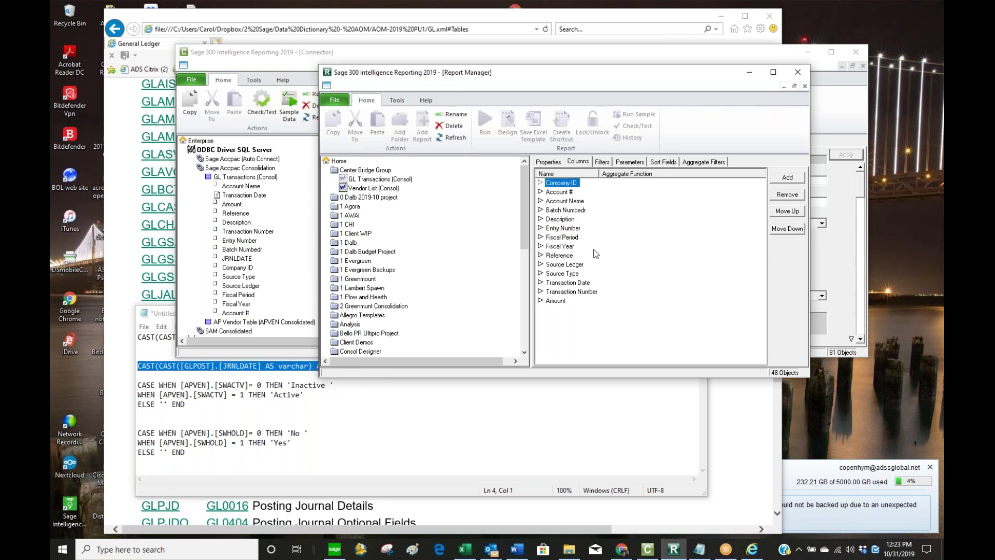
Place the Description column directly after Account Name, ahead of the batch number column.
{"action": "right_click", "coordinate": [570, 225]}
{"action": "left_click", "coordinate": [573, 219]}
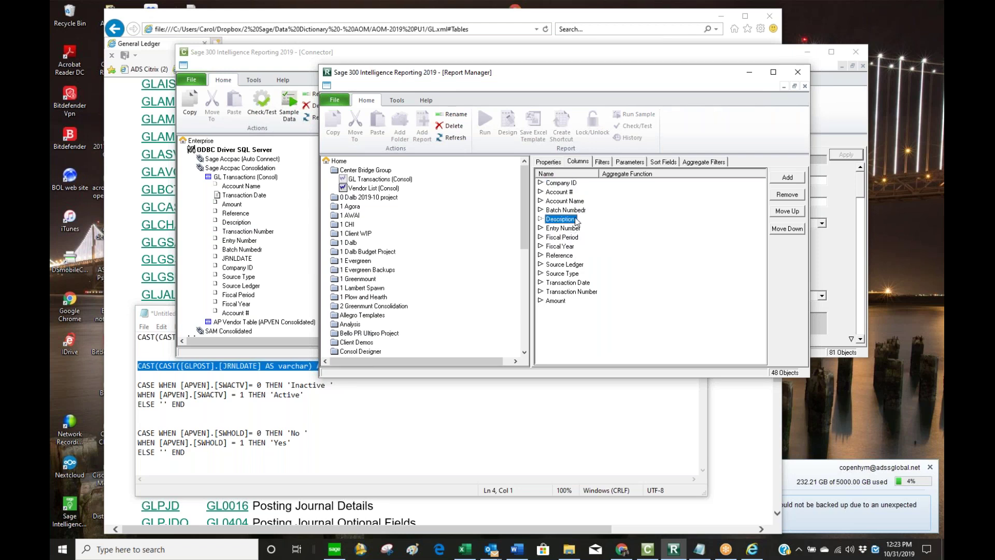
{"action": "left_click", "coordinate": [788, 212]}
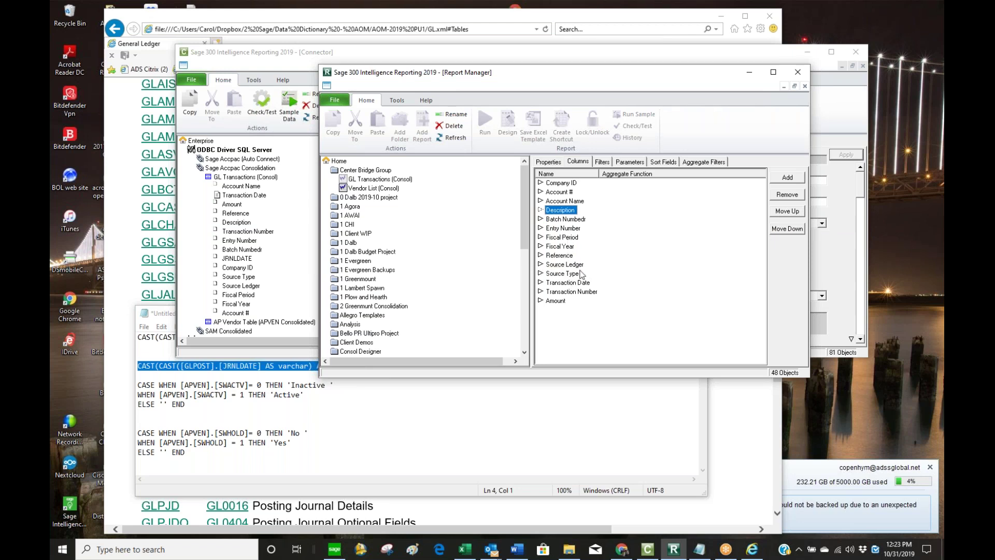
Place the Transaction Date column between Fiscal Year and Reference.
{"action": "left_click", "coordinate": [568, 283]}
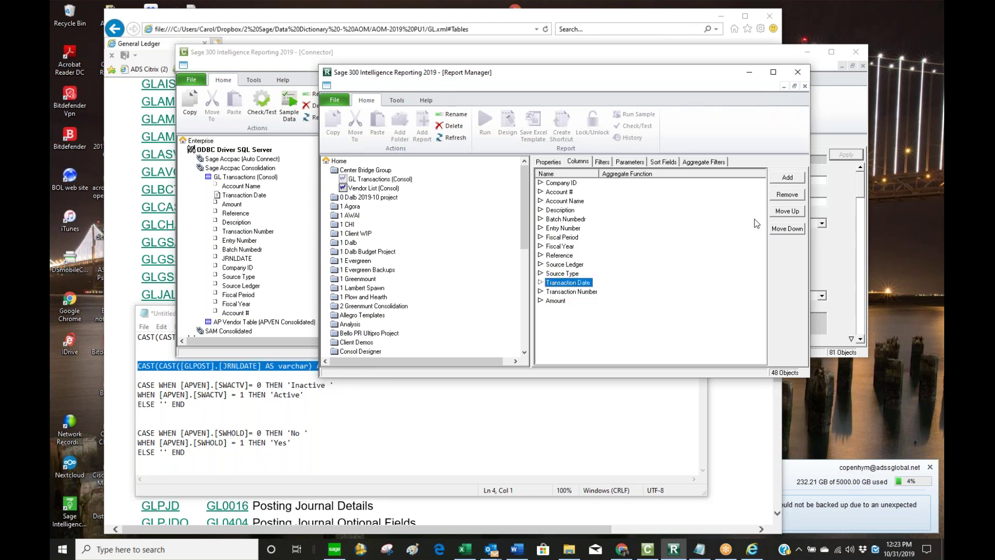
{"action": "left_click", "coordinate": [786, 214]}
{"action": "left_click", "coordinate": [785, 213]}
{"action": "left_click", "coordinate": [784, 212]}
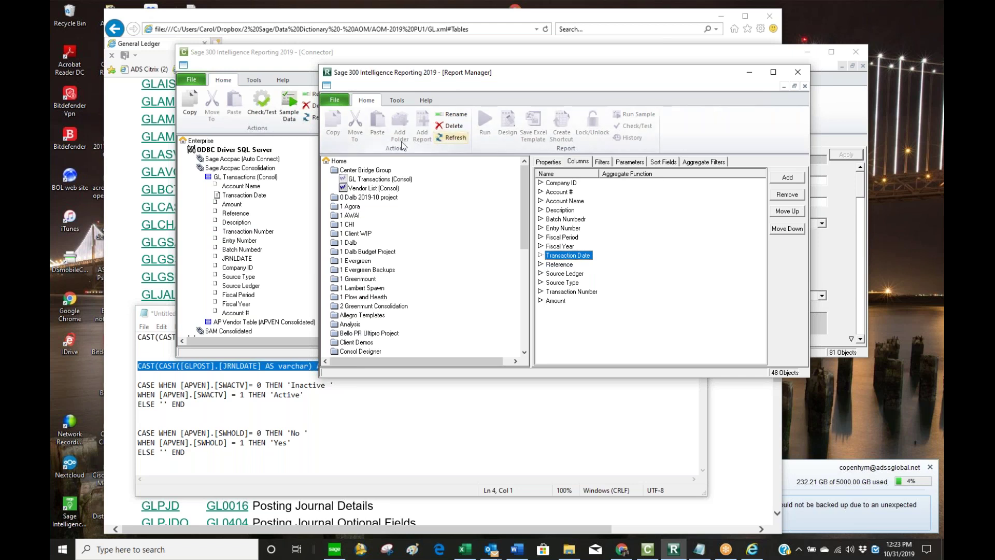
Run the GL Transactions (Consol) report and bring its Excel output to the front with Sheet1 shown.
{"action": "left_click", "coordinate": [384, 180]}
{"action": "left_click", "coordinate": [485, 126]}
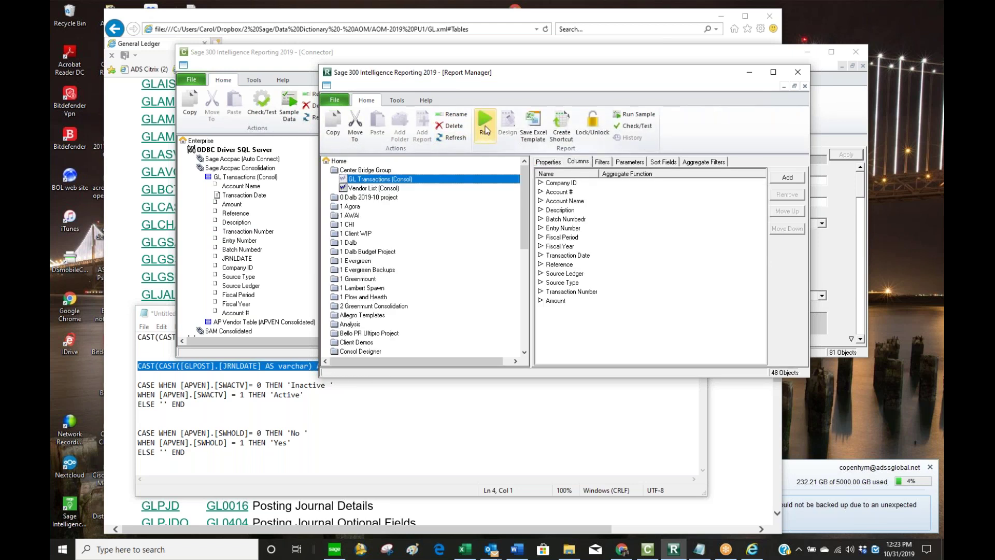
{"action": "left_click", "coordinate": [486, 127]}
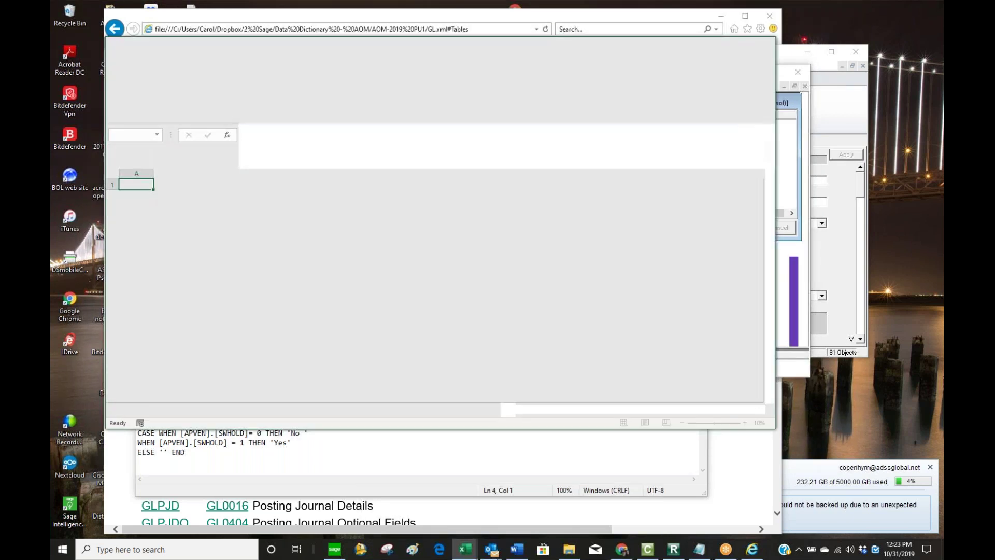
{"action": "left_click", "coordinate": [784, 226]}
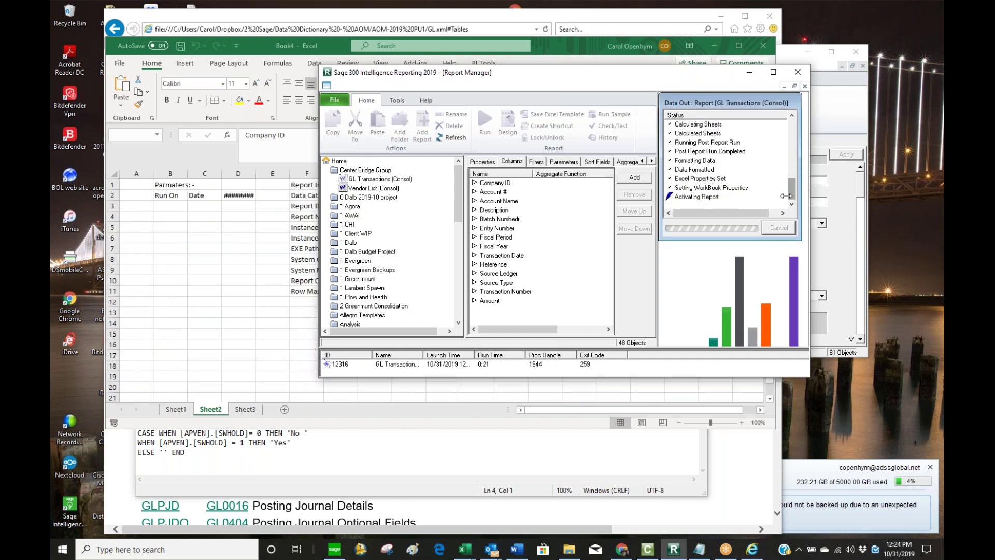
{"action": "left_click", "coordinate": [254, 411]}
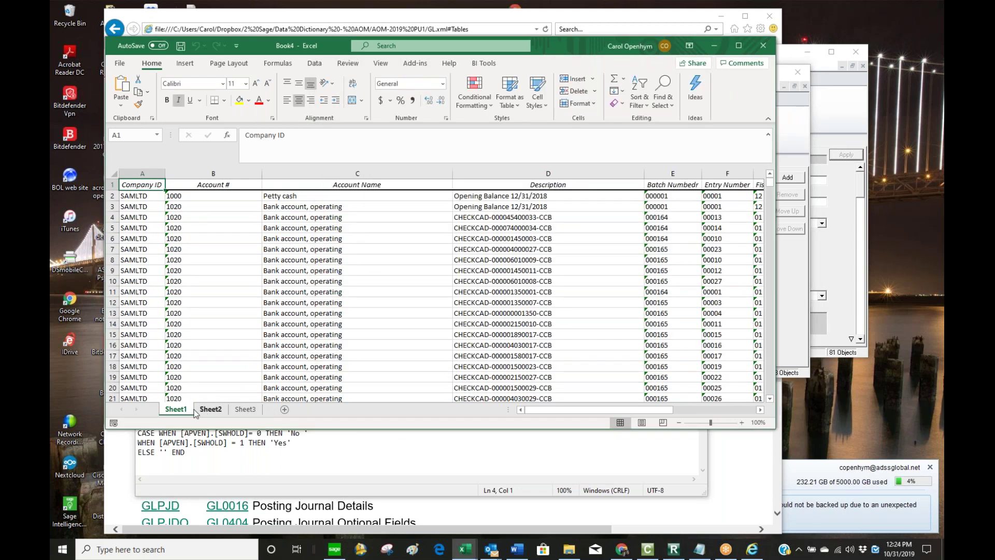
Page through the transaction rows on Sheet1 to examine the Company ID column, and maximize the workbook window to see more columns.
{"action": "left_click", "coordinate": [156, 196]}
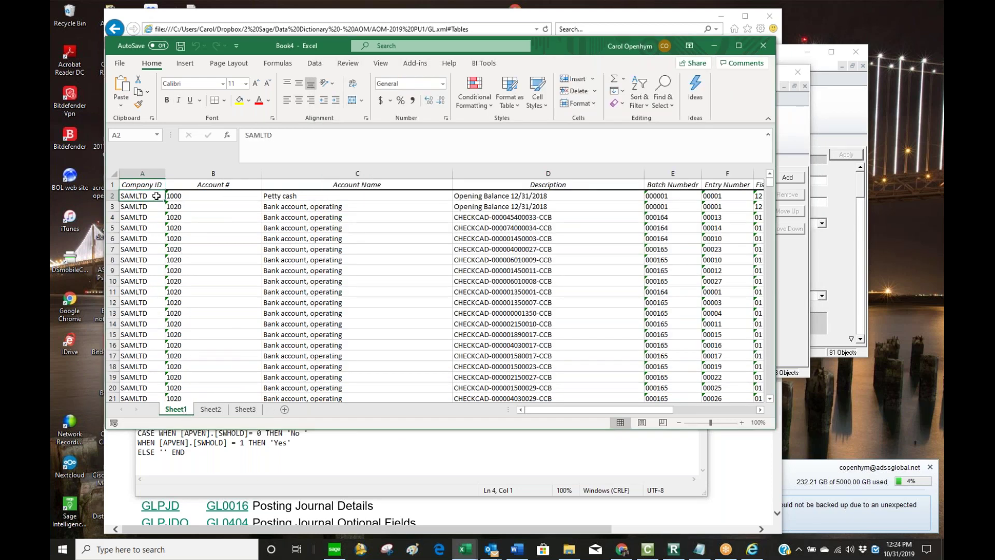
{"action": "key", "text": "Page_Down"}
{"action": "key", "text": "Page_Down"}
{"action": "key", "text": "Page_Down"}
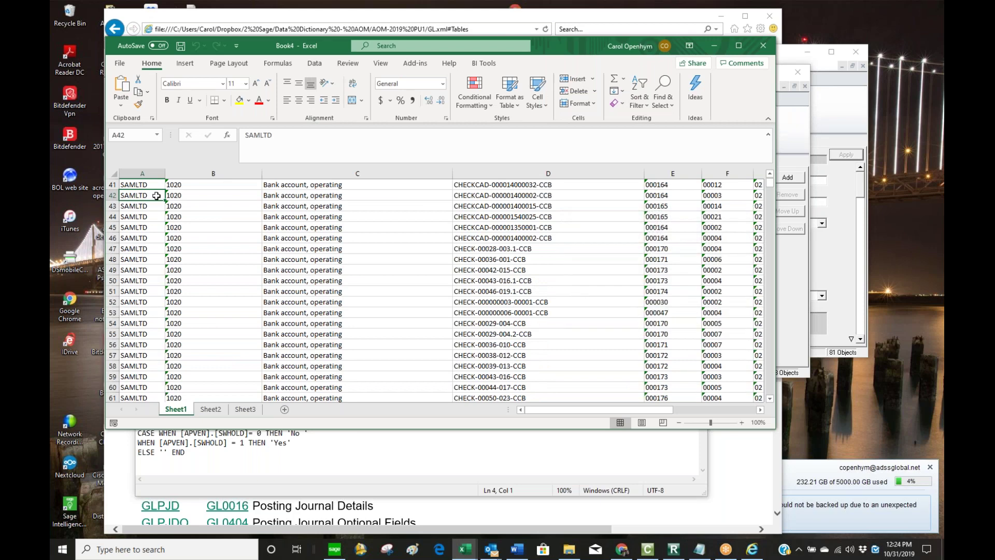
{"action": "key", "text": "Page_Down"}
{"action": "key", "text": "Page_Down"}
{"action": "key", "text": "Page_Down"}
{"action": "key", "text": "Page_Down"}
{"action": "key", "text": "Page_Down"}
{"action": "key", "text": "Page_Down"}
{"action": "key", "text": "Page_Down"}
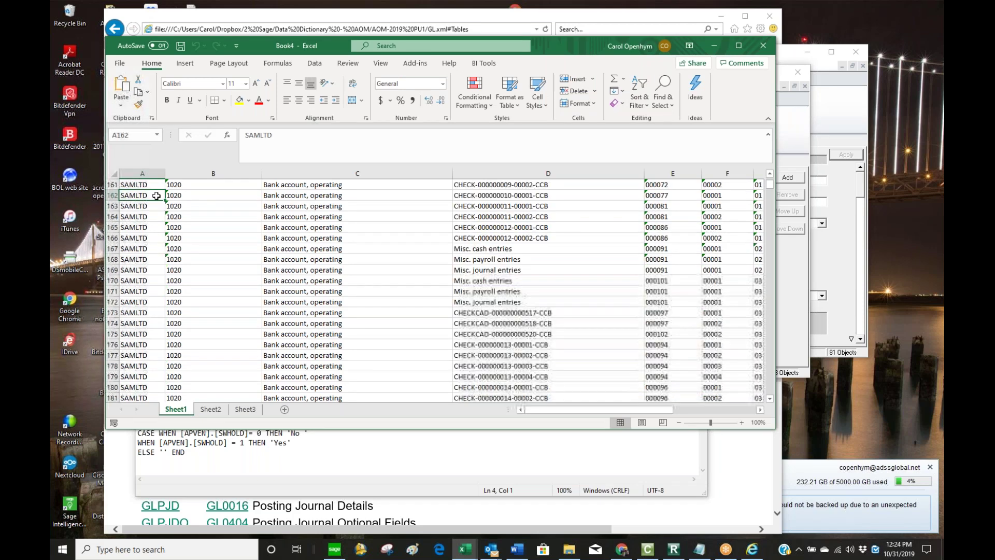
{"action": "key", "text": "Page_Down"}
{"action": "key", "text": "Page_Down"}
{"action": "key", "text": "Page_Down"}
{"action": "key", "text": "Page_Down"}
{"action": "key", "text": "Page_Down"}
{"action": "key", "text": "Page_Down"}
{"action": "key", "text": "Page_Down"}
{"action": "key", "text": "Page_Down"}
{"action": "key", "text": "Page_Down"}
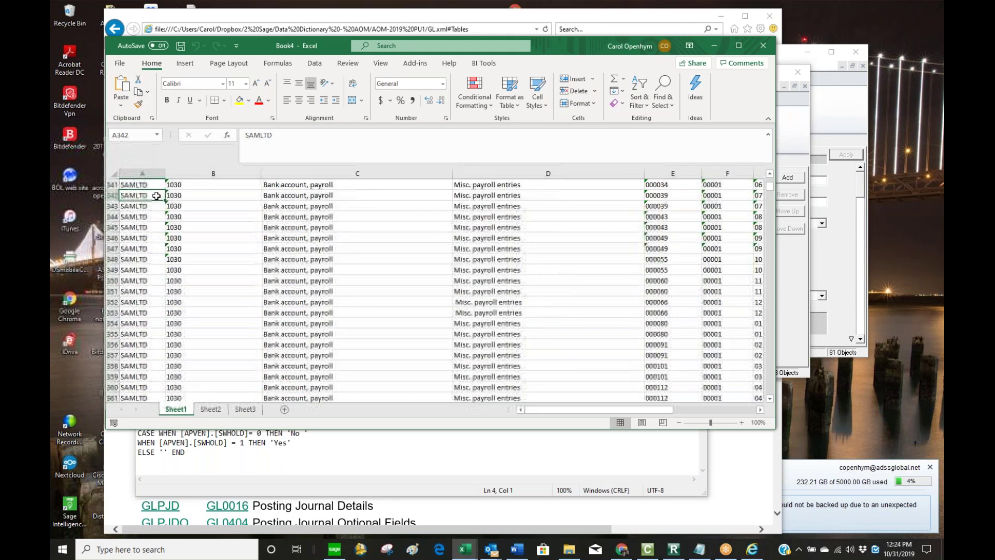
{"action": "key", "text": "Page_Down"}
{"action": "key", "text": "Page_Down"}
{"action": "key", "text": "Page_Down"}
{"action": "key", "text": "Page_Down"}
{"action": "key", "text": "Page_Down"}
{"action": "key", "text": "Page_Down"}
{"action": "key", "text": "Page_Down"}
{"action": "key", "text": "Page_Down"}
{"action": "key", "text": "Page_Down"}
{"action": "key", "text": "Page_Down"}
{"action": "key", "text": "Page_Down"}
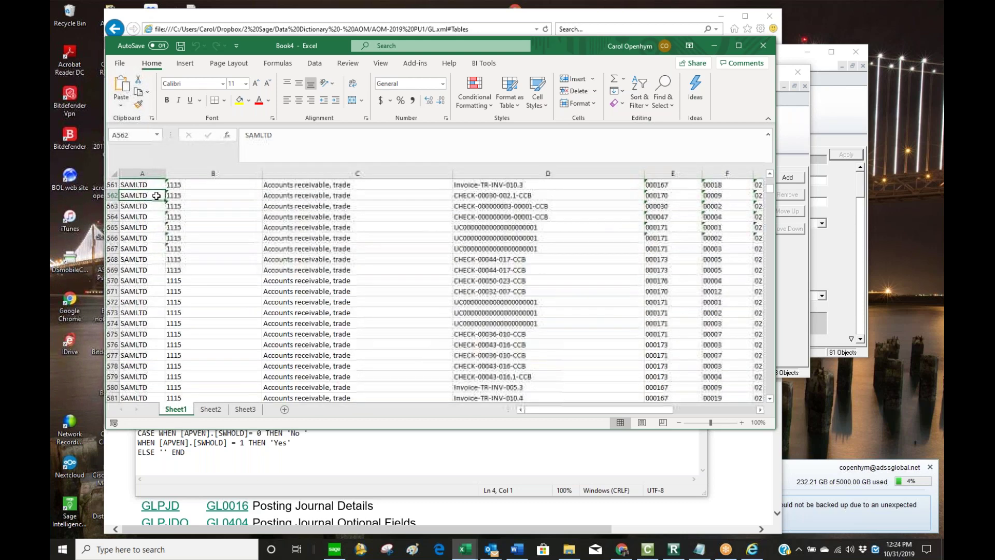
{"action": "key", "text": "Page_Down"}
{"action": "key", "text": "Page_Down"}
{"action": "key", "text": "Page_Down"}
{"action": "key", "text": "Page_Down"}
{"action": "key", "text": "Page_Down"}
{"action": "key", "text": "Page_Down"}
{"action": "key", "text": "Page_Down"}
{"action": "key", "text": "Page_Down"}
{"action": "key", "text": "Page_Down"}
{"action": "key", "text": "Page_Down"}
{"action": "key", "text": "Page_Down"}
{"action": "key", "text": "Page_Down"}
{"action": "key", "text": "Page_Down"}
{"action": "key", "text": "Page_Down"}
{"action": "key", "text": "Page_Down"}
{"action": "key", "text": "Page_Down"}
{"action": "key", "text": "Page_Down"}
{"action": "key", "text": "Page_Down"}
{"action": "key", "text": "Page_Down"}
{"action": "key", "text": "End"}
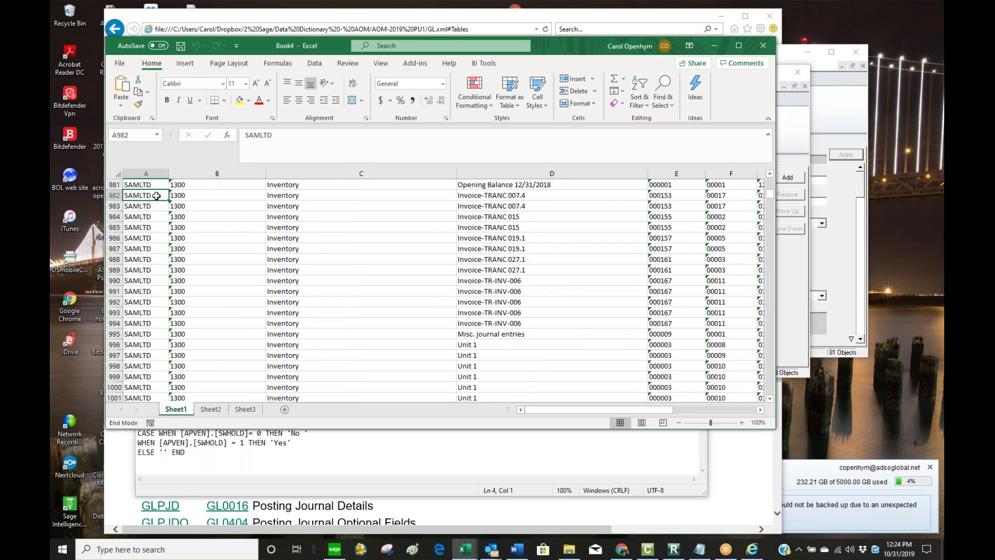
{"action": "left_click", "coordinate": [744, 50]}
{"action": "left_click", "coordinate": [476, 220]}
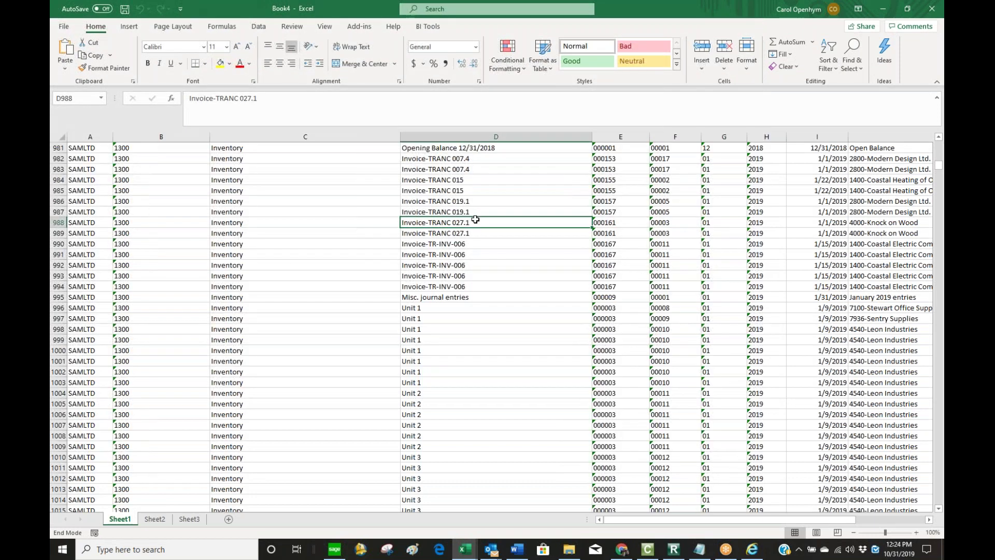
Center-align the transaction date column (column I) on Sheet1.
{"action": "key", "text": "Right"}
{"action": "key", "text": "Right"}
{"action": "key", "text": "Right"}
{"action": "key", "text": "Left"}
{"action": "key", "text": "Left"}
{"action": "key", "text": "Left"}
{"action": "key", "text": "Left"}
{"action": "key", "text": "Left"}
{"action": "key", "text": "Left"}
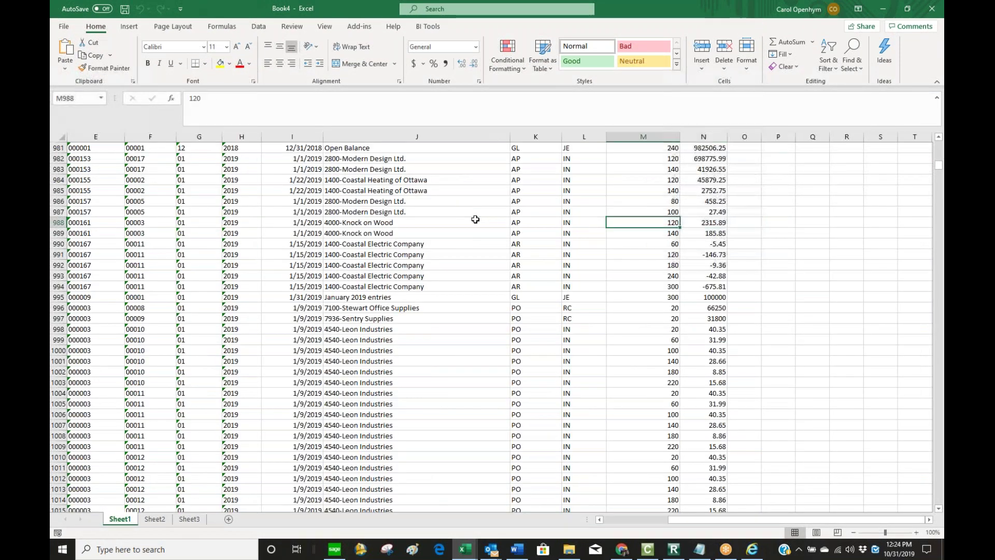
{"action": "key", "text": "Left"}
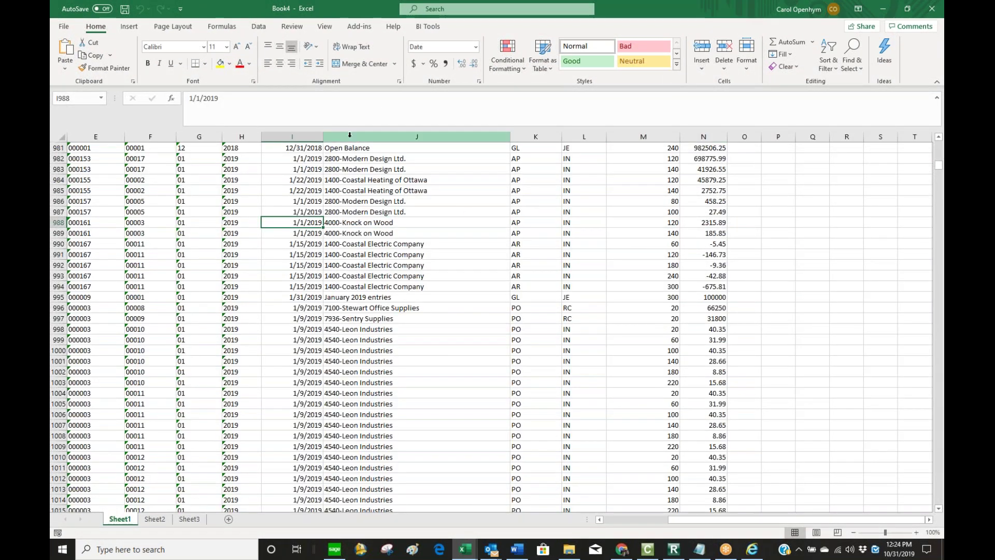
{"action": "left_click", "coordinate": [292, 136]}
{"action": "left_click", "coordinate": [279, 63]}
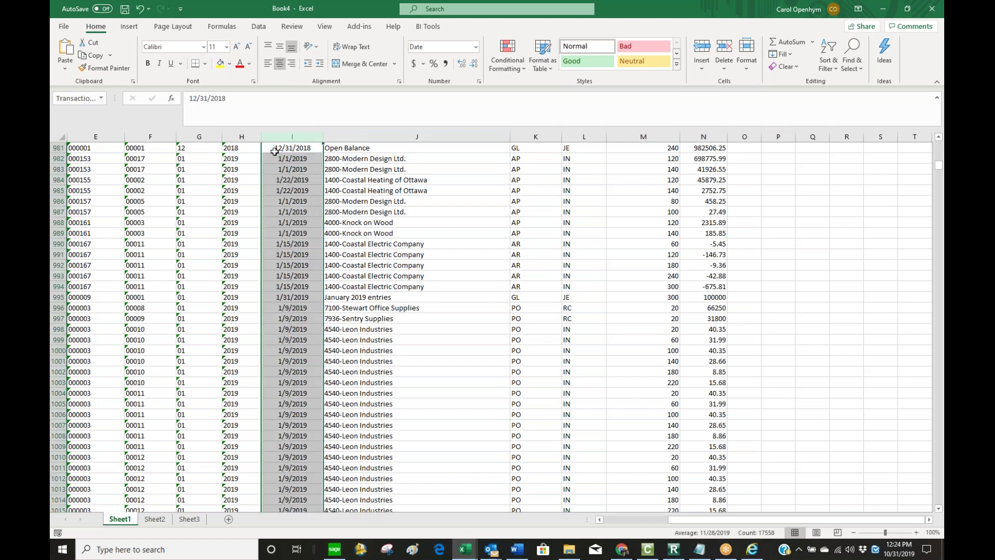
{"action": "left_click", "coordinate": [89, 150]}
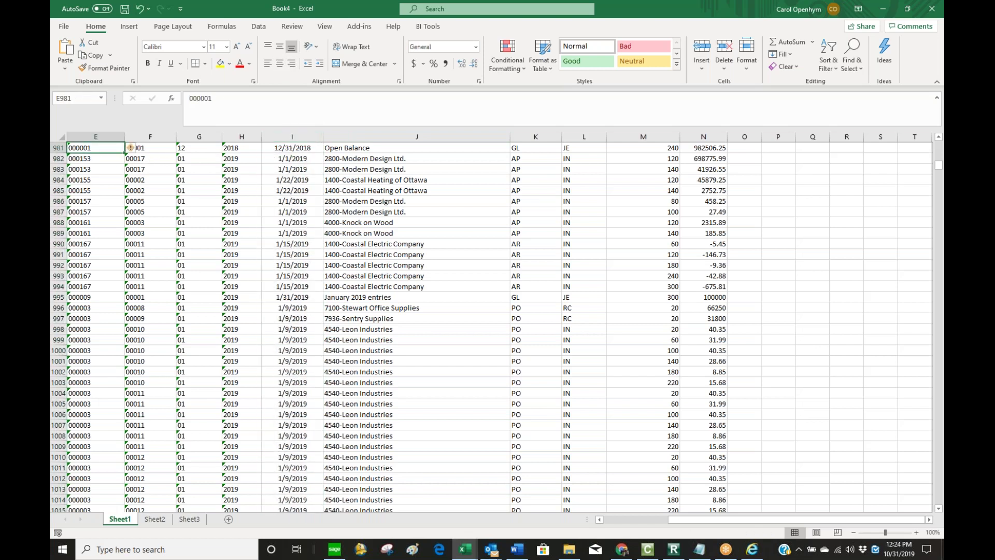
Examine the report columns from Company ID across to Amount, and check the last transaction row on Sheet1.
{"action": "key", "text": "ctrl+Home"}
{"action": "key", "text": "Down"}
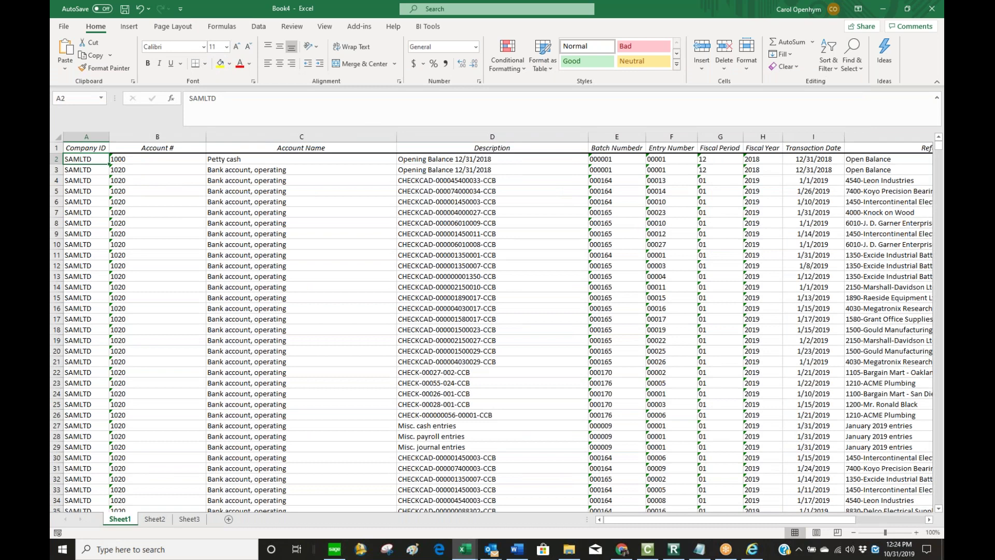
{"action": "key", "text": "Right"}
{"action": "key", "text": "Right"}
{"action": "key", "text": "Right"}
{"action": "key", "text": "Right"}
{"action": "key", "text": "Right"}
{"action": "key", "text": "Right"}
{"action": "key", "text": "Right"}
{"action": "key", "text": "Right"}
{"action": "key", "text": "Right"}
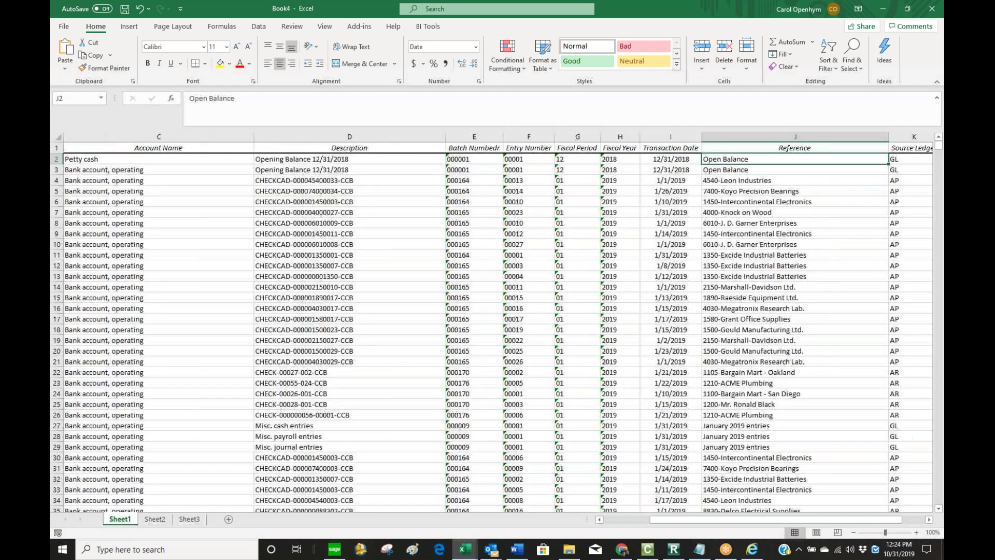
{"action": "key", "text": "Right"}
{"action": "key", "text": "Right"}
{"action": "key", "text": "Right"}
{"action": "key", "text": "Right"}
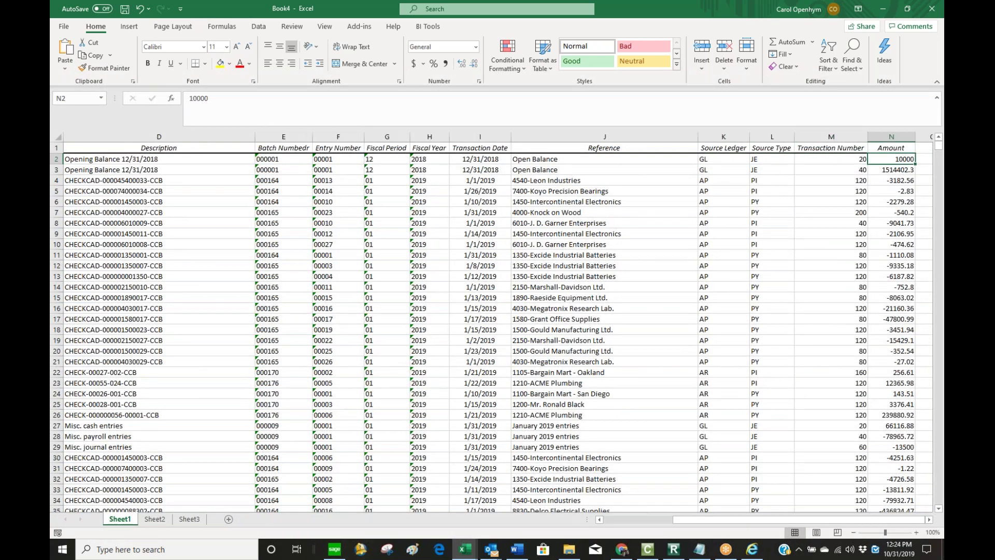
{"action": "key", "text": "ctrl+Down"}
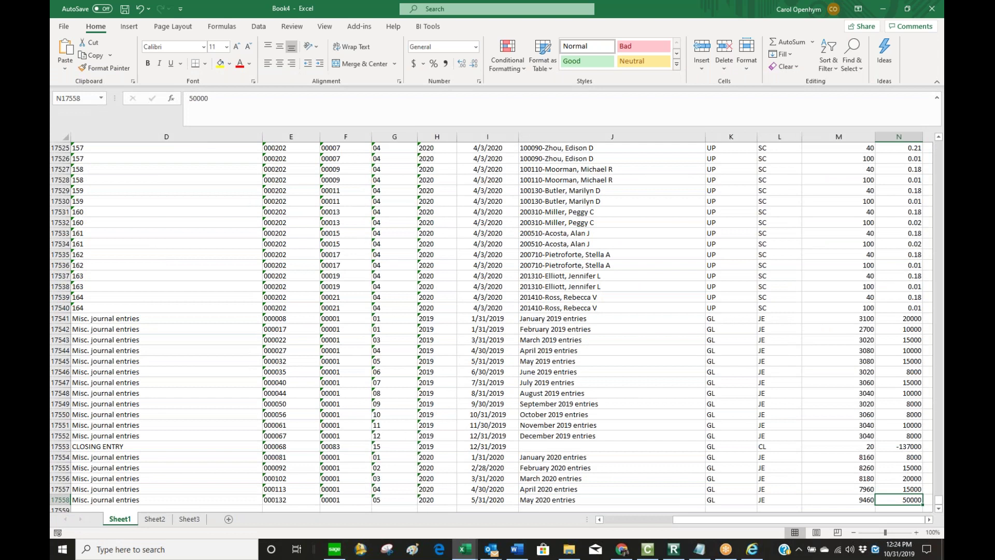
{"action": "key", "text": "ctrl+Home"}
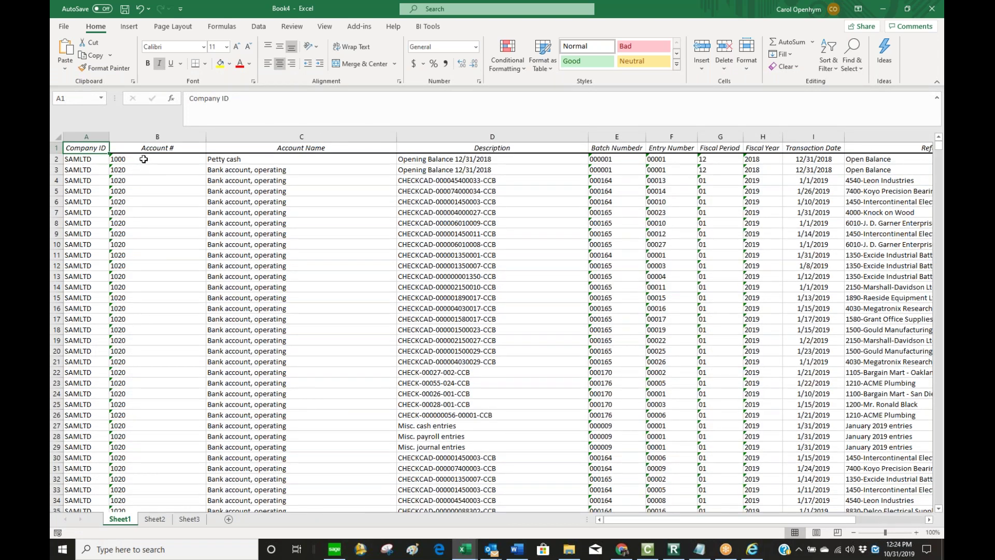
Examine the Amount column and its header on Sheet1.
{"action": "left_click", "coordinate": [867, 159]}
{"action": "key", "text": "Right"}
{"action": "key", "text": "Right"}
{"action": "key", "text": "Right"}
{"action": "key", "text": "Right"}
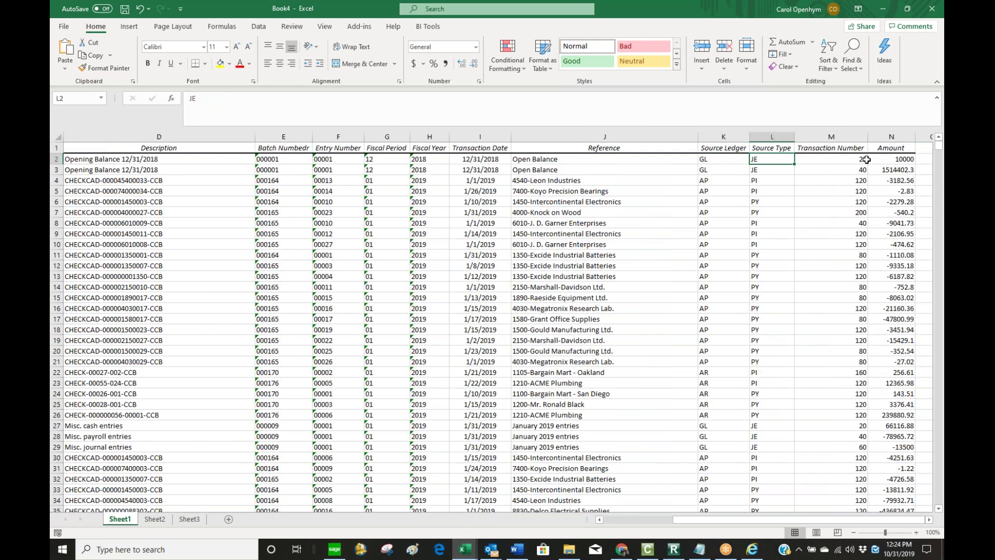
{"action": "left_click", "coordinate": [906, 136]}
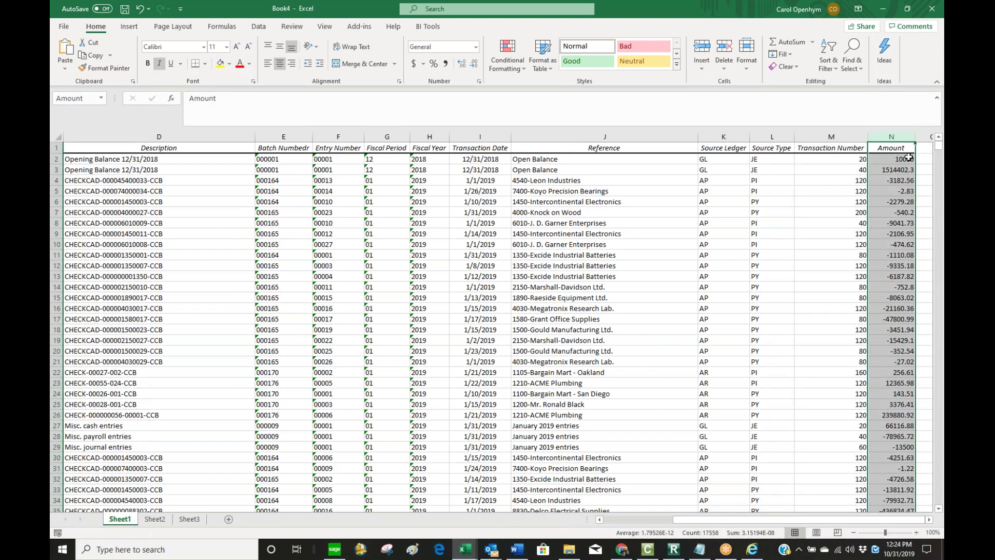
{"action": "left_click", "coordinate": [895, 148]}
{"action": "left_click", "coordinate": [902, 159]}
{"action": "left_click", "coordinate": [900, 149]}
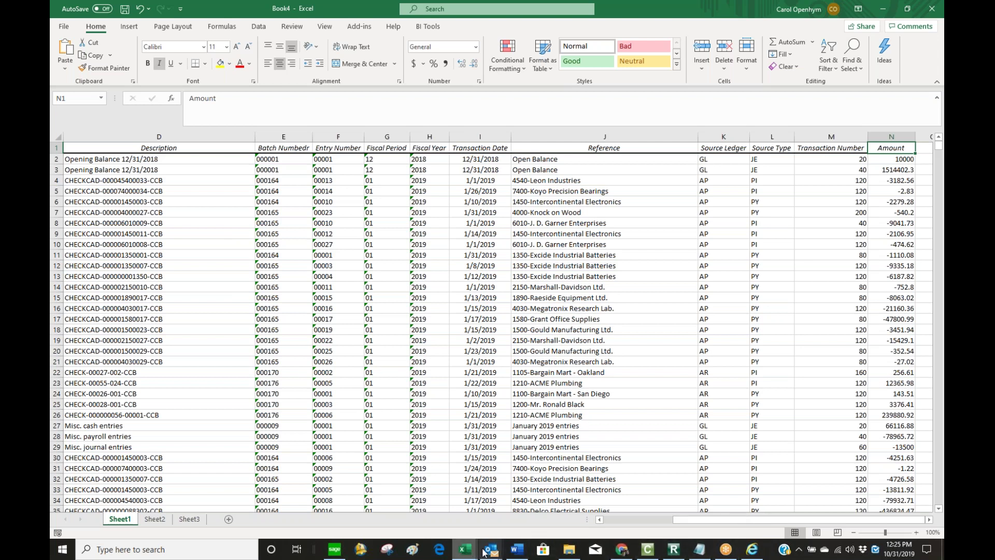
In the Word document of Sage Intelligence handy formulas and notes, copy the AP Invoice Details record type CASE statement.
{"action": "left_click", "coordinate": [517, 550]}
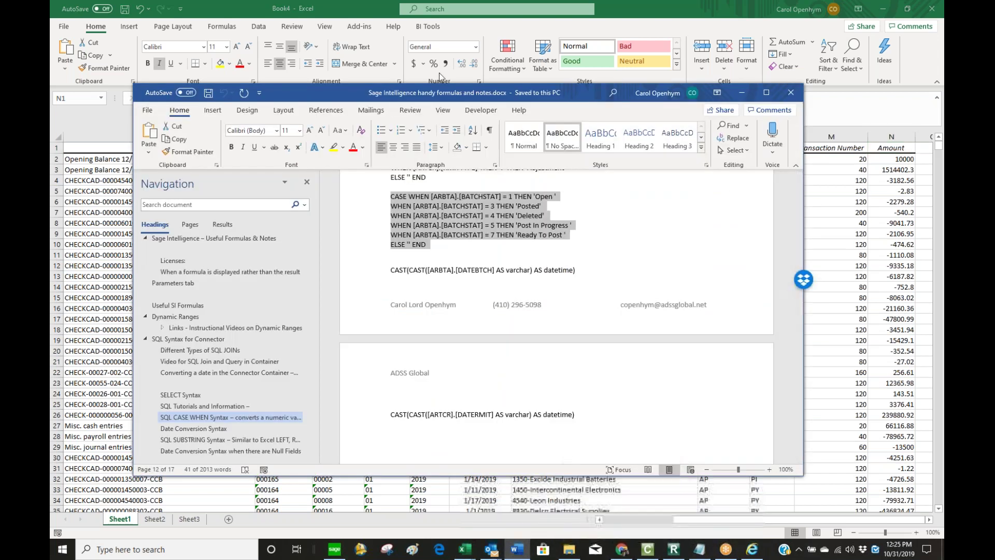
{"action": "scroll", "coordinate": [606, 245], "scroll_direction": "up", "scroll_amount": 3}
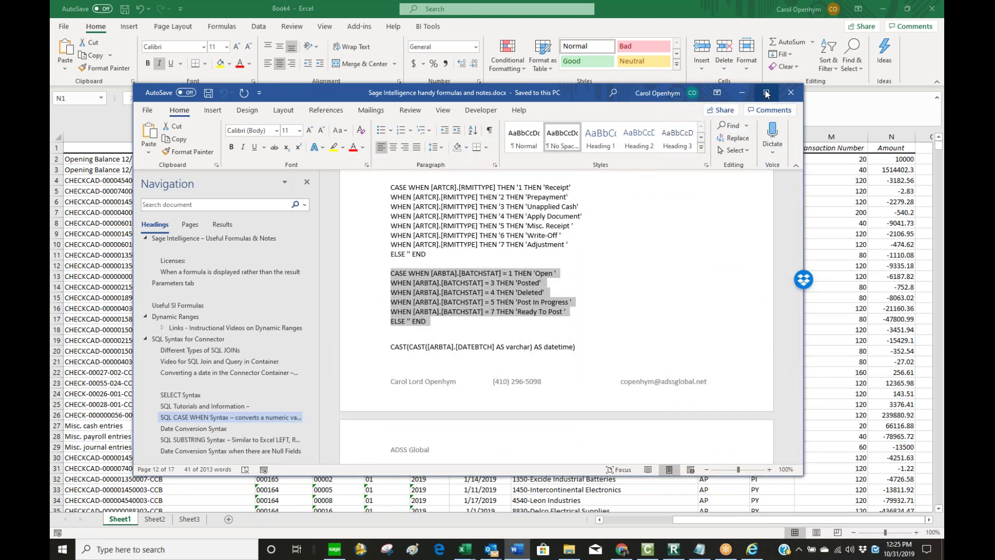
{"action": "left_click", "coordinate": [767, 93]}
{"action": "scroll", "coordinate": [586, 301], "scroll_direction": "up", "scroll_amount": 2}
{"action": "scroll", "coordinate": [586, 301], "scroll_direction": "up", "scroll_amount": 11}
{"action": "scroll", "coordinate": [585, 300], "scroll_direction": "up", "scroll_amount": 20}
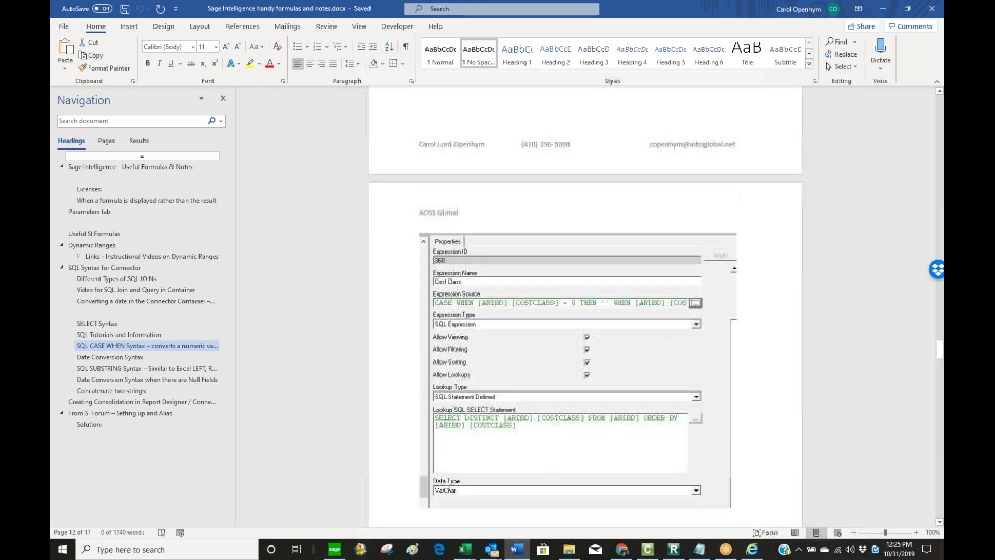
{"action": "scroll", "coordinate": [585, 301], "scroll_direction": "up", "scroll_amount": 20}
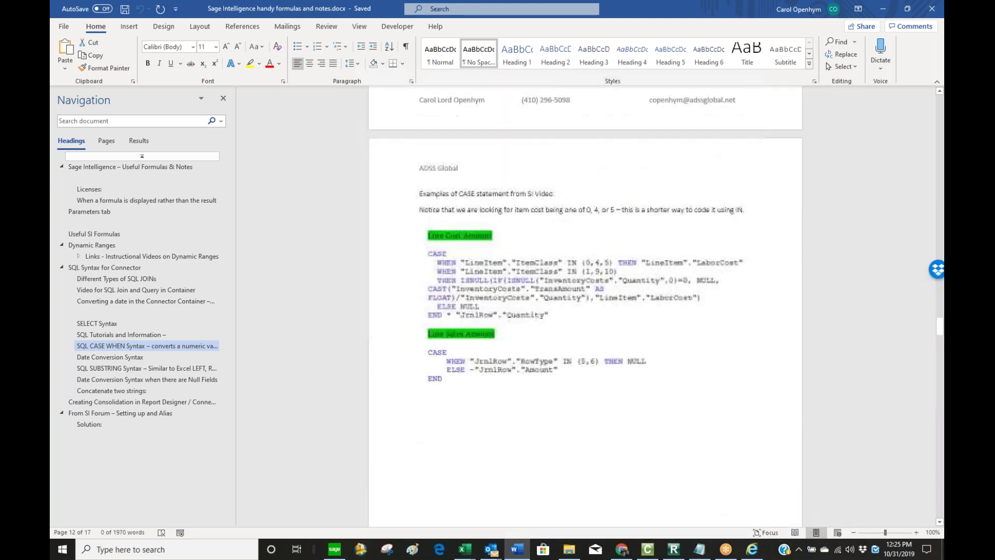
{"action": "scroll", "coordinate": [585, 301], "scroll_direction": "up", "scroll_amount": 2}
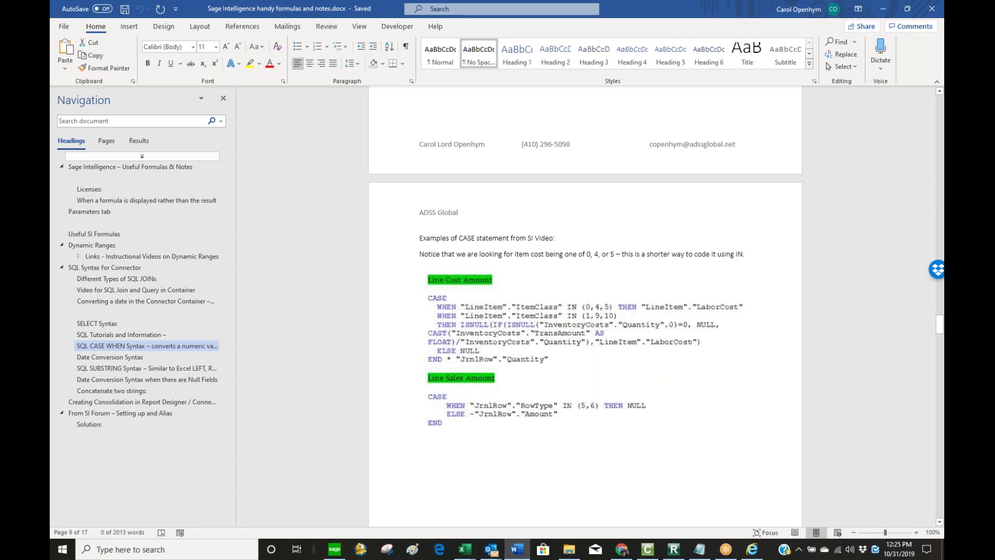
{"action": "scroll", "coordinate": [671, 300], "scroll_direction": "up", "scroll_amount": 1}
{"action": "scroll", "coordinate": [585, 307], "scroll_direction": "up", "scroll_amount": 15}
{"action": "scroll", "coordinate": [585, 307], "scroll_direction": "up", "scroll_amount": 3}
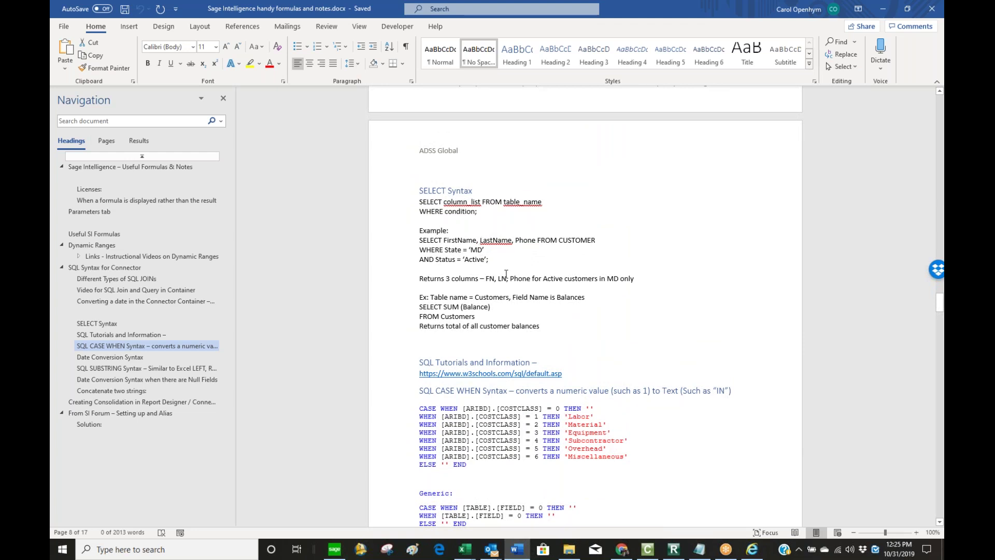
{"action": "scroll", "coordinate": [594, 284], "scroll_direction": "down", "scroll_amount": 20}
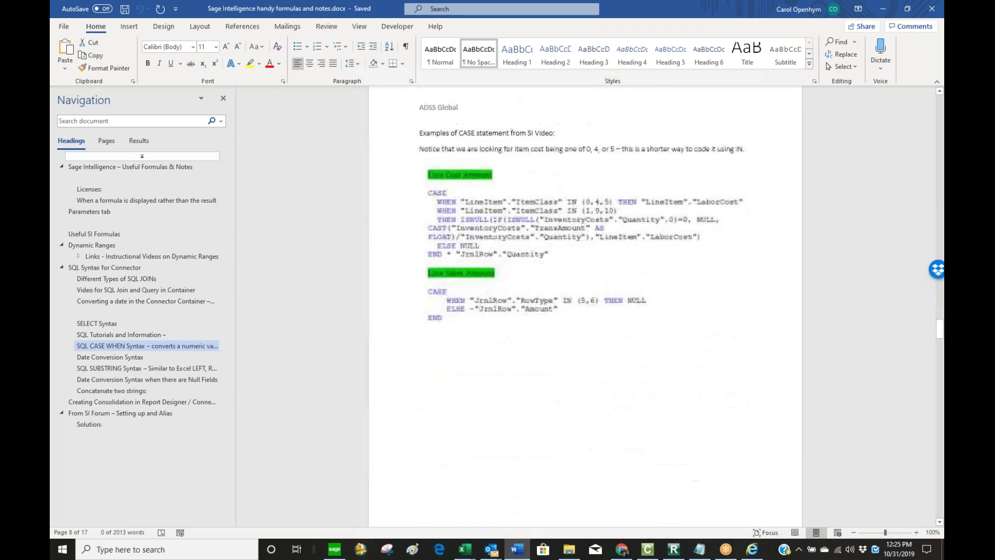
{"action": "scroll", "coordinate": [463, 166], "scroll_direction": "down", "scroll_amount": 5}
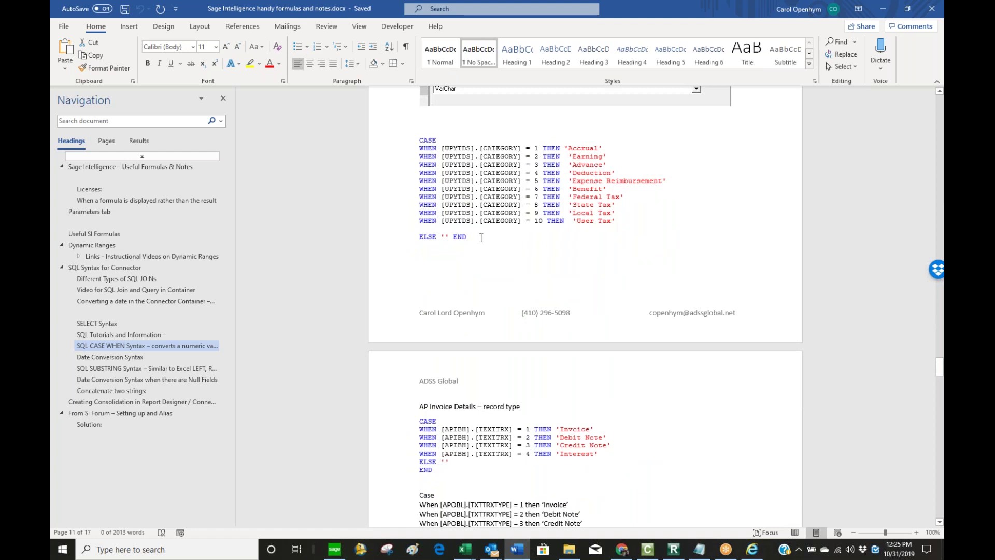
{"action": "left_click_drag", "start_coordinate": [443, 473], "coordinate": [421, 419]}
{"action": "right_click", "coordinate": [449, 440]}
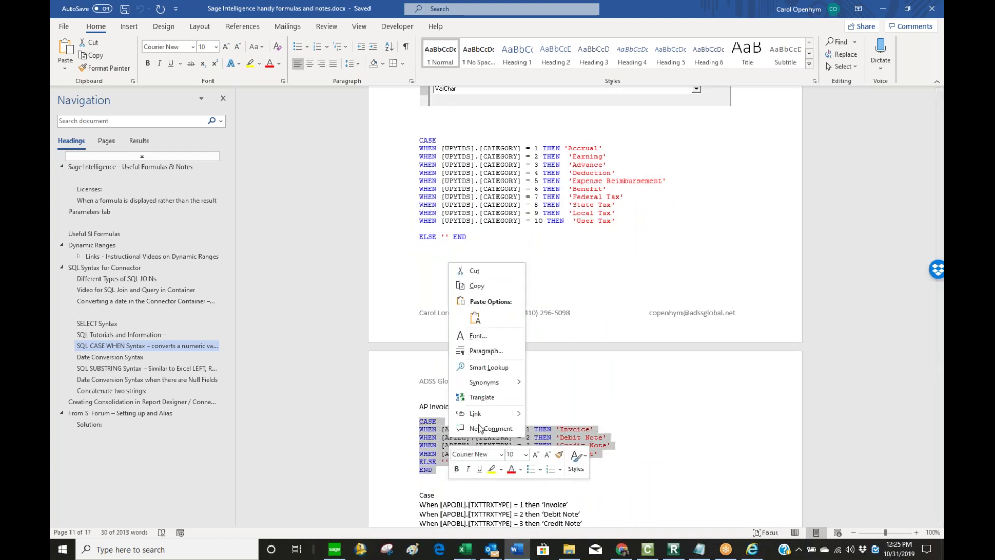
{"action": "left_click", "coordinate": [477, 286]}
Paste the CASE statement at the end of the untitled Notepad file and delete its Credit Note and Interest lines.
{"action": "left_click", "coordinate": [700, 549]}
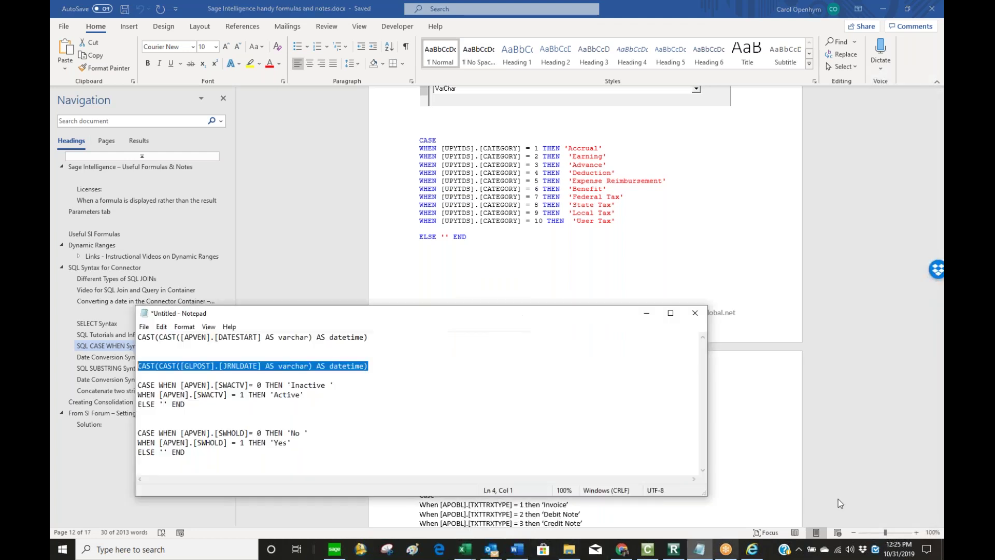
{"action": "left_click", "coordinate": [670, 313]}
{"action": "left_click", "coordinate": [177, 137]}
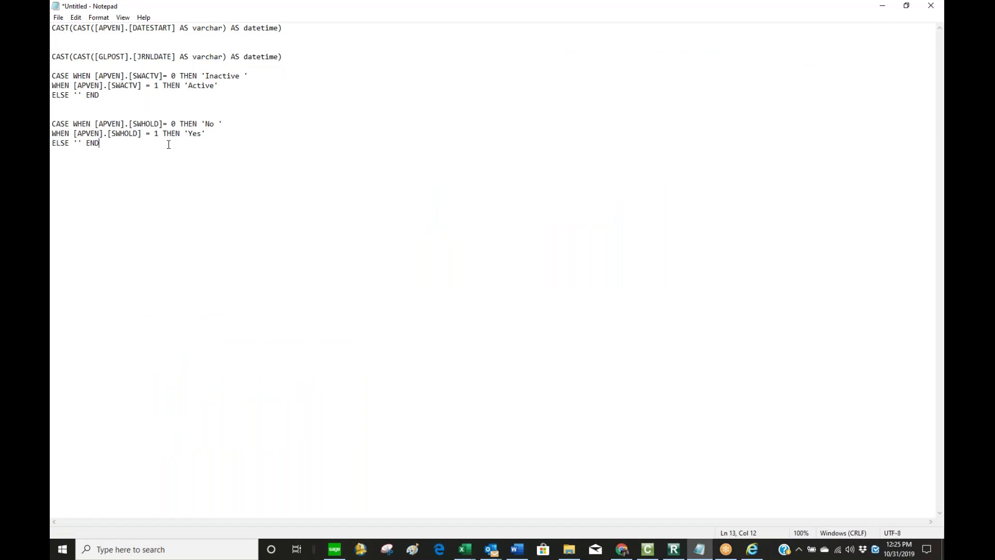
{"action": "key", "text": "Return"}
{"action": "key", "text": "ctrl+v"}
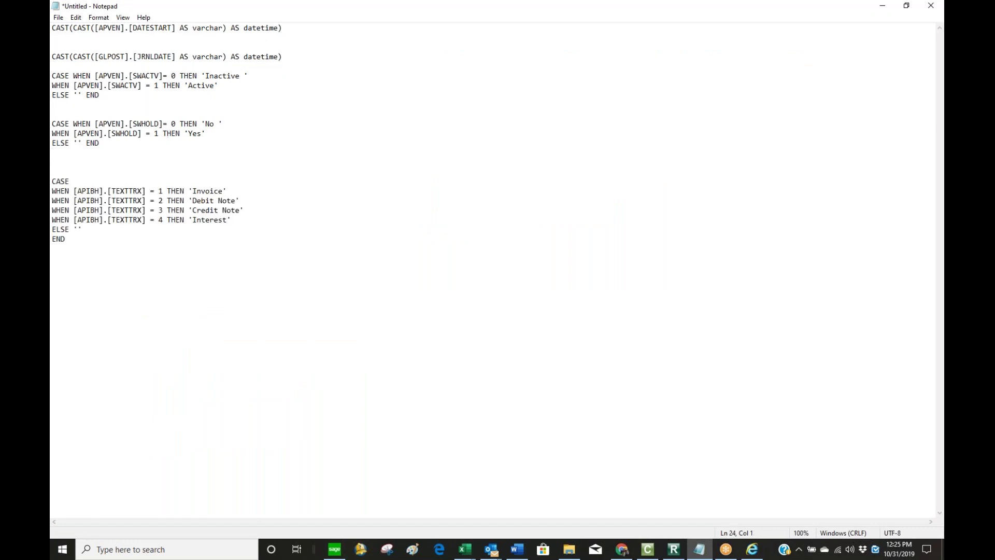
{"action": "left_click_drag", "start_coordinate": [231, 220], "coordinate": [55, 211]}
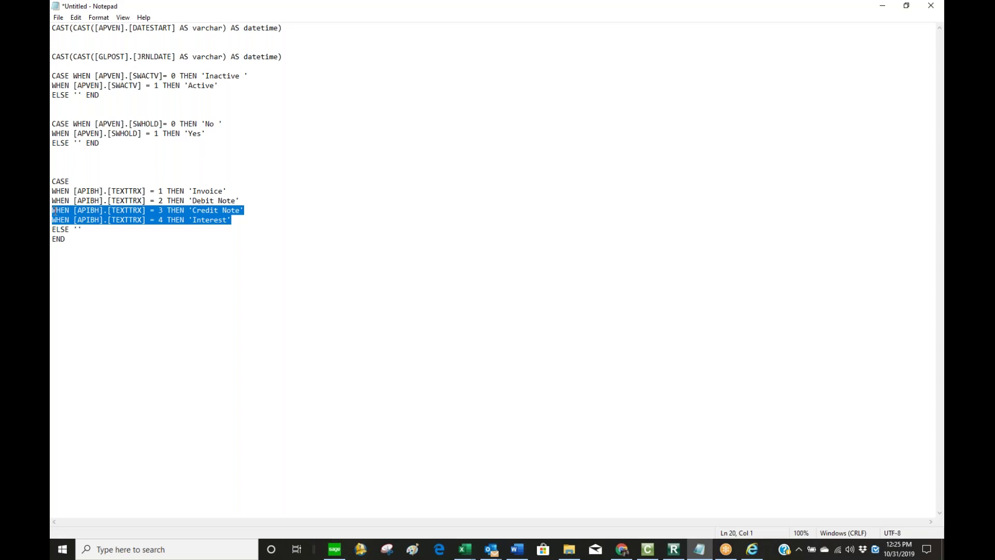
{"action": "key", "text": "Delete"}
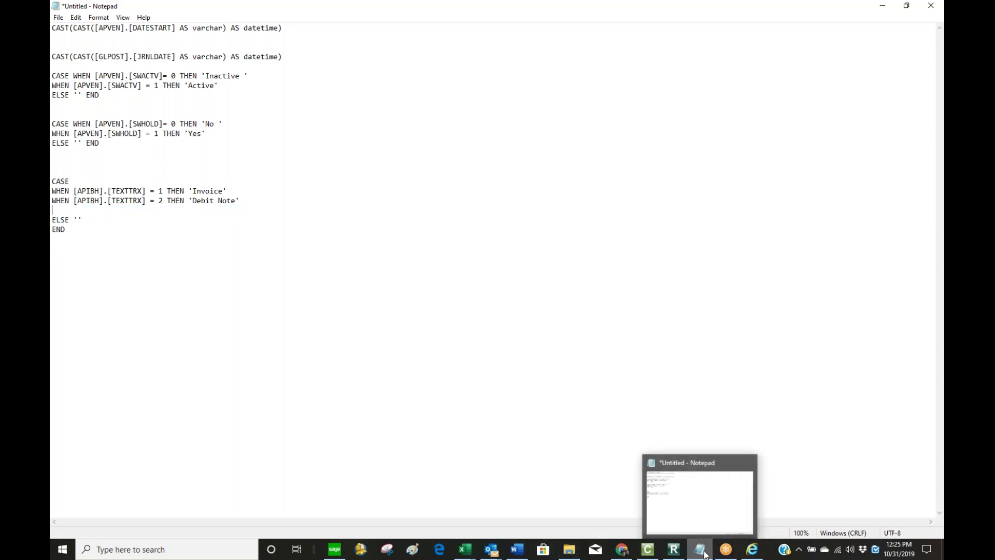
In the Connector, copy the expression source [GLPOST].[TRANSAMT] from the Amount expression of GL Transactions (Consol).
{"action": "left_click", "coordinate": [649, 551]}
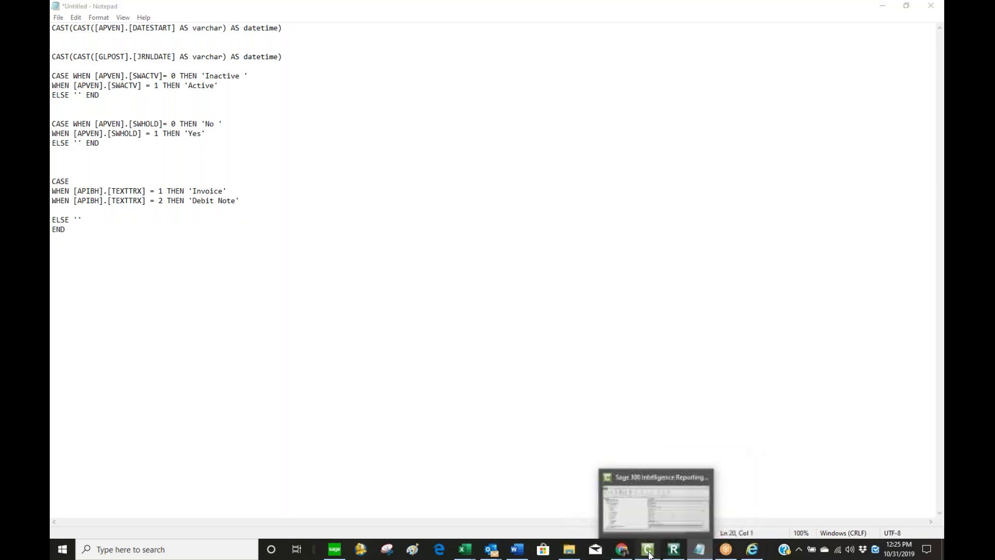
{"action": "left_click", "coordinate": [240, 205]}
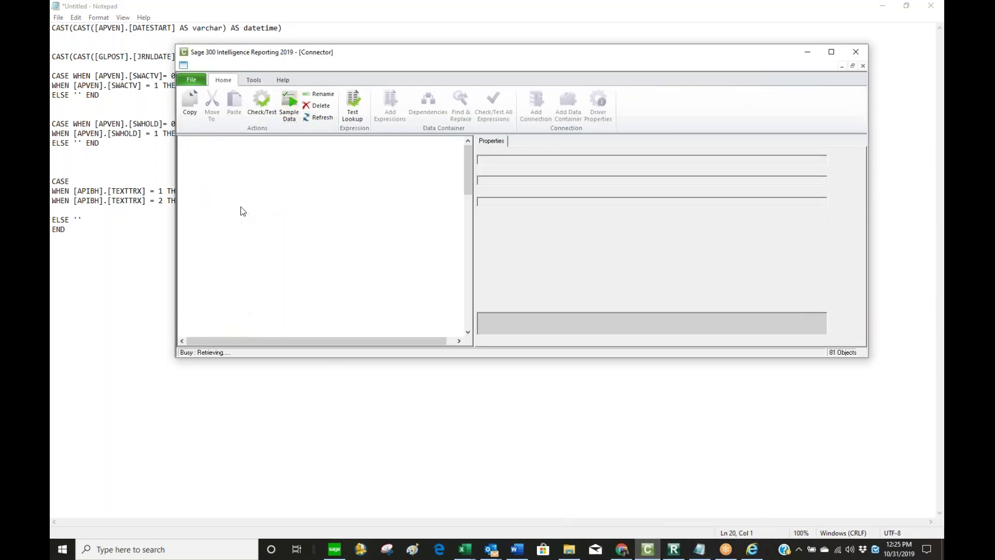
{"action": "left_click_drag", "start_coordinate": [564, 202], "coordinate": [450, 204]}
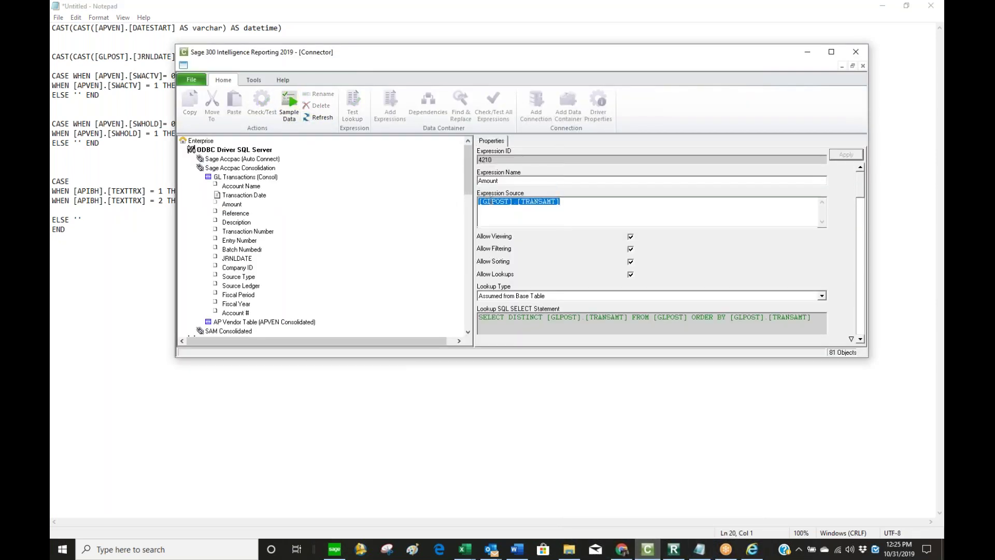
{"action": "right_click", "coordinate": [489, 201]}
{"action": "left_click", "coordinate": [513, 234]}
Back in Notepad, replace [APIBH].[TEXTTRX] with [GLPOST].[TRANSAMT] in both WHEN lines of the last CASE statement.
{"action": "key", "text": "alt+Tab"}
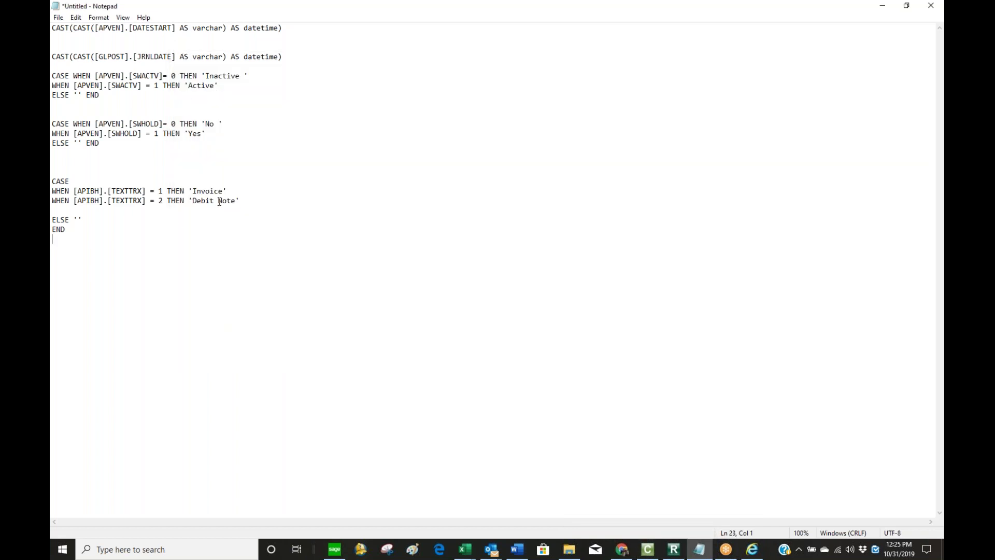
{"action": "left_click_drag", "start_coordinate": [146, 191], "coordinate": [71, 192]}
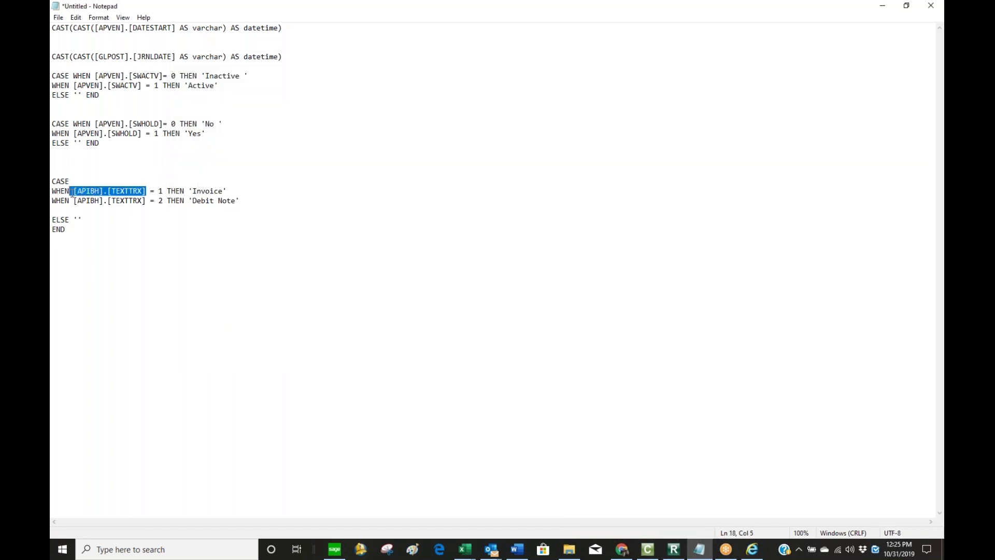
{"action": "key", "text": "ctrl+v"}
{"action": "left_click_drag", "start_coordinate": [145, 204], "coordinate": [77, 206]}
{"action": "key", "text": "ctrl+v"}
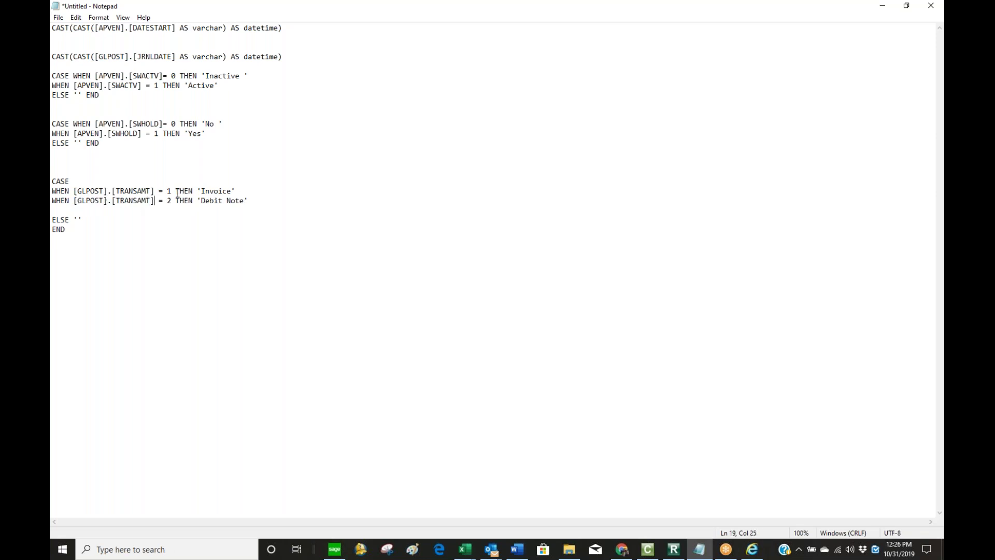
Edit the first WHEN line to > 0 THEN [GLPOST].[TRANSAMT] and set the second WHEN line's result to 0.
{"action": "key", "text": "BackSpace"}
{"action": "type", "text": ">"}
{"action": "key", "text": "Delete"}
{"action": "type", "text": "0"}
{"action": "key", "text": "shift+Left"}
{"action": "key", "text": "shift+Left"}
{"action": "key", "text": "shift+Left"}
{"action": "key", "text": "shift+Left"}
{"action": "key", "text": "shift+Left"}
{"action": "key", "text": "shift+Left"}
{"action": "key", "text": "ctrl+v"}
{"action": "key", "text": "BackSpace"}
{"action": "key", "text": "BackSpace"}
{"action": "key", "text": "BackSpace"}
{"action": "key", "text": "BackSpace"}
{"action": "key", "text": "BackSpace"}
{"action": "key", "text": "BackSpace"}
{"action": "key", "text": "BackSpace"}
{"action": "key", "text": "BackSpace"}
{"action": "key", "text": "BackSpace"}
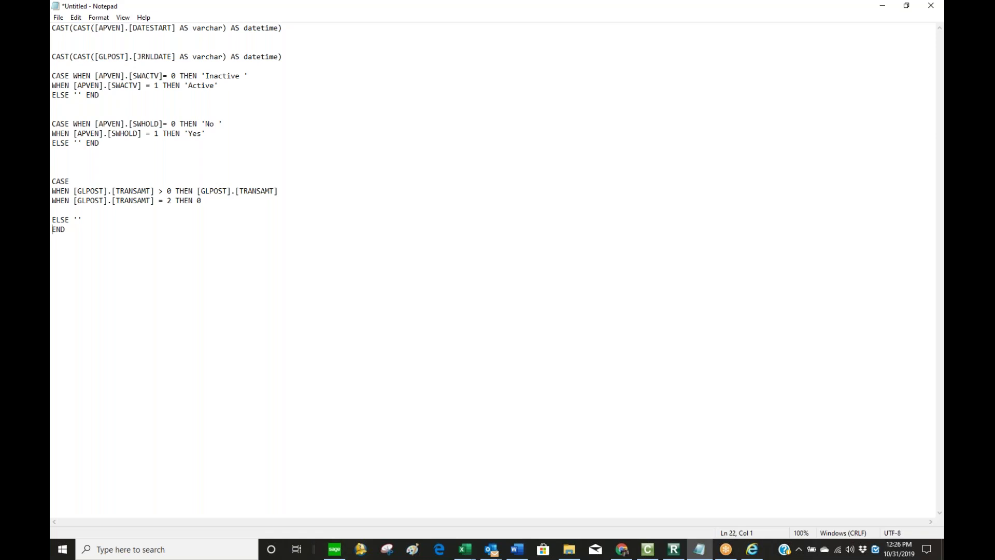
Duplicate the [GLPOST].[TRANSAMT] CASE statement below itself and change the copy's first WHEN comparison to < 0.
{"action": "key", "text": "shift+Up"}
{"action": "key", "text": "shift+Up"}
{"action": "key", "text": "shift+Up"}
{"action": "key", "text": "shift+Up"}
{"action": "key", "text": "shift+Up"}
{"action": "key", "text": "shift+Up"}
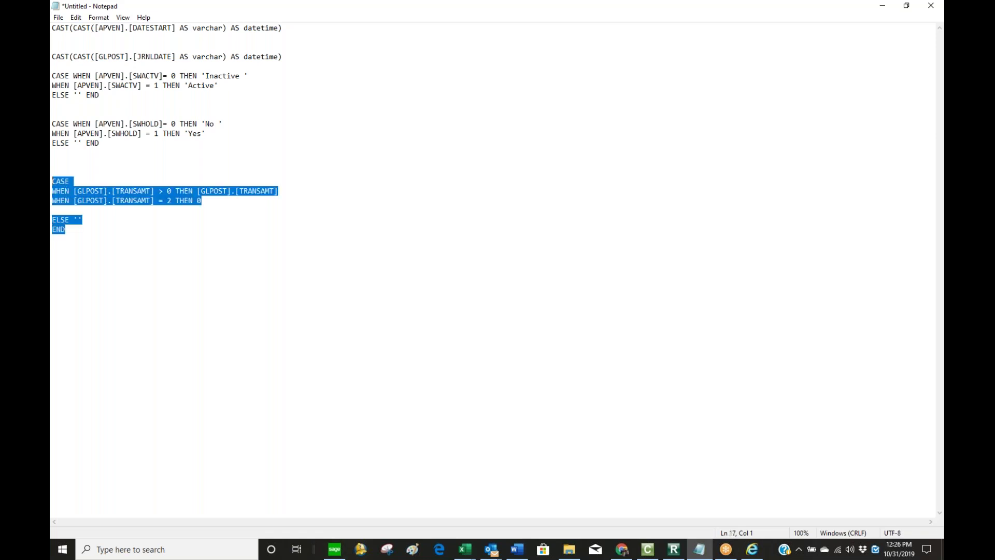
{"action": "key", "text": "Down"}
{"action": "key", "text": "Down"}
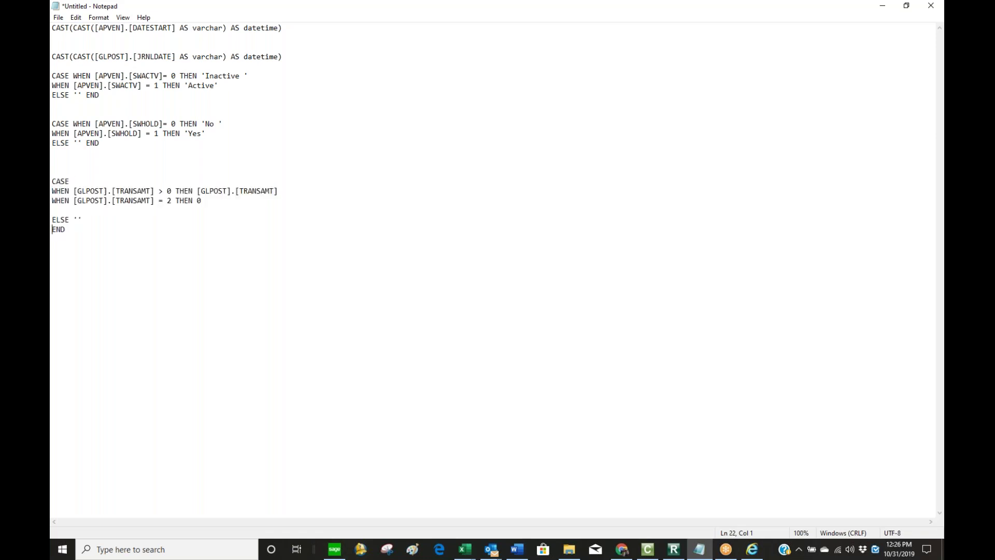
{"action": "key", "text": "ctrl+v"}
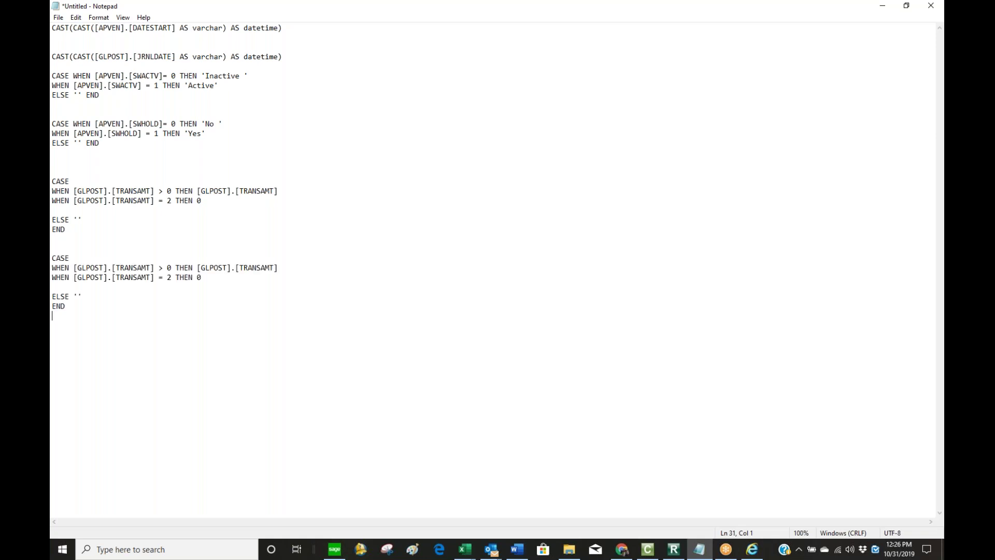
{"action": "key", "text": "BackSpace"}
{"action": "type", "text": "<"}
In the > 0 CASE statement, delete the second WHEN line and the blank line, and set the ELSE result to 0.
{"action": "key", "text": "BackSpace"}
{"action": "key", "text": "BackSpace"}
{"action": "key", "text": "BackSpace"}
{"action": "key", "text": "shift+Home"}
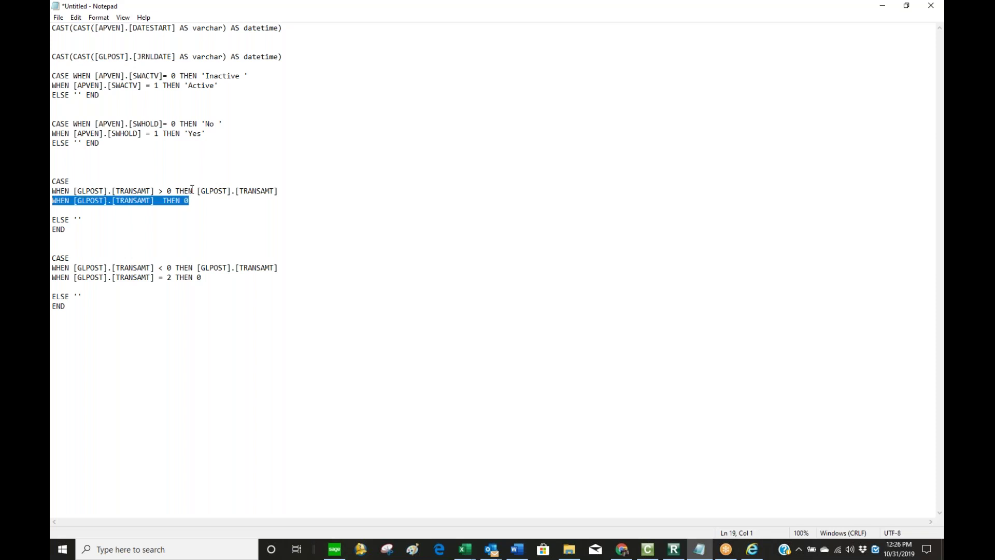
{"action": "key", "text": "Delete"}
{"action": "key", "text": "Delete"}
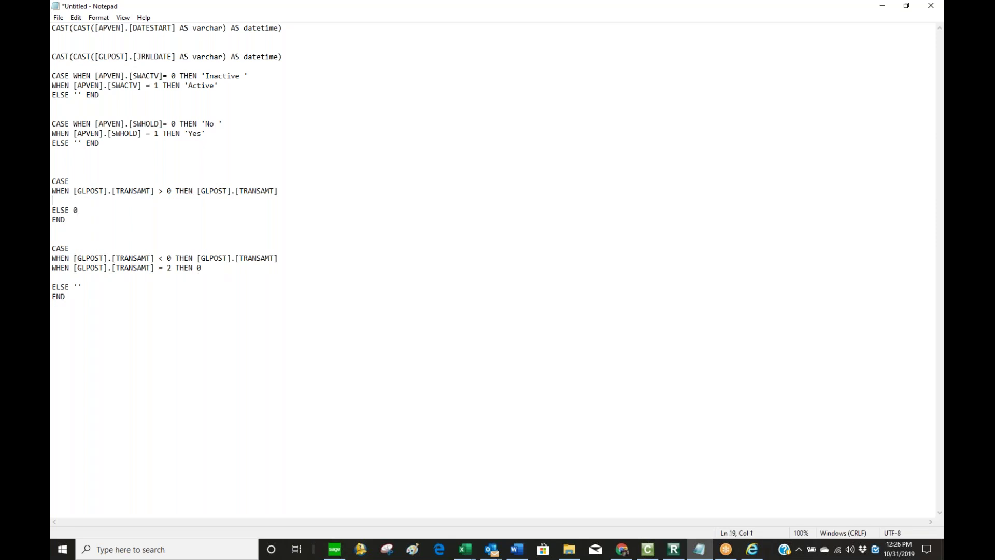
{"action": "key", "text": "BackSpace"}
{"action": "key", "text": "Down"}
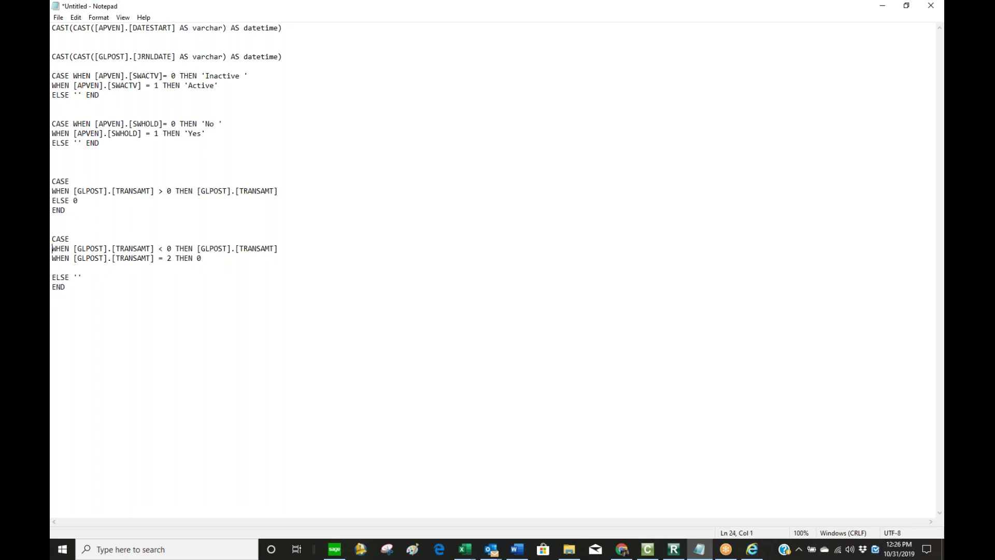
In the < 0 CASE statement, remove the second WHEN line and the blank line, and set the ELSE result to 0.
{"action": "left_click", "coordinate": [201, 258]}
{"action": "left_click", "coordinate": [53, 258], "text": "shift"}
{"action": "key", "text": "Delete"}
{"action": "key", "text": "Delete"}
{"action": "key", "text": "Delete"}
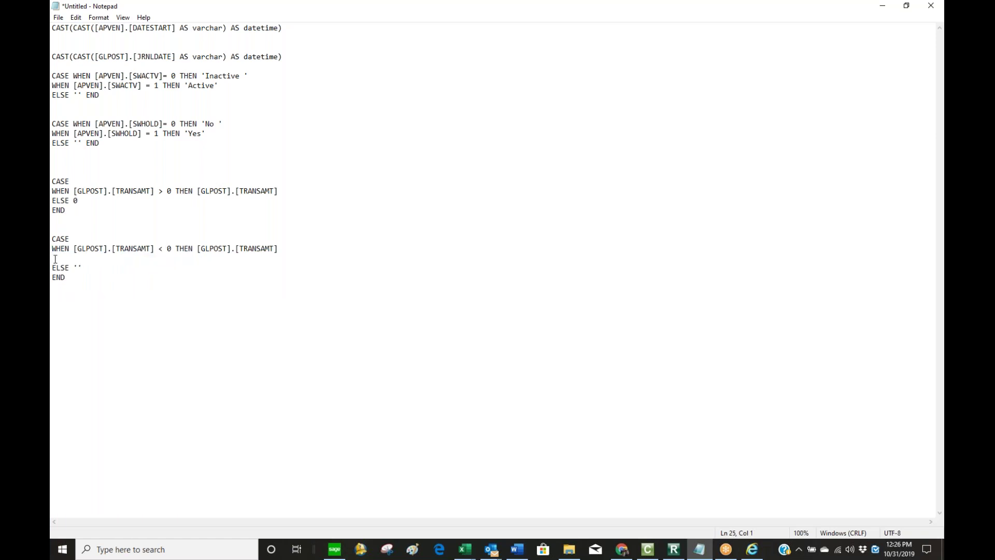
{"action": "type", "text": "0"}
Copy the > 0 CASE statement and, in the Connector, add a SQL expression named Debits to GL Transactions (Consol).
{"action": "left_click_drag", "start_coordinate": [81, 210], "coordinate": [55, 178]}
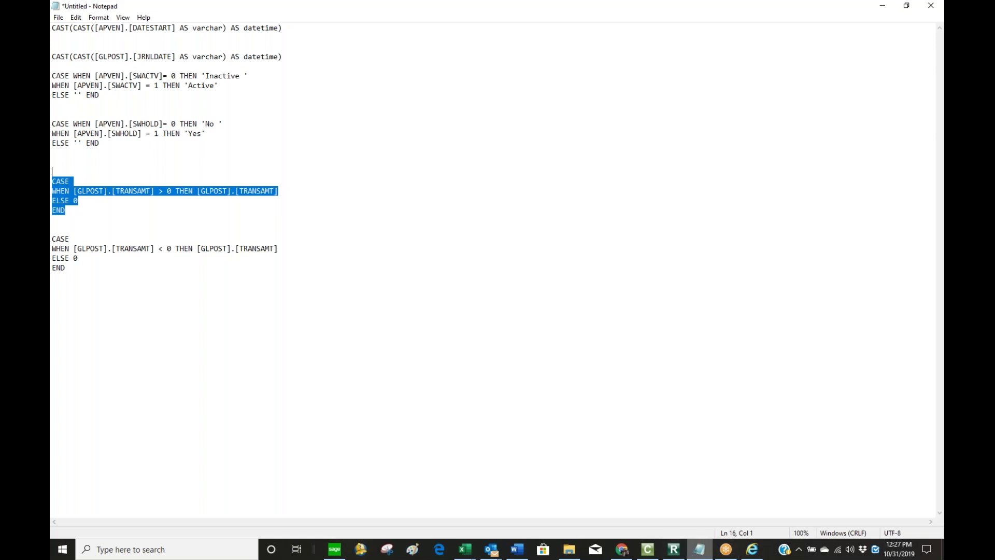
{"action": "mouse_move", "coordinate": [683, 558]}
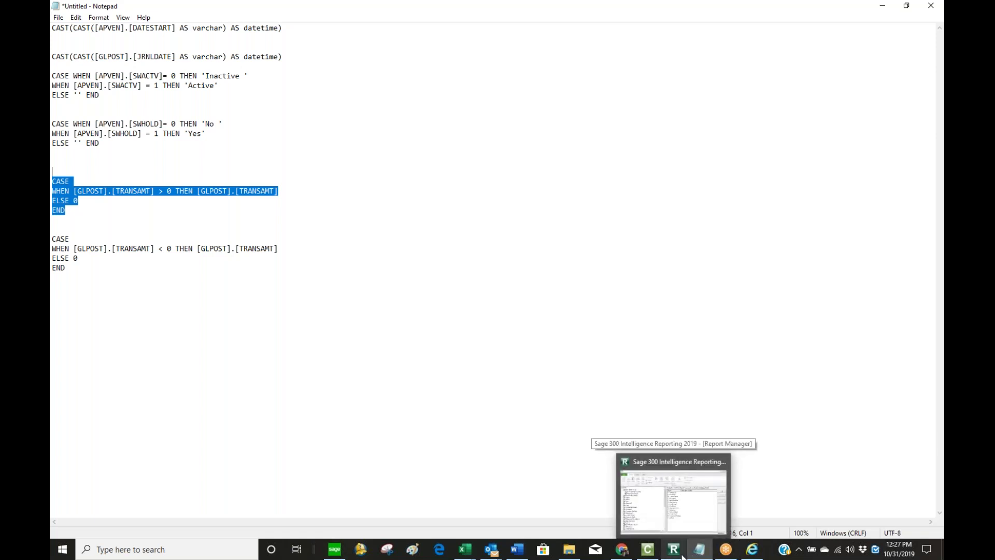
{"action": "left_click", "coordinate": [648, 553]}
{"action": "left_click", "coordinate": [254, 177]}
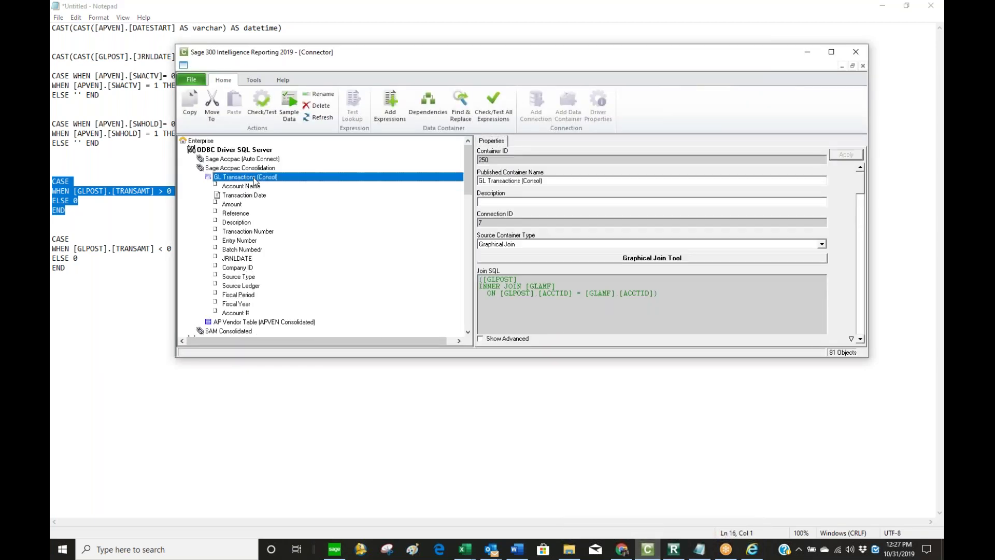
{"action": "right_click", "coordinate": [254, 177]}
{"action": "left_click", "coordinate": [300, 220]}
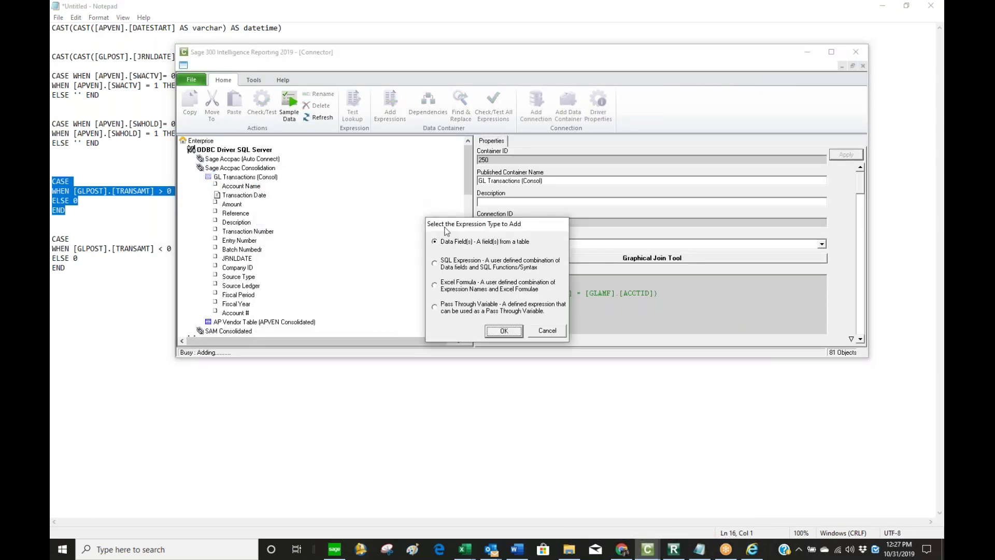
{"action": "left_click", "coordinate": [469, 266]}
{"action": "left_click", "coordinate": [506, 332]}
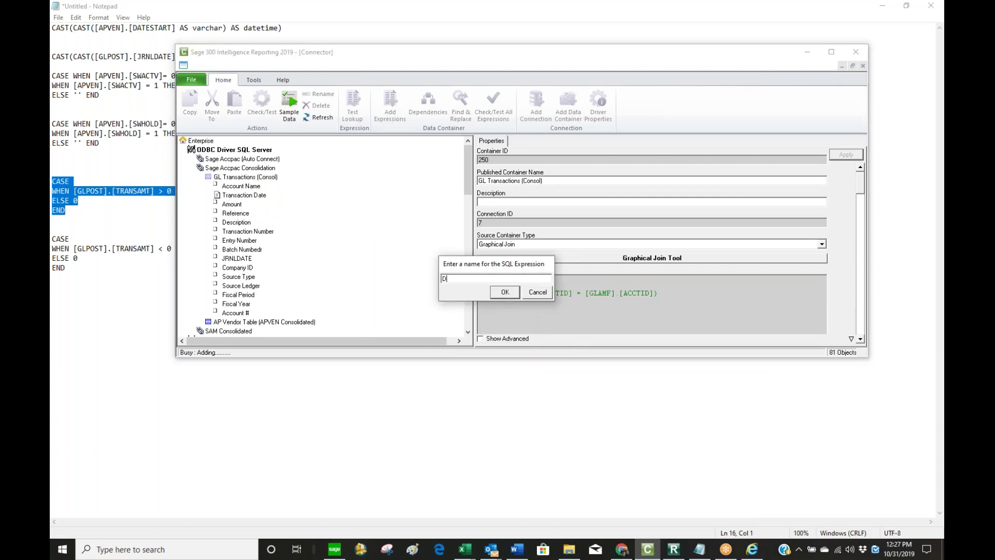
{"action": "left_click", "coordinate": [516, 294]}
{"action": "left_click", "coordinate": [505, 292]}
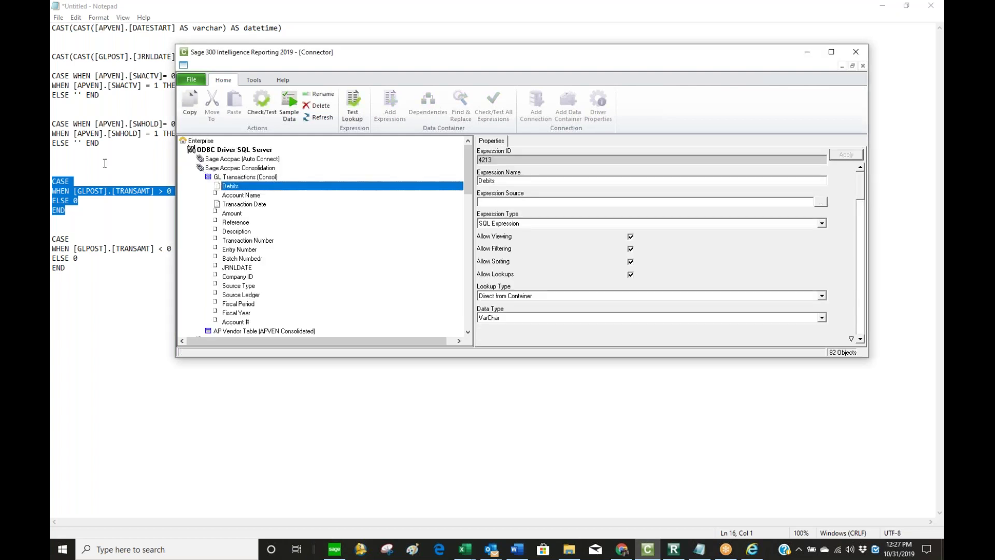
Paste the > 0 CASE statement as the source of the Debits expression, execute it as a test and accept it.
{"action": "left_click", "coordinate": [824, 203]}
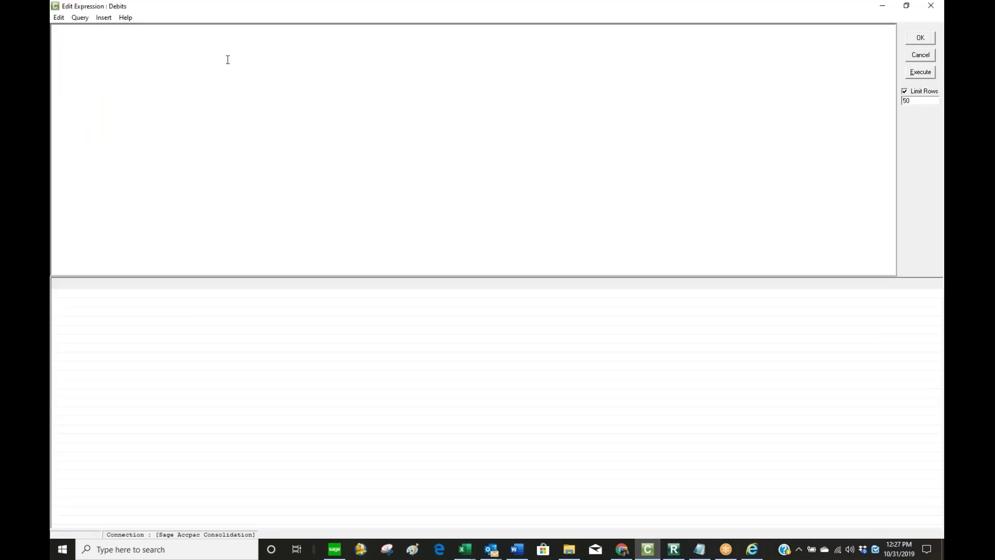
{"action": "key", "text": "ctrl+v"}
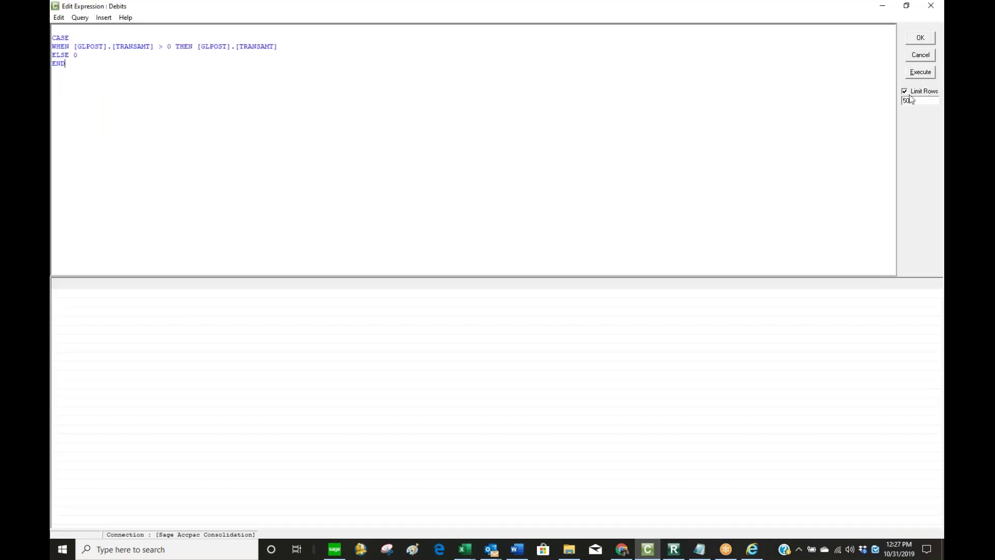
{"action": "left_click", "coordinate": [916, 76]}
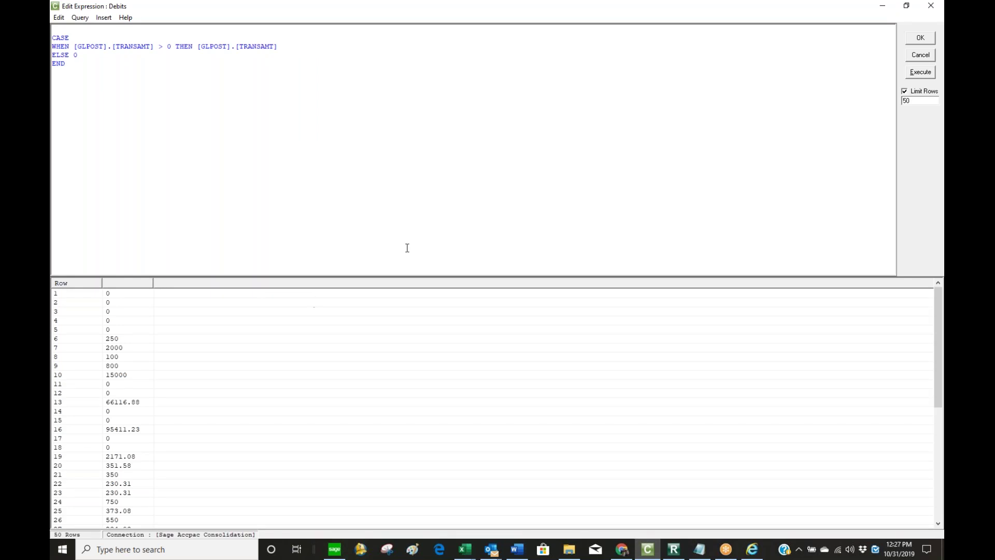
{"action": "left_click", "coordinate": [916, 39]}
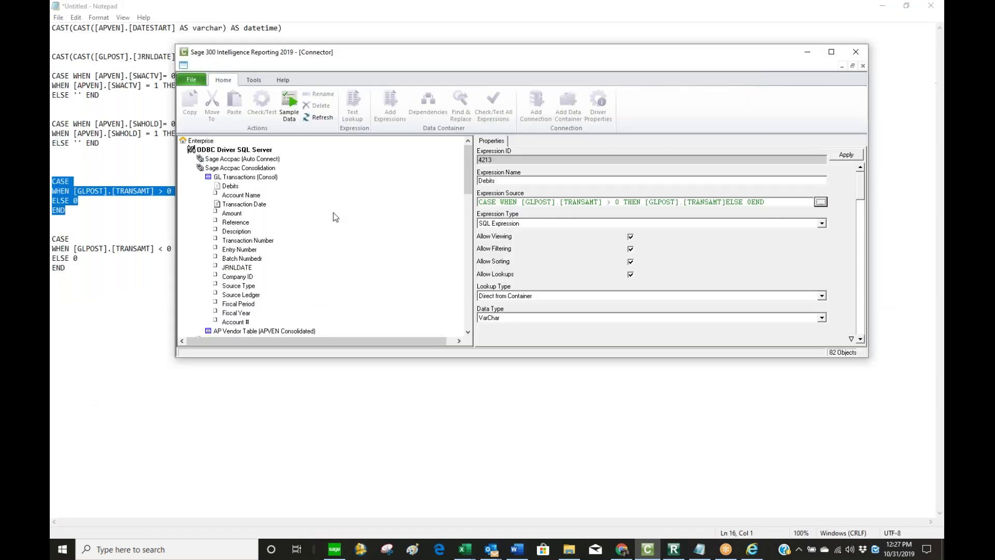
{"action": "left_click", "coordinate": [232, 183]}
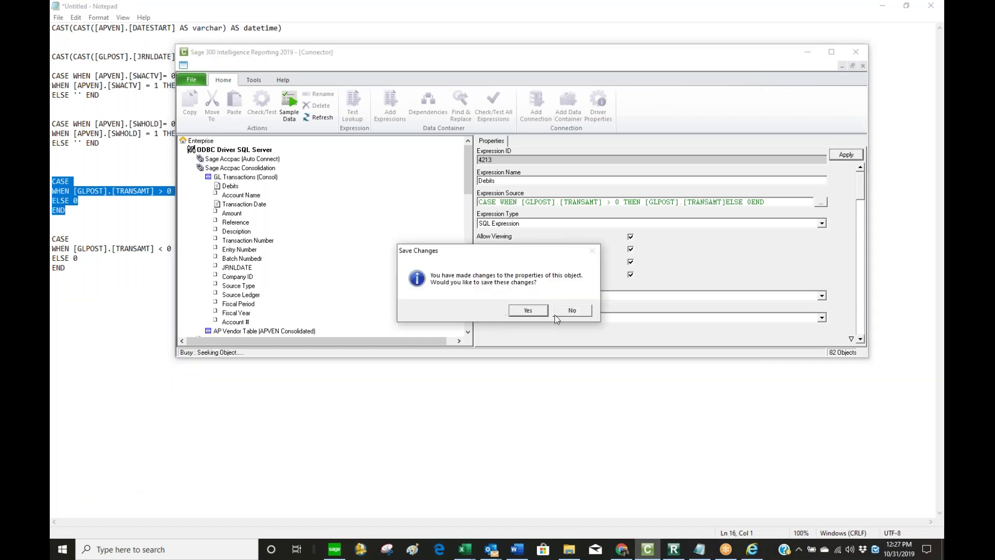
{"action": "left_click", "coordinate": [572, 310]}
Add another SQL expression named Credits to the GL Transactions (Consol) container.
{"action": "left_click", "coordinate": [225, 176]}
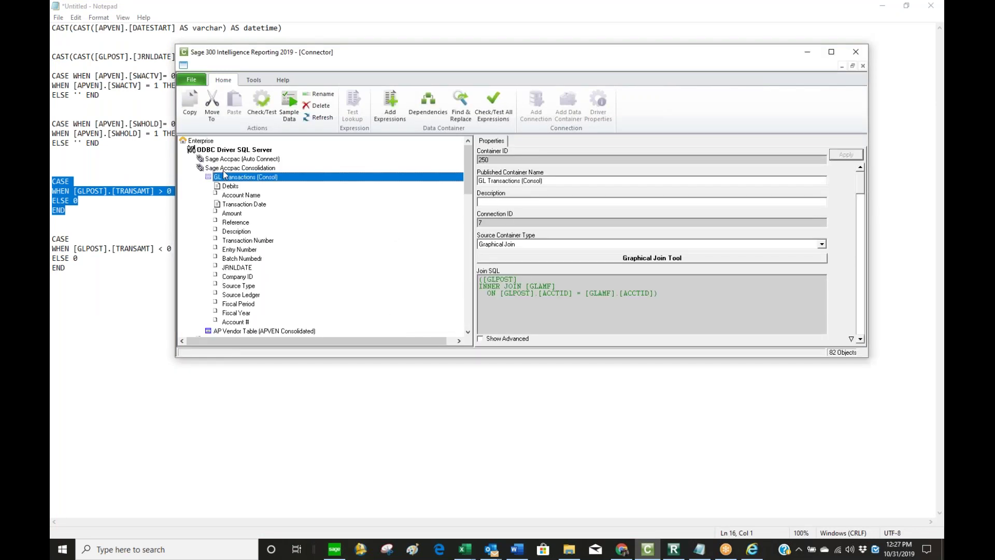
{"action": "right_click", "coordinate": [225, 178]}
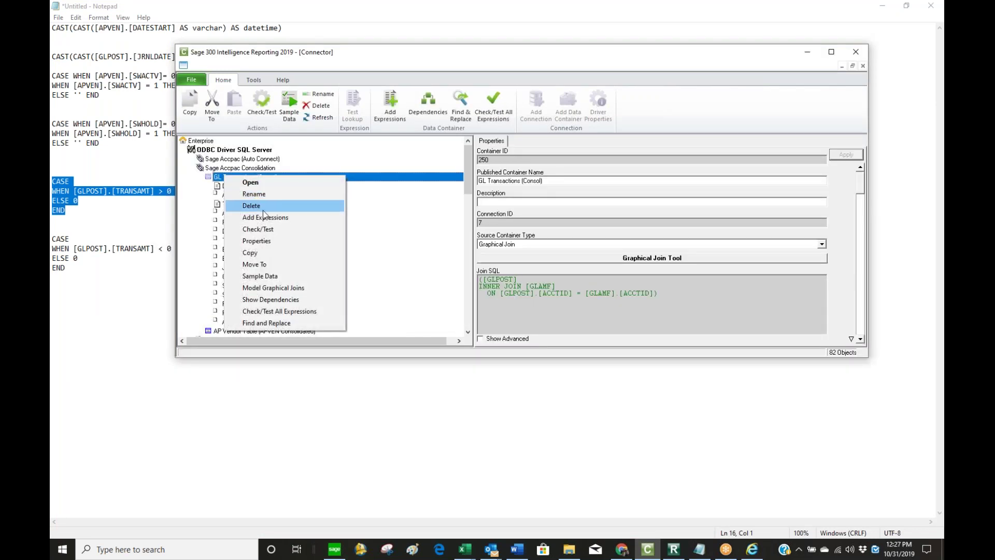
{"action": "left_click", "coordinate": [264, 217]}
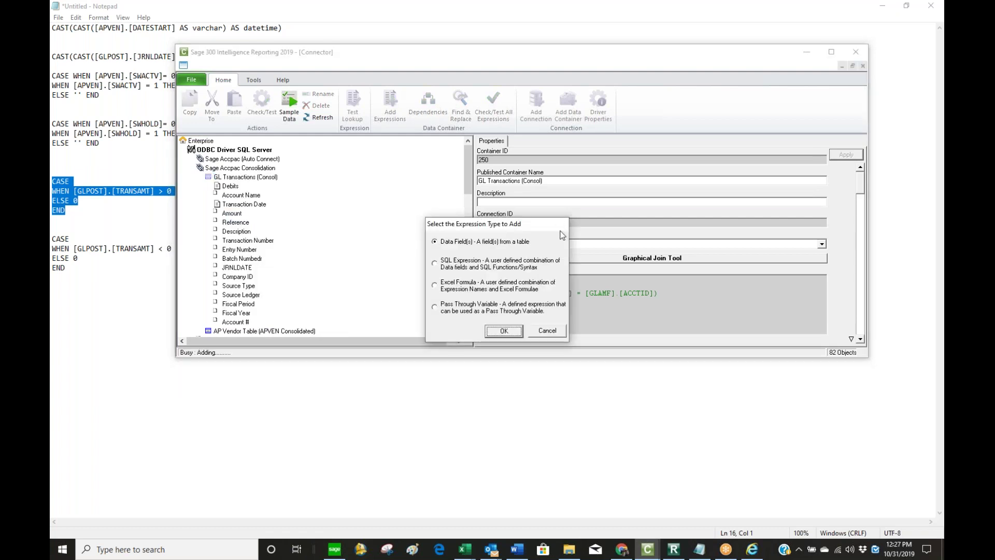
{"action": "left_click", "coordinate": [437, 264]}
{"action": "left_click", "coordinate": [501, 332]}
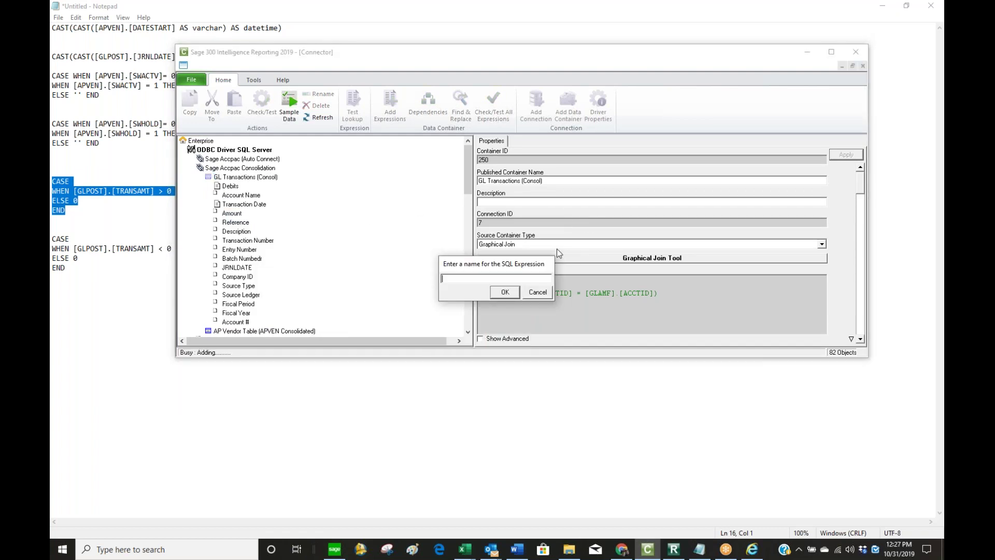
{"action": "type", "text": "Credits"}
{"action": "left_click", "coordinate": [513, 292]}
{"action": "left_click", "coordinate": [512, 293]}
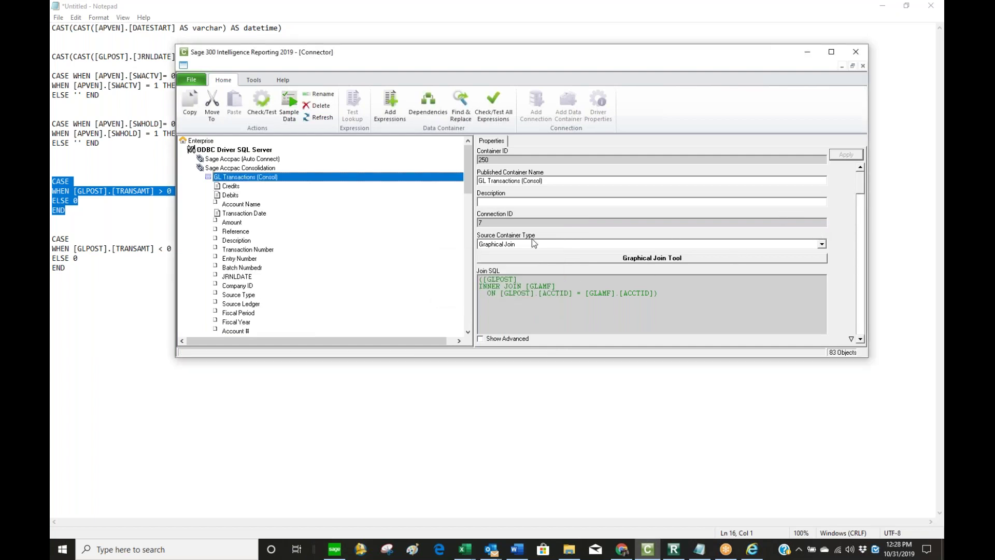
Open the source of the Credits expression for editing and copy the < 0 CASE statement from Notepad.
{"action": "left_click", "coordinate": [240, 188]}
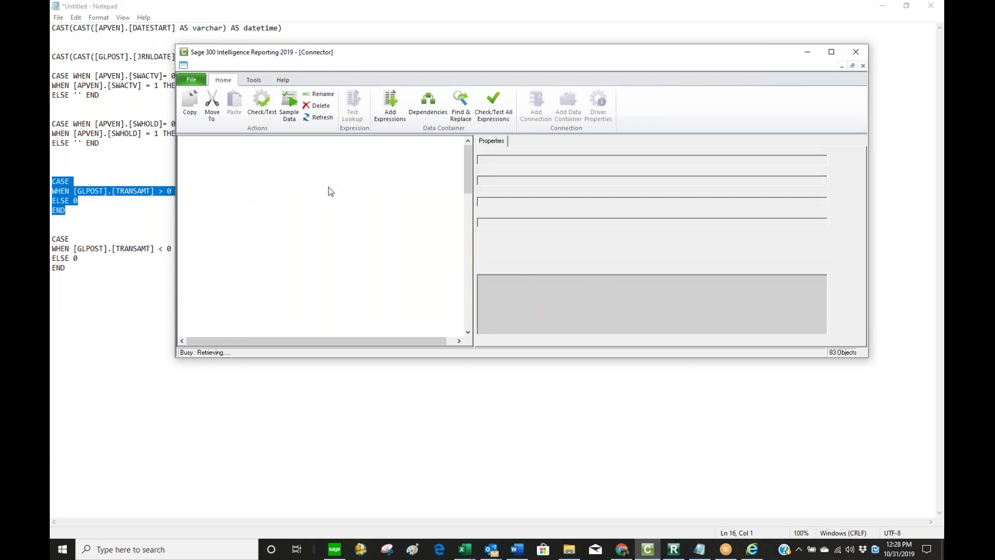
{"action": "left_click", "coordinate": [822, 204]}
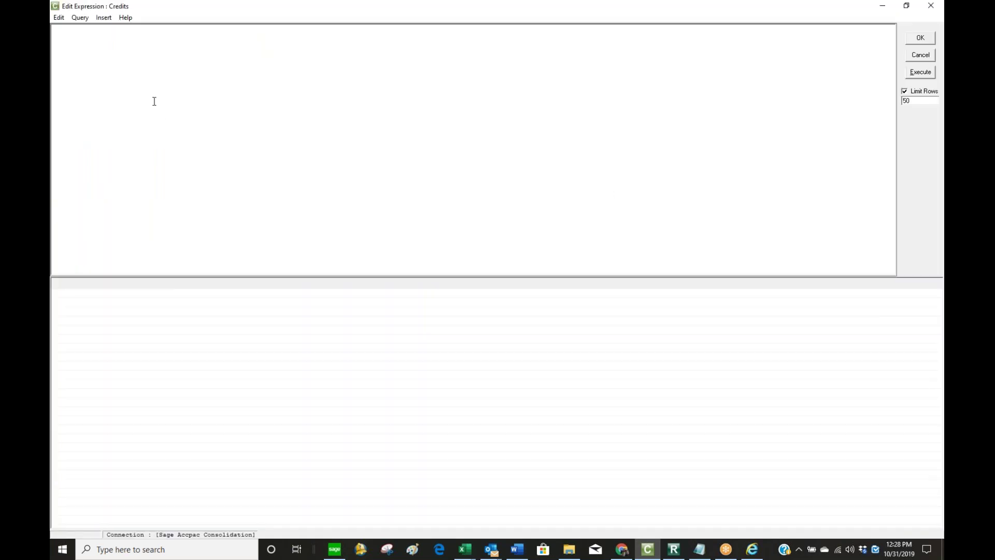
{"action": "left_click", "coordinate": [699, 550]}
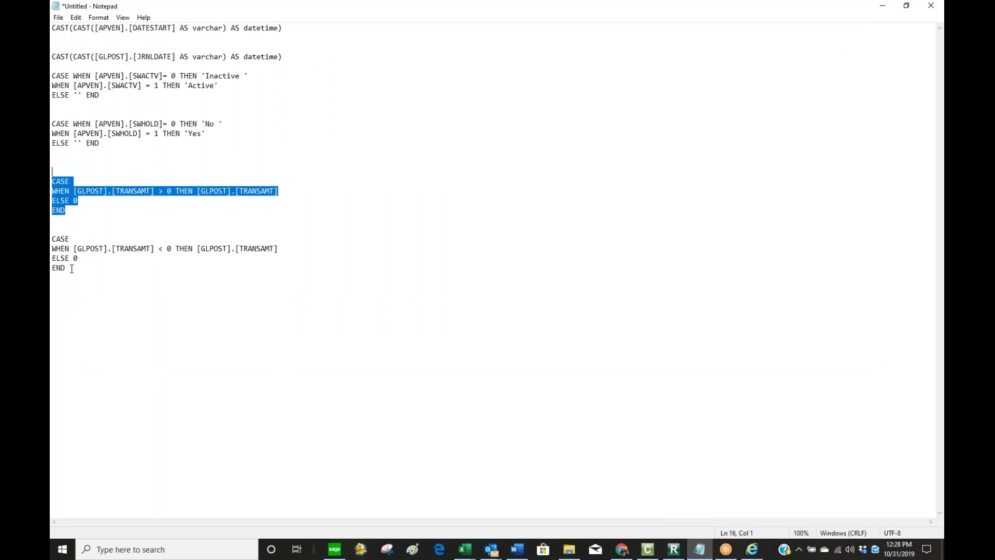
{"action": "left_click_drag", "start_coordinate": [71, 268], "coordinate": [53, 242]}
{"action": "right_click", "coordinate": [53, 241]}
{"action": "left_click", "coordinate": [80, 279]}
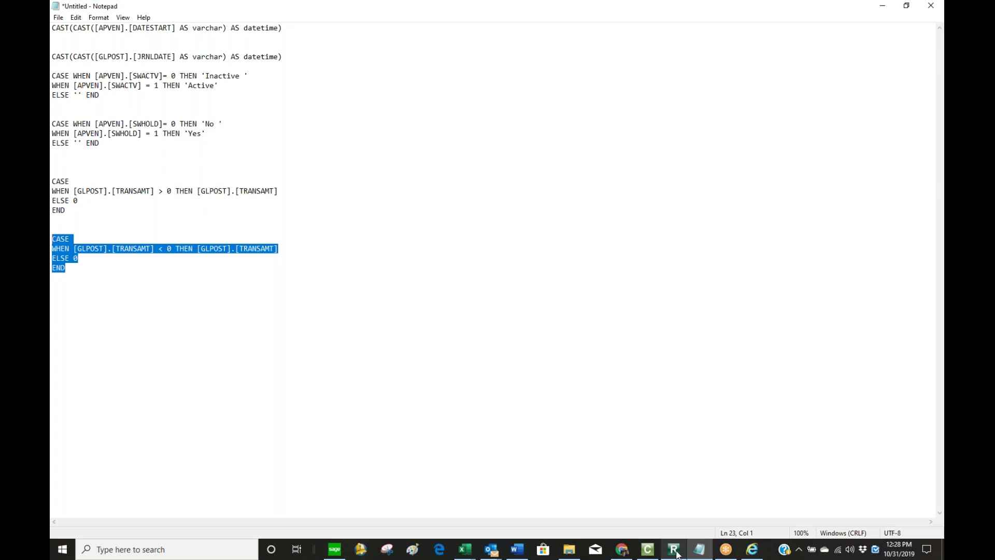
Back in the Connector, paste the < 0 CASE statement as the Credits source, execute it as a test and apply the change.
{"action": "left_click", "coordinate": [651, 553]}
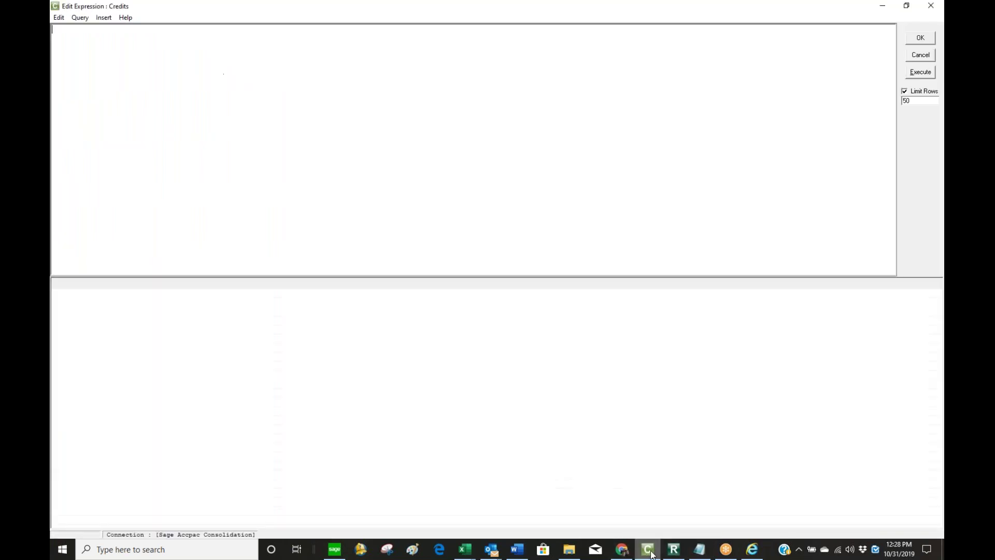
{"action": "key", "text": "ctrl+v"}
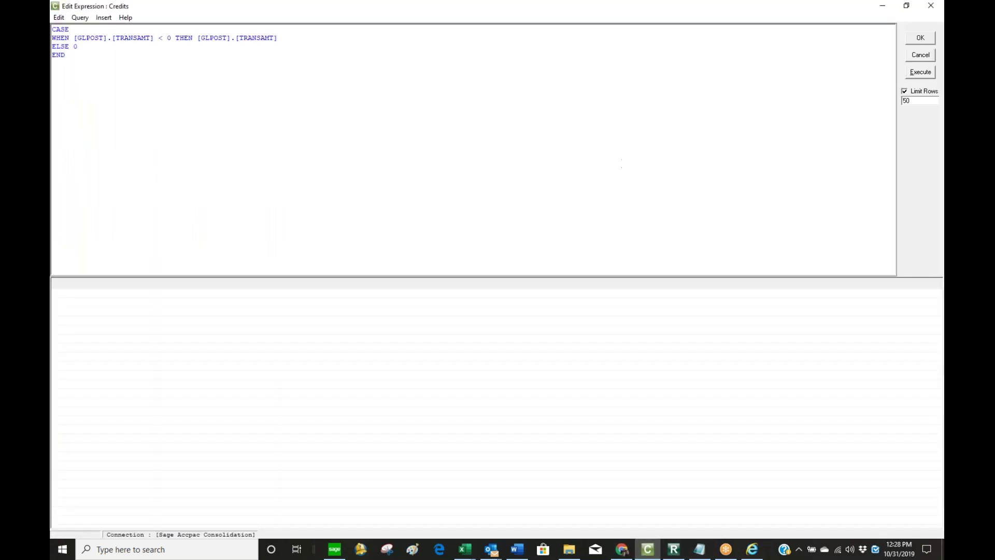
{"action": "left_click", "coordinate": [921, 72]}
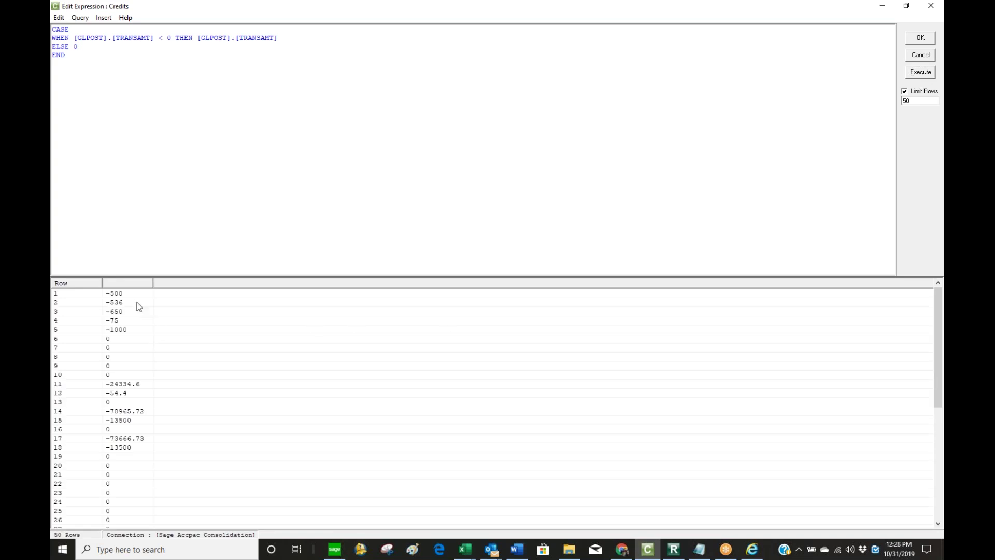
{"action": "left_click", "coordinate": [918, 39]}
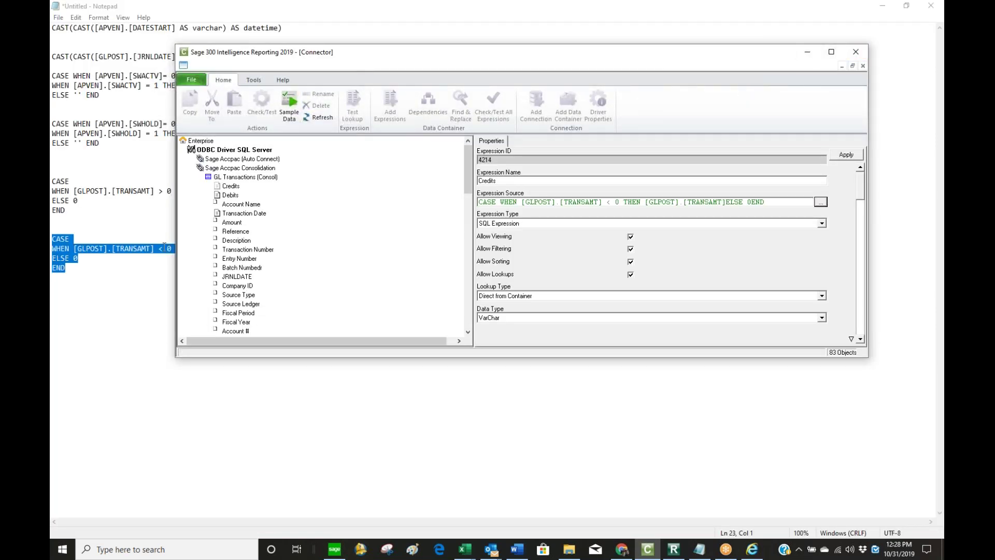
{"action": "left_click", "coordinate": [855, 157]}
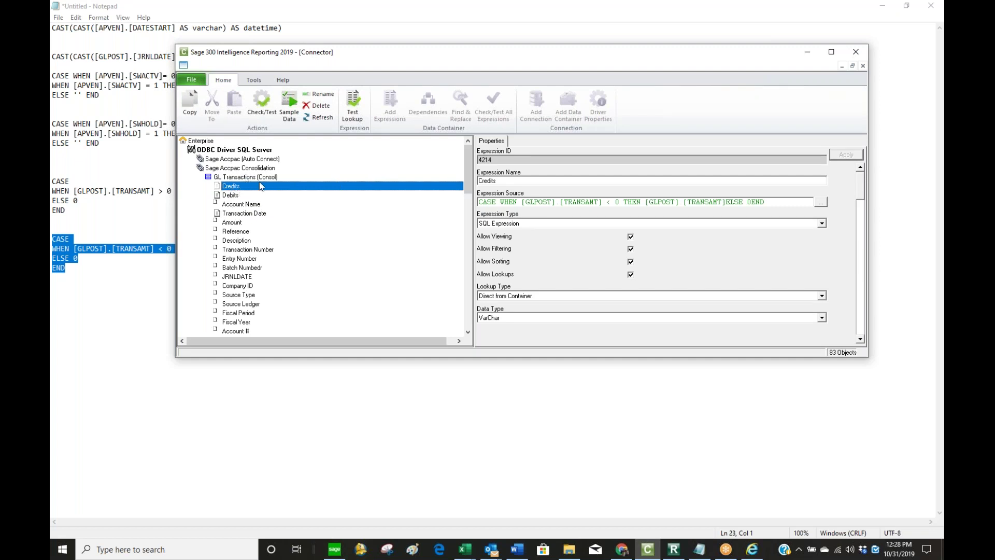
{"action": "left_click", "coordinate": [512, 181]}
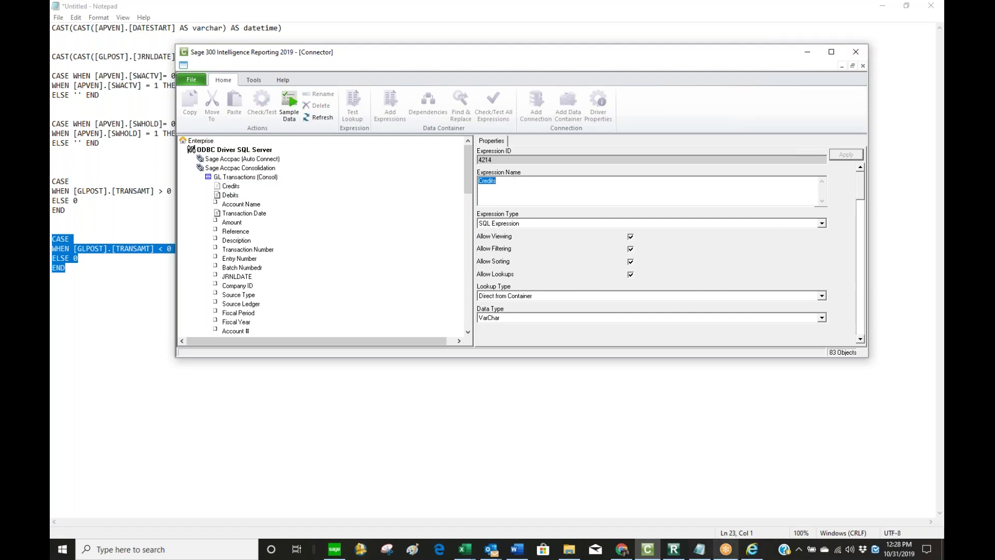
Switch to the Report Manager and remove the Amount column from the GL Transactions (Consol) report.
{"action": "left_click", "coordinate": [674, 558]}
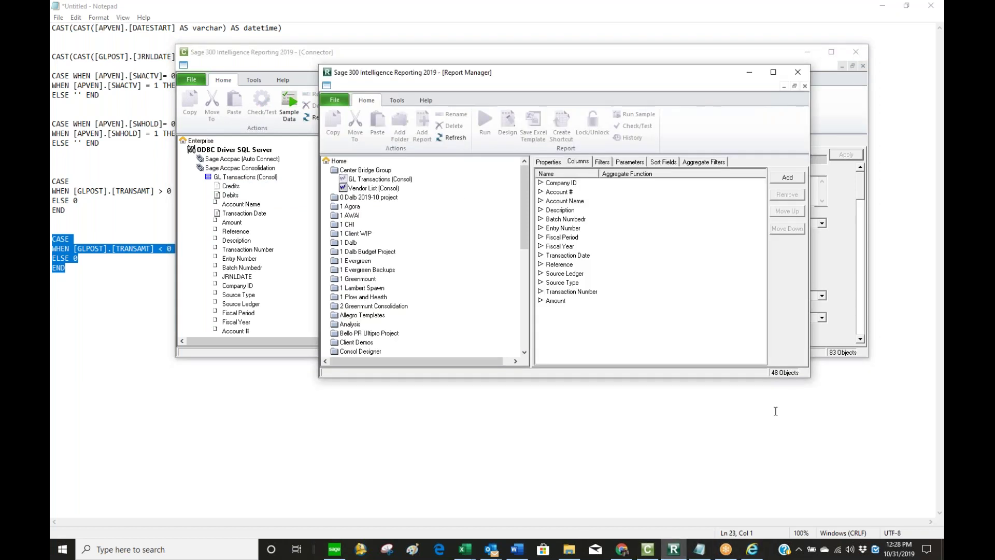
{"action": "left_click", "coordinate": [561, 302]}
{"action": "left_click", "coordinate": [787, 195]}
{"action": "left_click", "coordinate": [546, 311]}
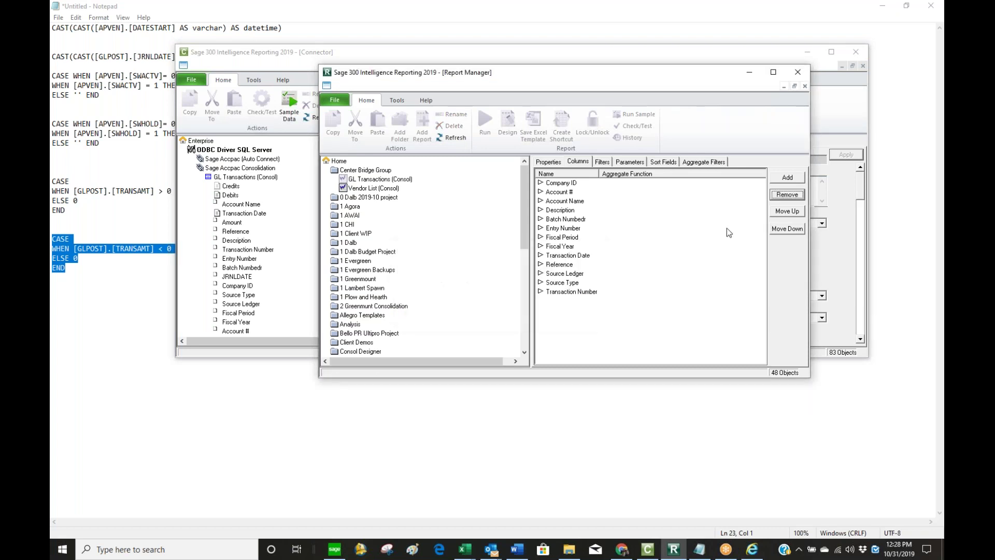
Add the Credits and Debits columns to the GL Transactions (Consol) report and move Debits above Credits.
{"action": "left_click", "coordinate": [789, 181]}
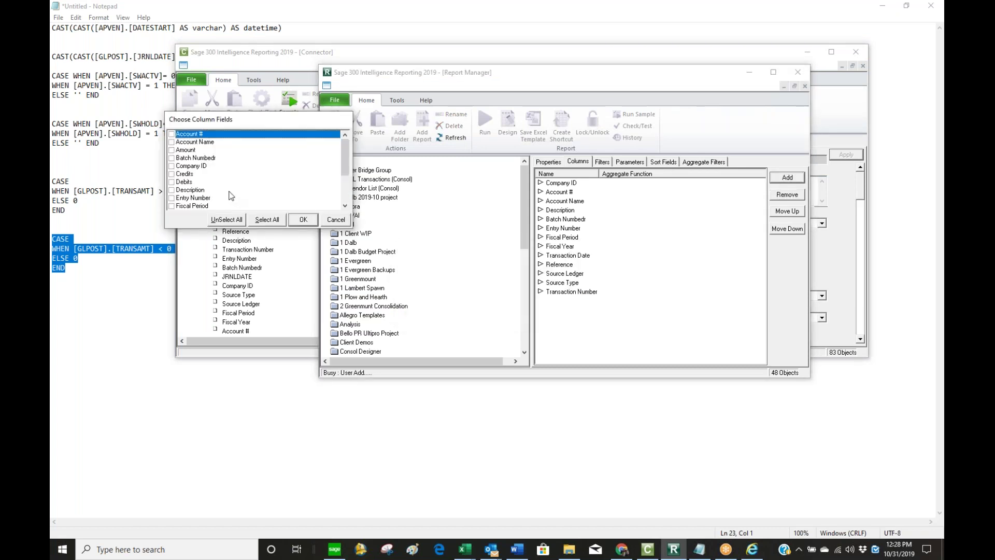
{"action": "left_click", "coordinate": [172, 182]}
{"action": "left_click", "coordinate": [172, 174]}
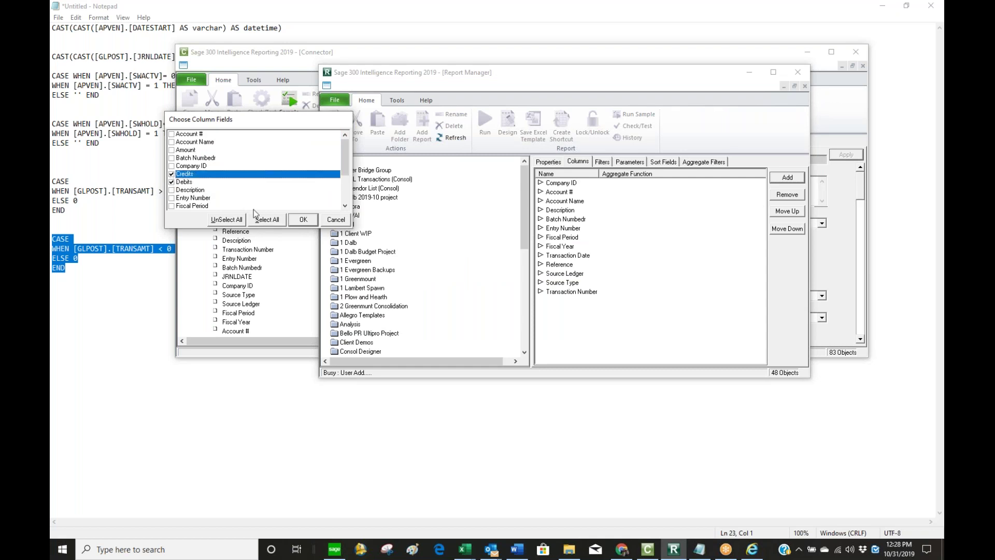
{"action": "left_click", "coordinate": [303, 219]}
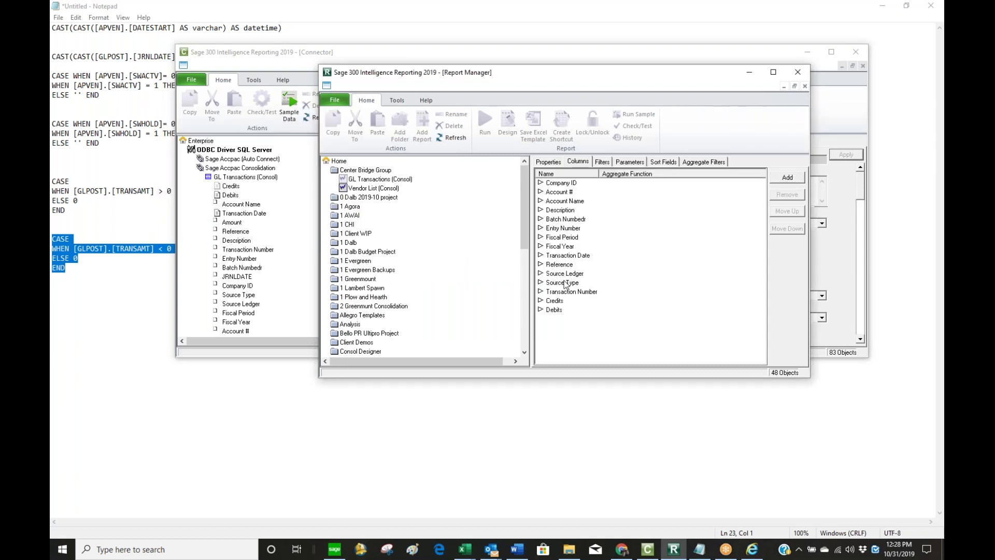
{"action": "left_click", "coordinate": [555, 310]}
{"action": "left_click", "coordinate": [786, 211]}
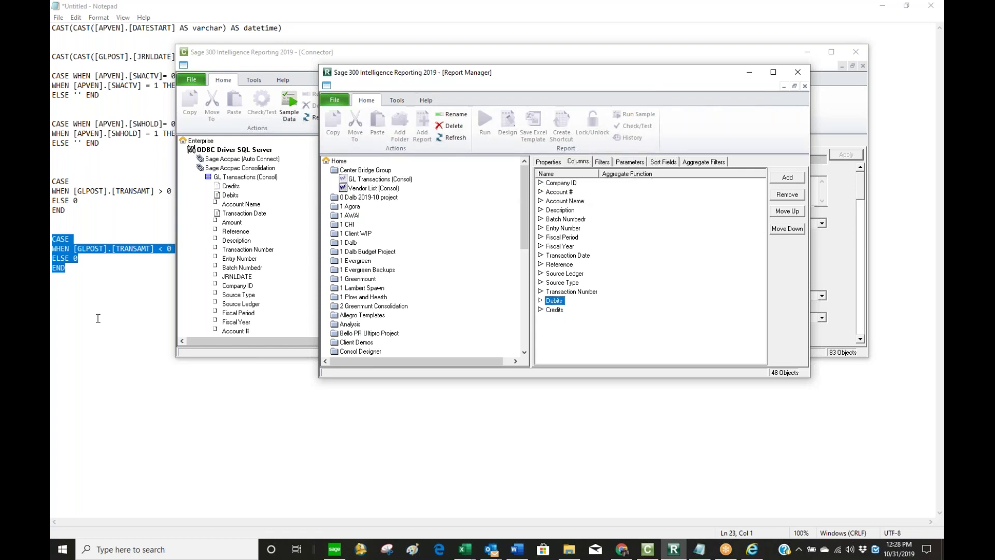
Minimize Notepad, run the GL Transactions (Consol) report and switch to its output workbook in Excel.
{"action": "left_click", "coordinate": [883, 6]}
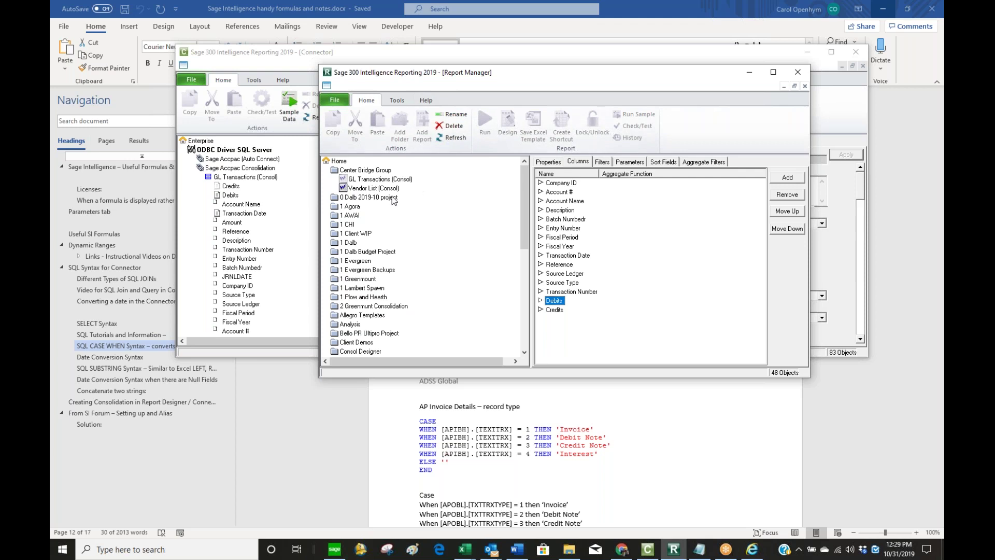
{"action": "left_click", "coordinate": [364, 179]}
{"action": "left_click", "coordinate": [479, 122]}
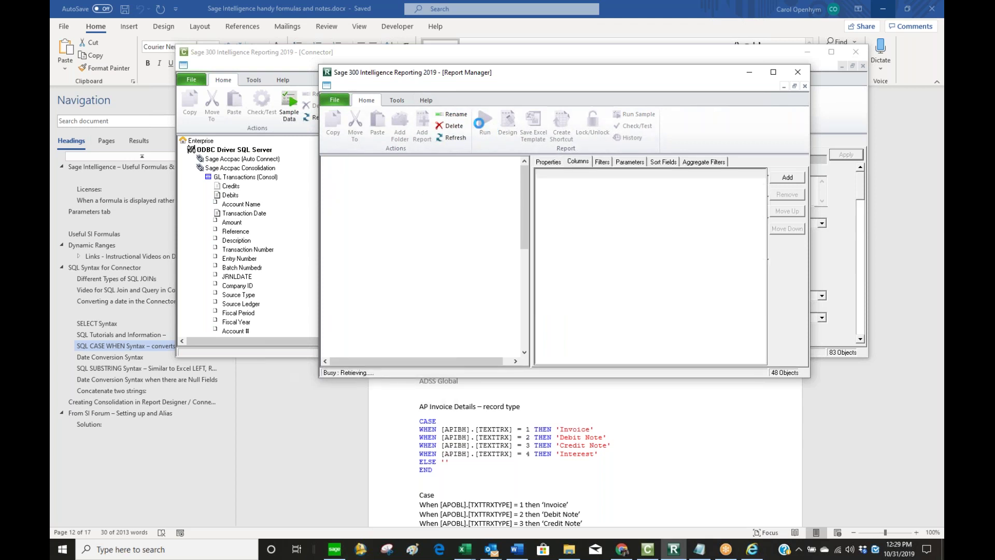
{"action": "left_click", "coordinate": [485, 124]}
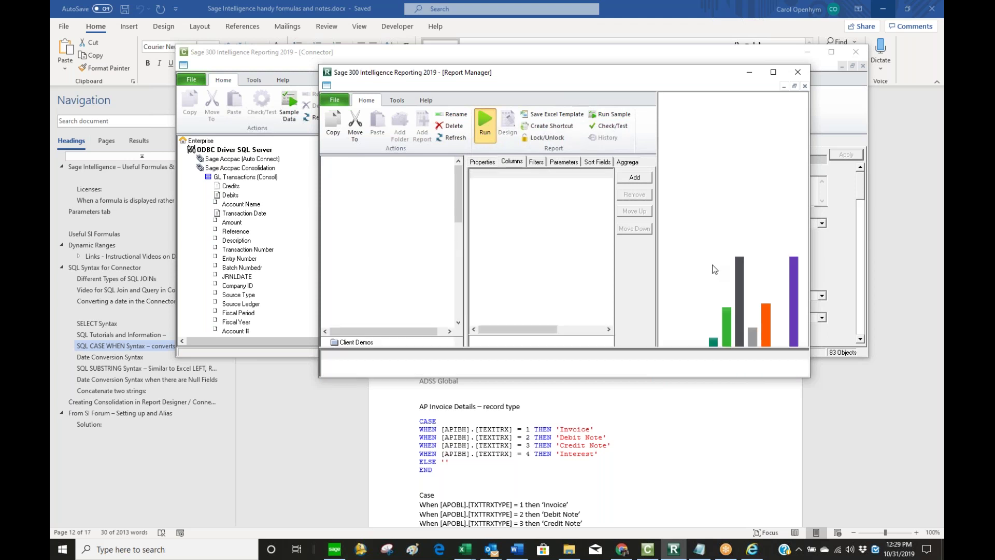
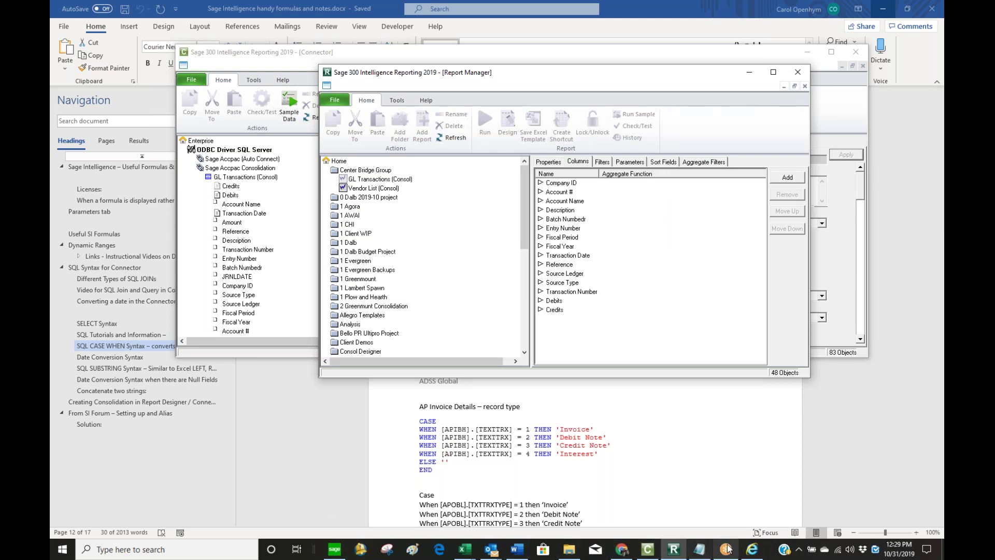
{"action": "mouse_move", "coordinate": [758, 552]}
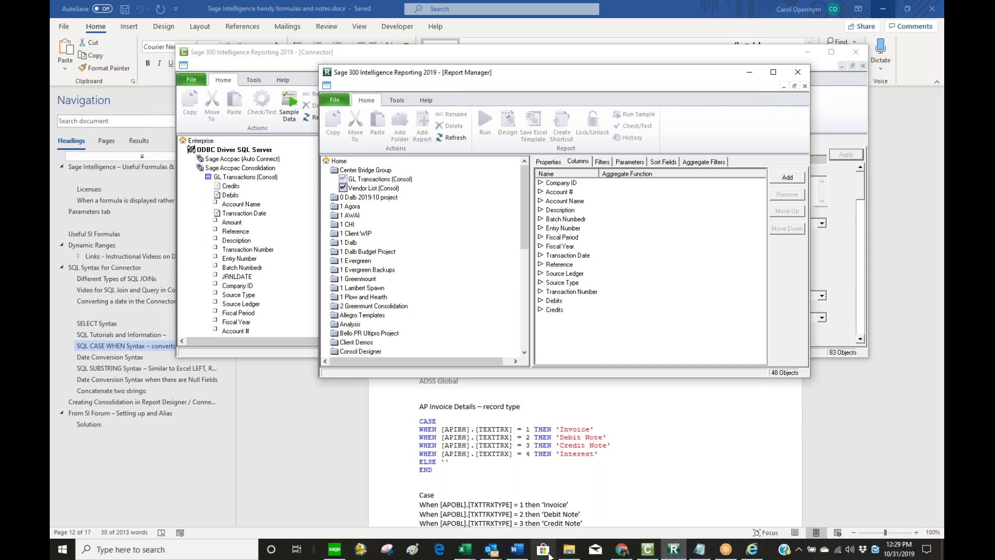
{"action": "mouse_move", "coordinate": [465, 550]}
{"action": "left_click", "coordinate": [465, 550]}
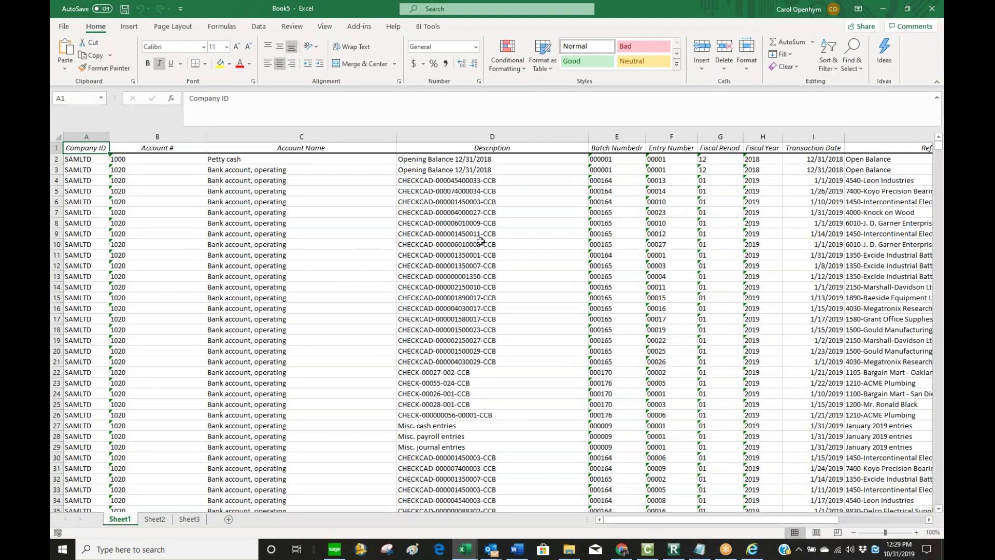
Examine the Debits and Credits values in the last columns of the report output.
{"action": "left_click", "coordinate": [392, 179]}
{"action": "key", "text": "Up"}
{"action": "key", "text": "ctrl+Right"}
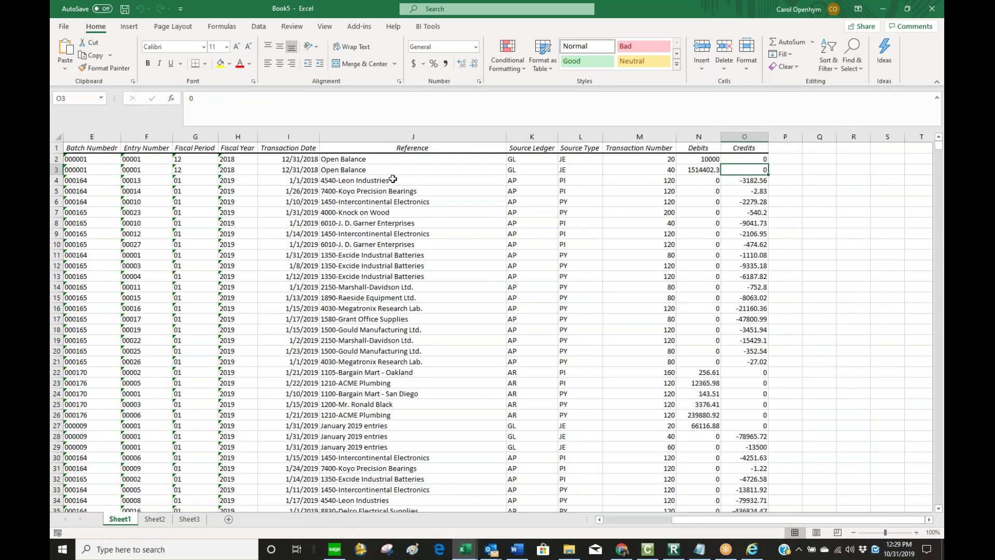
{"action": "key", "text": "Left"}
{"action": "key", "text": "Up"}
{"action": "key", "text": "Down"}
{"action": "key", "text": "Down"}
{"action": "key", "text": "Up"}
{"action": "key", "text": "Up"}
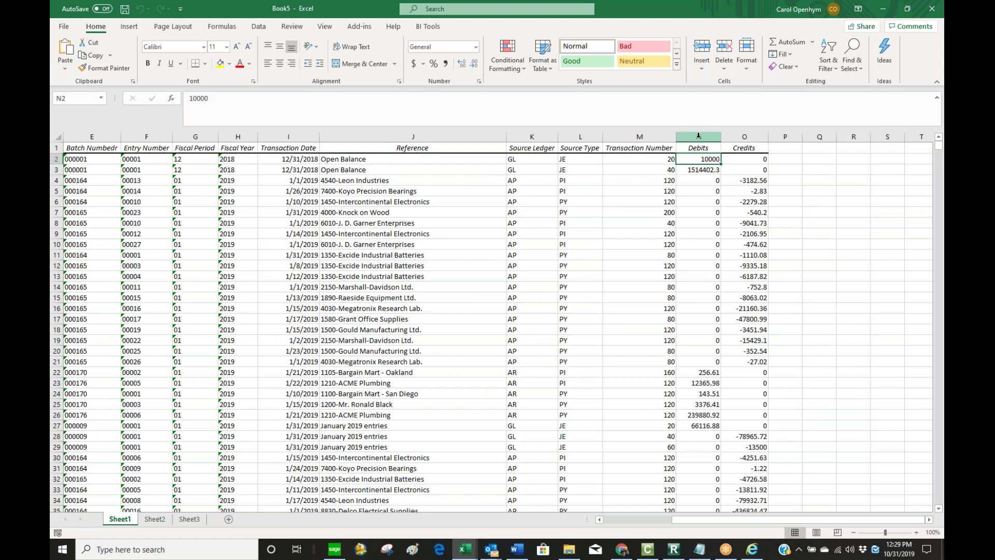
Apply the Comma number style to the entire Debits and Credits columns.
{"action": "left_click_drag", "start_coordinate": [699, 136], "coordinate": [753, 140]}
{"action": "left_click", "coordinate": [447, 65]}
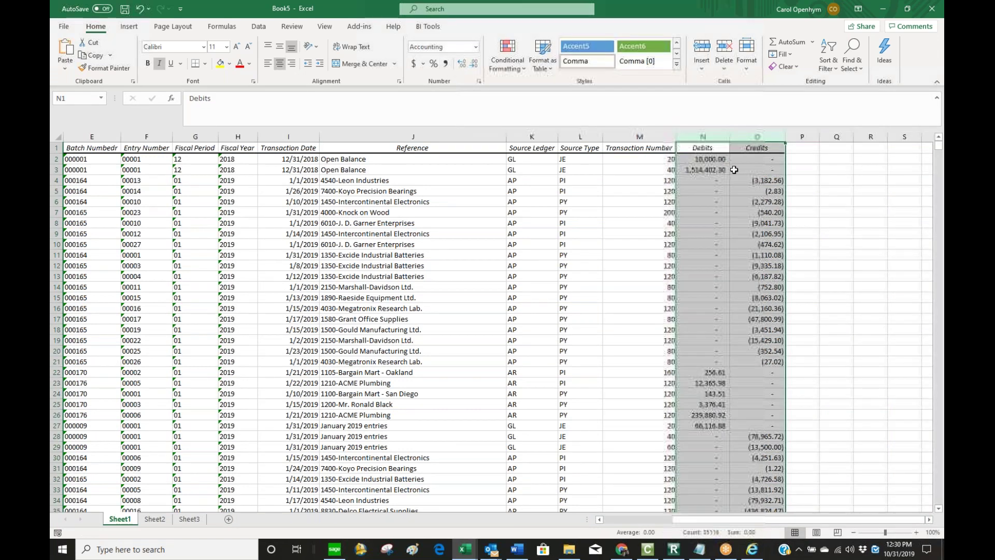
{"action": "left_click", "coordinate": [718, 157]}
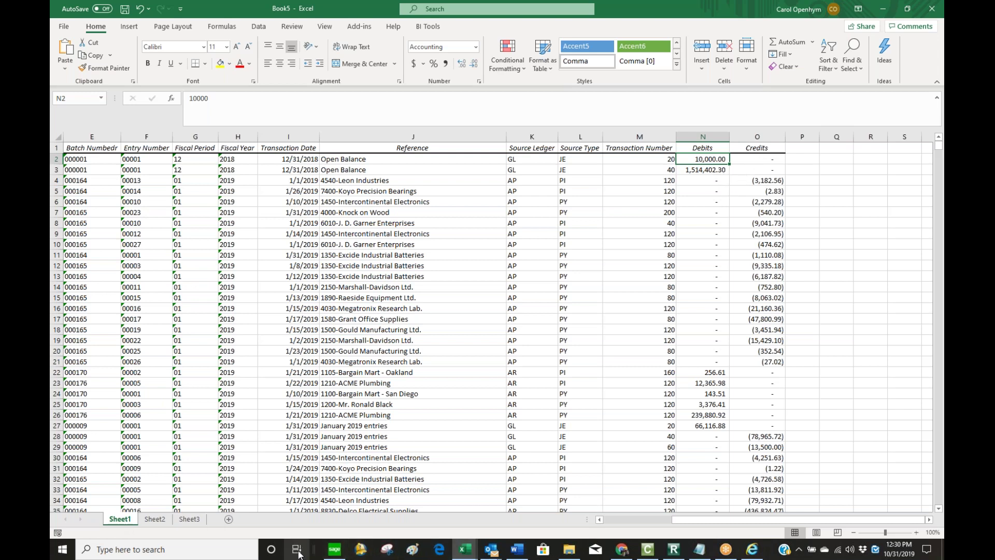
Rename the first worksheet Data and the second Parameters, and return to the Data sheet.
{"action": "double_click", "coordinate": [121, 519]}
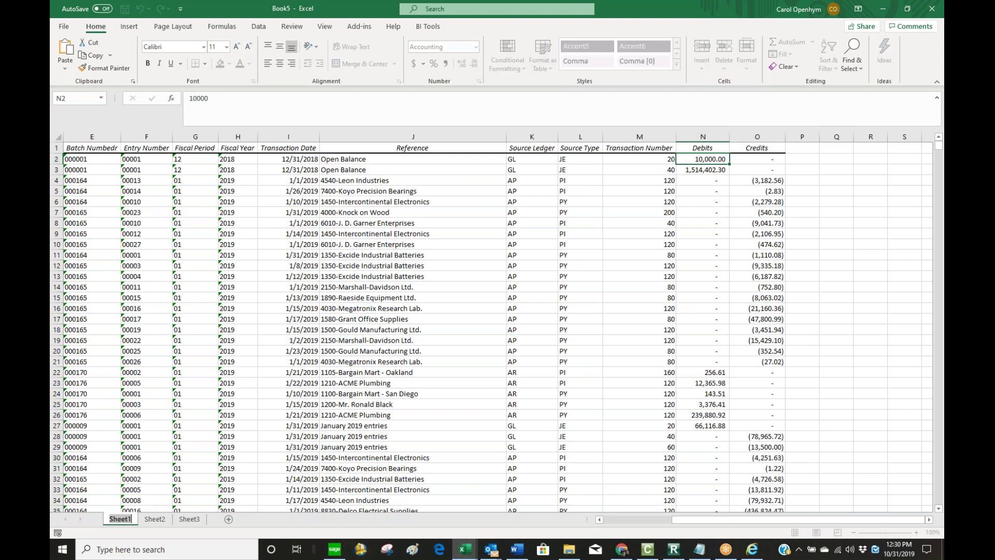
{"action": "type", "text": "Data"}
{"action": "key", "text": "Return"}
{"action": "left_click", "coordinate": [138, 521]}
{"action": "type", "text": "Parameters"}
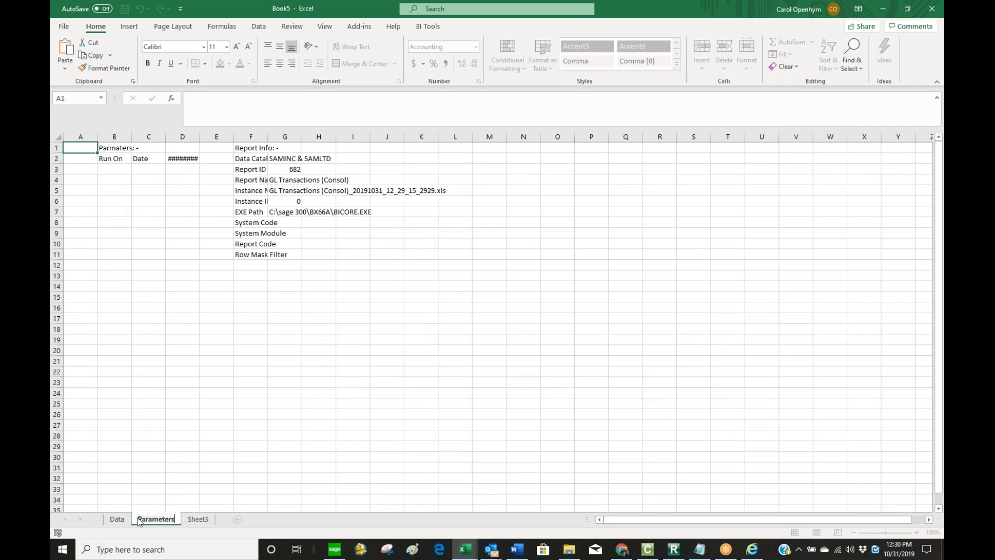
{"action": "key", "text": "Return"}
{"action": "left_click", "coordinate": [118, 519]}
{"action": "left_click", "coordinate": [803, 149]}
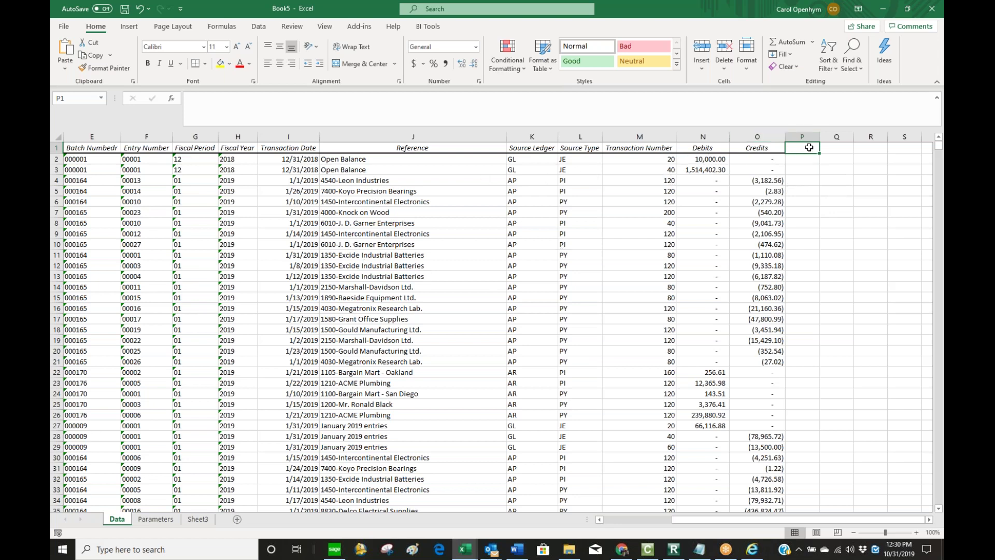
In the Report Manager, save Book5 as the GL Transactions (Consol) template in Excel Template (*.xltx) format, allowing the second sheet to be cleared and accepting the proposed name.
{"action": "left_click", "coordinate": [673, 549]}
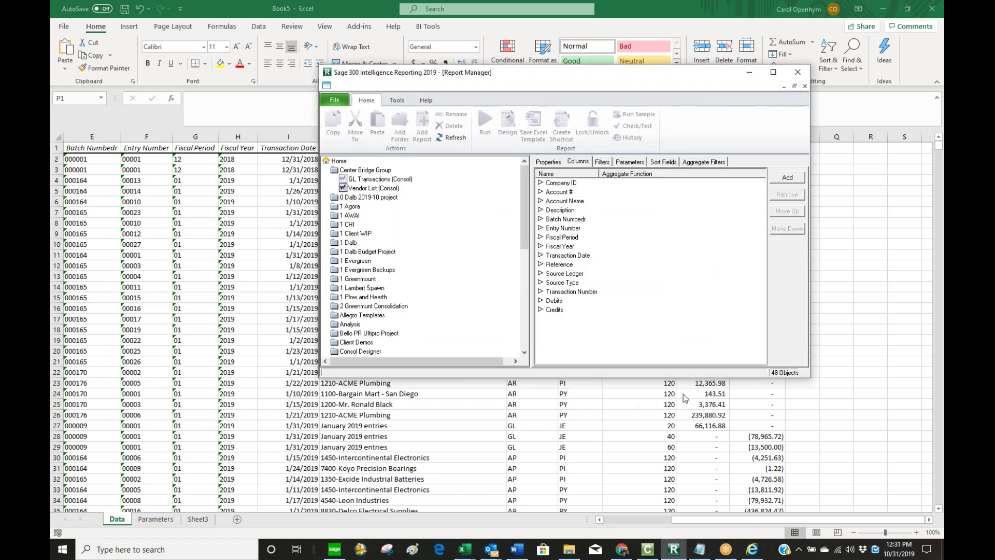
{"action": "left_click", "coordinate": [378, 181]}
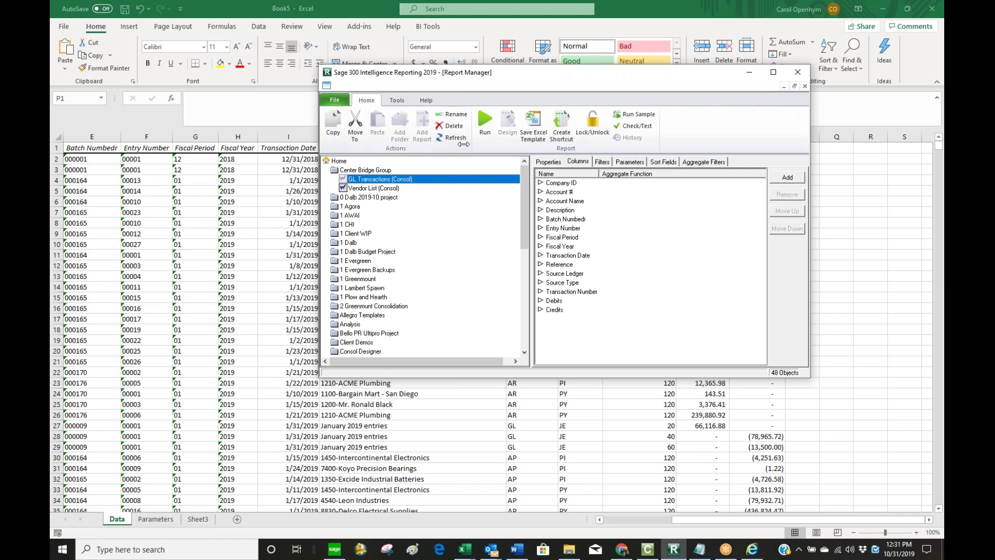
{"action": "left_click", "coordinate": [534, 126]}
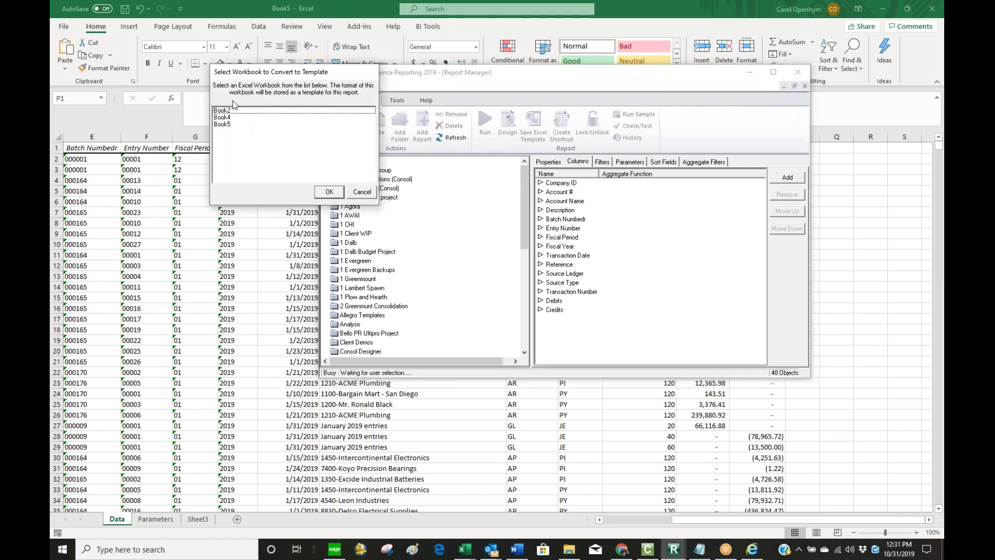
{"action": "left_click", "coordinate": [231, 124]}
{"action": "left_click", "coordinate": [330, 192]}
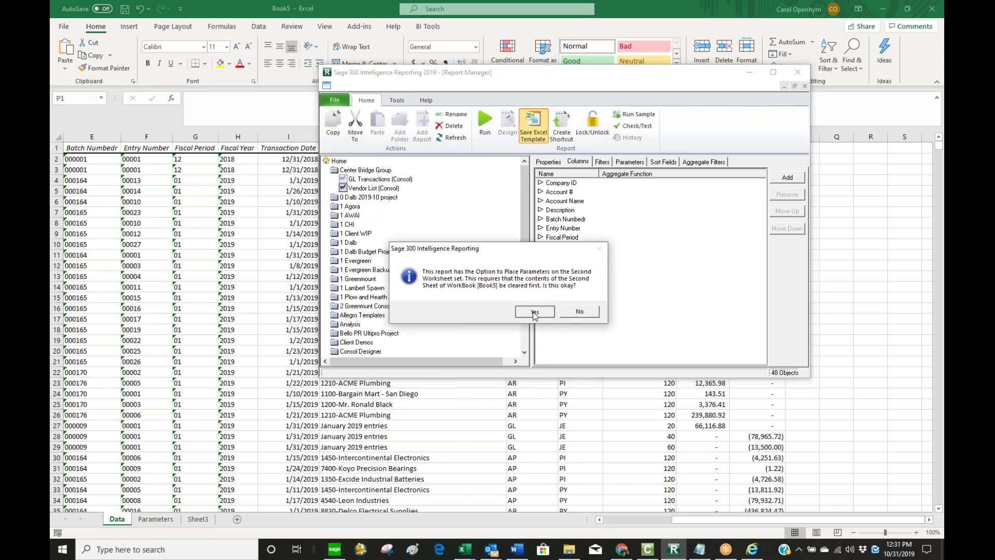
{"action": "left_click", "coordinate": [535, 312]}
{"action": "left_click", "coordinate": [430, 319]}
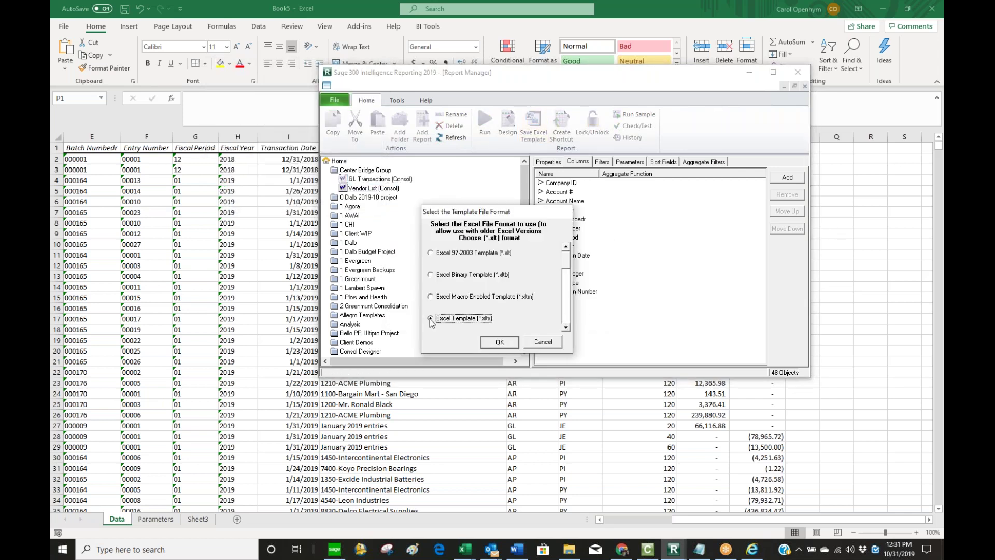
{"action": "left_click", "coordinate": [500, 342]}
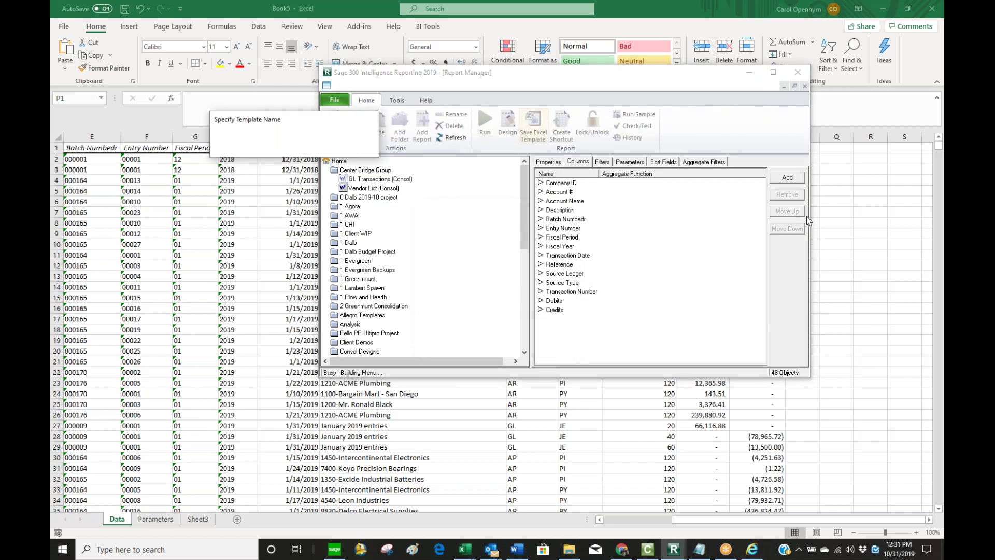
{"action": "left_click", "coordinate": [329, 149]}
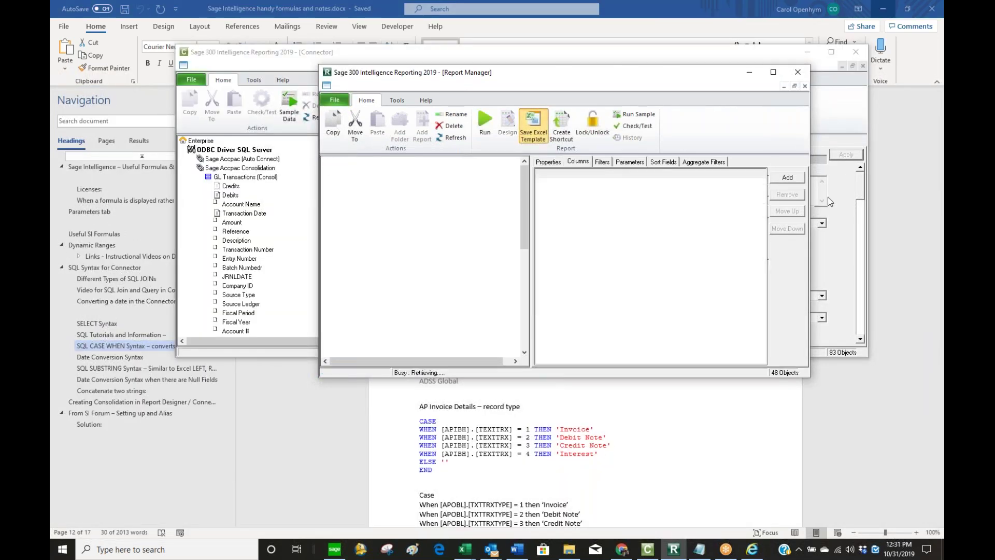
Add a report parameter on Account # with the Greater Than Or Equal To comparison and no default value.
{"action": "left_click", "coordinate": [584, 309]}
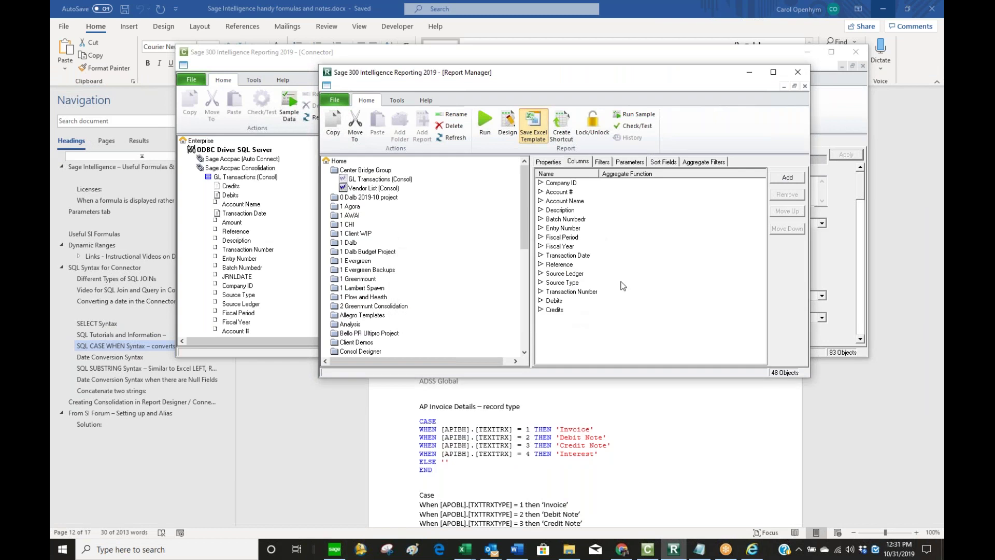
{"action": "left_click", "coordinate": [639, 162]}
{"action": "left_click", "coordinate": [785, 177]}
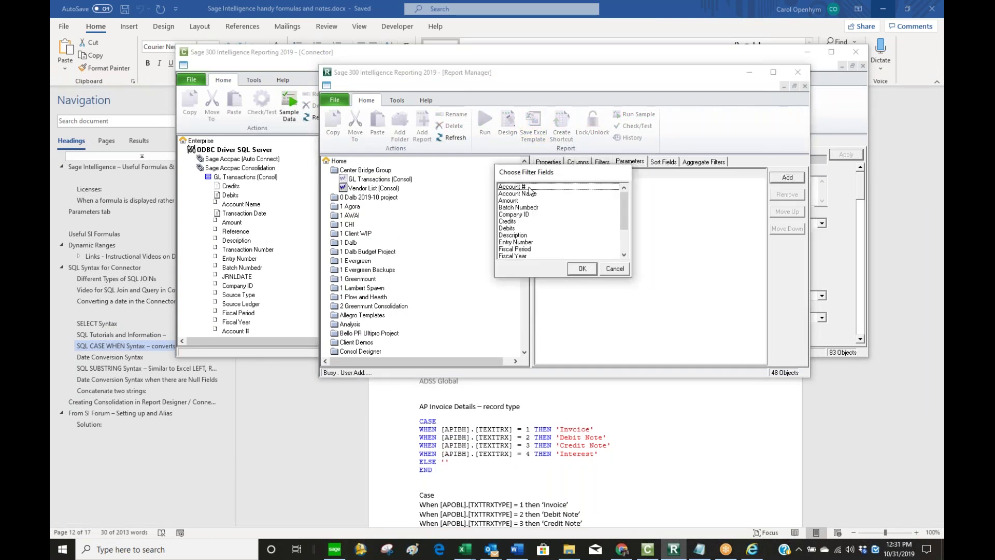
{"action": "left_click", "coordinate": [530, 188]}
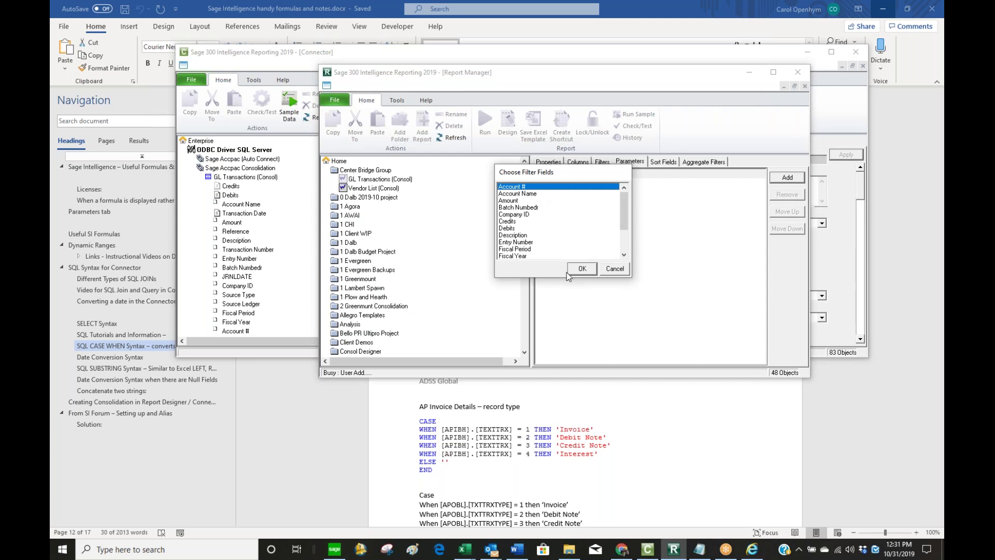
{"action": "left_click", "coordinate": [581, 269]}
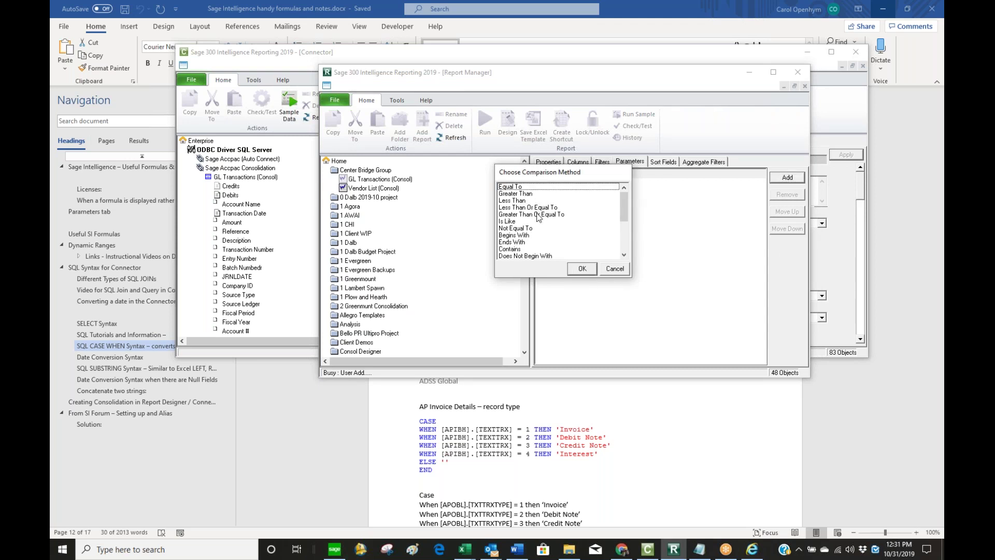
{"action": "left_click", "coordinate": [539, 215]}
{"action": "left_click", "coordinate": [582, 268]}
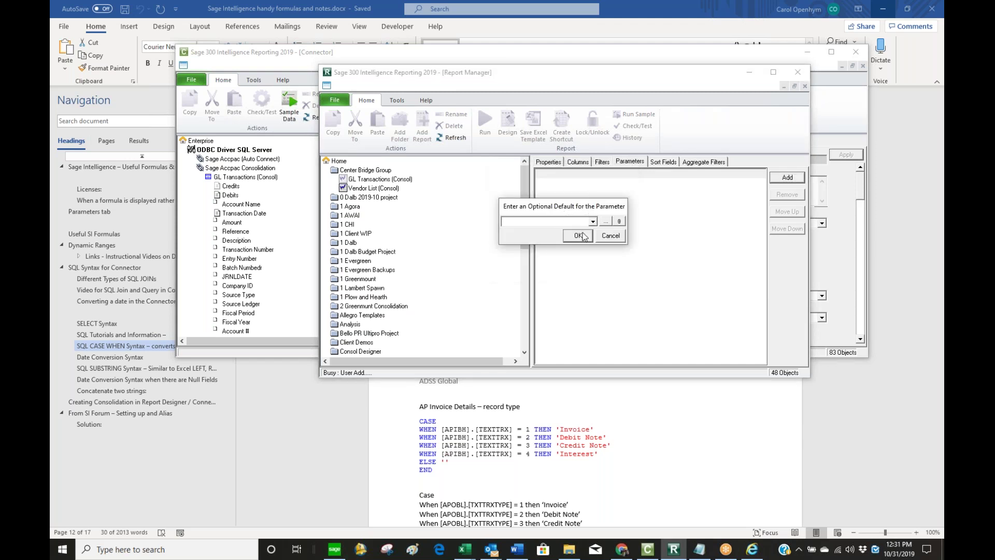
{"action": "left_click", "coordinate": [578, 236]}
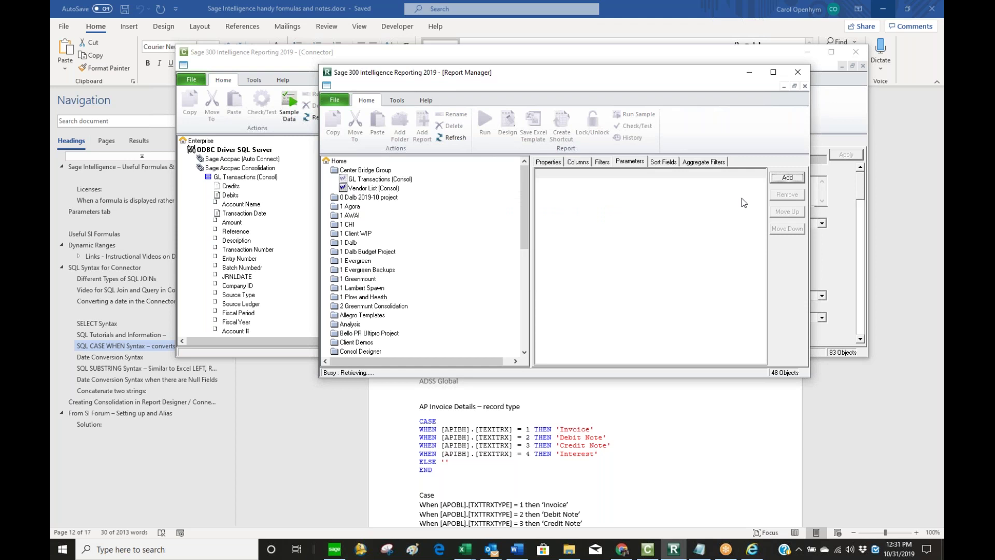
Add a second Account # parameter with the Less Than Or Equal To comparison and no default value.
{"action": "left_click", "coordinate": [793, 181]}
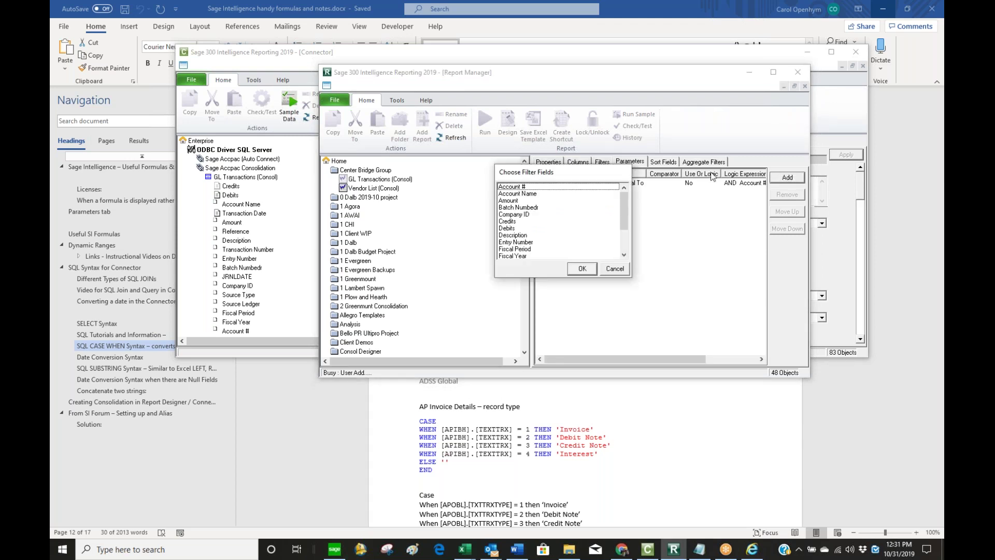
{"action": "left_click", "coordinate": [563, 188]}
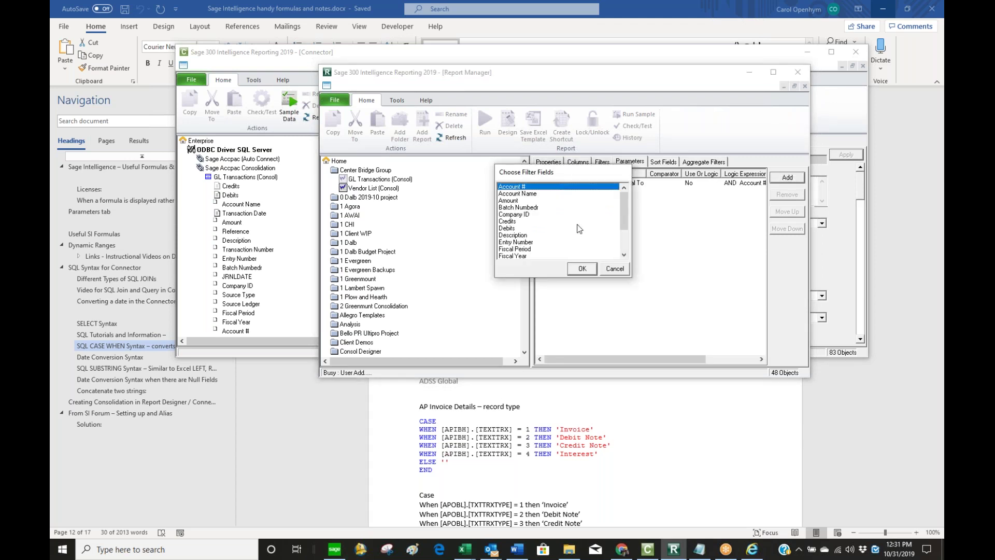
{"action": "left_click", "coordinate": [582, 269]}
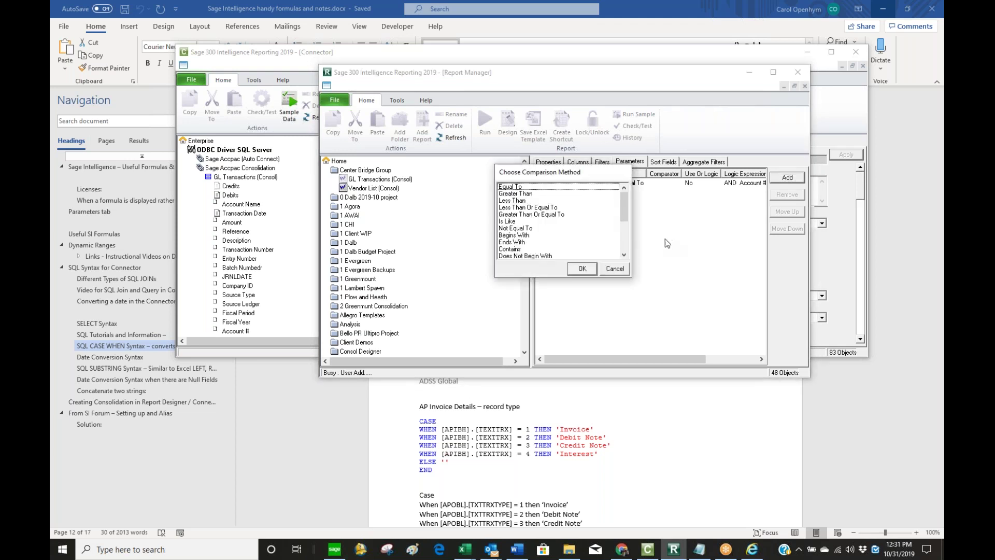
{"action": "left_click", "coordinate": [529, 208]}
{"action": "left_click", "coordinate": [588, 269]}
{"action": "left_click", "coordinate": [578, 236]}
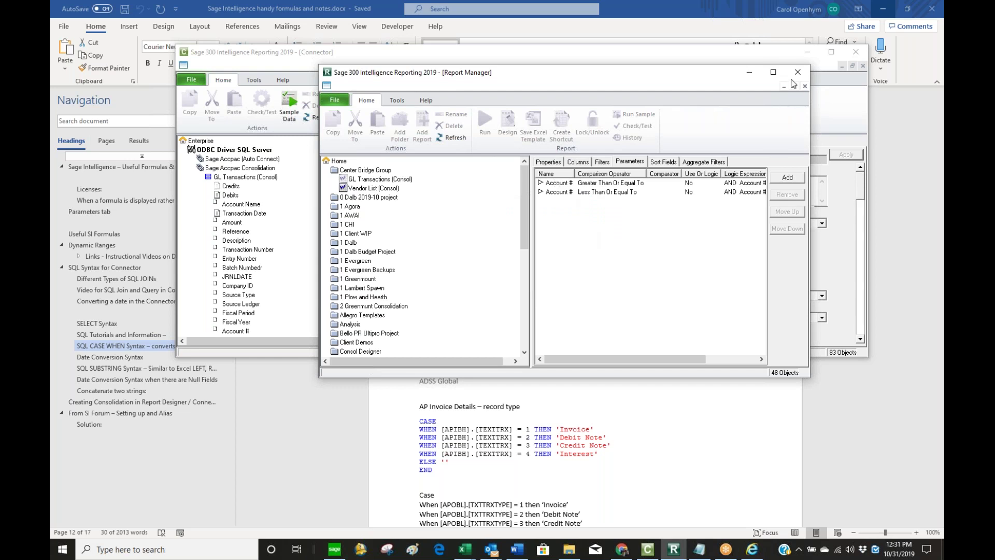
In the Report Manager, enable Prefix With Logic Break on the Account # parameter that uses Greater Than Or Equal To.
{"action": "left_click", "coordinate": [818, 103]}
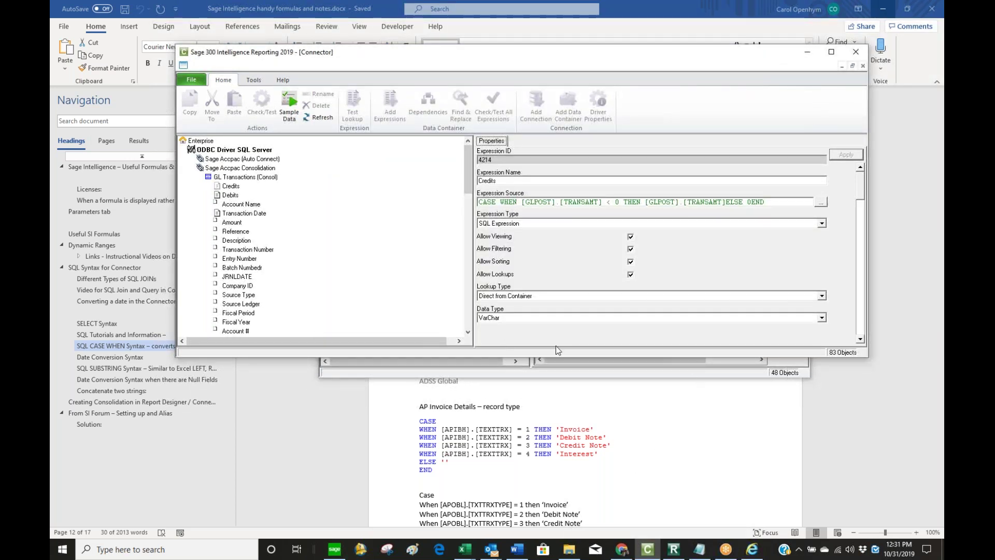
{"action": "left_click", "coordinate": [574, 366]}
{"action": "left_click", "coordinate": [775, 74]}
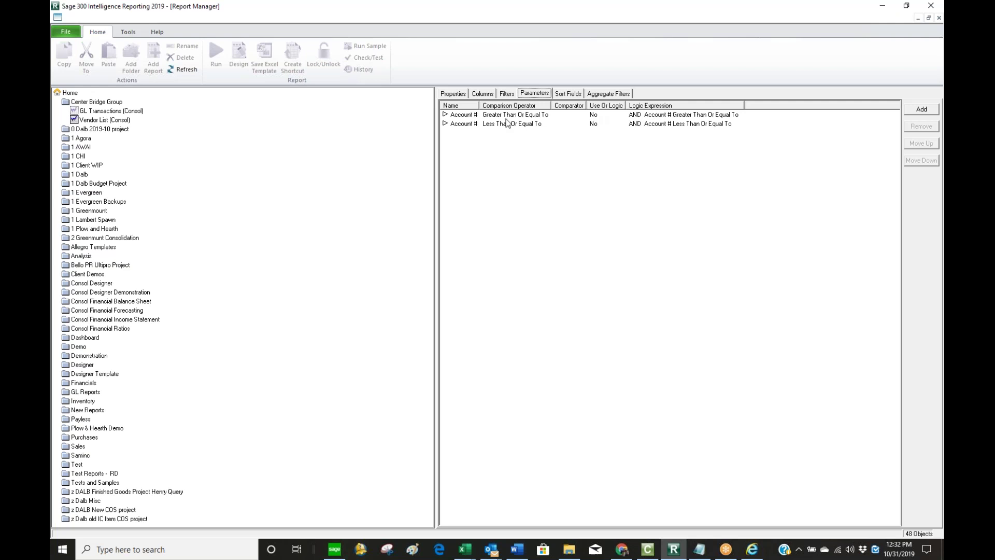
{"action": "left_click", "coordinate": [468, 115]}
{"action": "right_click", "coordinate": [468, 115]}
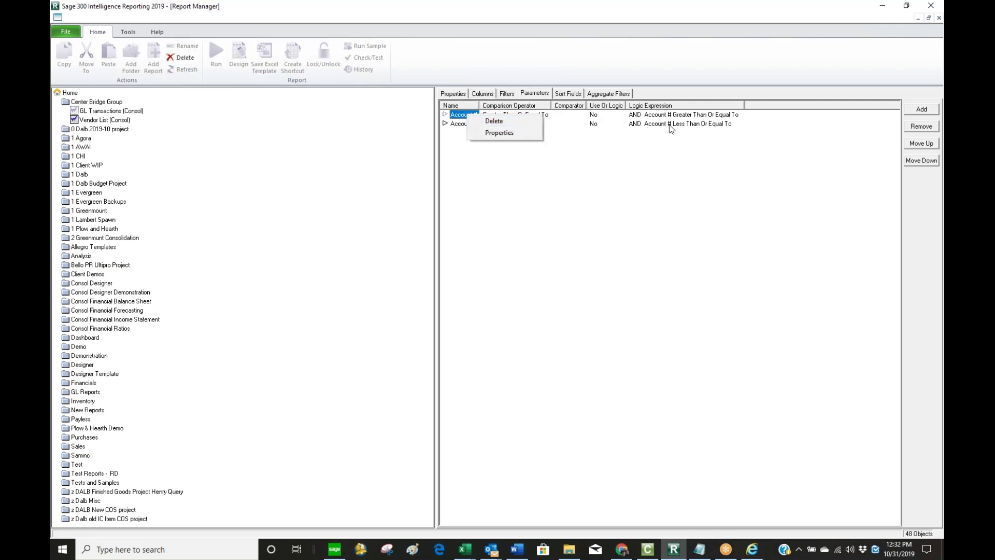
{"action": "left_click", "coordinate": [511, 134]}
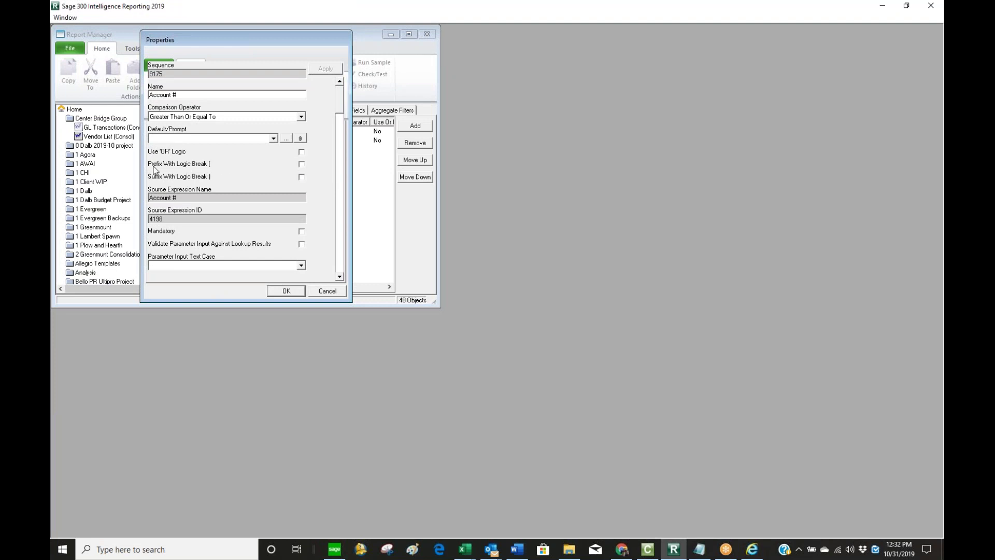
{"action": "left_click", "coordinate": [301, 164]}
{"action": "left_click", "coordinate": [286, 291]}
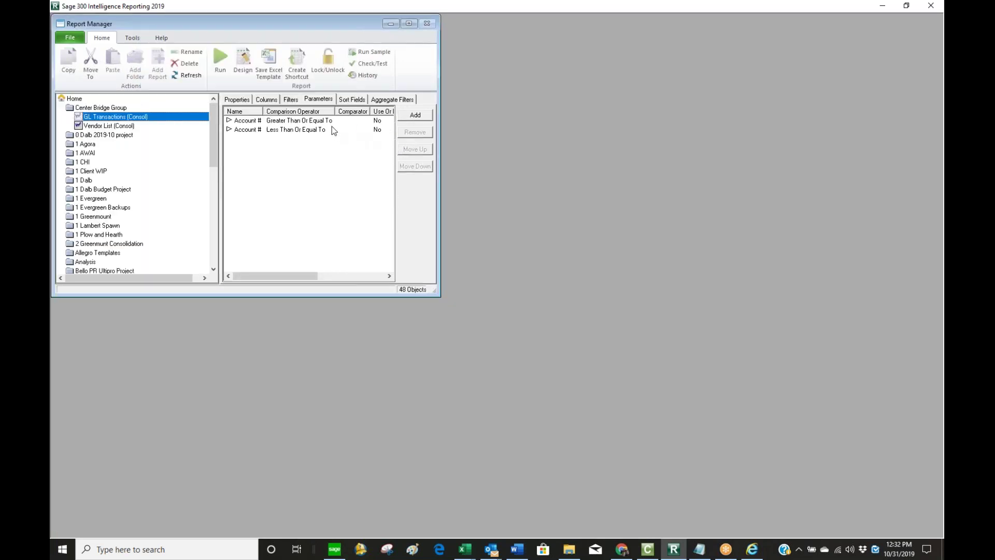
{"action": "left_click", "coordinate": [409, 25]}
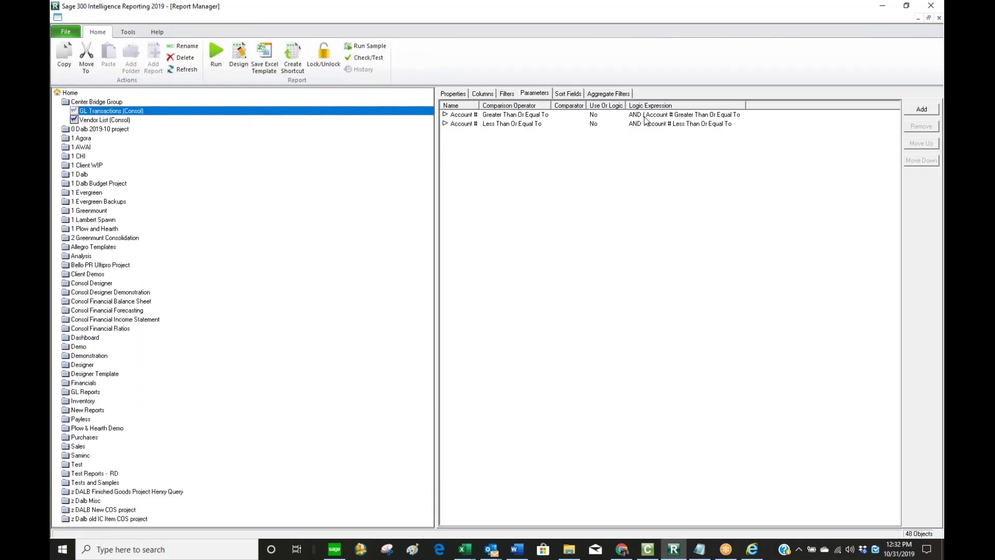
Enable Suffix With Logic Break on the Account # parameter that uses Less Than Or Equal To.
{"action": "left_click", "coordinate": [467, 123]}
{"action": "right_click", "coordinate": [467, 124]}
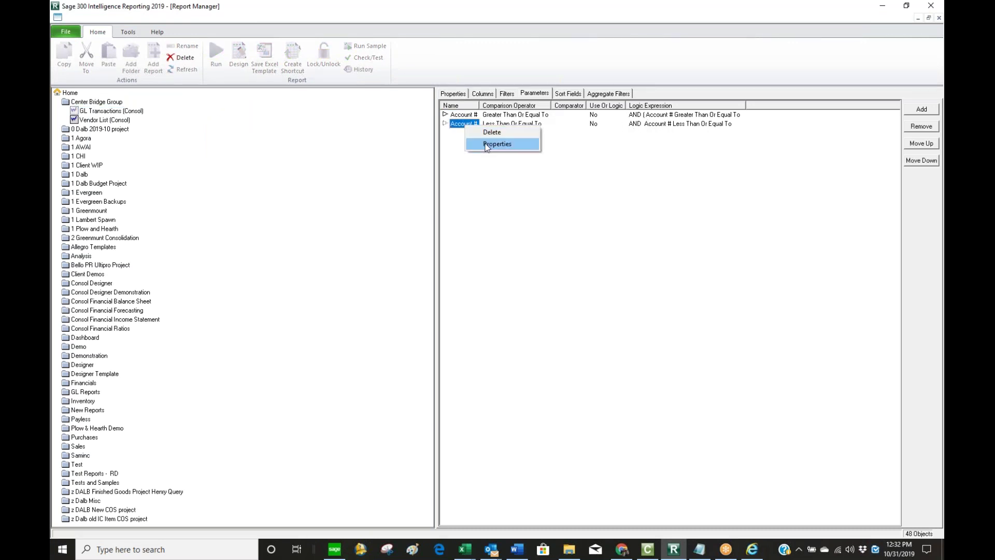
{"action": "left_click", "coordinate": [487, 145]}
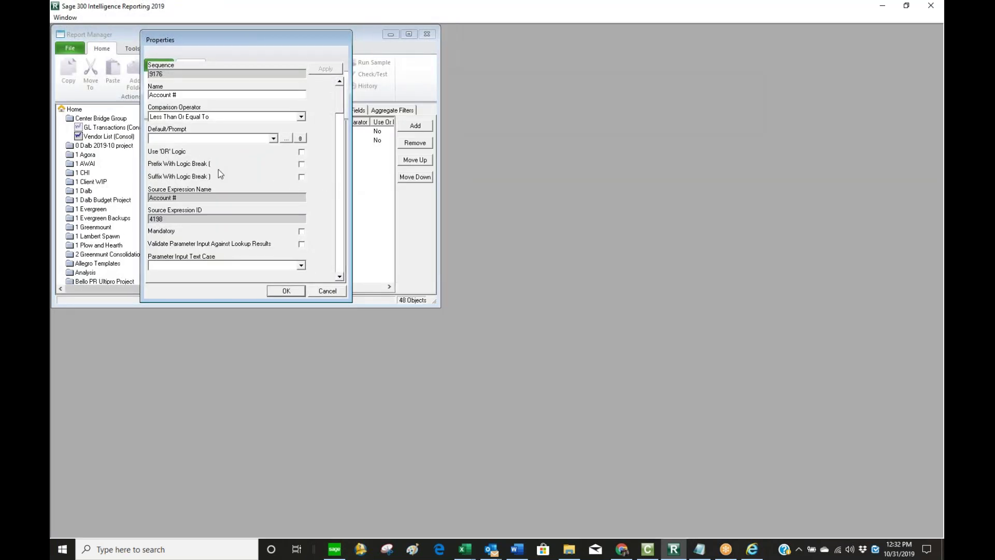
{"action": "left_click", "coordinate": [302, 176]}
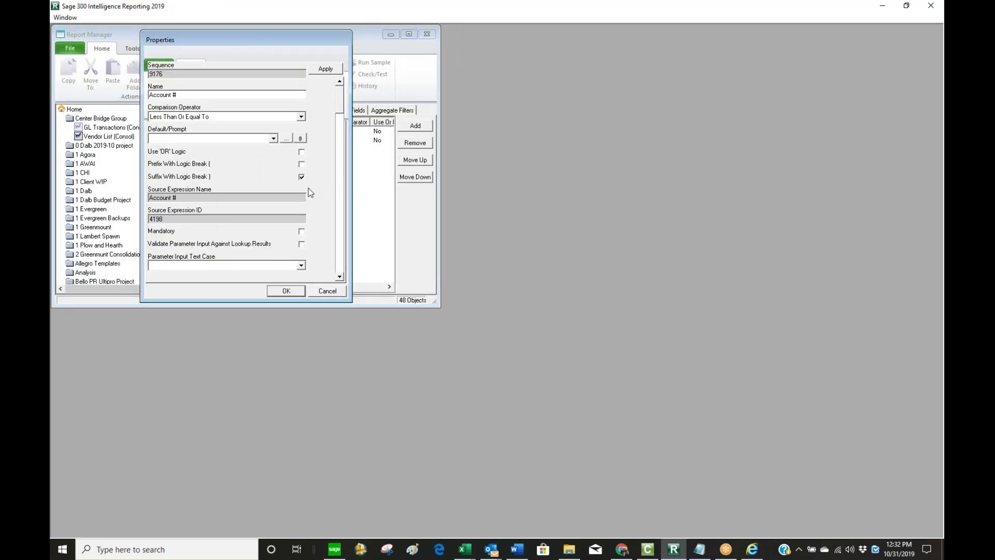
{"action": "left_click", "coordinate": [290, 293]}
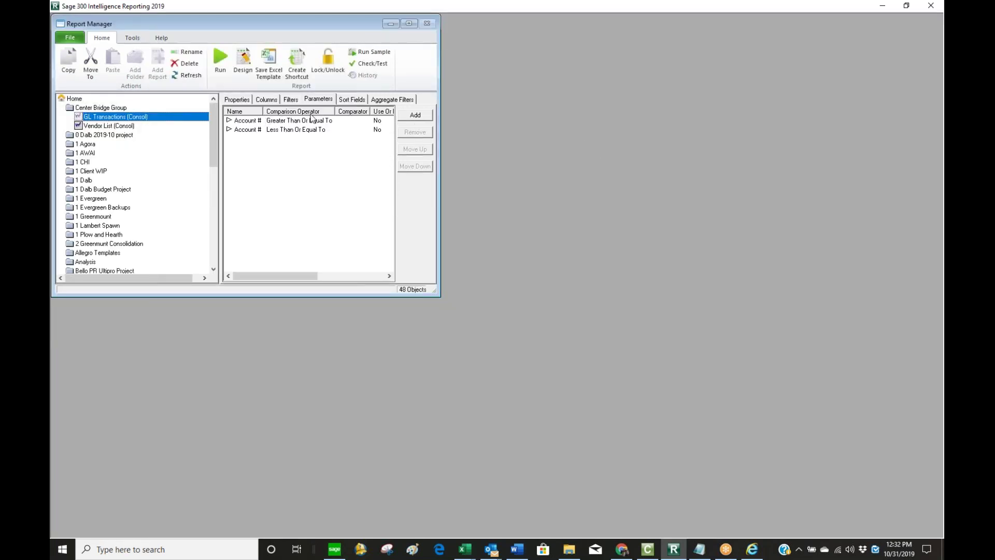
{"action": "left_click", "coordinate": [409, 23]}
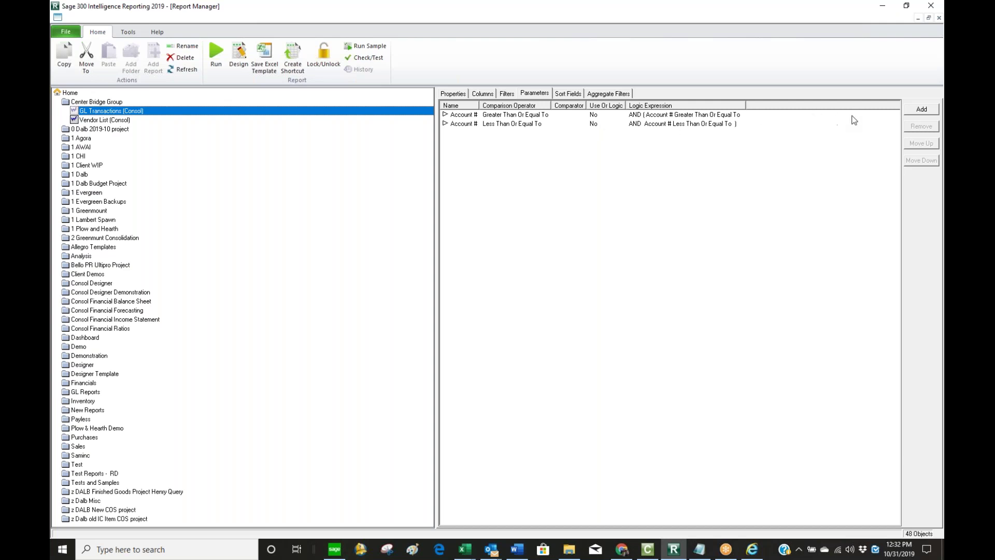
{"action": "left_click", "coordinate": [922, 110]}
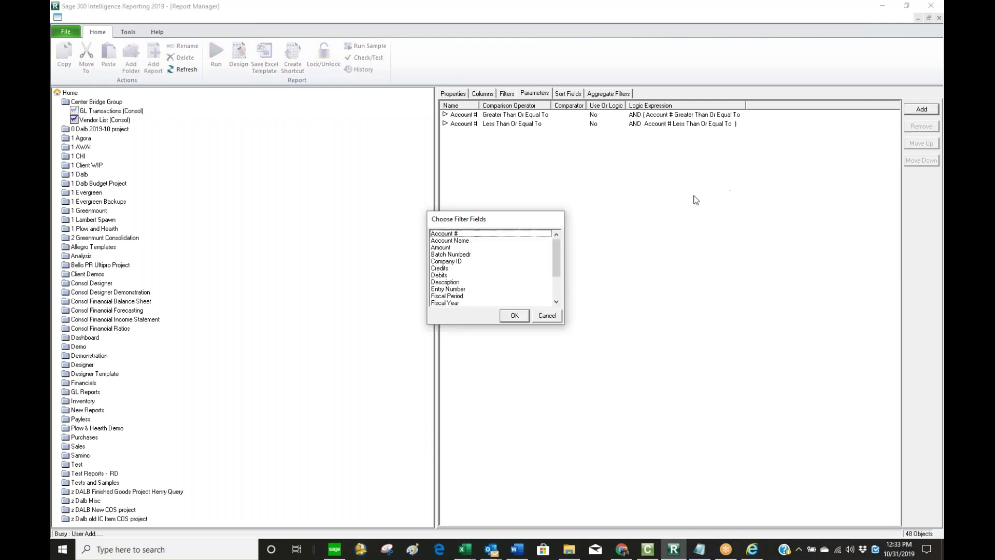
{"action": "left_click", "coordinate": [455, 303]}
{"action": "left_click", "coordinate": [524, 317]}
{"action": "left_click", "coordinate": [464, 235]}
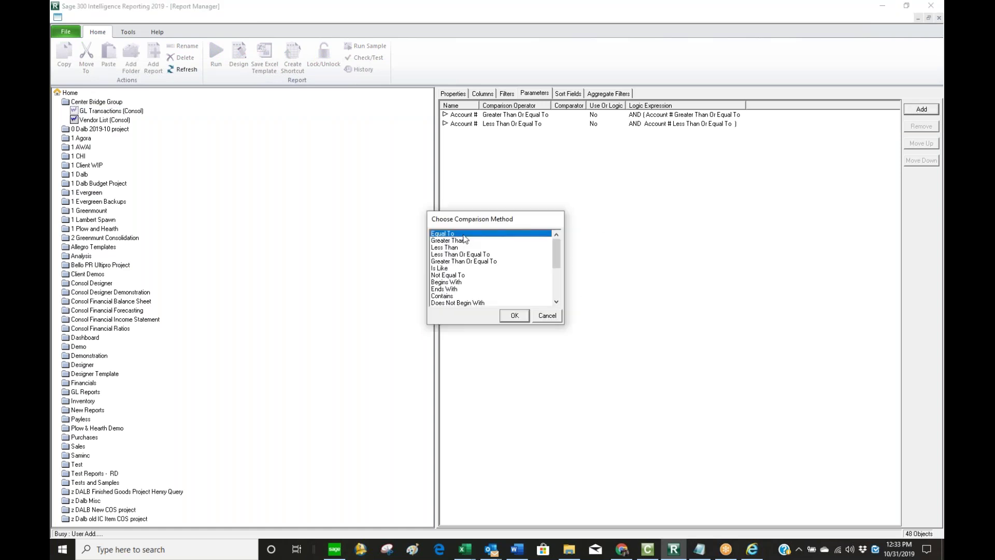
{"action": "left_click", "coordinate": [515, 316]}
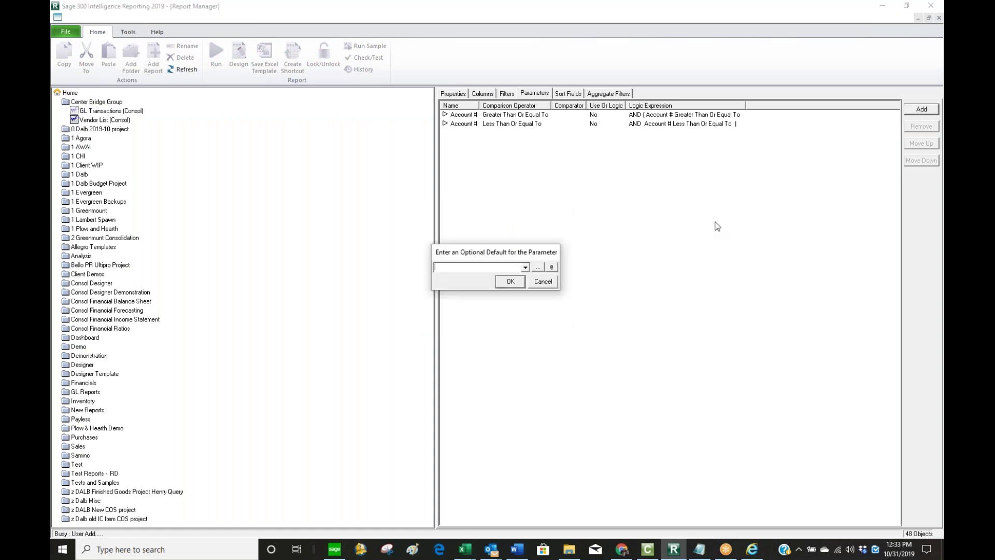
{"action": "left_click", "coordinate": [551, 282]}
{"action": "left_click", "coordinate": [919, 110]}
{"action": "left_click", "coordinate": [461, 296]}
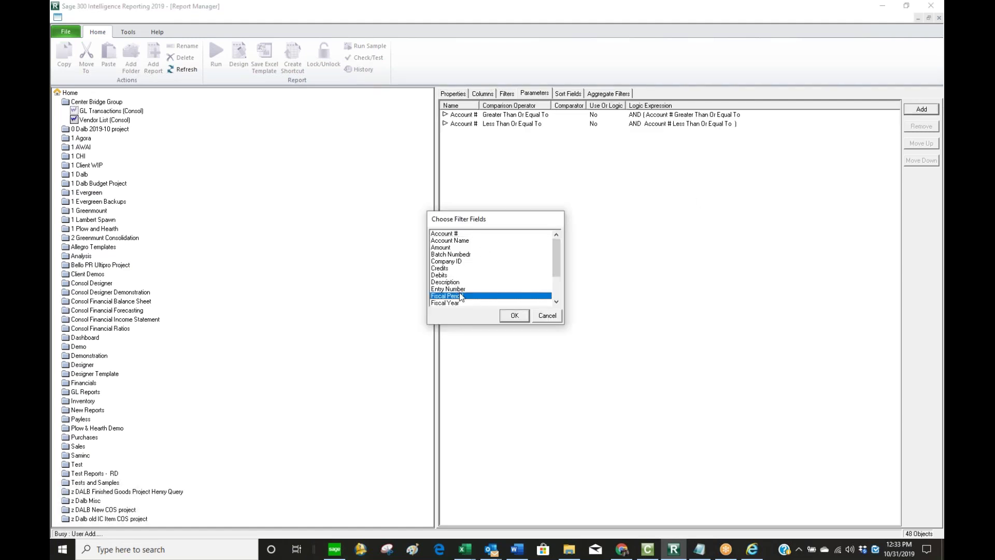
{"action": "left_click", "coordinate": [463, 304]}
{"action": "left_click", "coordinate": [514, 316]}
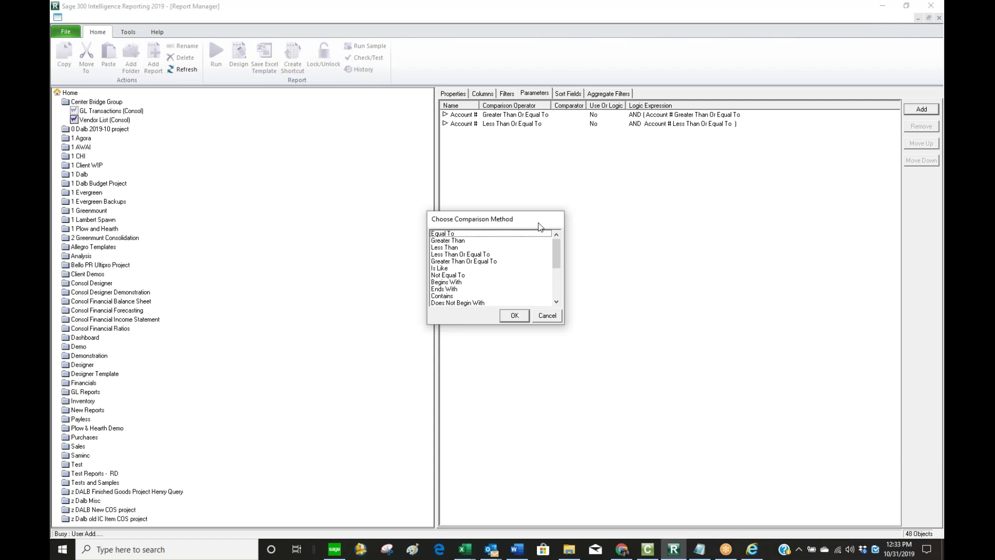
{"action": "left_click", "coordinate": [454, 242]}
{"action": "left_click", "coordinate": [449, 233]}
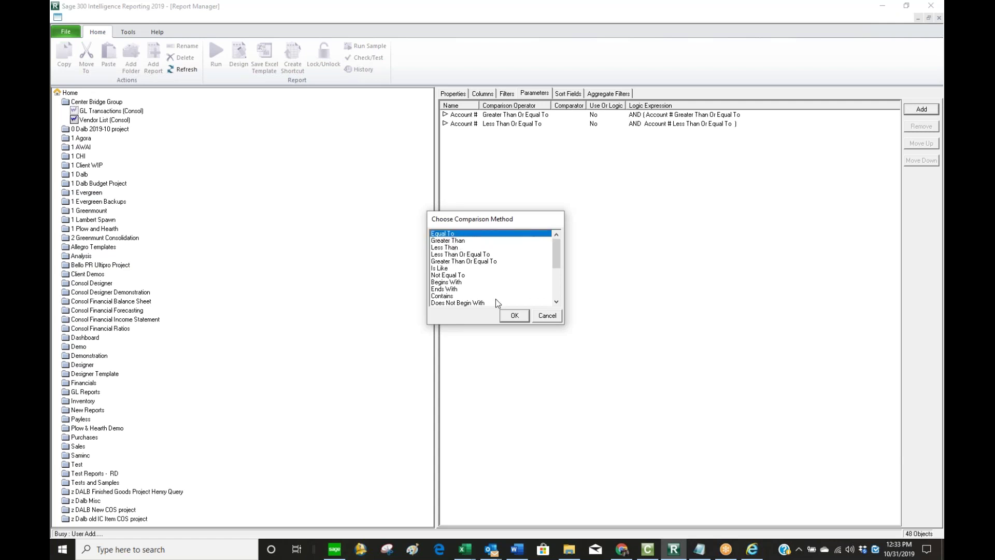
{"action": "left_click", "coordinate": [514, 318]}
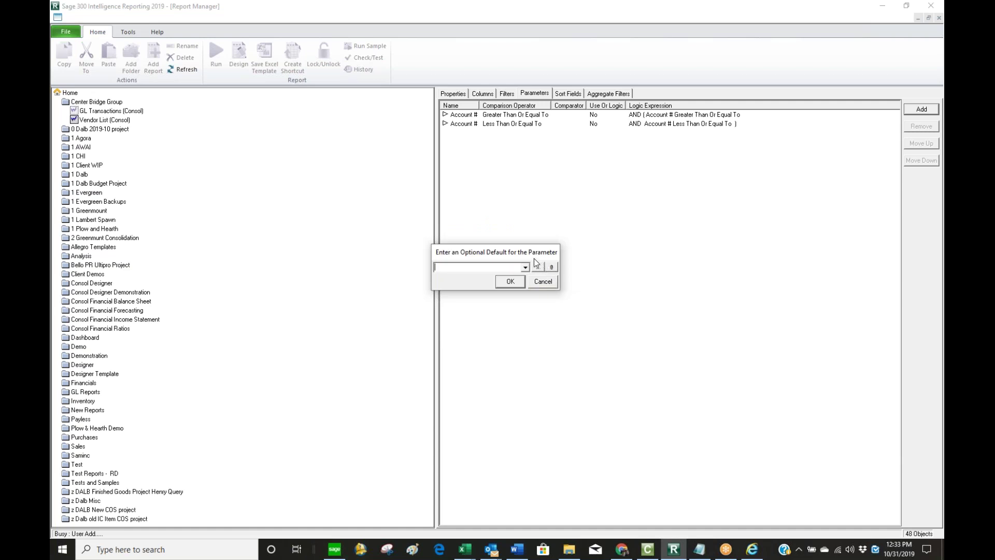
{"action": "left_click_drag", "start_coordinate": [534, 258], "coordinate": [536, 259]}
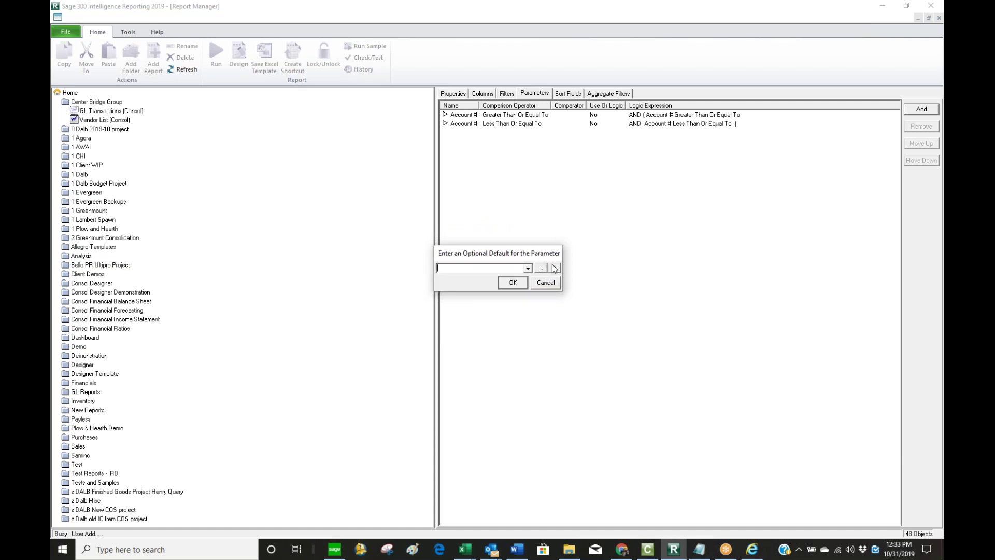
{"action": "left_click", "coordinate": [556, 267]}
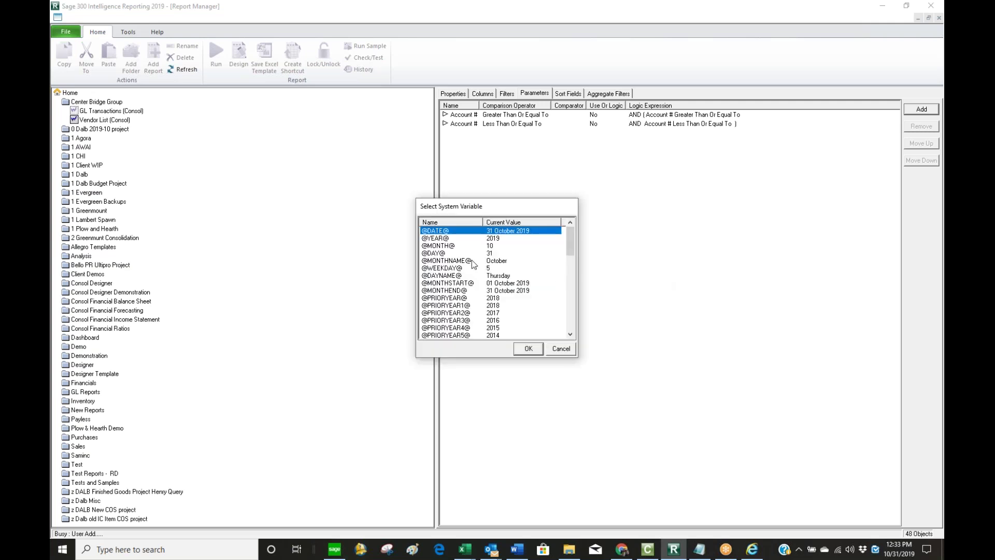
{"action": "left_click", "coordinate": [447, 239]}
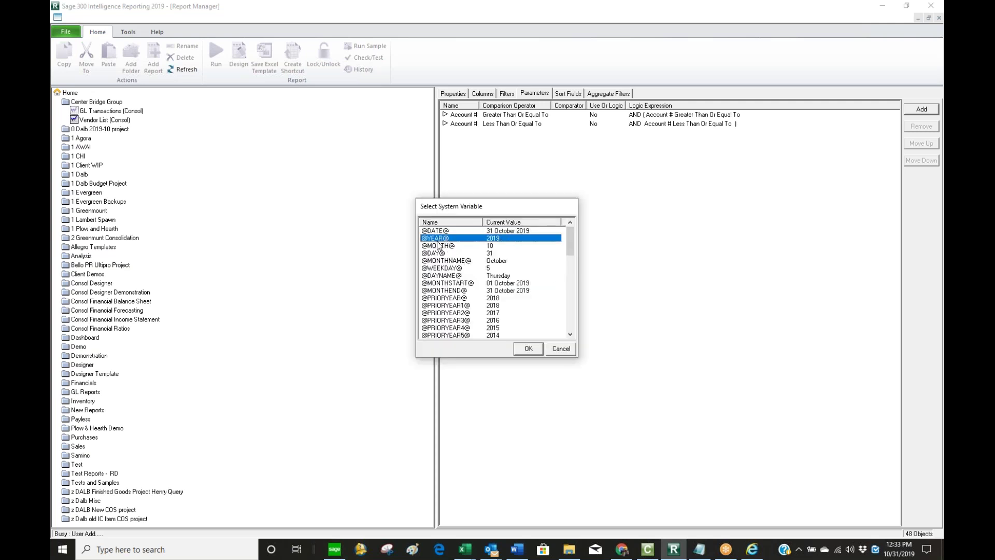
{"action": "left_click", "coordinate": [528, 350]}
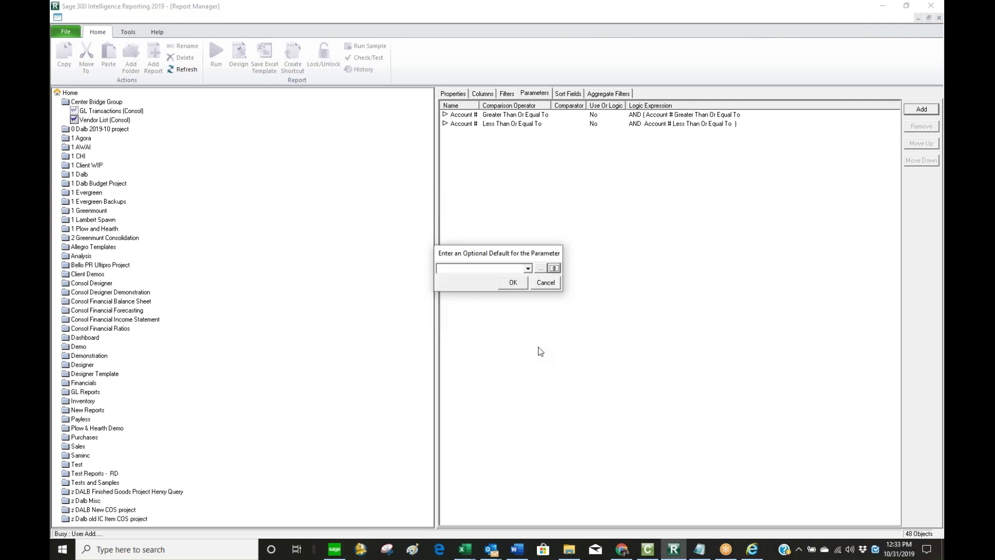
{"action": "key", "text": "Return"}
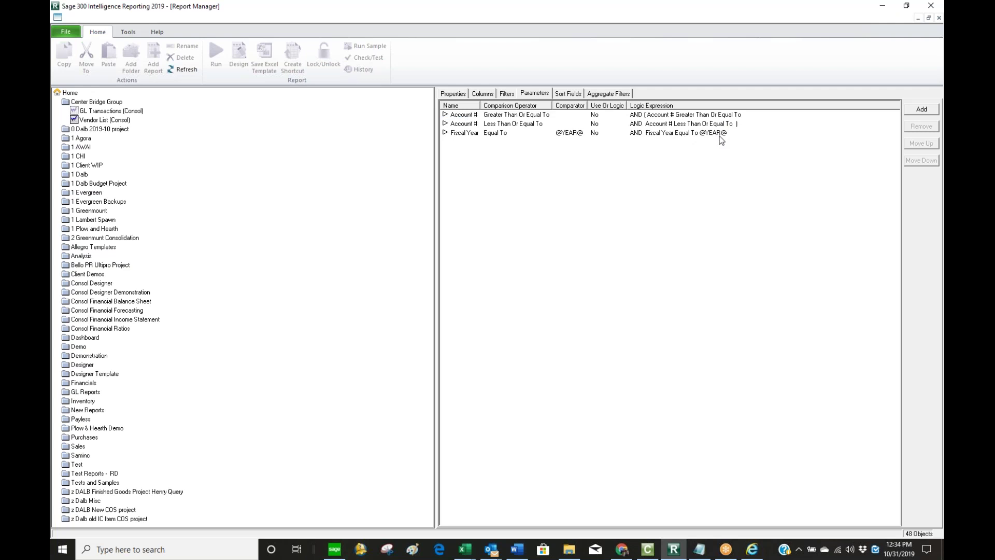
{"action": "left_click", "coordinate": [463, 114]}
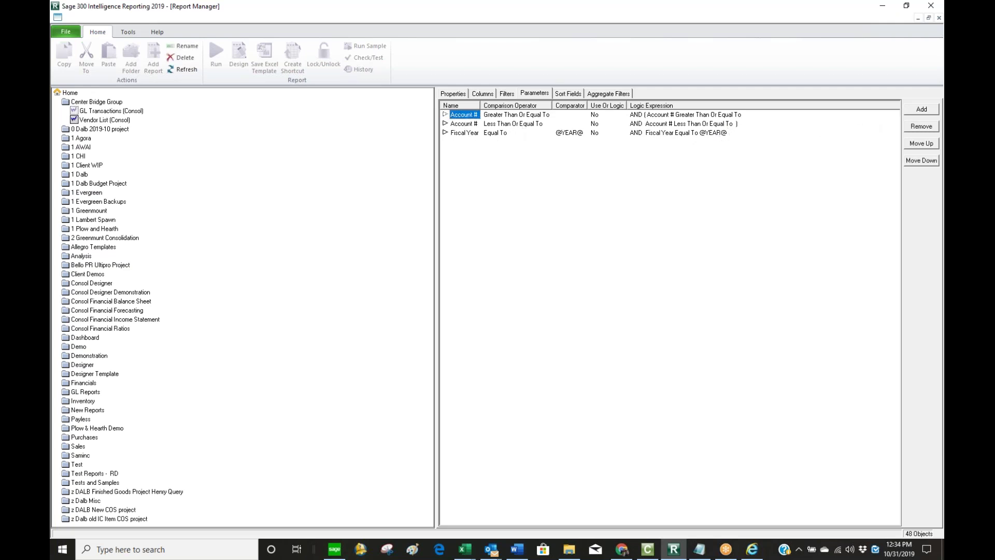
{"action": "left_click", "coordinate": [466, 133]}
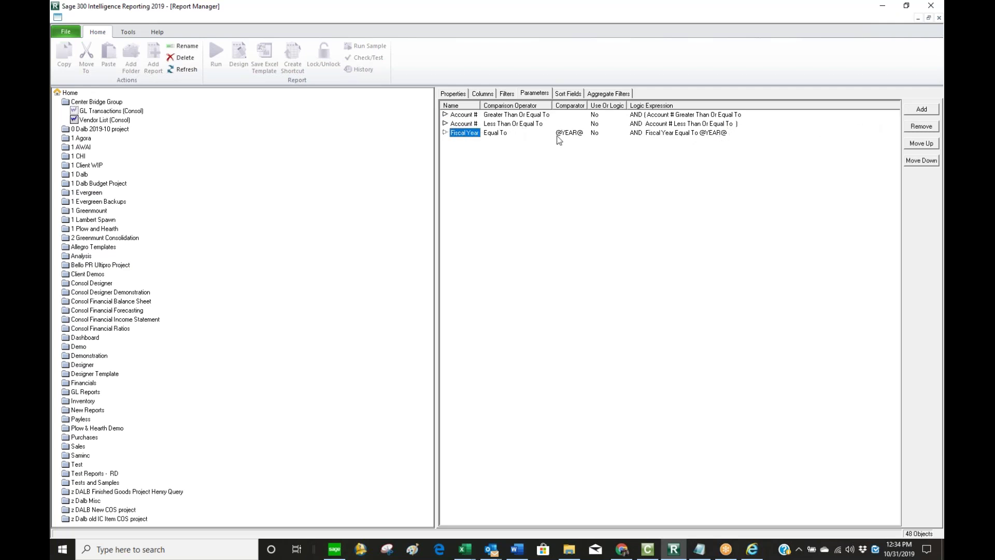
{"action": "left_click", "coordinate": [918, 109]}
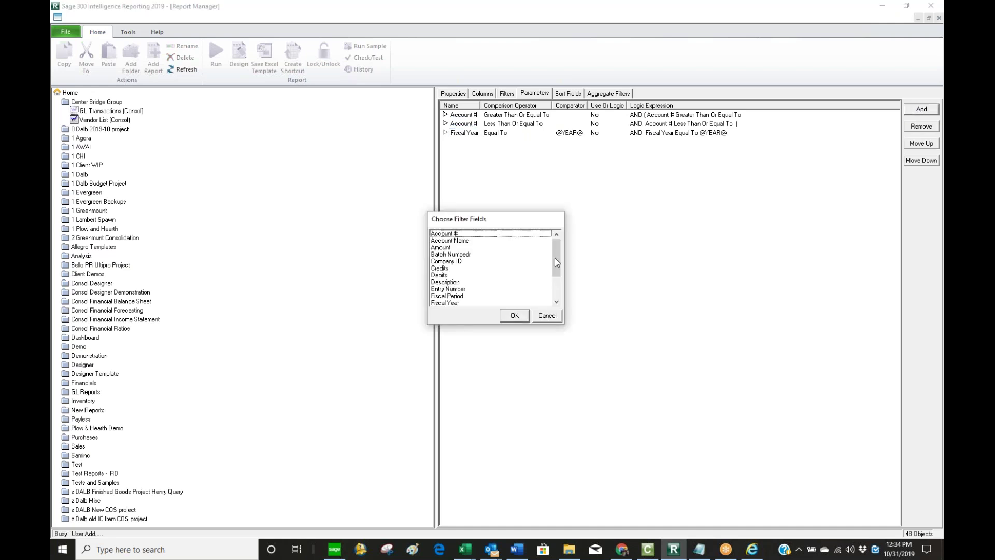
{"action": "left_click", "coordinate": [557, 302]}
{"action": "left_click", "coordinate": [556, 301]}
{"action": "left_click", "coordinate": [557, 302]}
{"action": "left_click", "coordinate": [557, 302]}
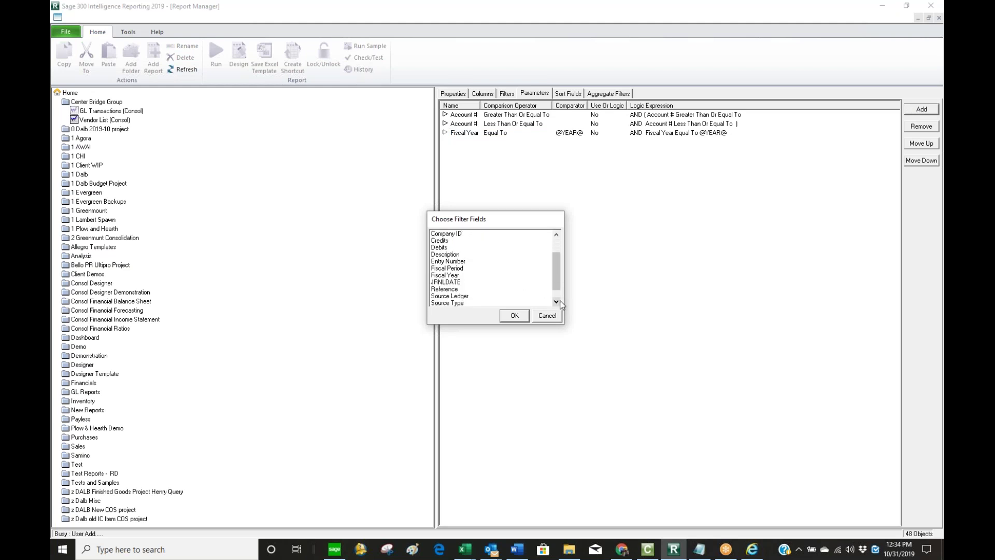
{"action": "left_click", "coordinate": [557, 302]}
{"action": "left_click", "coordinate": [557, 301]}
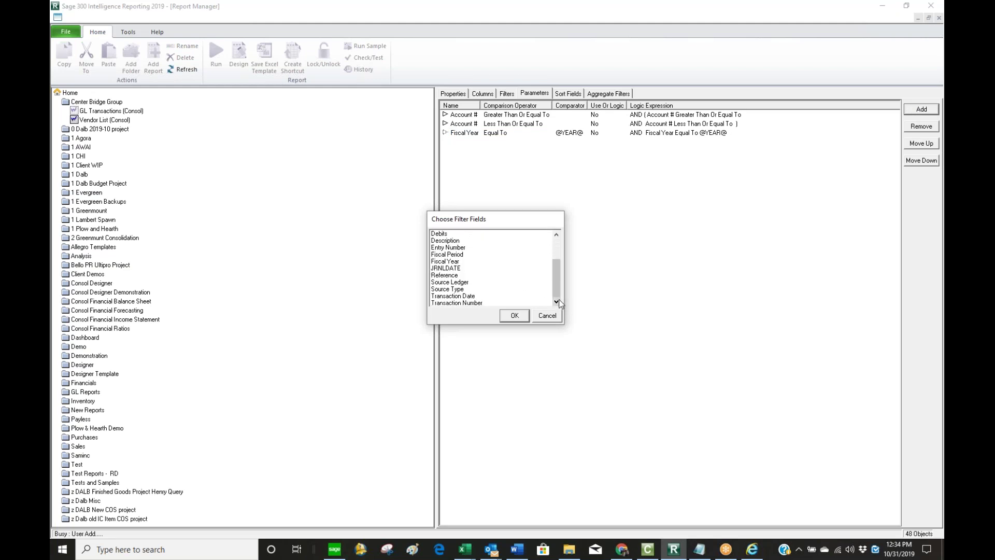
{"action": "left_click", "coordinate": [473, 297]}
{"action": "left_click", "coordinate": [514, 316]}
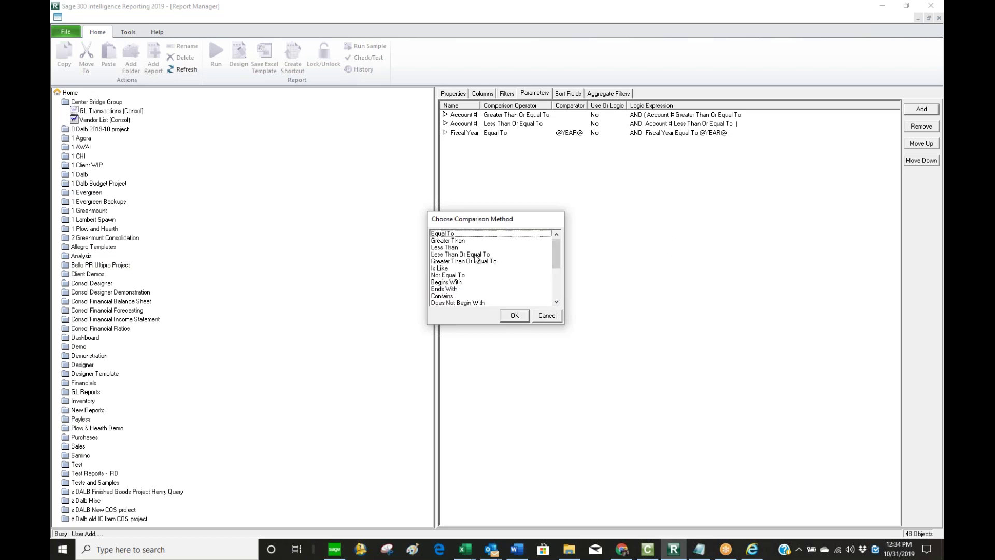
{"action": "left_click", "coordinate": [476, 261]}
{"action": "left_click", "coordinate": [514, 315]}
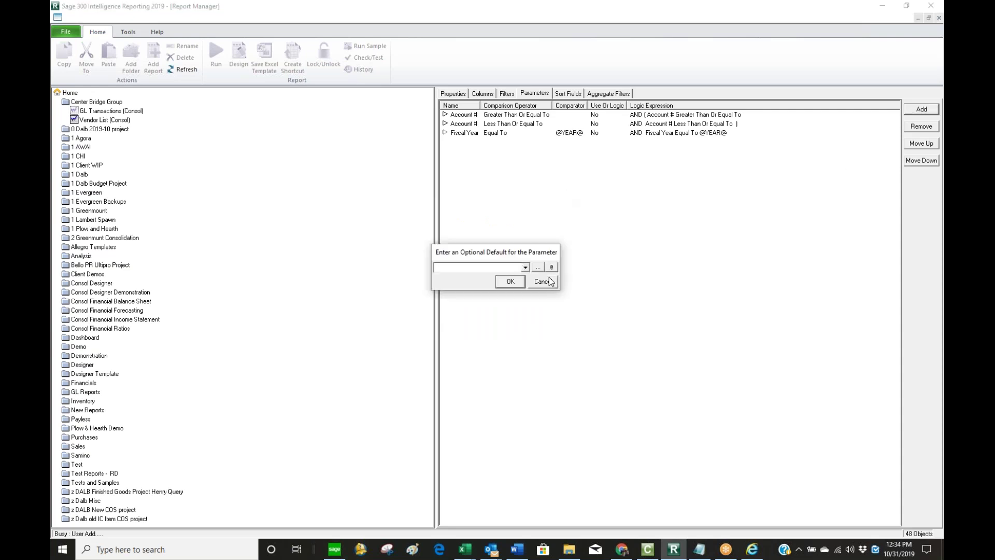
{"action": "left_click", "coordinate": [551, 267]}
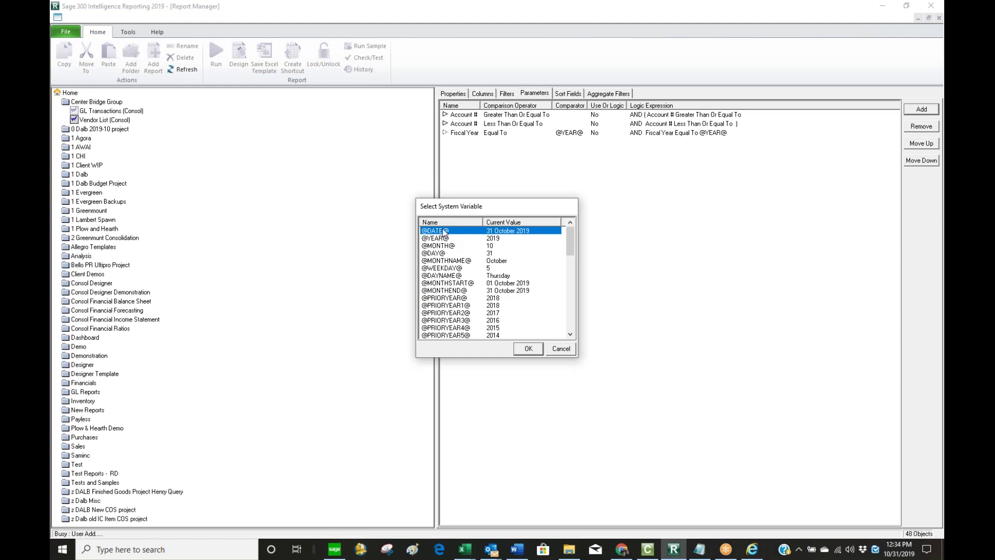
{"action": "left_click", "coordinate": [540, 348]}
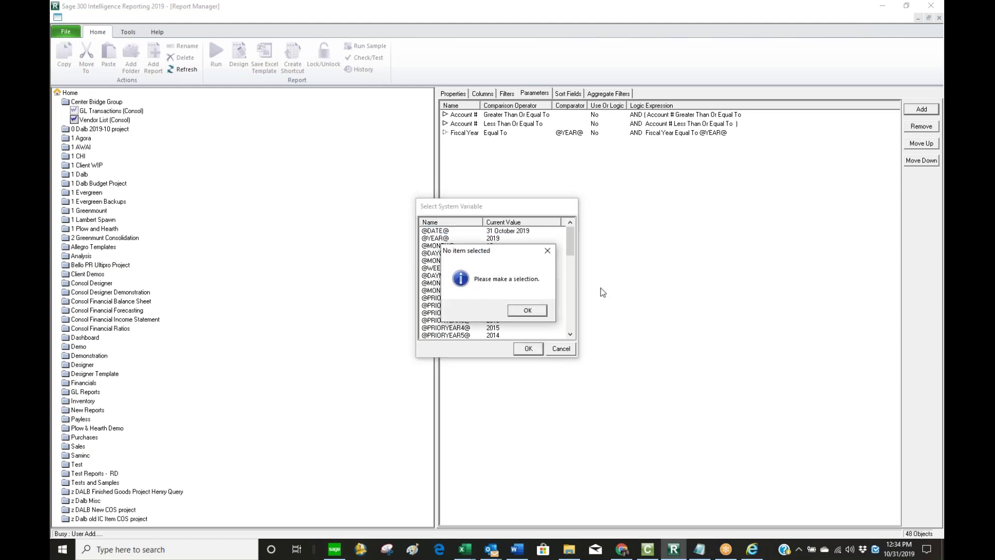
{"action": "left_click", "coordinate": [527, 311]}
{"action": "left_click", "coordinate": [441, 232]}
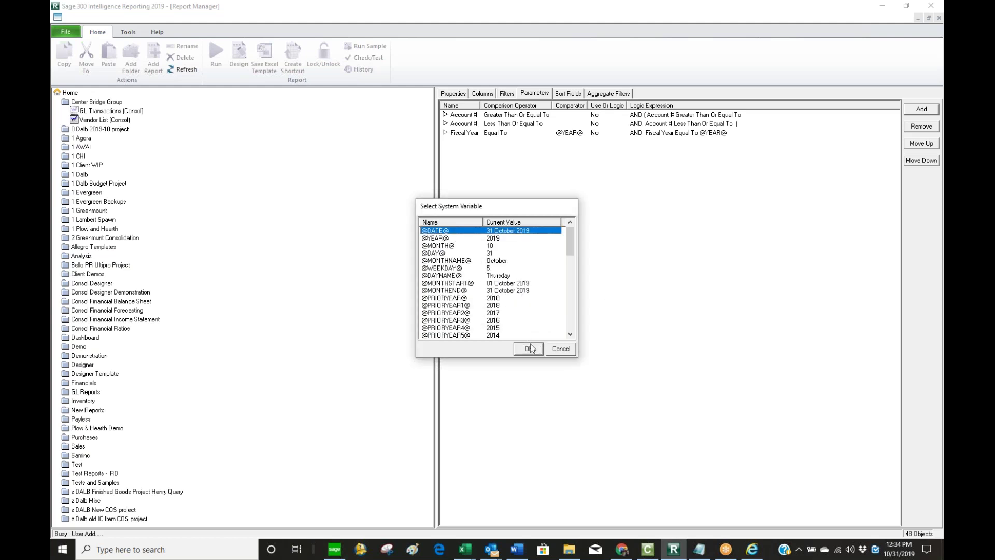
{"action": "left_click", "coordinate": [529, 348]}
{"action": "left_click", "coordinate": [511, 282]}
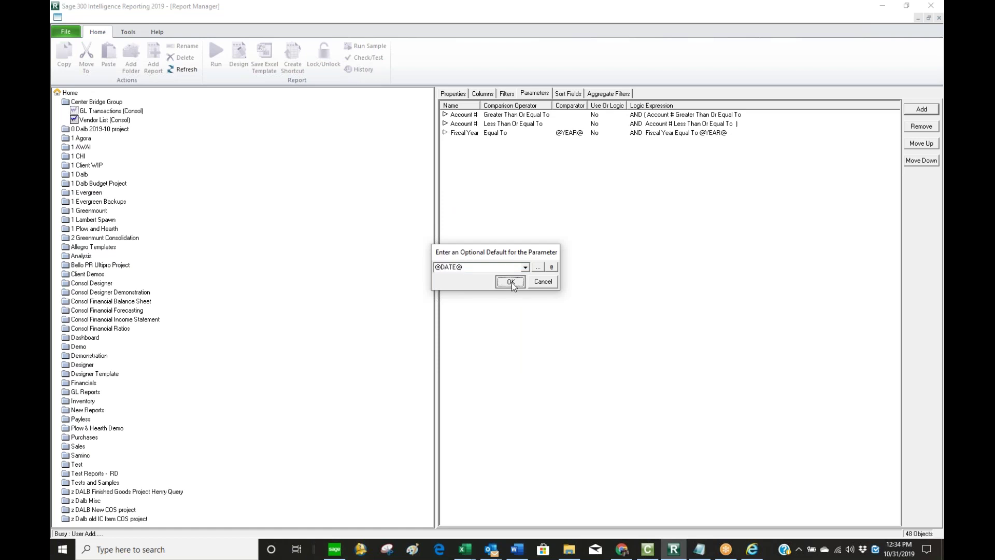
{"action": "left_click", "coordinate": [920, 110]}
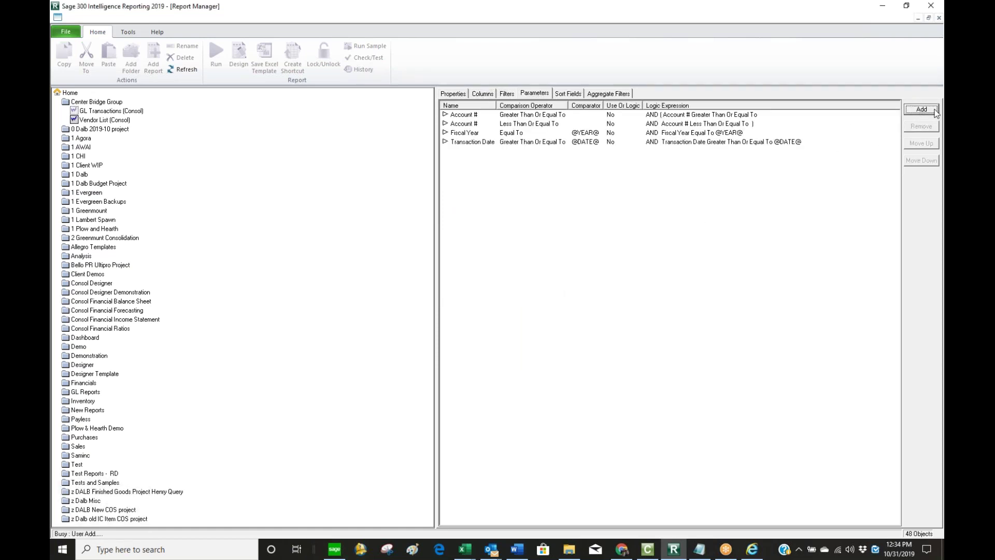
{"action": "scroll", "coordinate": [458, 285], "scroll_direction": "down", "scroll_amount": 2}
{"action": "left_click", "coordinate": [473, 302]}
{"action": "left_click", "coordinate": [521, 318]}
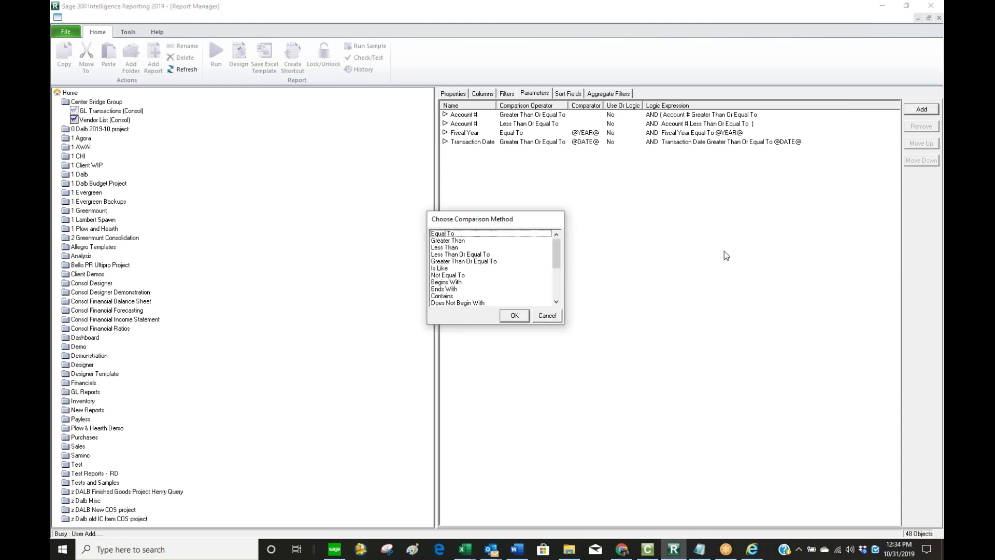
{"action": "left_click", "coordinate": [461, 255]}
{"action": "left_click", "coordinate": [515, 315]}
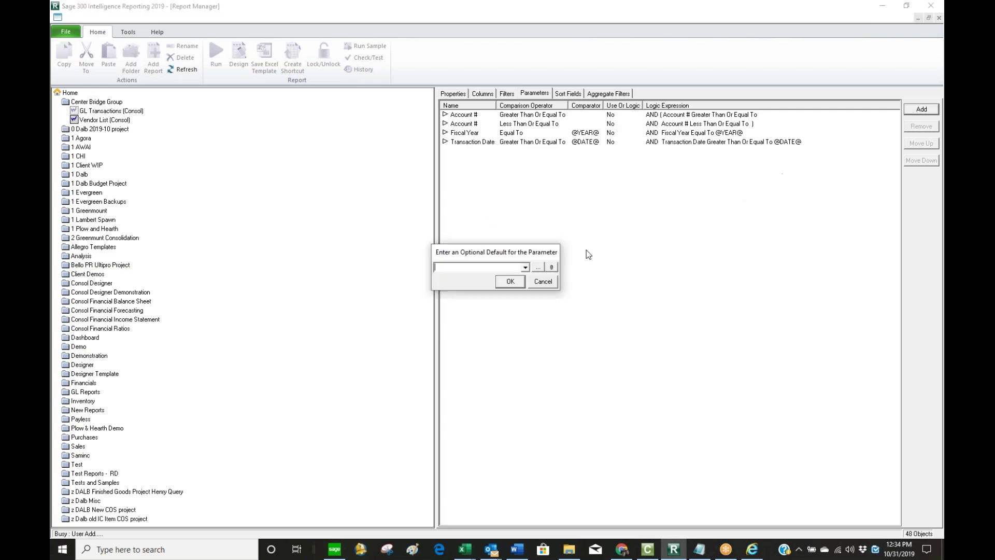
{"action": "left_click", "coordinate": [553, 268]}
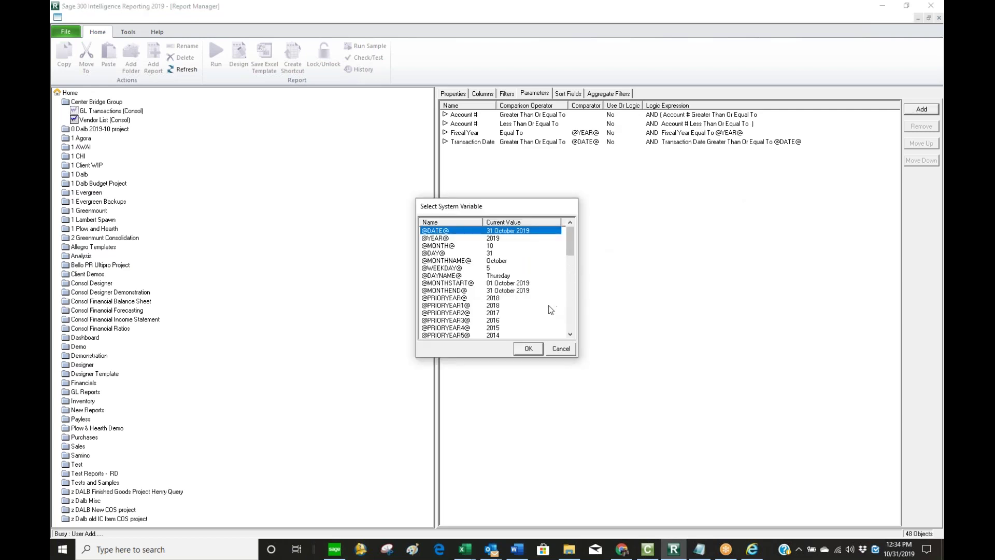
{"action": "left_click", "coordinate": [455, 291]}
{"action": "left_click", "coordinate": [533, 351]}
{"action": "left_click", "coordinate": [508, 284]}
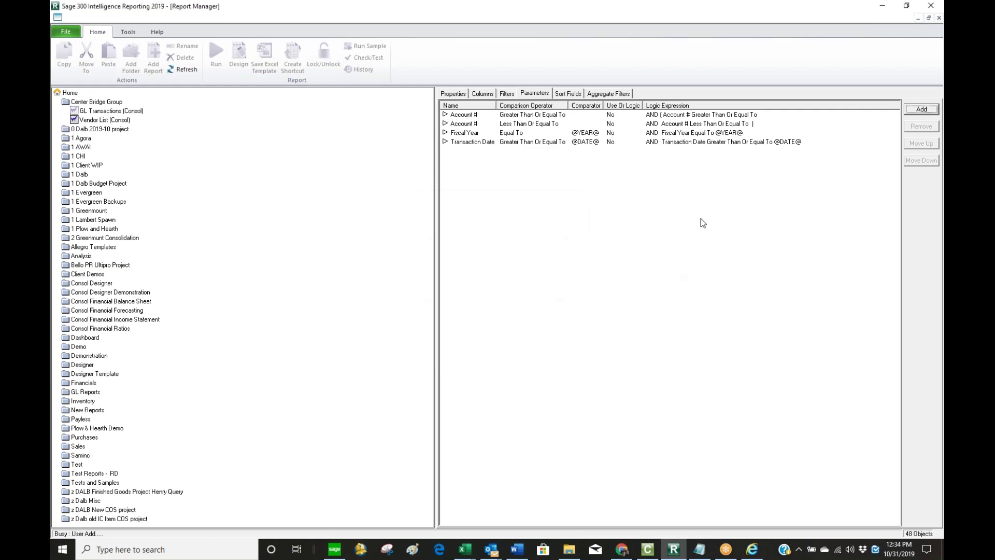
{"action": "right_click", "coordinate": [476, 143]}
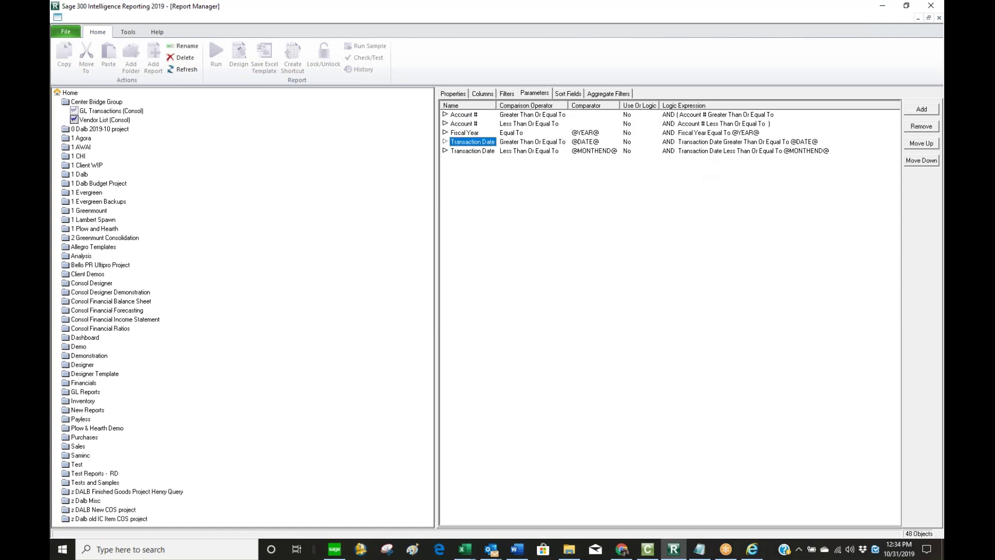
{"action": "left_click", "coordinate": [507, 160]}
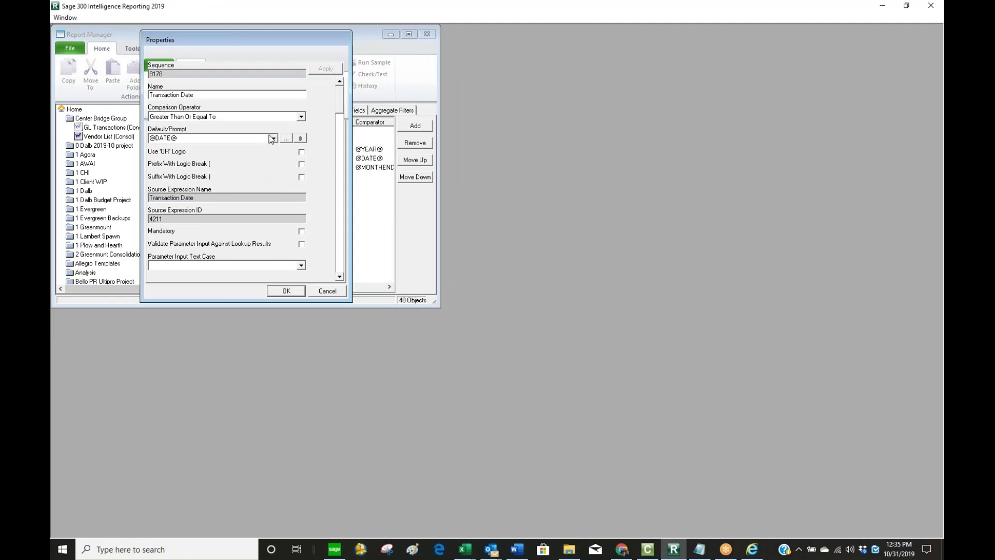
{"action": "left_click", "coordinate": [272, 139]}
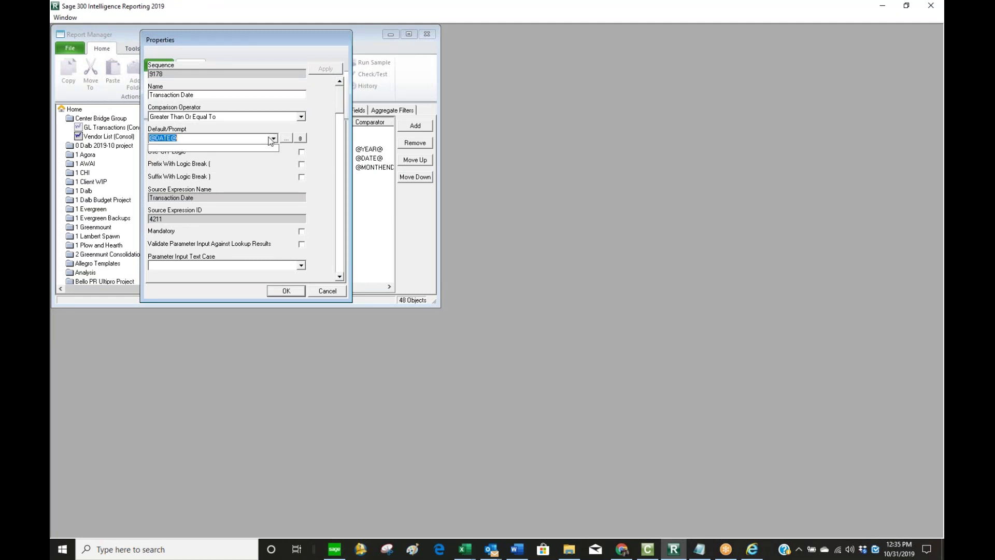
{"action": "left_click", "coordinate": [300, 138]}
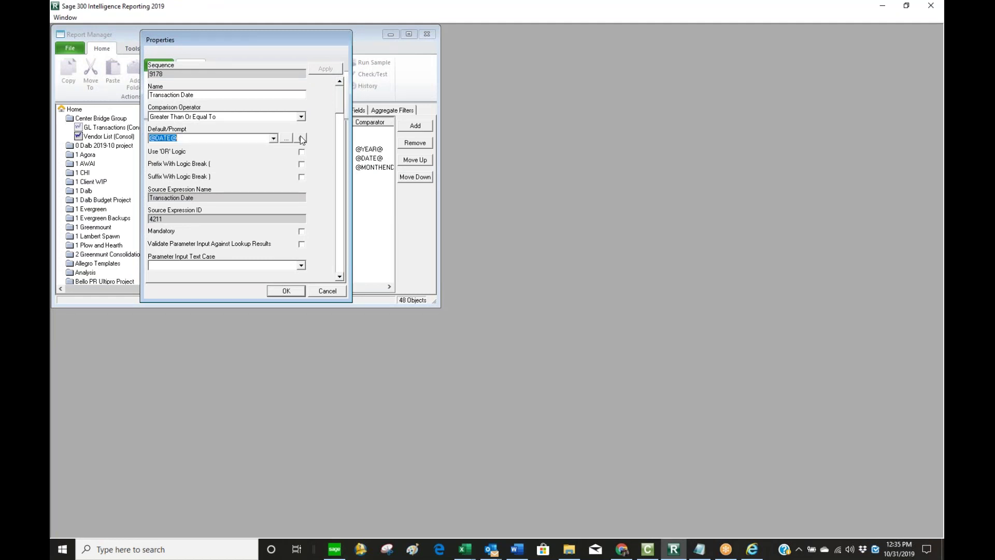
{"action": "left_click", "coordinate": [300, 138]}
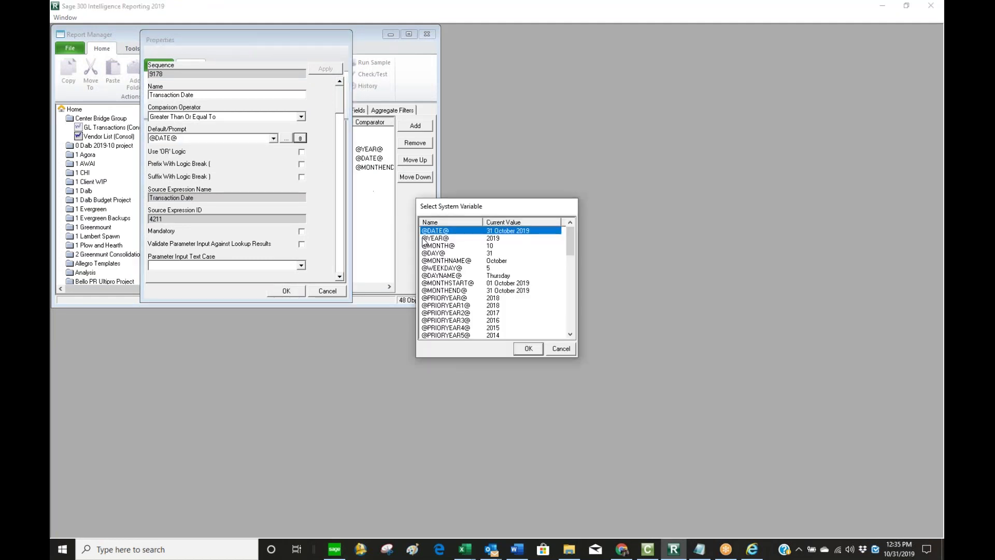
{"action": "left_click", "coordinate": [465, 284]}
{"action": "left_click", "coordinate": [528, 348]}
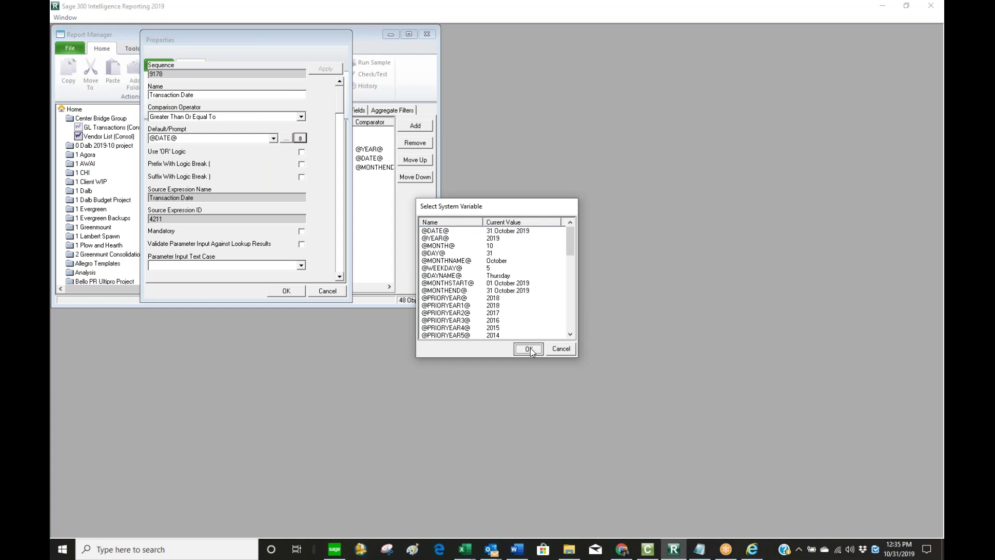
{"action": "left_click", "coordinate": [302, 164]}
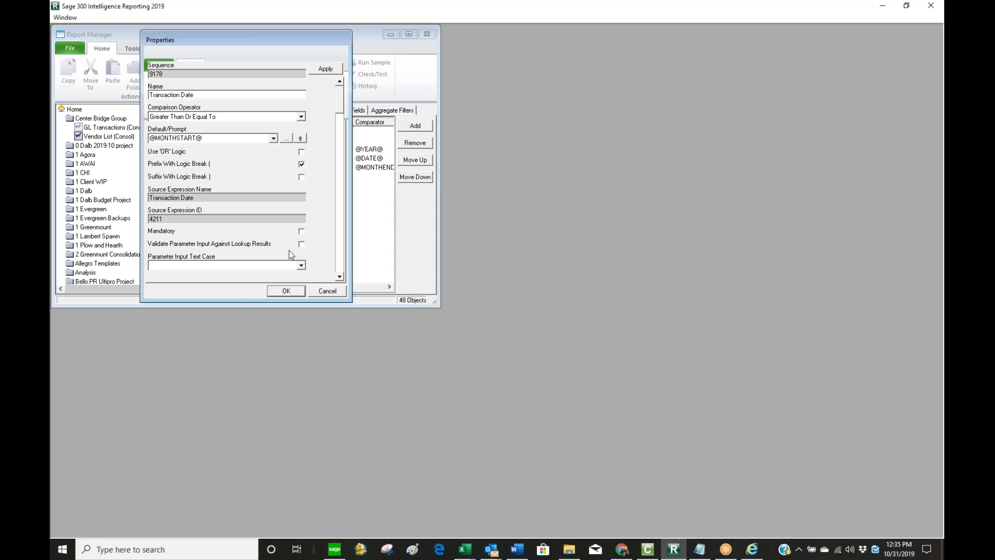
{"action": "left_click", "coordinate": [297, 291]}
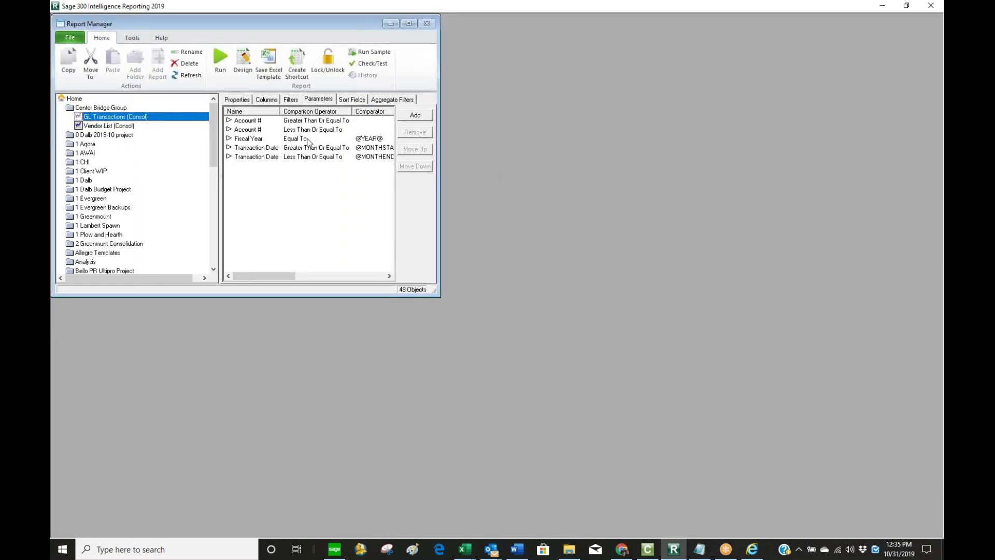
Enable Suffix With Logic Break on the Less Than Or Equal To Transaction Date parameter and maximize the Report Manager.
{"action": "left_click", "coordinate": [259, 157]}
{"action": "right_click", "coordinate": [260, 156]}
{"action": "left_click", "coordinate": [281, 173]}
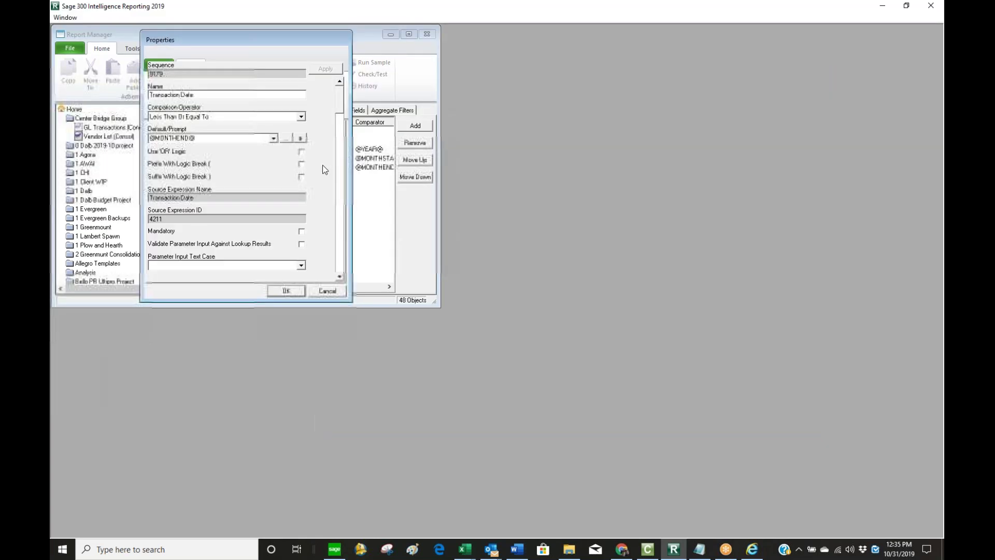
{"action": "left_click", "coordinate": [302, 177]}
{"action": "left_click", "coordinate": [290, 291]}
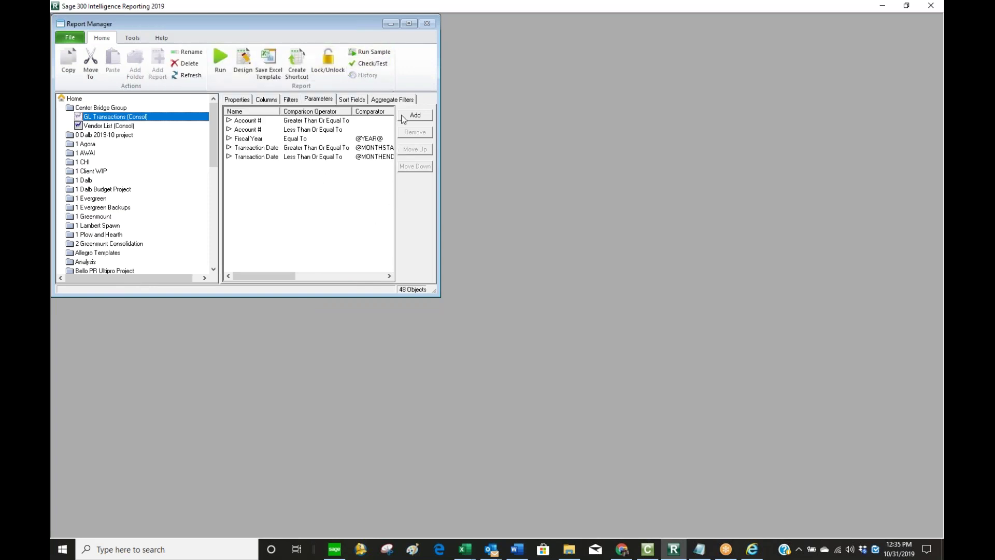
{"action": "left_click", "coordinate": [409, 23]}
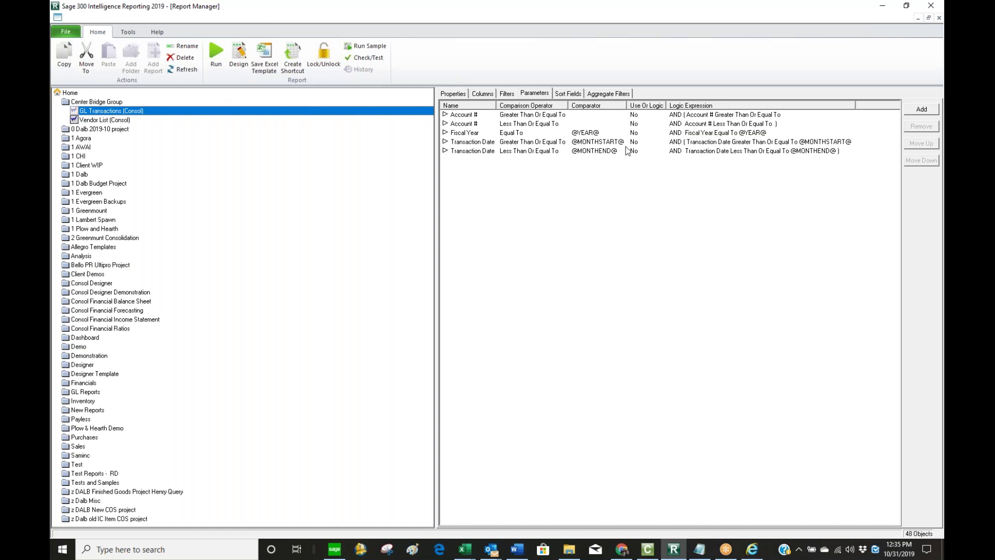
Switch to Notepad, add the sample year-period values 2019-01 and 2020-03 below the expressions, and return to the Report Manager.
{"action": "left_click", "coordinate": [463, 133]}
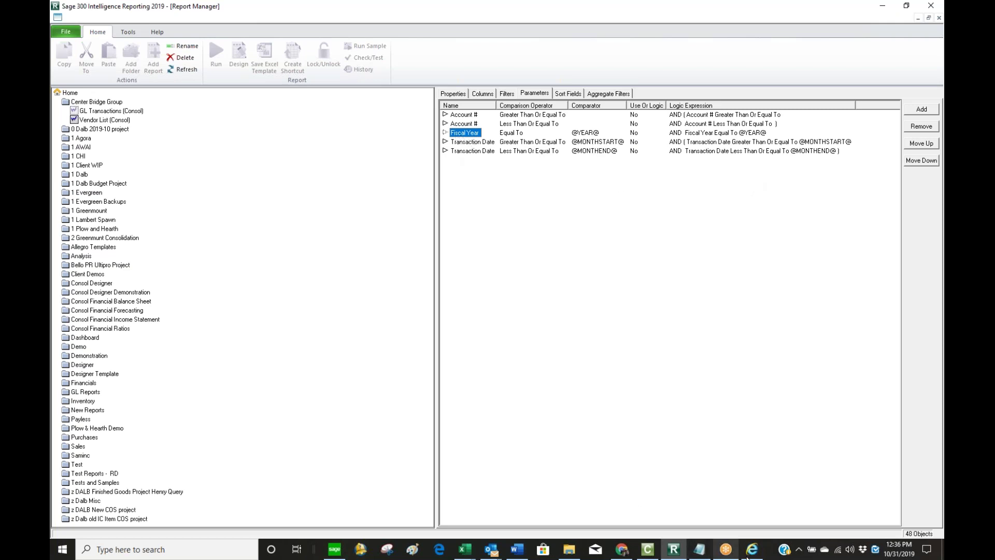
{"action": "left_click", "coordinate": [699, 549]}
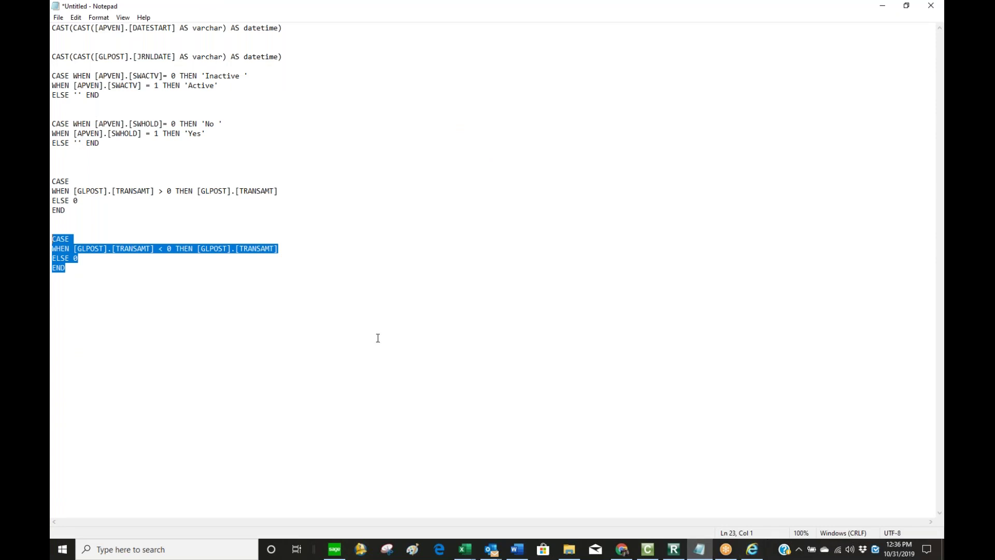
{"action": "left_click", "coordinate": [219, 275]}
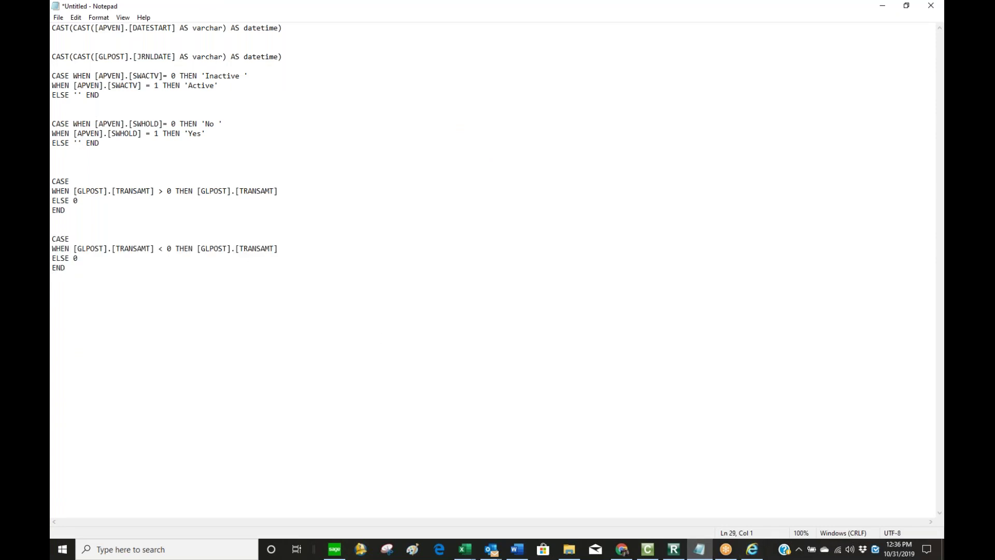
{"action": "type", "text": "2019-01"}
{"action": "left_click", "coordinate": [931, 5]}
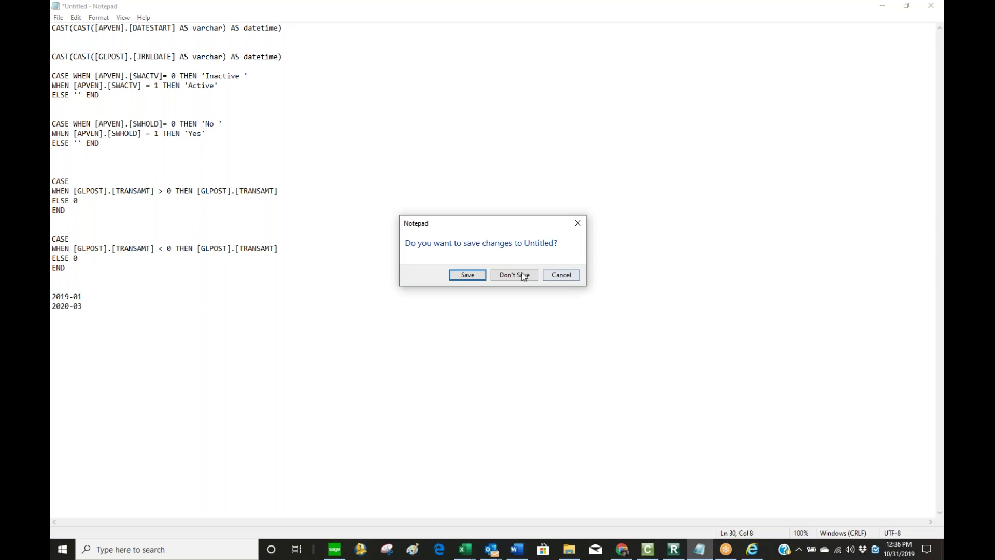
{"action": "left_click", "coordinate": [571, 275]}
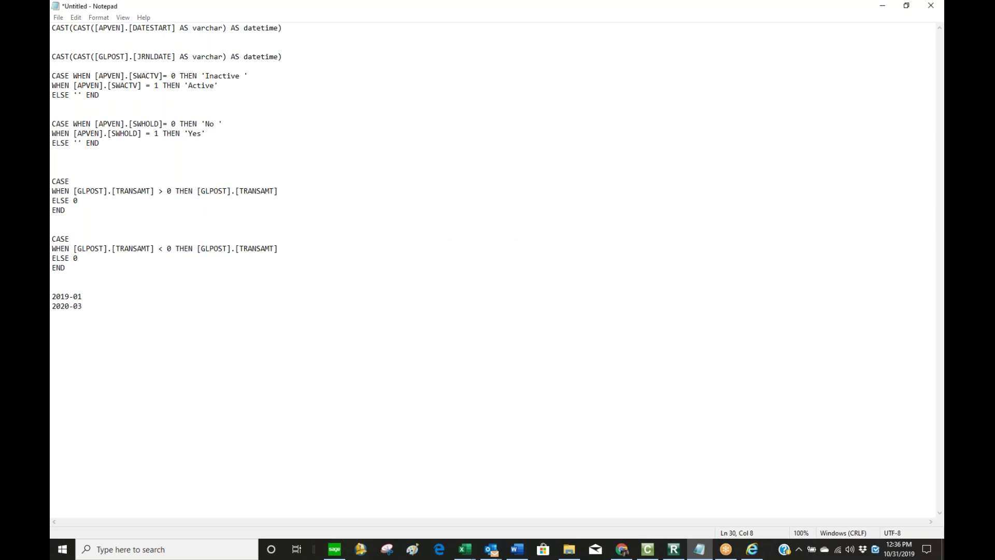
{"action": "left_click", "coordinate": [882, 6]}
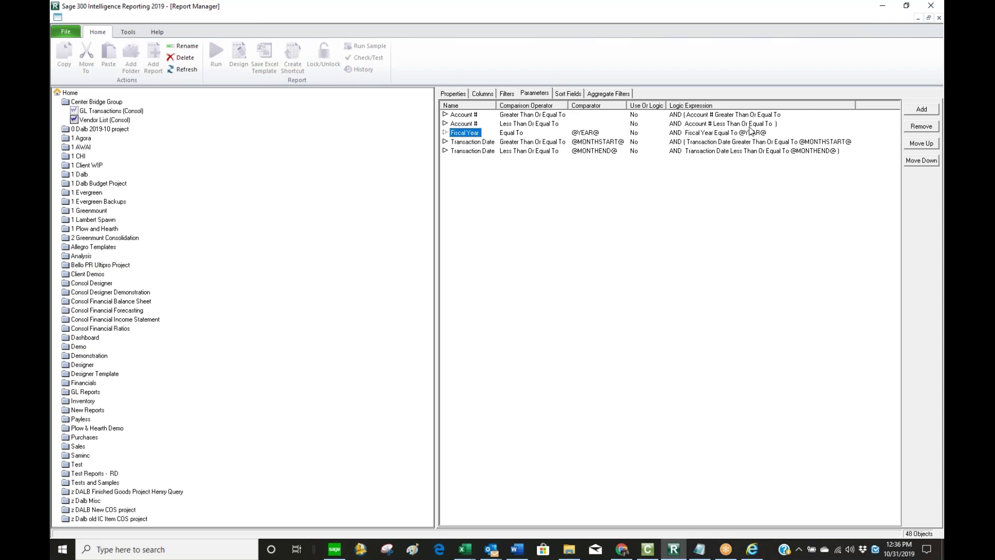
Remove the Fiscal Year parameter and run the GL Transactions (Consol) report.
{"action": "left_click", "coordinate": [921, 127]}
{"action": "left_click", "coordinate": [537, 311]}
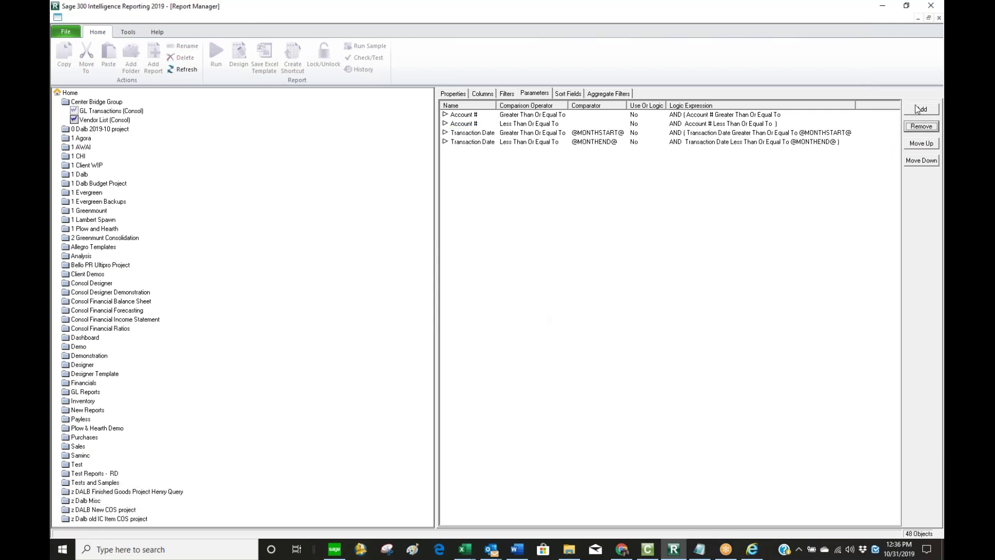
{"action": "left_click", "coordinate": [104, 110]}
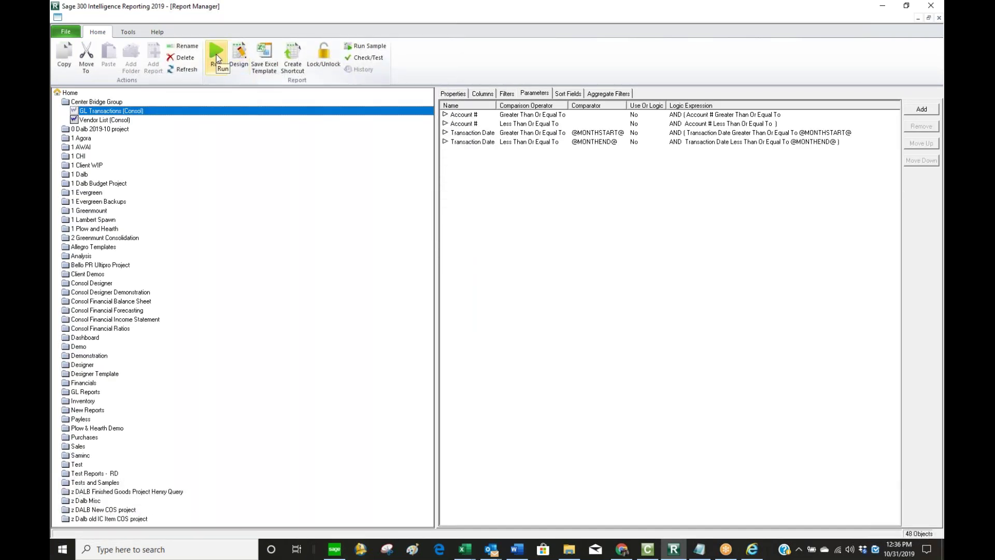
{"action": "left_click", "coordinate": [216, 54]}
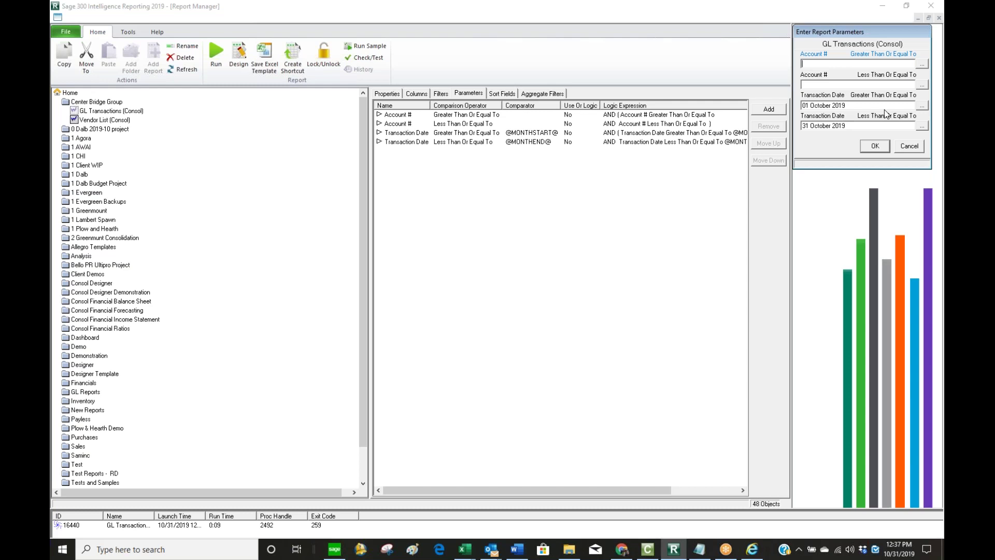
Set the report's Account # range from 1000 to 1030 using the lookup lists.
{"action": "left_click", "coordinate": [922, 66]}
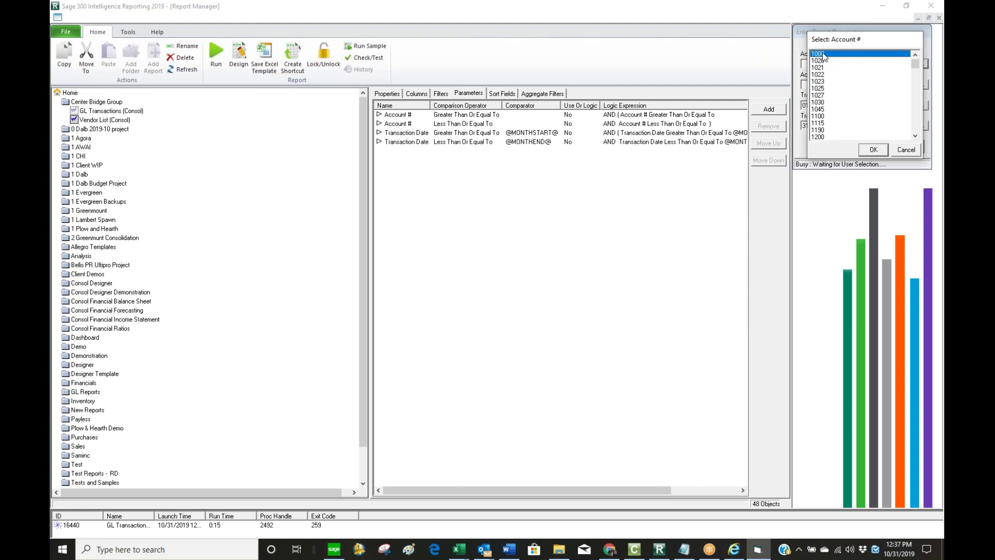
{"action": "left_click_drag", "start_coordinate": [915, 64], "coordinate": [876, 55]}
{"action": "left_click", "coordinate": [874, 149]}
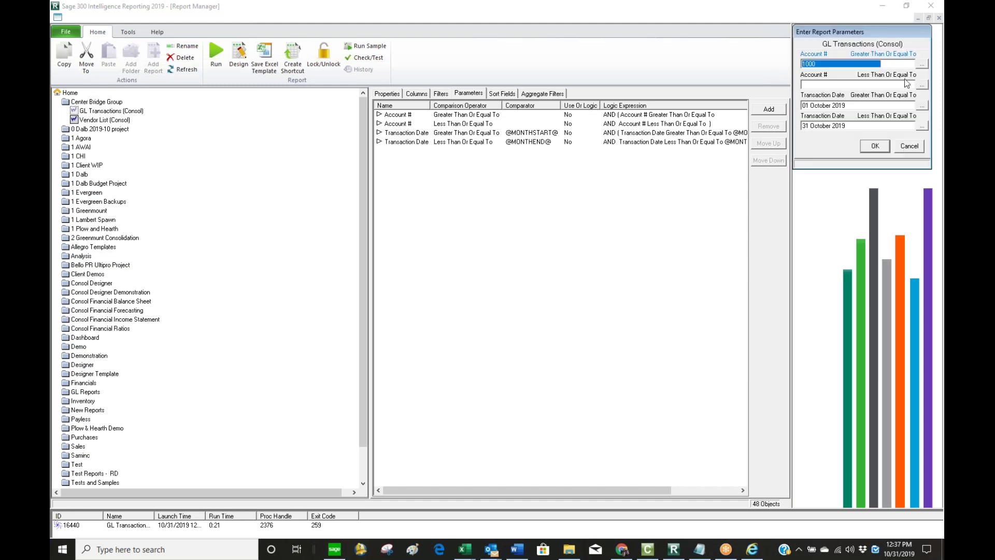
{"action": "left_click", "coordinate": [922, 84]}
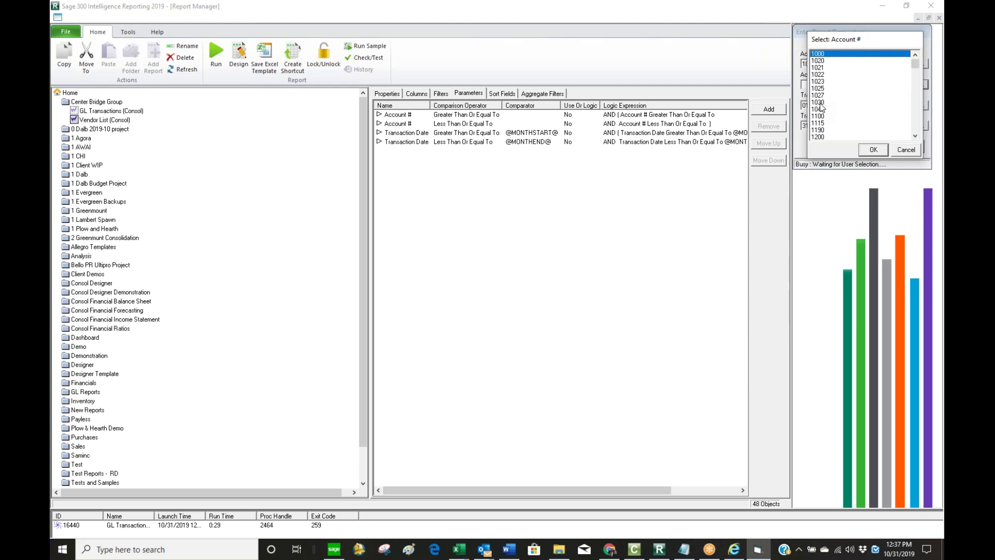
{"action": "left_click", "coordinate": [819, 103]}
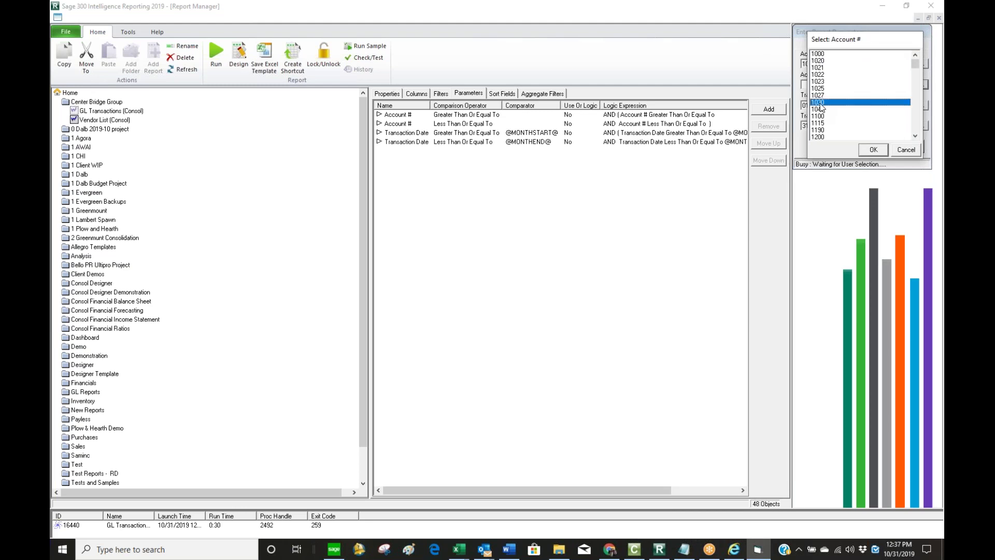
{"action": "left_click", "coordinate": [876, 150]}
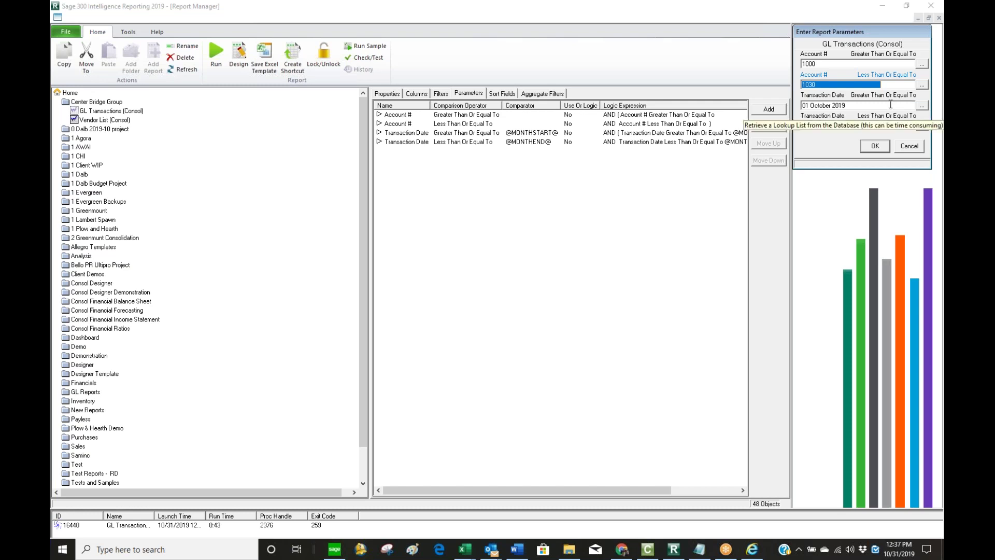
Set the Transaction Date range from 01 May 2020 to 31 May 2020 and generate the report.
{"action": "left_click", "coordinate": [871, 106]}
{"action": "key", "text": "Home"}
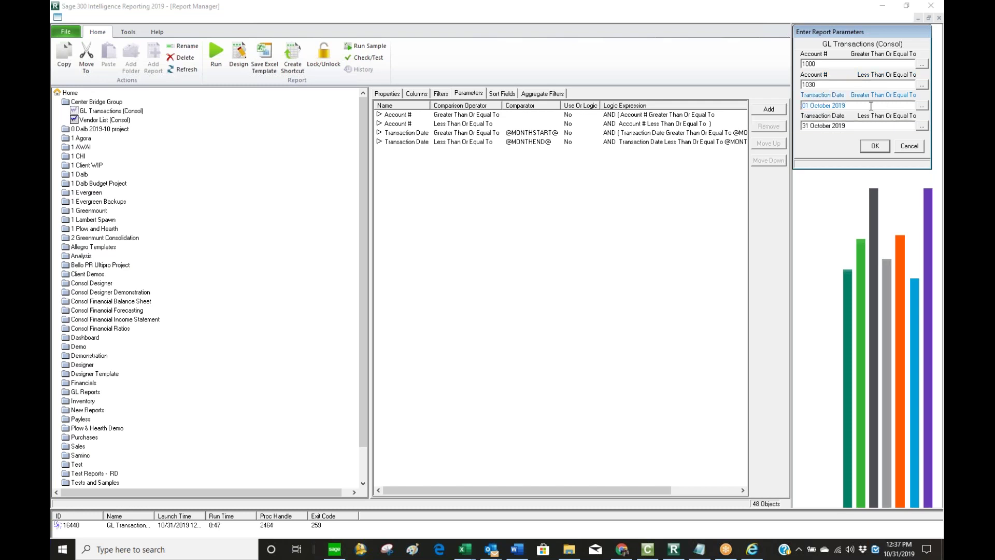
{"action": "key", "text": "shift+End"}
{"action": "type", "text": "01 Ma"}
{"action": "key", "text": "Tab"}
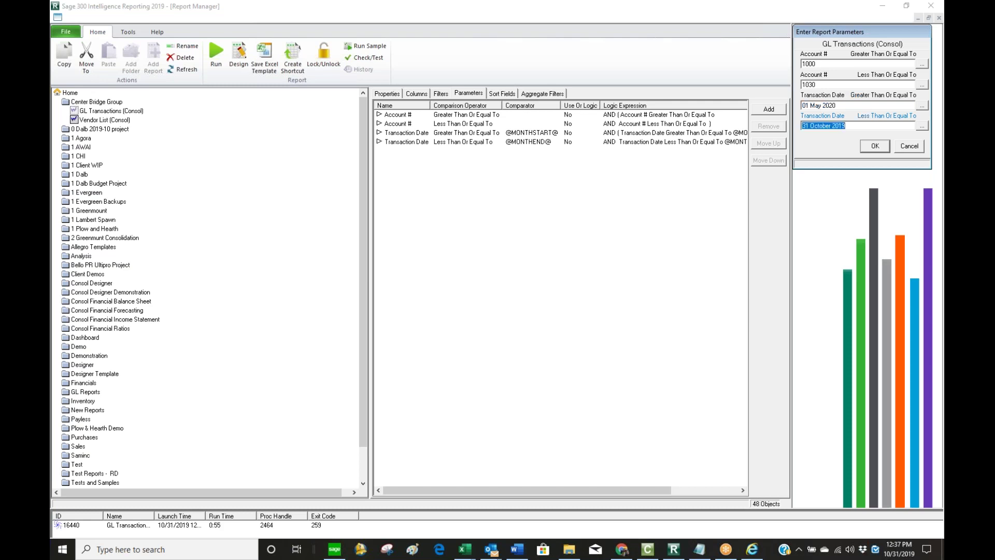
{"action": "type", "text": "31 May 2020"}
{"action": "left_click", "coordinate": [875, 147]}
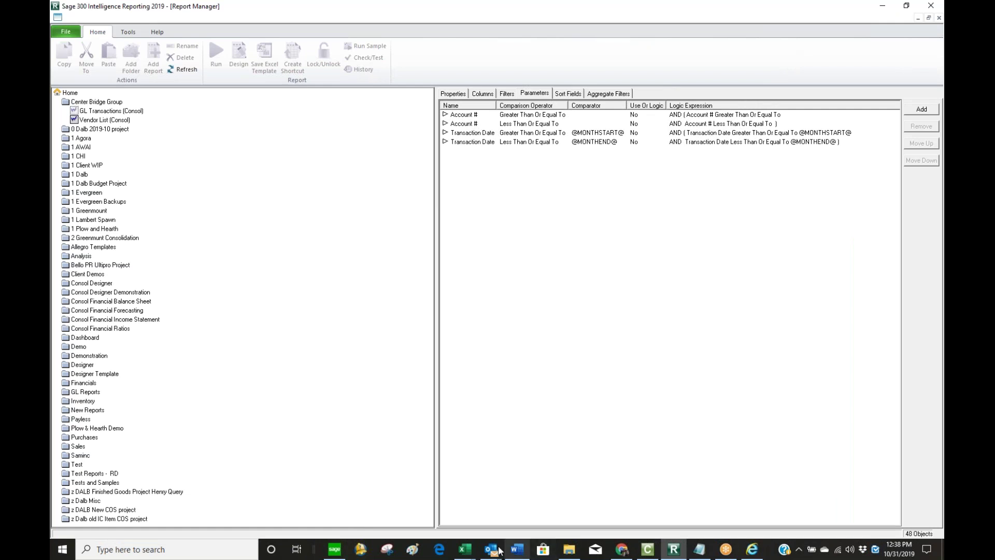
Switch to the GL Transactions (Consol)1 workbook in Excel and examine the Account # and Company ID columns.
{"action": "mouse_move", "coordinate": [465, 550]}
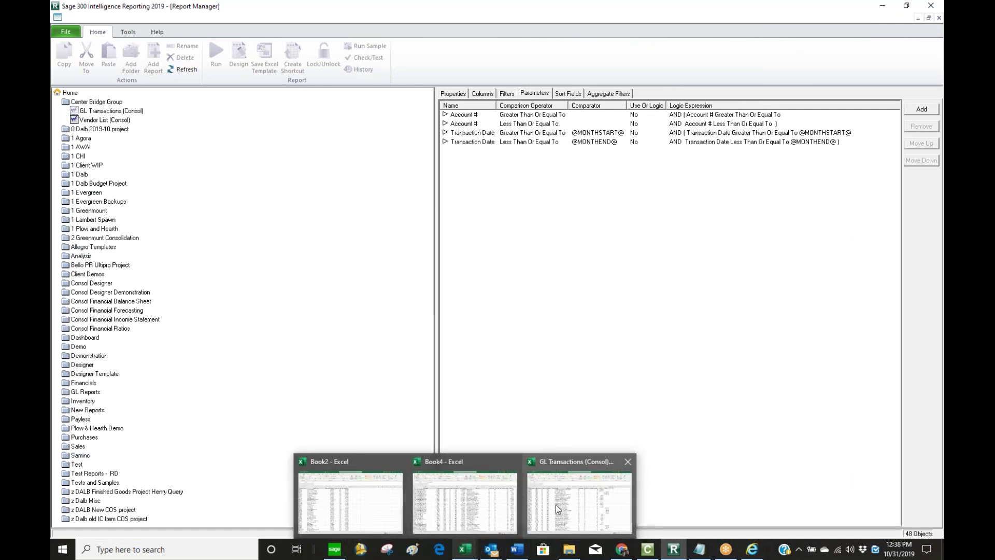
{"action": "mouse_move", "coordinate": [556, 505]}
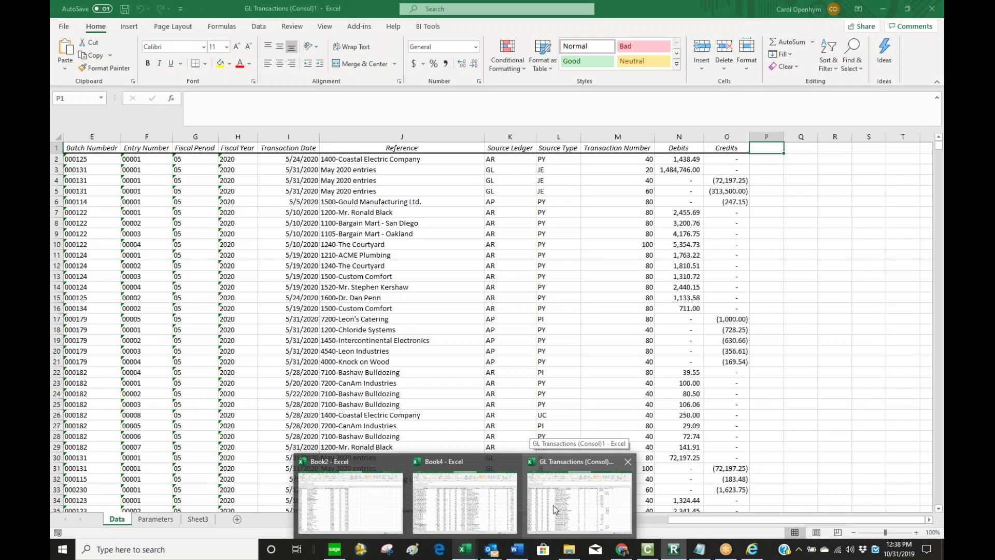
{"action": "left_click", "coordinate": [553, 505]}
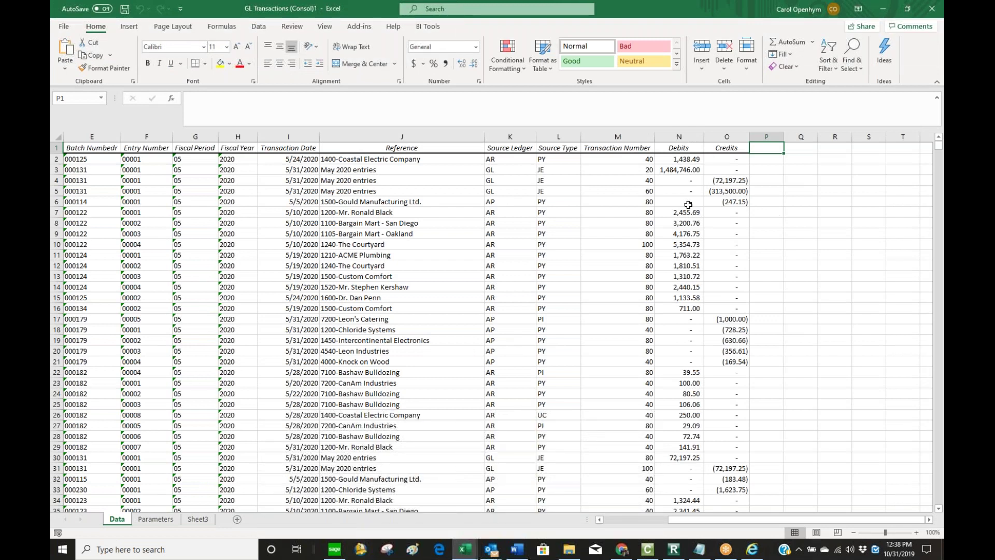
{"action": "left_click", "coordinate": [221, 159]}
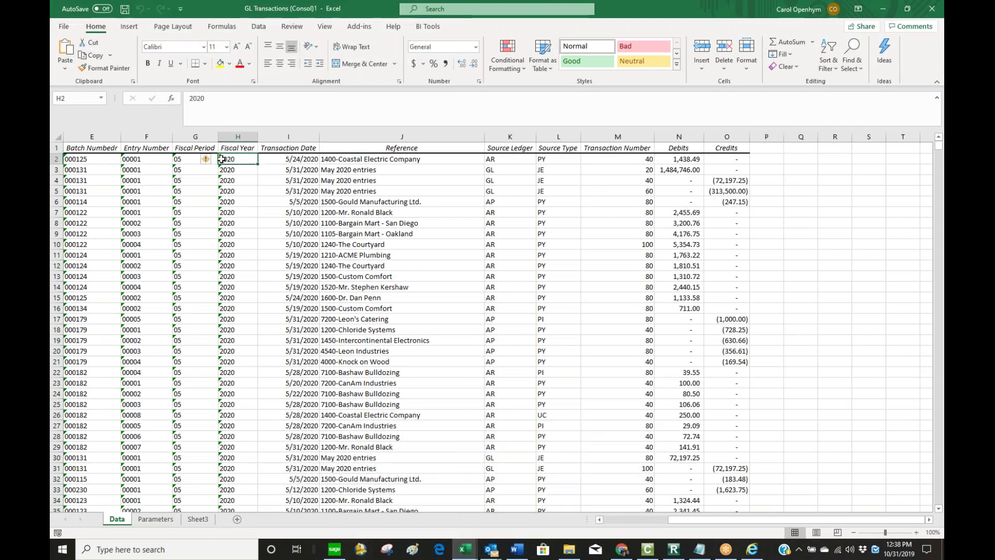
{"action": "left_click", "coordinate": [74, 157]}
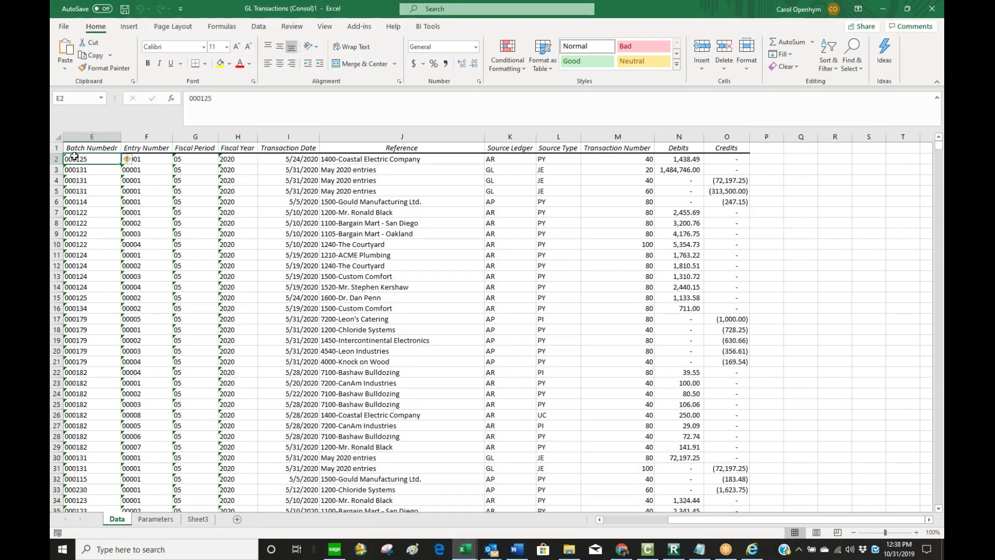
{"action": "key", "text": "Left"}
{"action": "key", "text": "Left"}
{"action": "key", "text": "Left"}
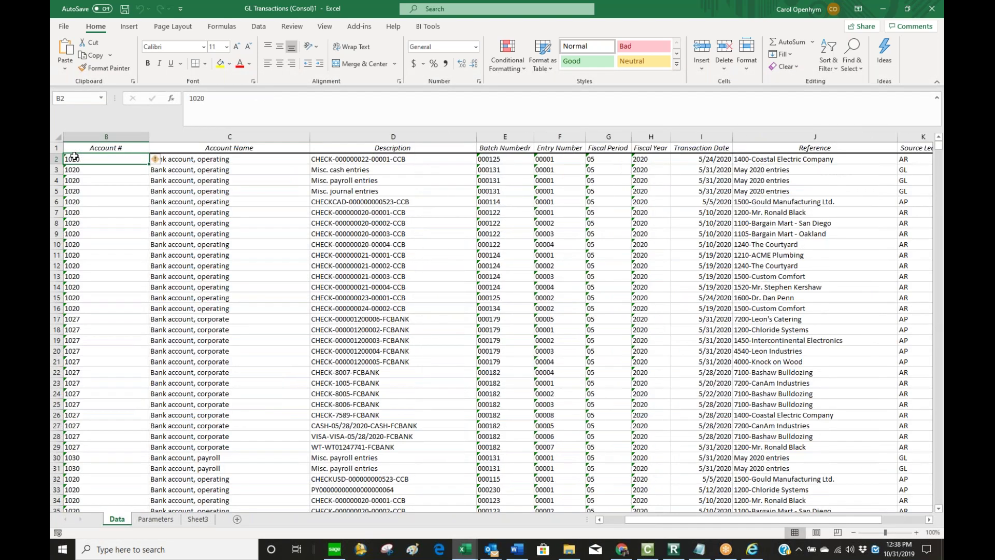
{"action": "key", "text": "Page_Down"}
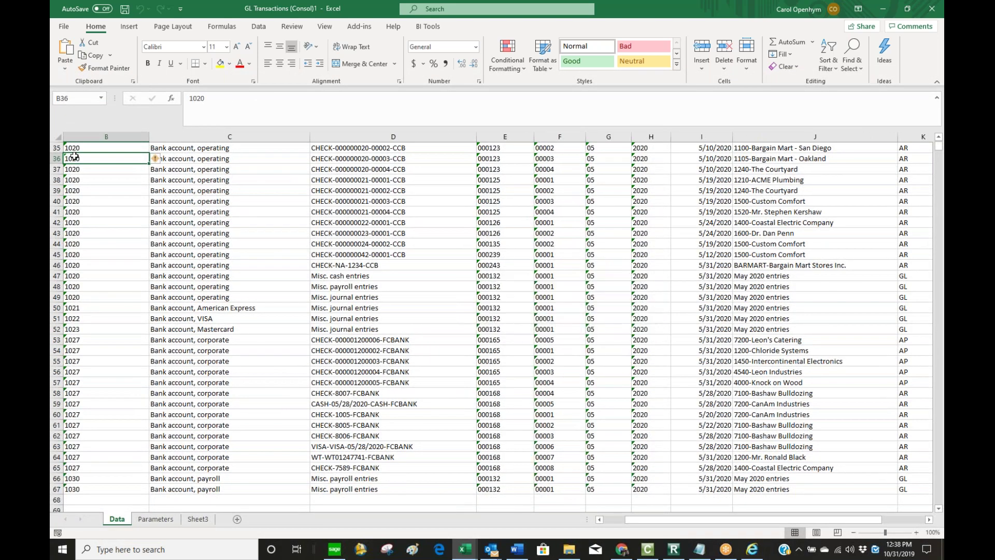
{"action": "key", "text": "ctrl+Home"}
{"action": "key", "text": "Page_Down"}
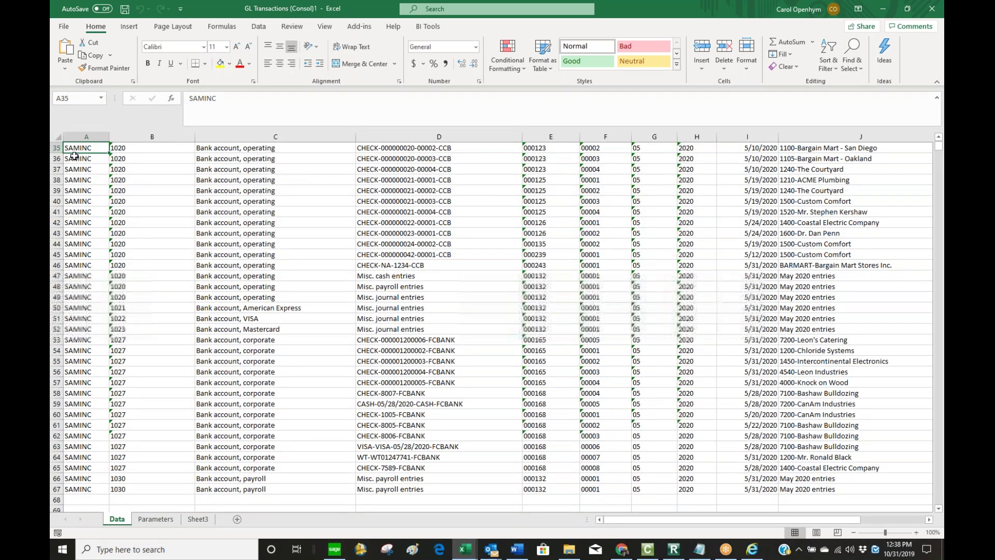
Check the account numbers down to the last SAMINC rows and go back to the Account # header.
{"action": "key", "text": "Right"}
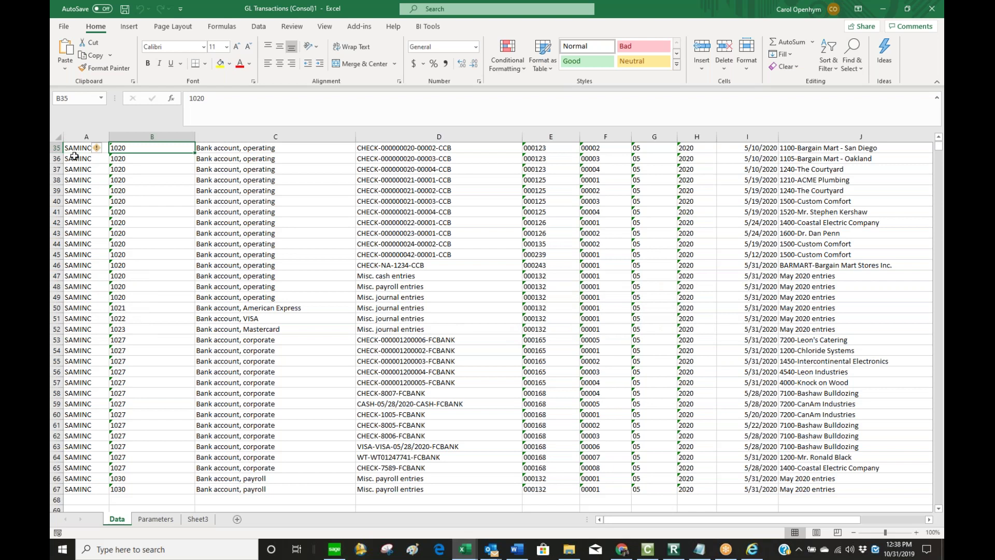
{"action": "key", "text": "Down"}
{"action": "key", "text": "Down"}
{"action": "key", "text": "Down"}
{"action": "key", "text": "Down"}
{"action": "key", "text": "Down"}
{"action": "key", "text": "Down"}
{"action": "key", "text": "Down"}
{"action": "key", "text": "Down"}
{"action": "key", "text": "Down"}
{"action": "key", "text": "Down"}
{"action": "key", "text": "Down"}
{"action": "key", "text": "Down"}
{"action": "key", "text": "Down"}
{"action": "key", "text": "Down"}
{"action": "key", "text": "Down"}
{"action": "key", "text": "Down"}
{"action": "key", "text": "Down"}
{"action": "key", "text": "Down"}
{"action": "key", "text": "Down"}
{"action": "key", "text": "Down"}
{"action": "key", "text": "Down"}
{"action": "key", "text": "Down"}
{"action": "key", "text": "Up"}
{"action": "key", "text": "ctrl+Up"}
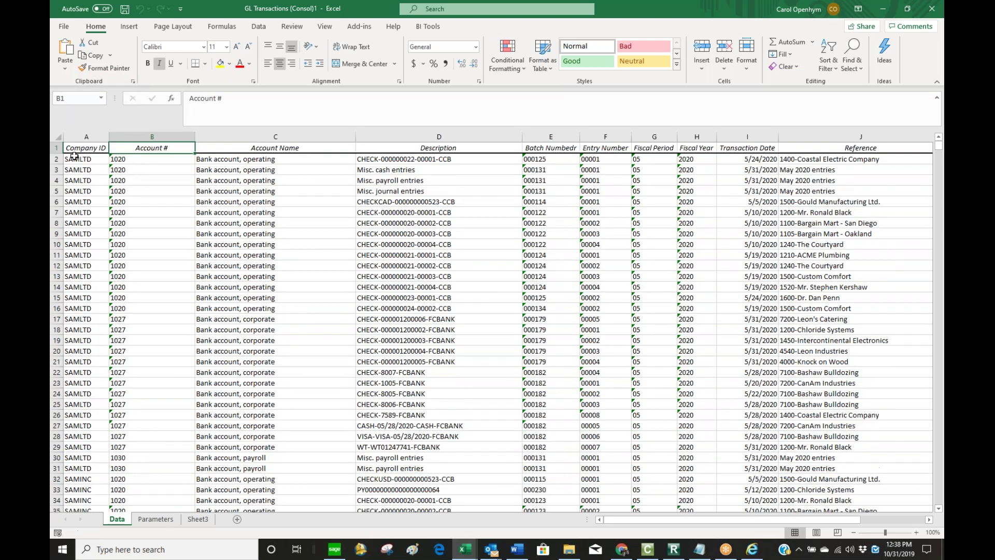
Examine the Transaction Date, Fiscal Period and Entry Number columns through the report rows.
{"action": "key", "text": "Right"}
{"action": "key", "text": "Right"}
{"action": "key", "text": "Right"}
{"action": "key", "text": "Right"}
{"action": "key", "text": "Right"}
{"action": "key", "text": "Right"}
{"action": "key", "text": "Right"}
{"action": "key", "text": "Down"}
{"action": "key", "text": "Page_Down"}
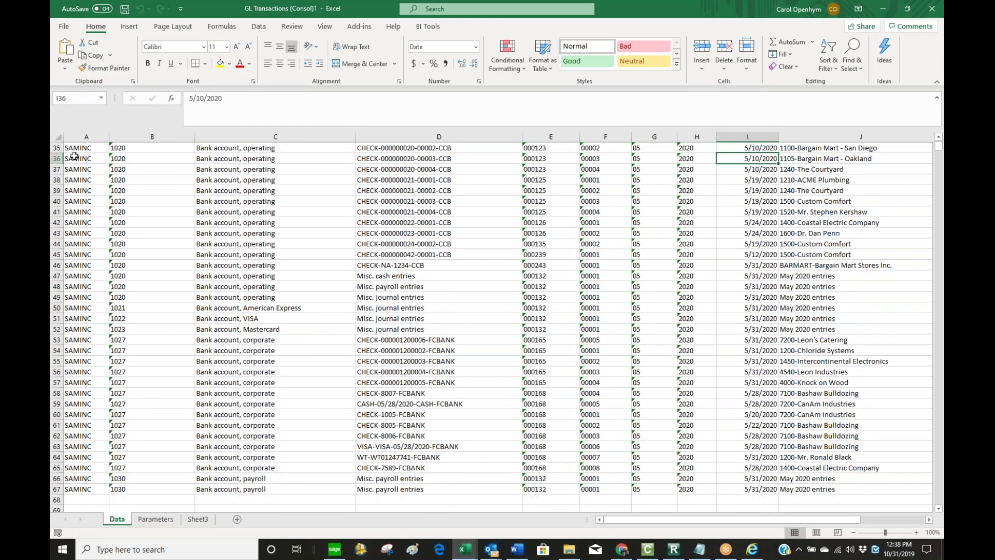
{"action": "key", "text": "Page_Up"}
{"action": "key", "text": "Up"}
{"action": "key", "text": "Left"}
{"action": "key", "text": "Left"}
{"action": "key", "text": "Left"}
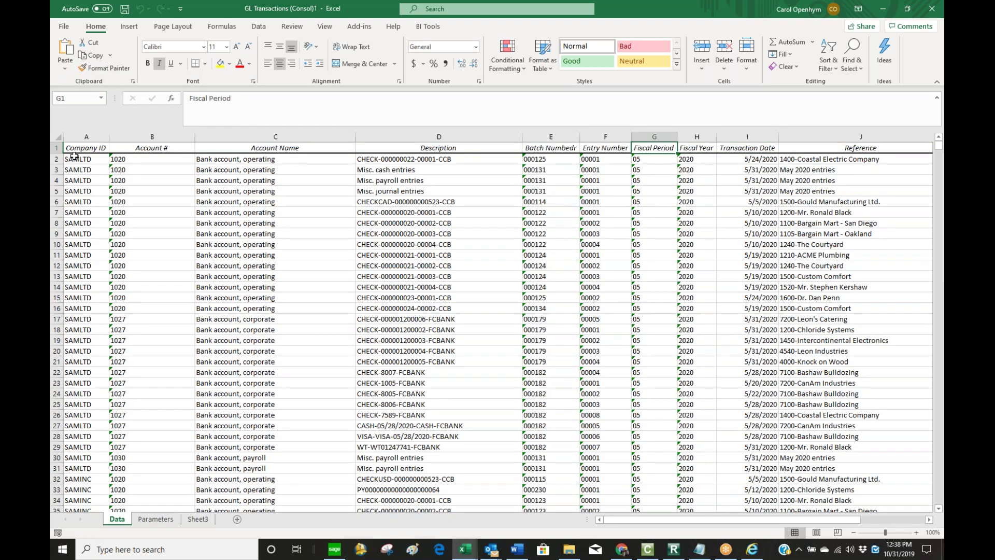
{"action": "key", "text": "Page_Down"}
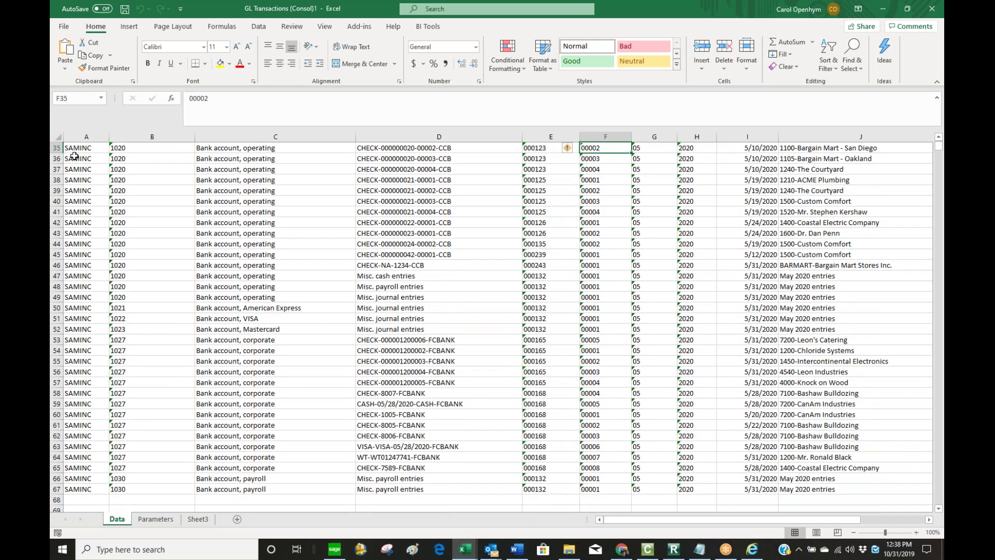
{"action": "key", "text": "Page_Up"}
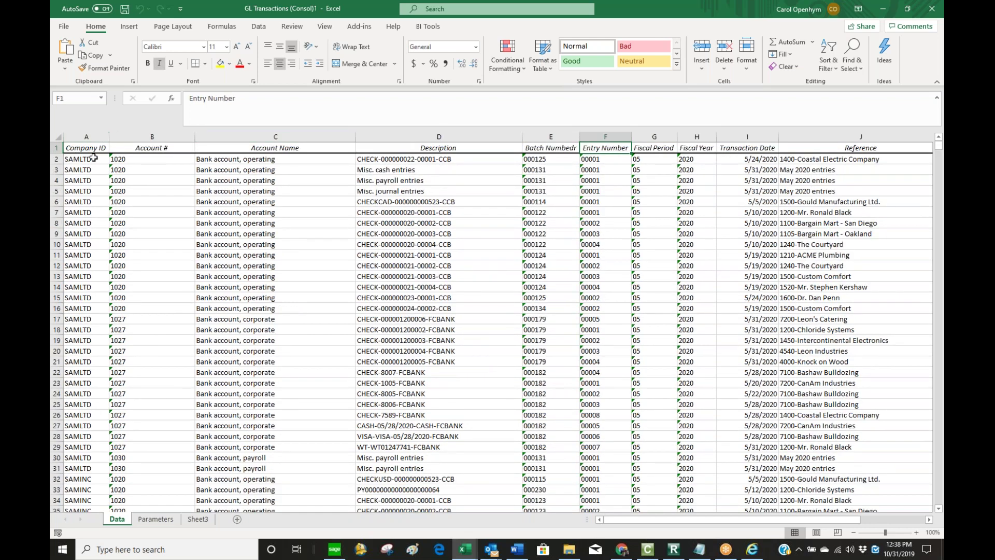
Close the GL Transactions (Consol)1 workbook and return to the Report Manager.
{"action": "left_click", "coordinate": [94, 157]}
{"action": "left_click", "coordinate": [932, 9]}
{"action": "left_click", "coordinate": [571, 311]}
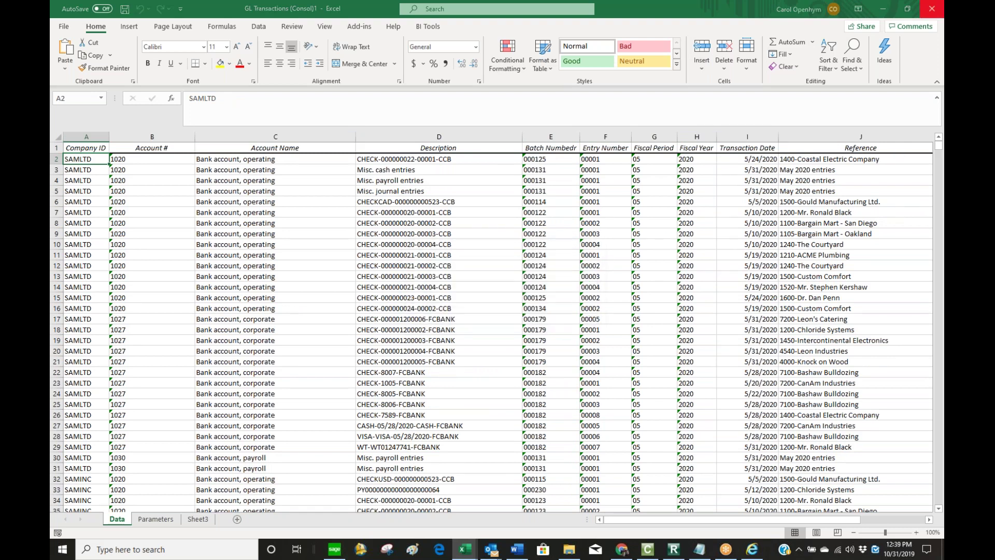
{"action": "left_click", "coordinate": [881, 9]}
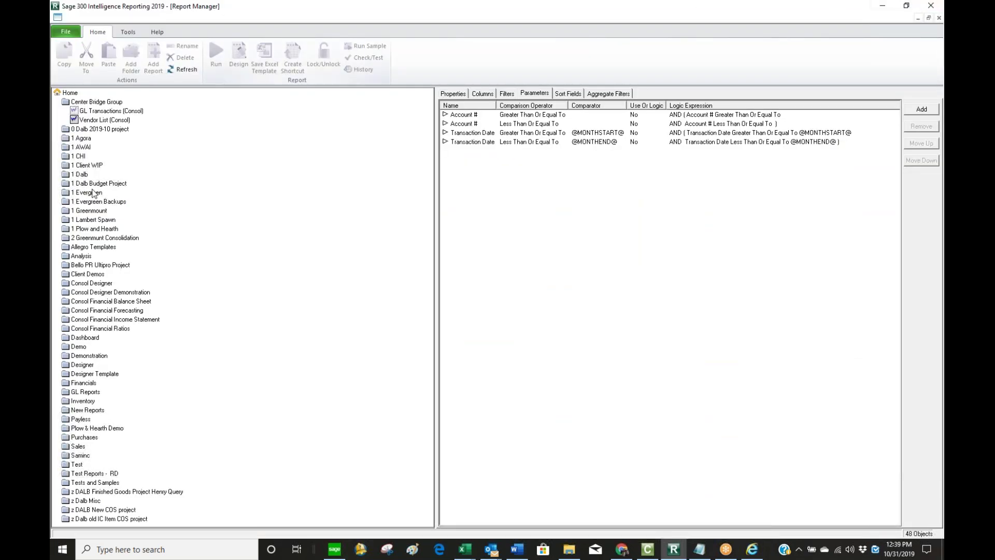
Start exporting the GL Transactions (Consol) report and create a Center Bridge folder inside 1 SI Exports.
{"action": "right_click", "coordinate": [115, 113]}
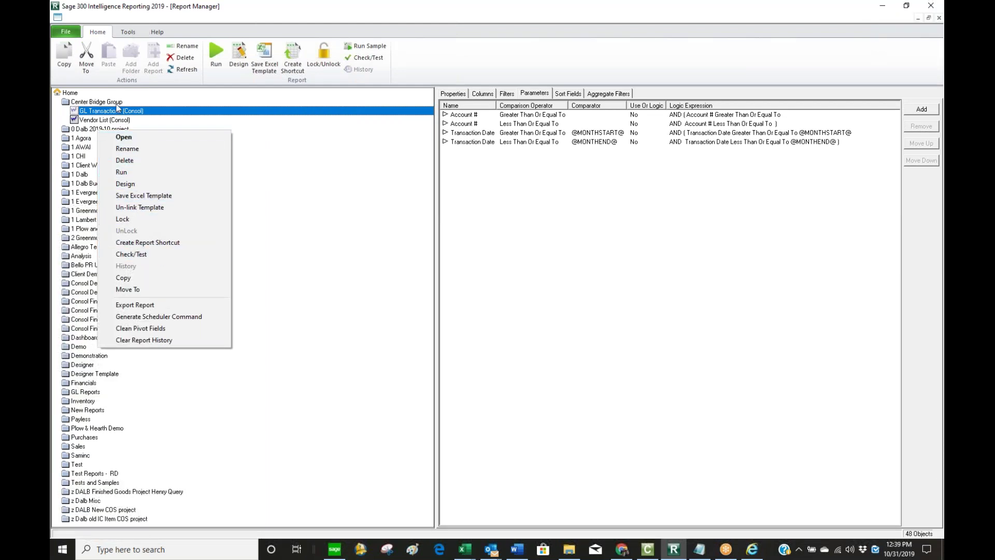
{"action": "left_click", "coordinate": [134, 33]}
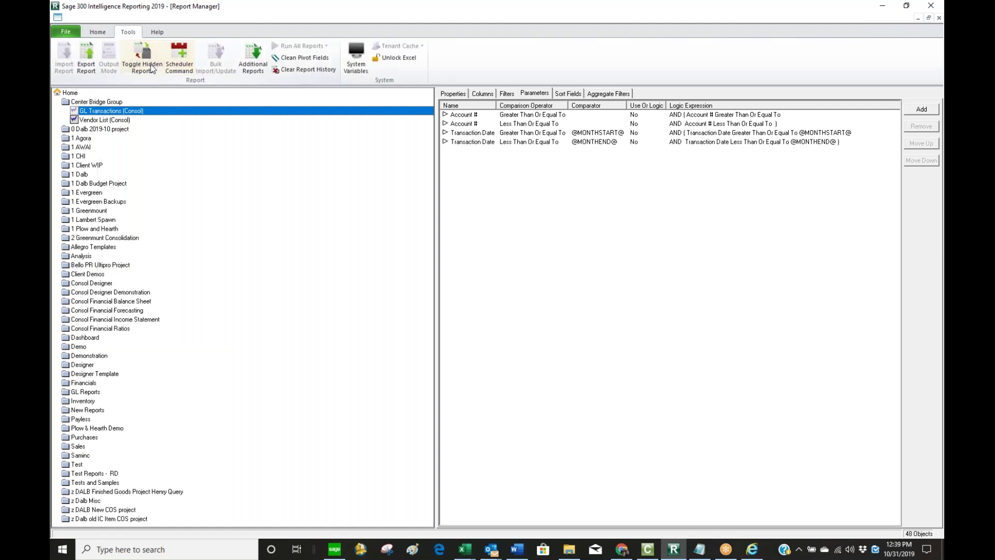
{"action": "left_click", "coordinate": [88, 66]}
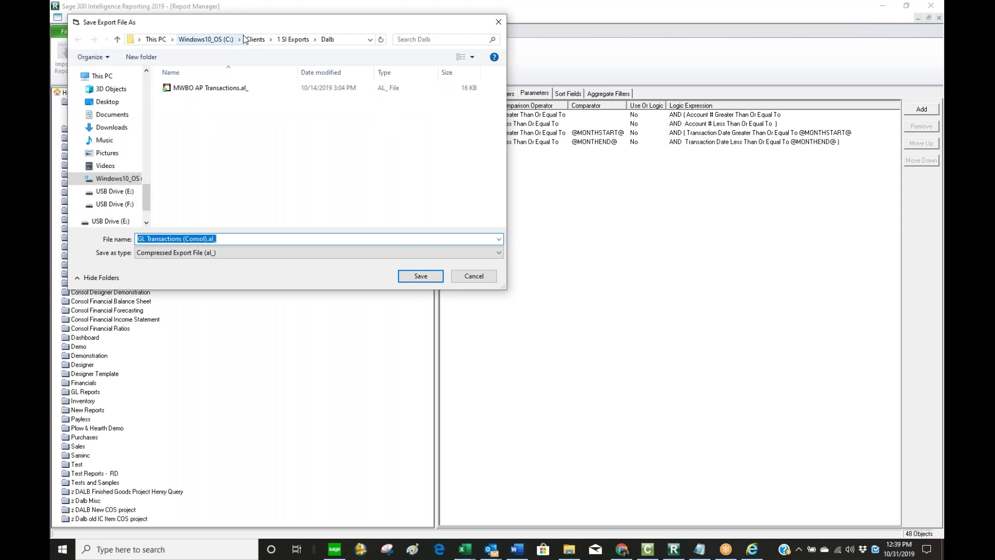
{"action": "left_click", "coordinate": [294, 39]}
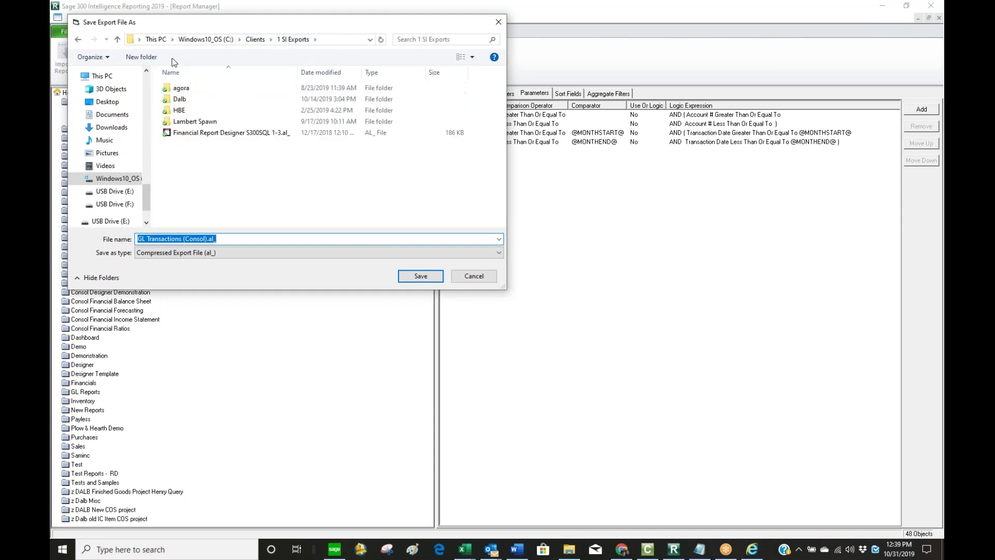
{"action": "left_click", "coordinate": [145, 60]}
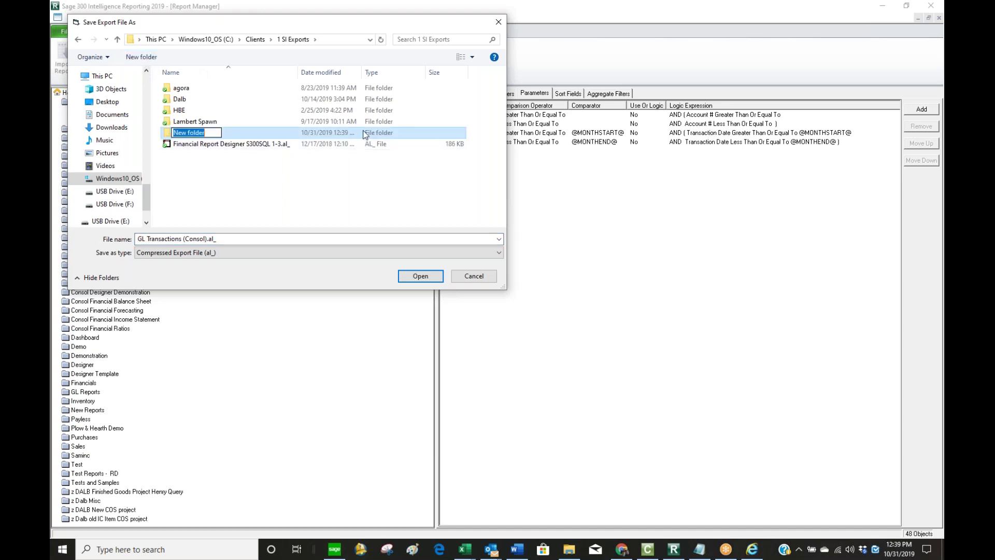
{"action": "type", "text": "Center Bridge"}
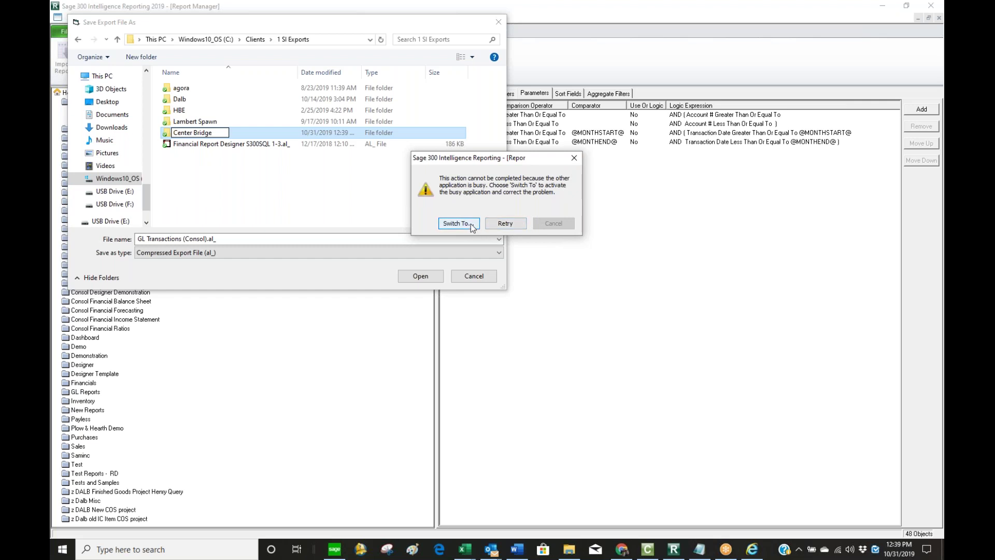
{"action": "left_click", "coordinate": [505, 224]}
Save the export as GL Transactions (Consol).al_ in the Center Bridge folder.
{"action": "double_click", "coordinate": [207, 100]}
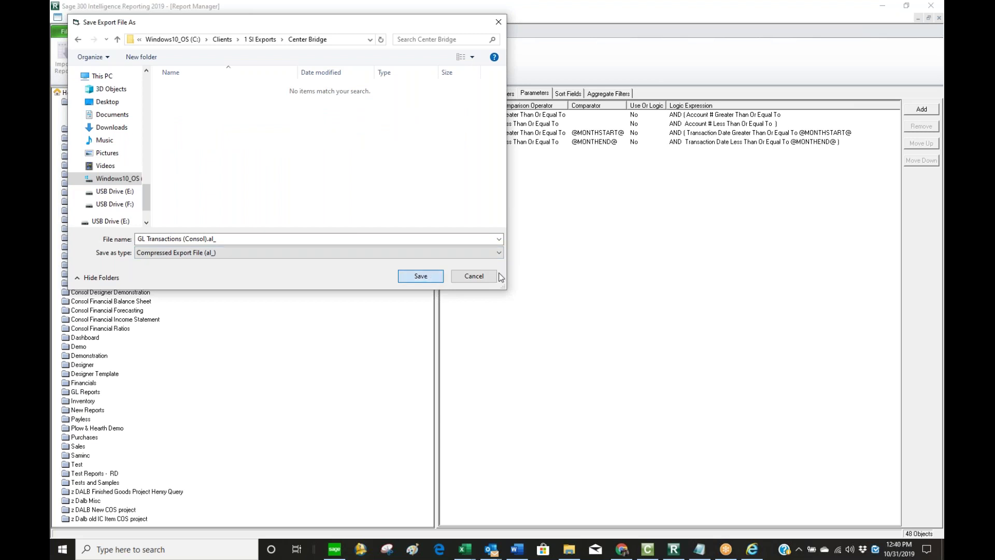
{"action": "left_click", "coordinate": [431, 276]}
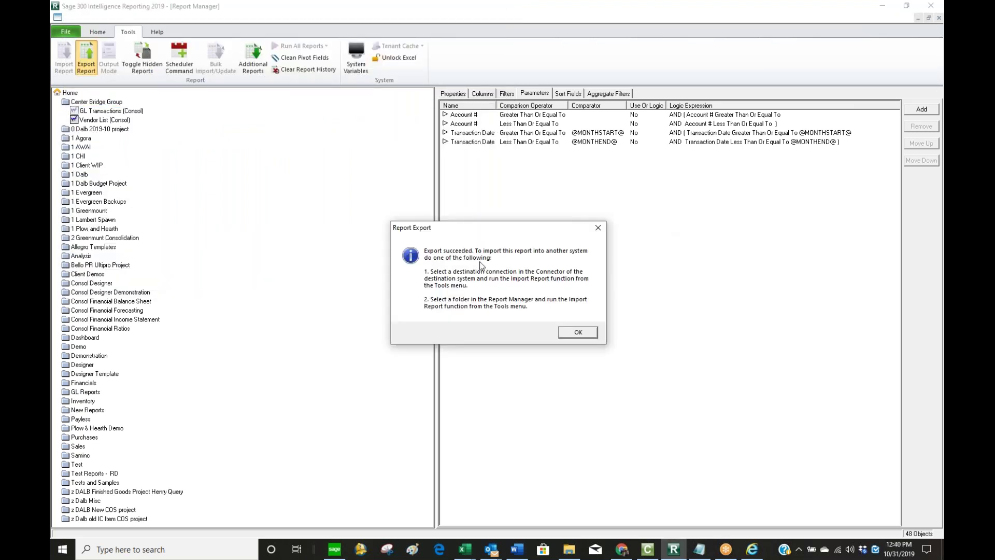
{"action": "left_click", "coordinate": [590, 333]}
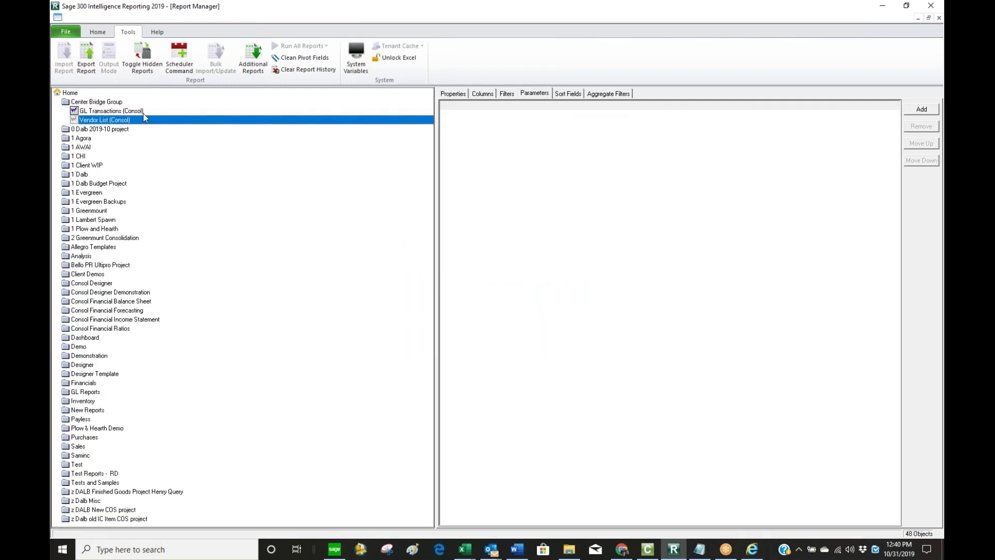
Export the Vendor List (Consol) report to the Center Bridge folder as Vendor List (Consol).al_.
{"action": "left_click", "coordinate": [86, 58]}
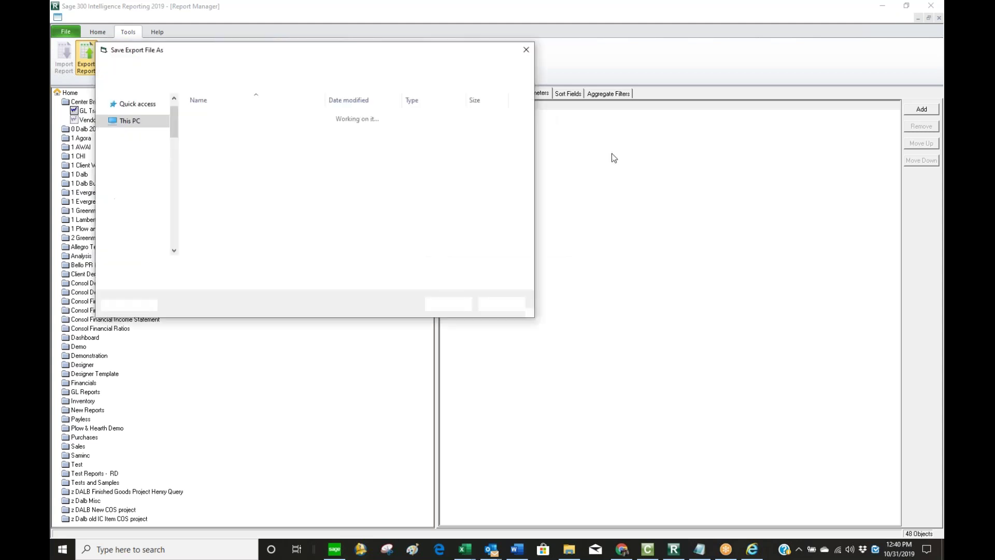
{"action": "left_click", "coordinate": [449, 304]}
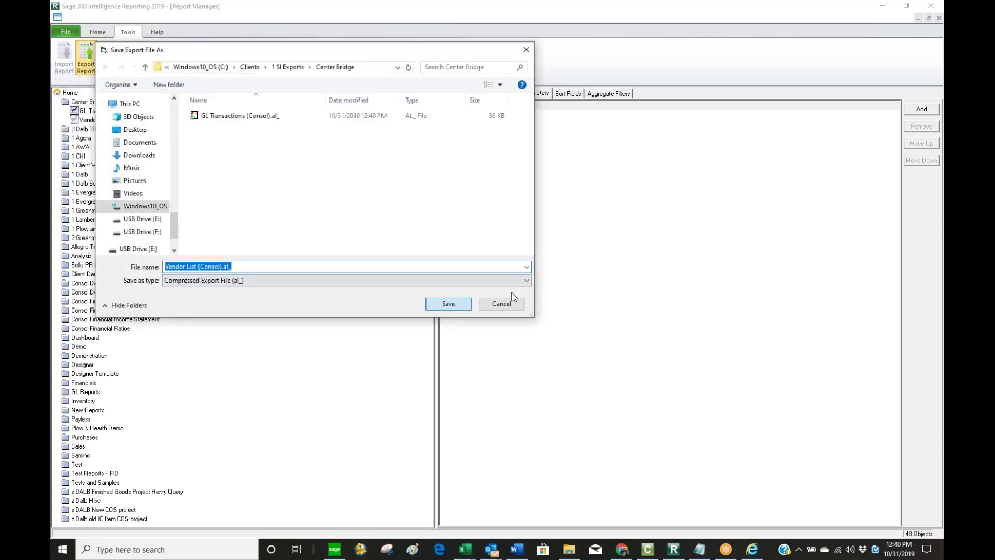
{"action": "left_click", "coordinate": [587, 332]}
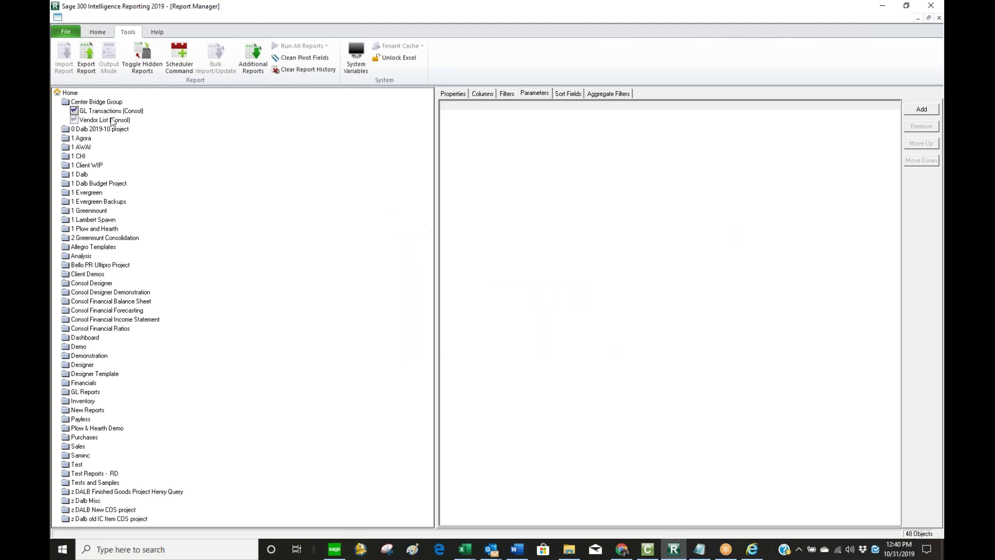
Add a folder named demo under Home in the report tree.
{"action": "left_click", "coordinate": [71, 95]}
{"action": "right_click", "coordinate": [71, 95]}
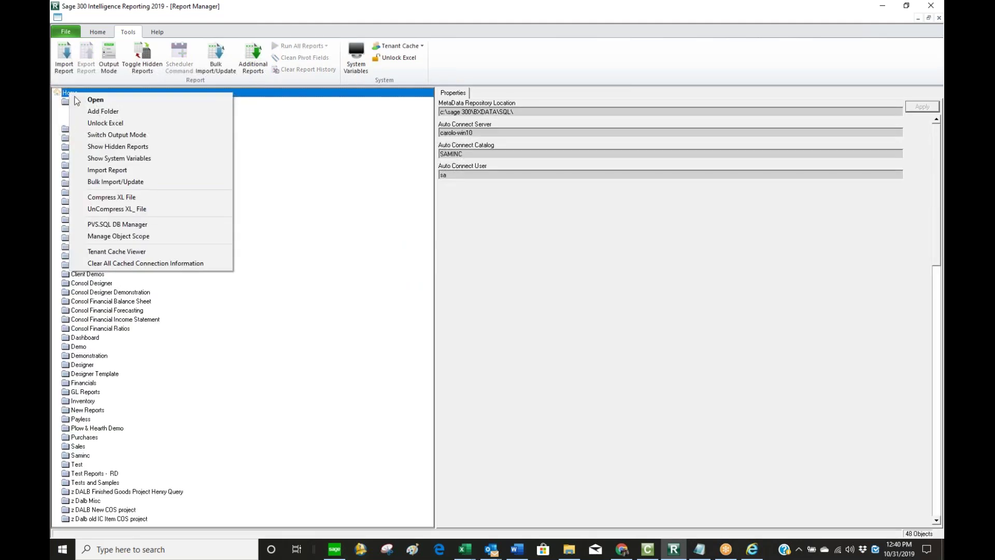
{"action": "left_click", "coordinate": [95, 115]}
{"action": "type", "text": "demo"}
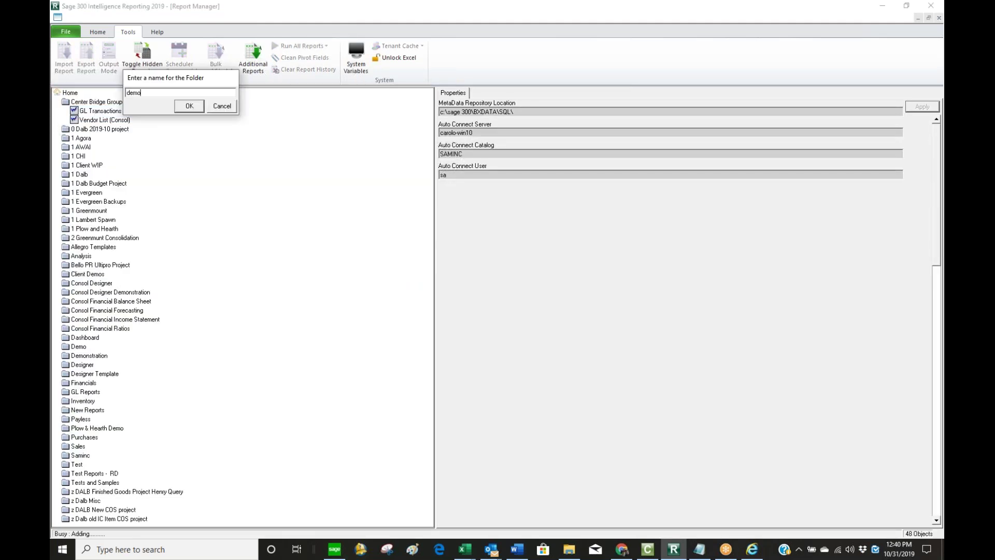
{"action": "key", "text": "Return"}
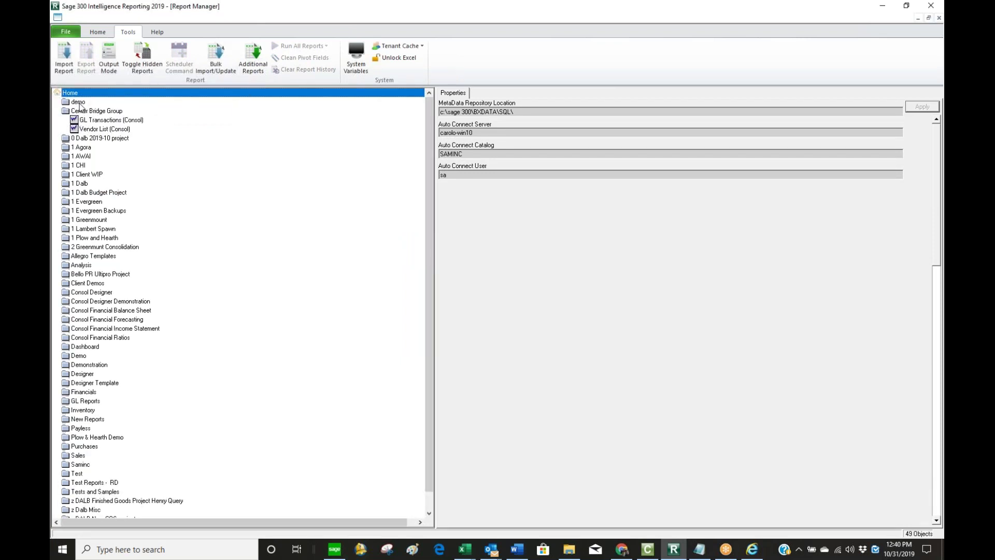
Try to import GL Transactions (Consol).al_ using the Sage Accpac Consolidation connection and a new container, and cancel the import.
{"action": "left_click", "coordinate": [69, 65]}
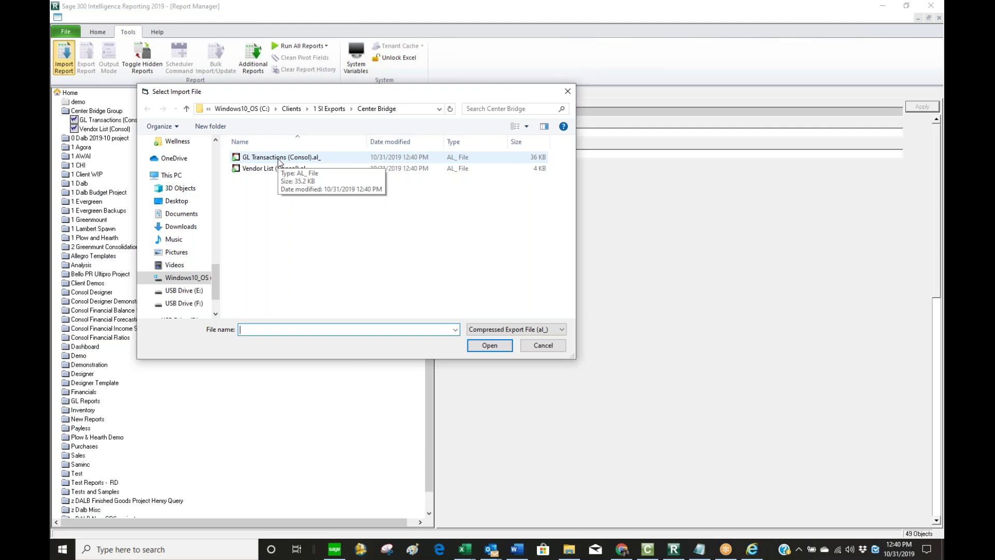
{"action": "left_click", "coordinate": [278, 159]}
{"action": "left_click", "coordinate": [496, 348]}
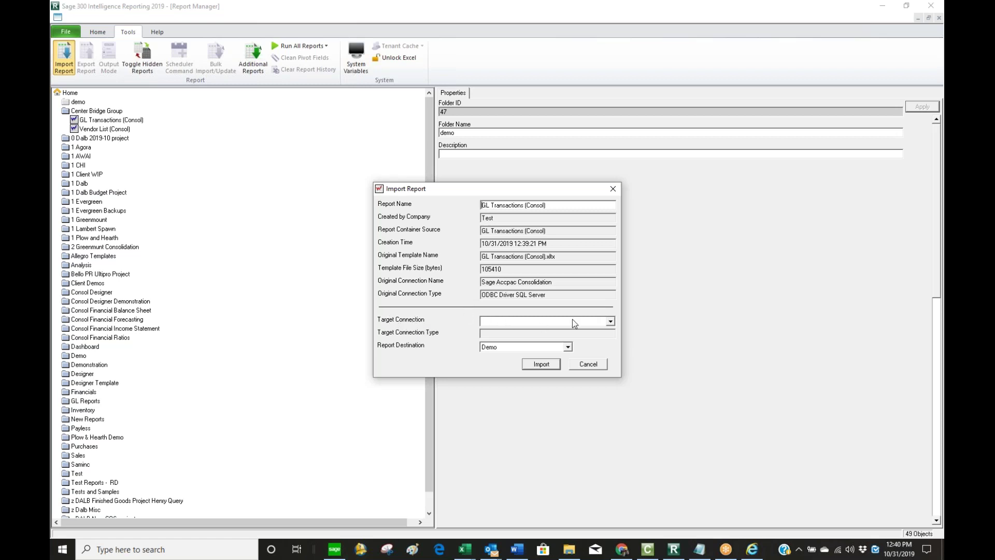
{"action": "left_click", "coordinate": [610, 322]}
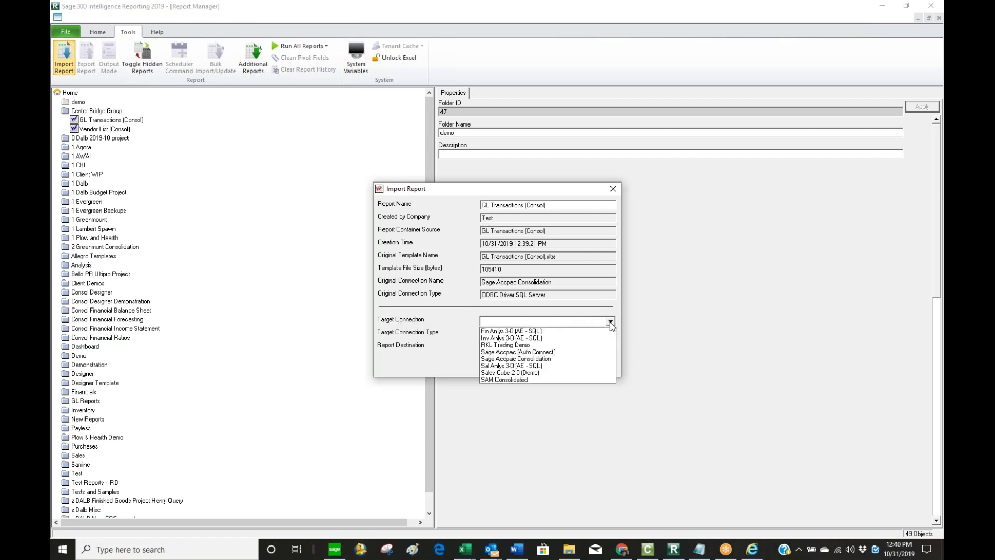
{"action": "left_click", "coordinate": [547, 359]}
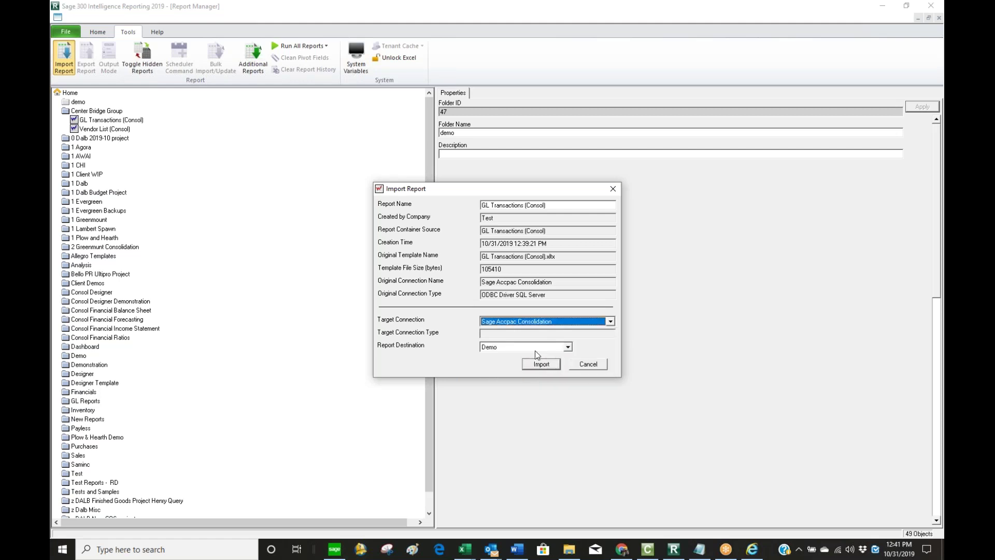
{"action": "left_click", "coordinate": [541, 364]}
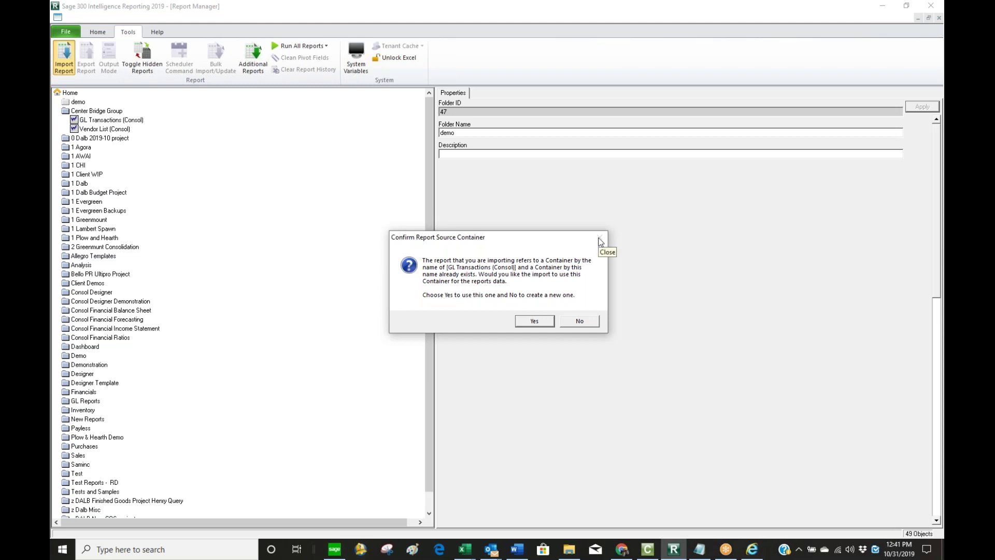
{"action": "left_click", "coordinate": [590, 324]}
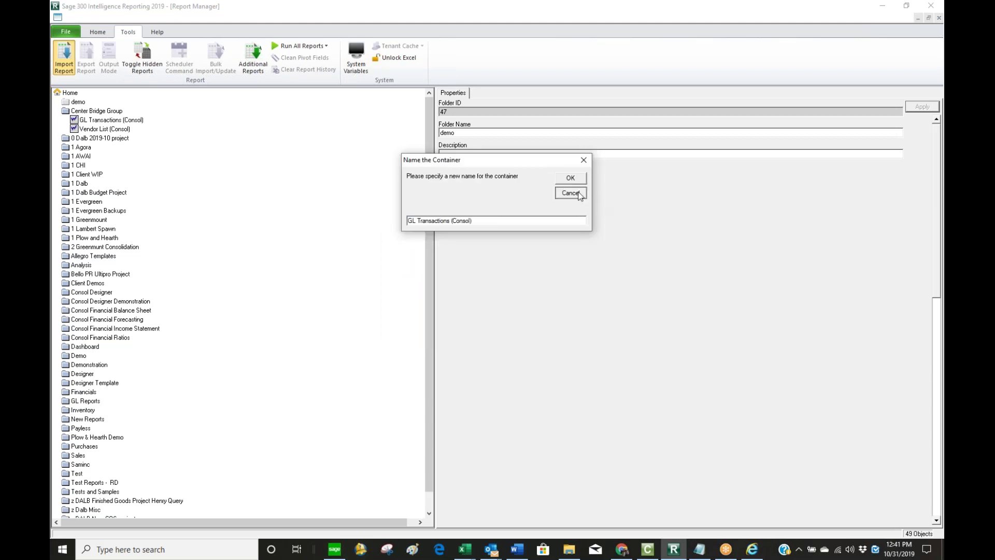
{"action": "left_click", "coordinate": [576, 193]}
{"action": "left_click", "coordinate": [601, 253]}
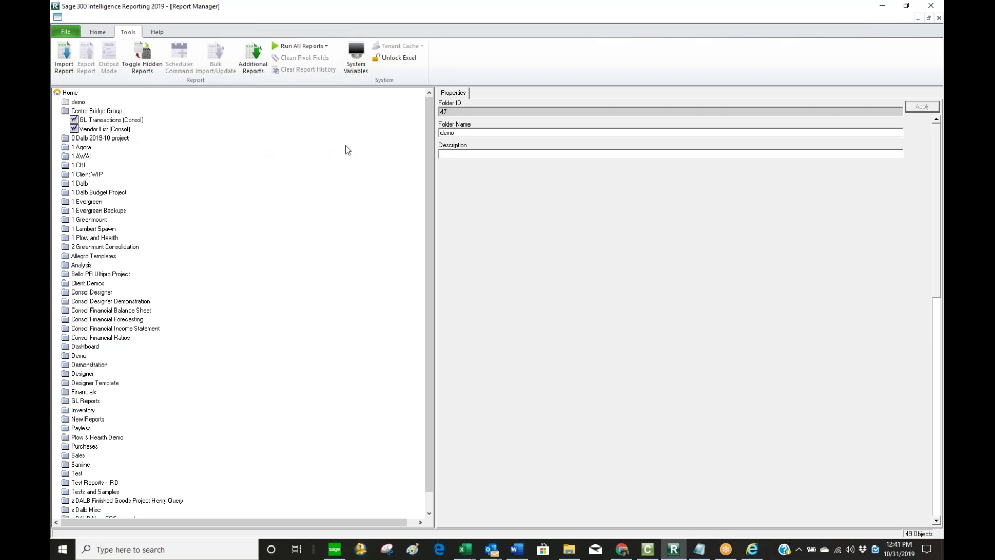
Copy the GL Transactions (Consol) report and paste the duplicate into the Center Bridge Group folder.
{"action": "left_click", "coordinate": [129, 122]}
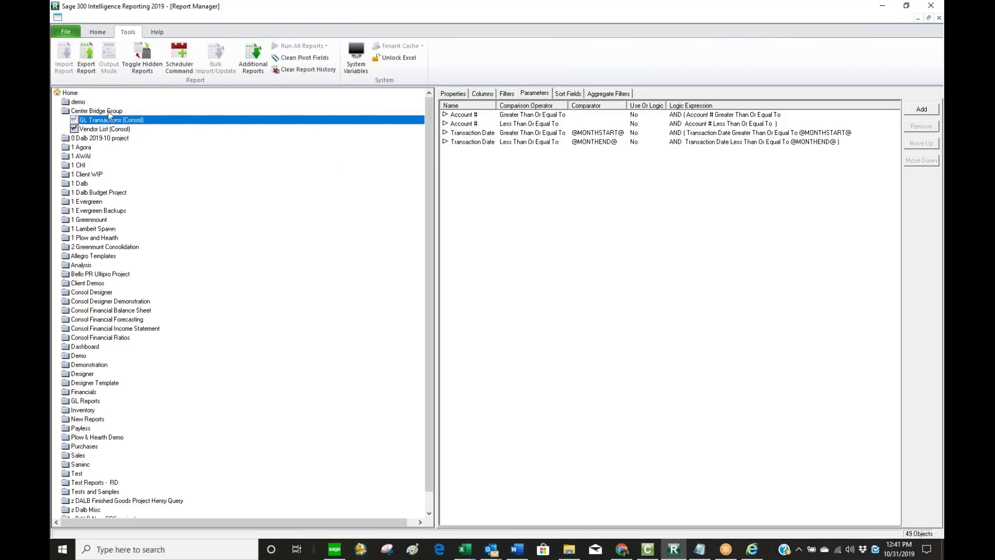
{"action": "left_click", "coordinate": [174, 120]}
{"action": "right_click", "coordinate": [139, 119]}
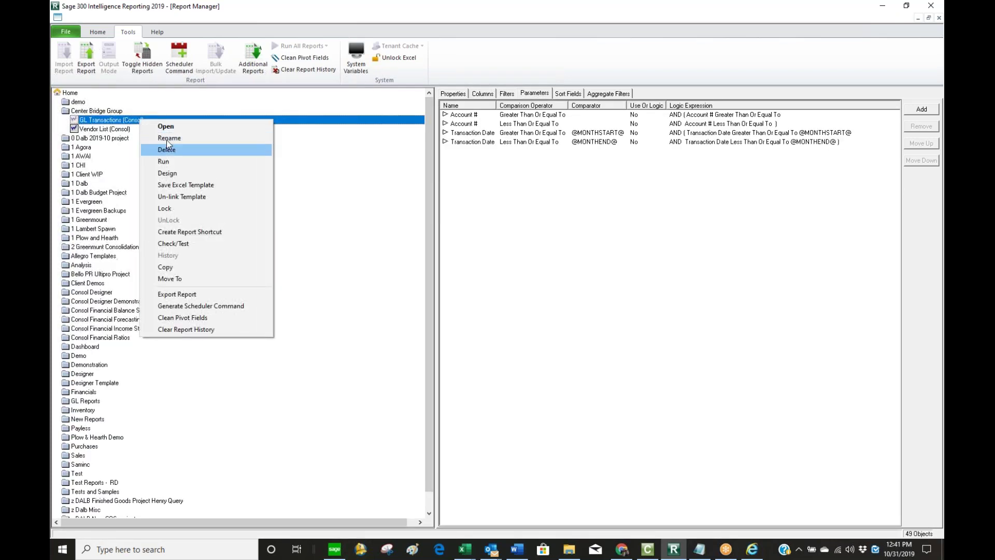
{"action": "left_click", "coordinate": [98, 35]}
{"action": "left_click", "coordinate": [64, 54]}
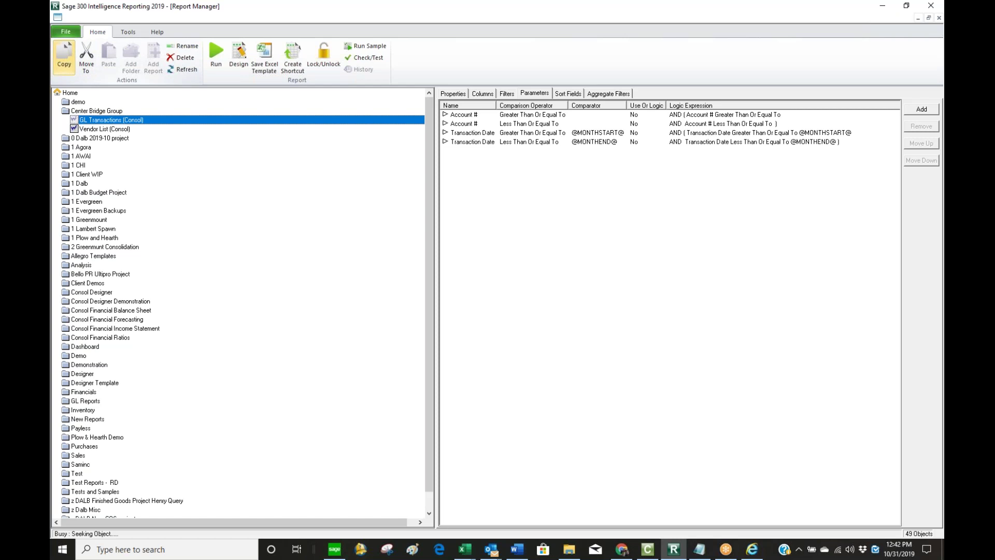
{"action": "left_click", "coordinate": [116, 111]}
{"action": "left_click", "coordinate": [108, 56]}
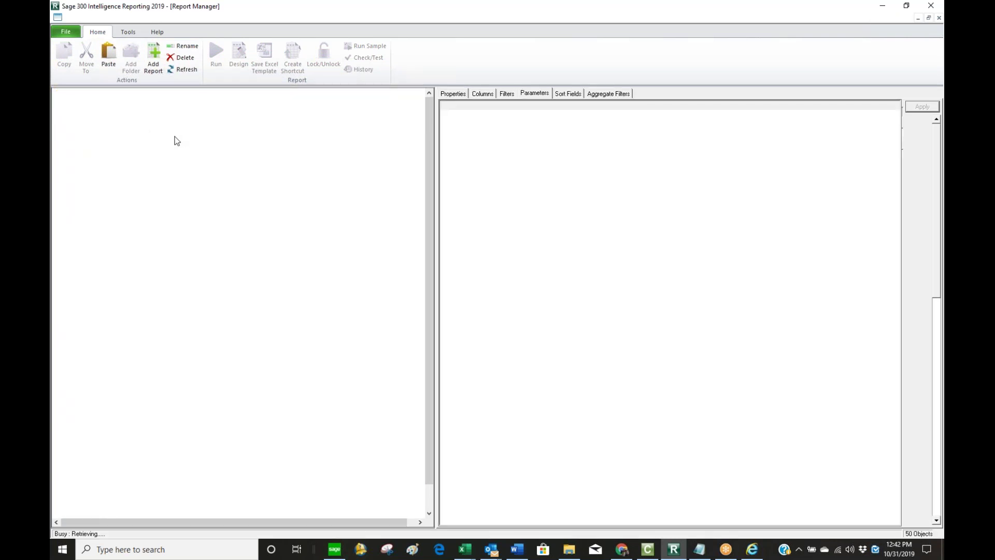
Rename the copied report as GL Tran Consol 2, assigning a new template name and deleting the old template if unused.
{"action": "left_click", "coordinate": [452, 94]}
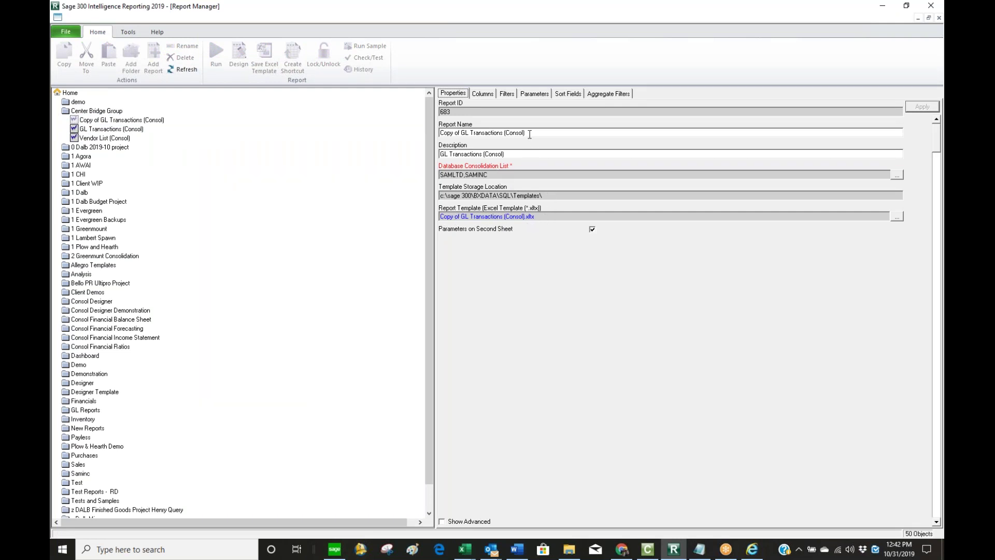
{"action": "key", "text": "Tab"}
{"action": "left_click", "coordinate": [553, 219]}
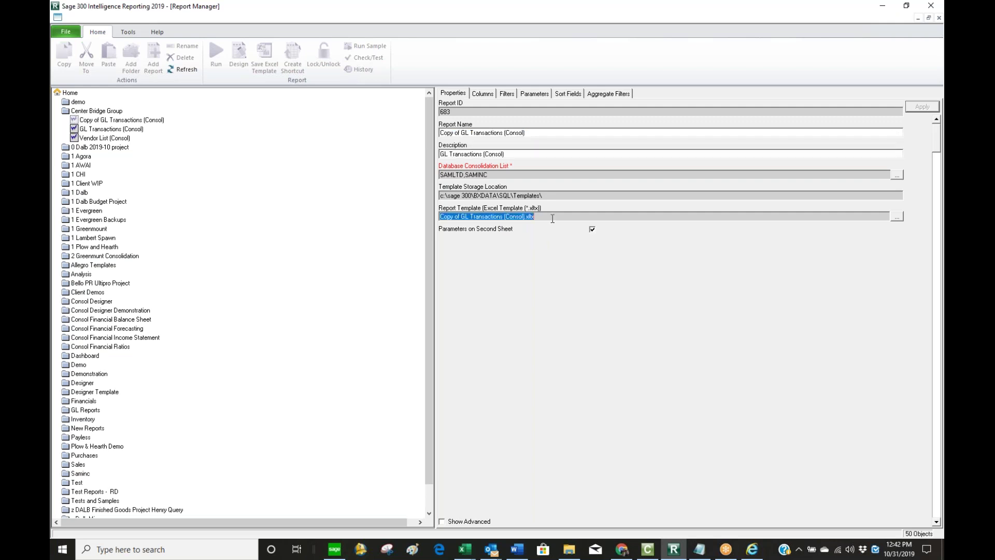
{"action": "left_click", "coordinate": [540, 134]}
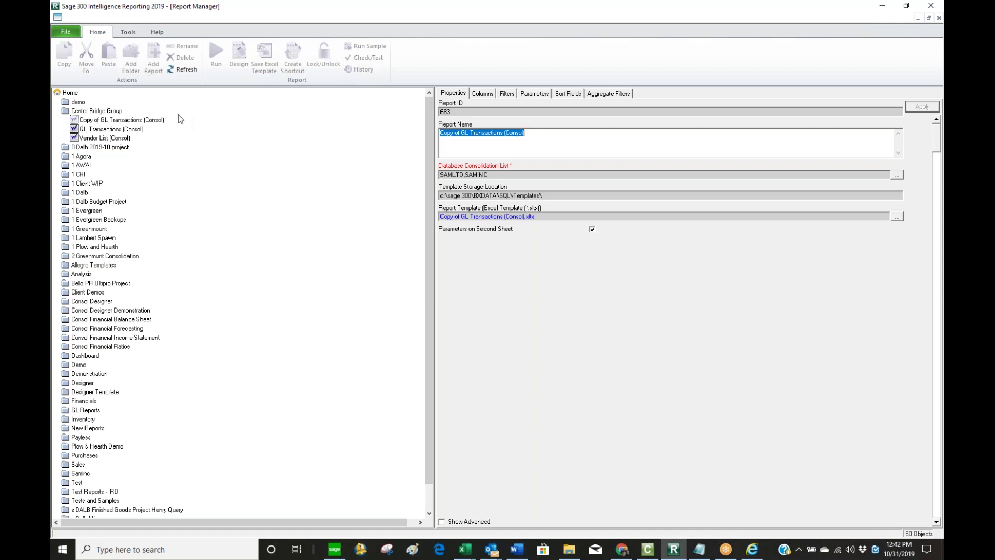
{"action": "left_click", "coordinate": [150, 120]}
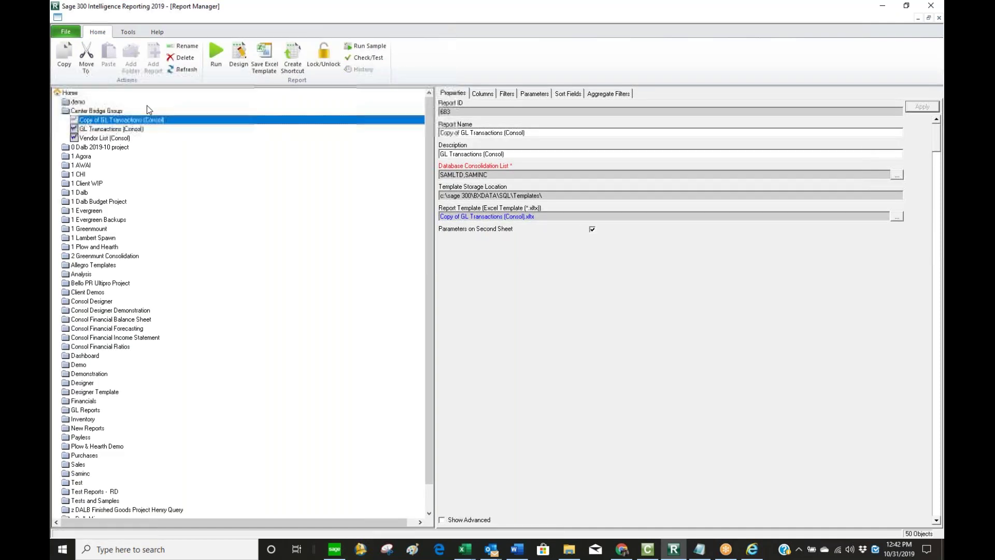
{"action": "key", "text": "F2"}
{"action": "type", "text": "GL Tran Consol 2"}
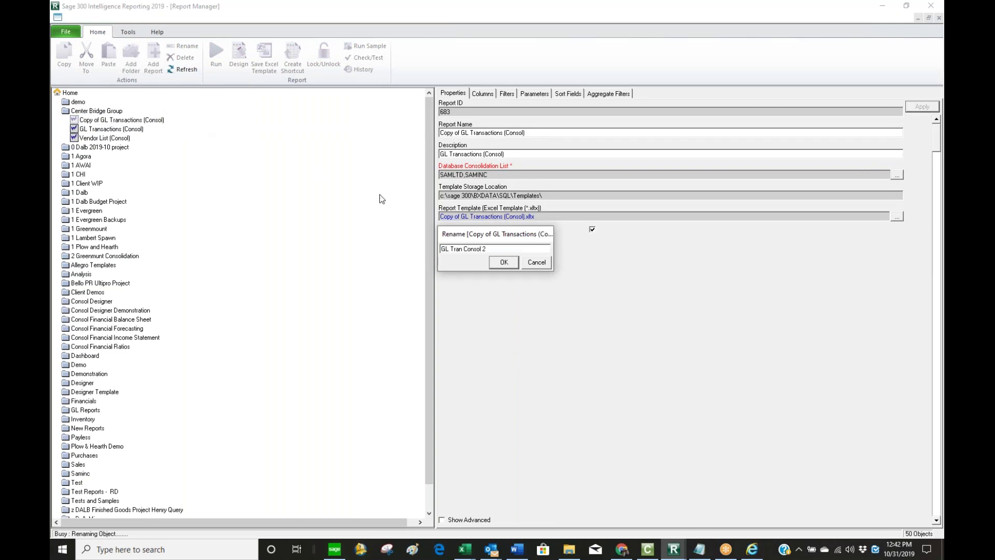
{"action": "left_click", "coordinate": [513, 262]}
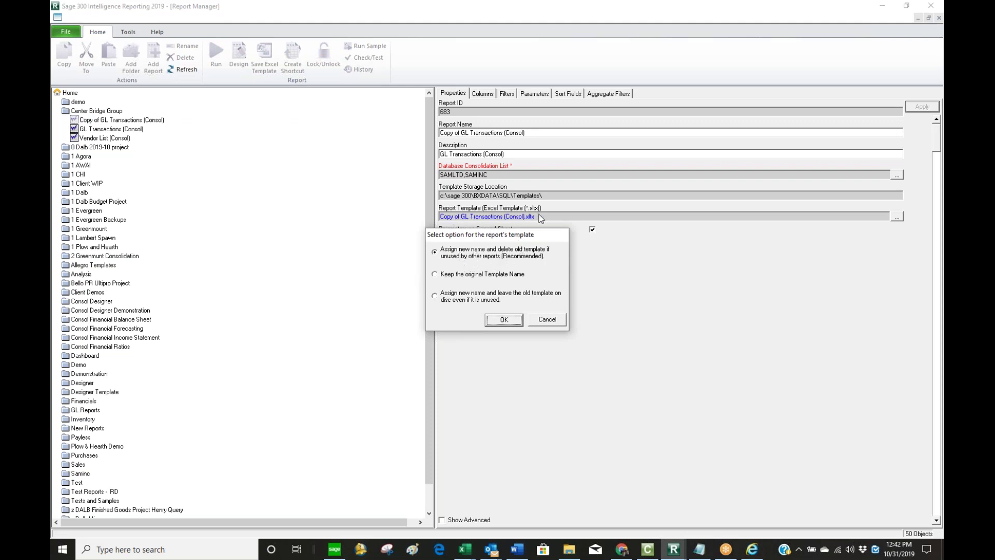
{"action": "left_click", "coordinate": [504, 320]}
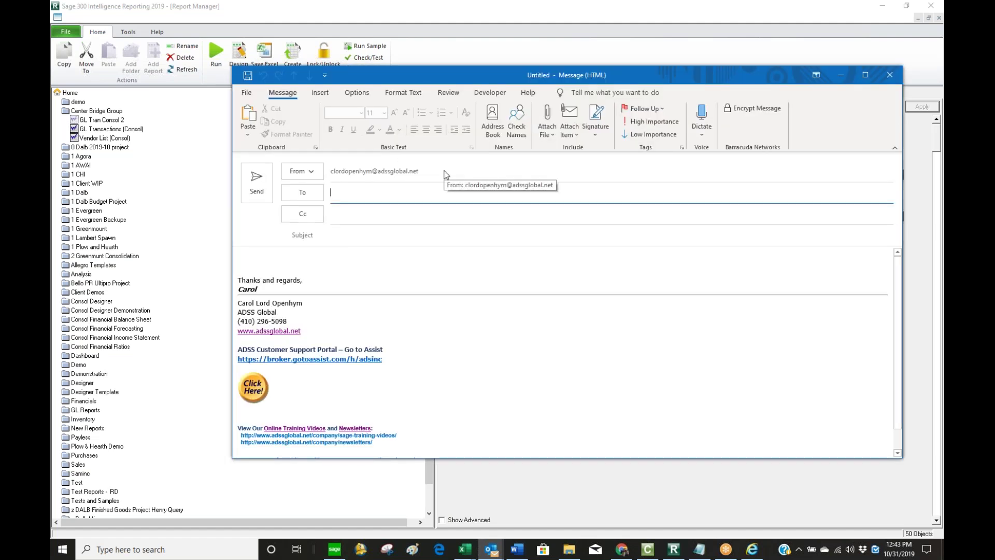
Address the new email to the client contact and set its subject to SI report.
{"action": "type", "text": "p"}
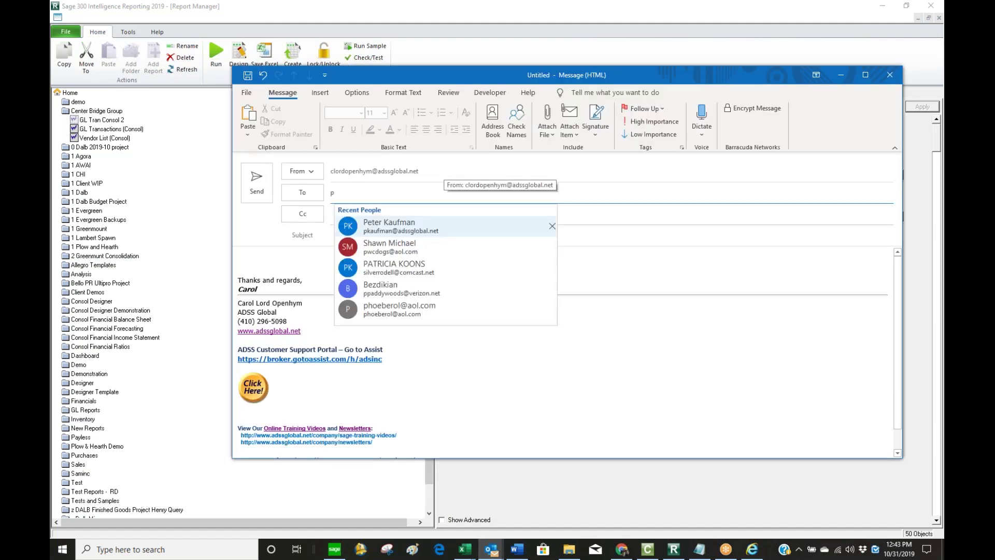
{"action": "type", "text": "s"}
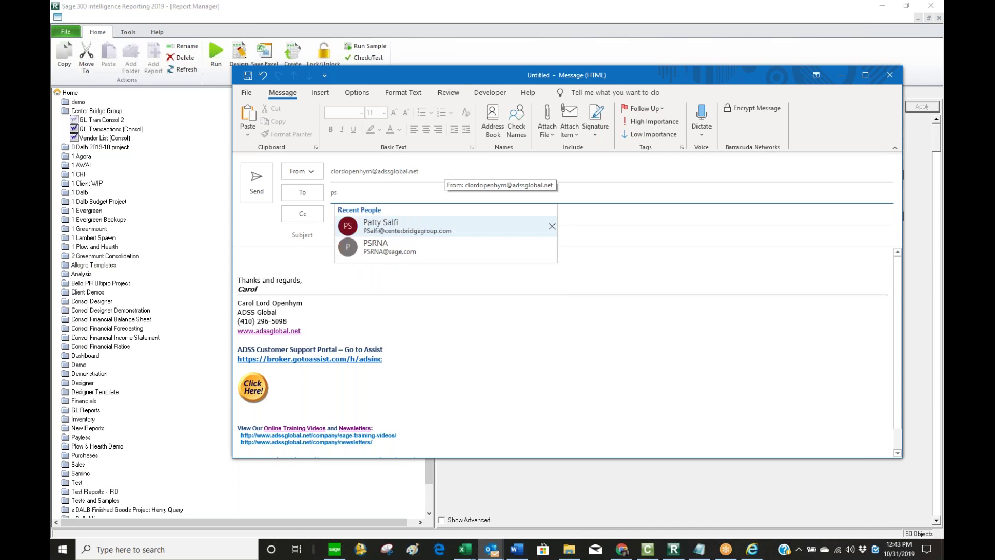
{"action": "key", "text": "Tab"}
{"action": "key", "text": "Tab"}
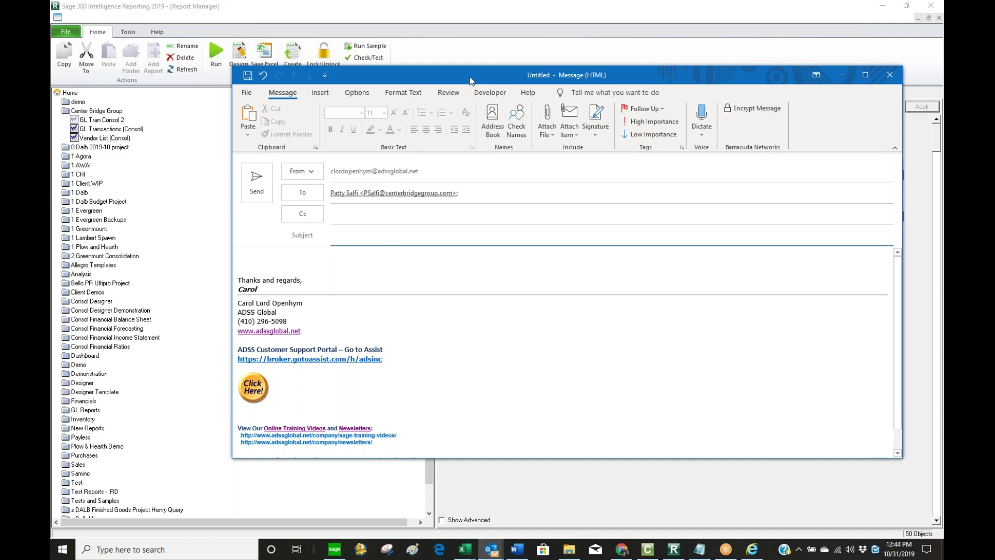
{"action": "type", "text": "SI report"}
Attach the exported GL Transactions (Consol).al_ and Vendor List (Consol).al_ files to the email and send it.
{"action": "left_click", "coordinate": [555, 129]}
{"action": "left_click", "coordinate": [586, 165]}
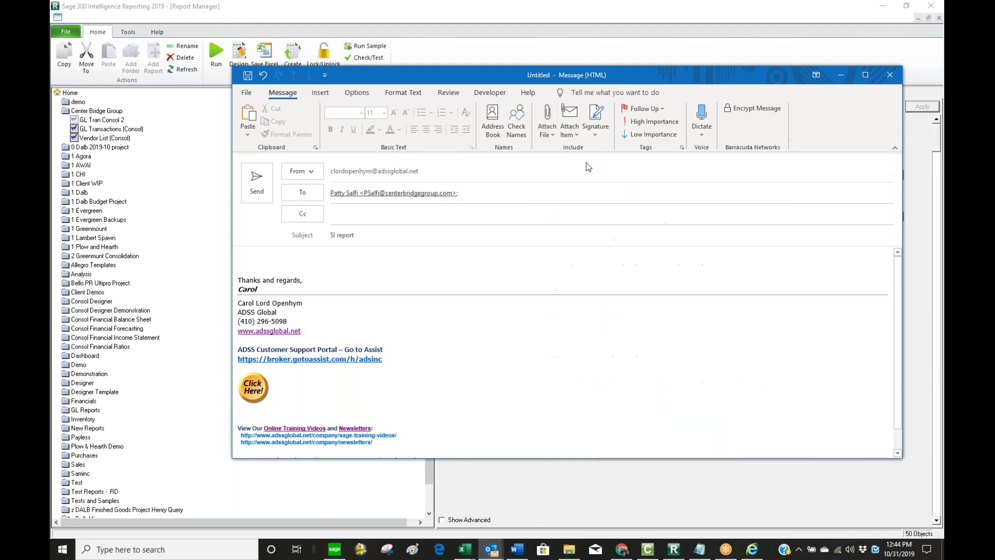
{"action": "left_click", "coordinate": [545, 134]}
{"action": "left_click", "coordinate": [583, 195]}
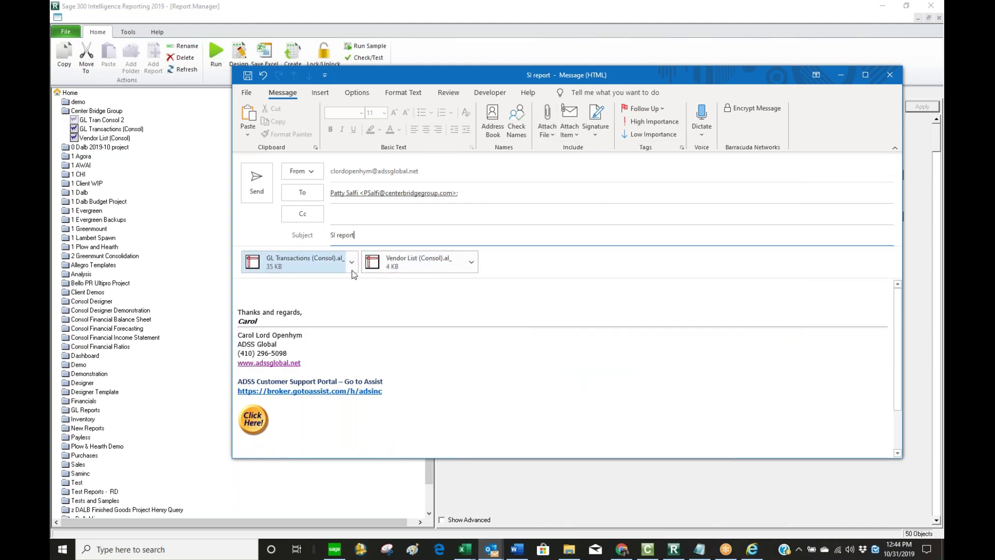
{"action": "left_click", "coordinate": [257, 188]}
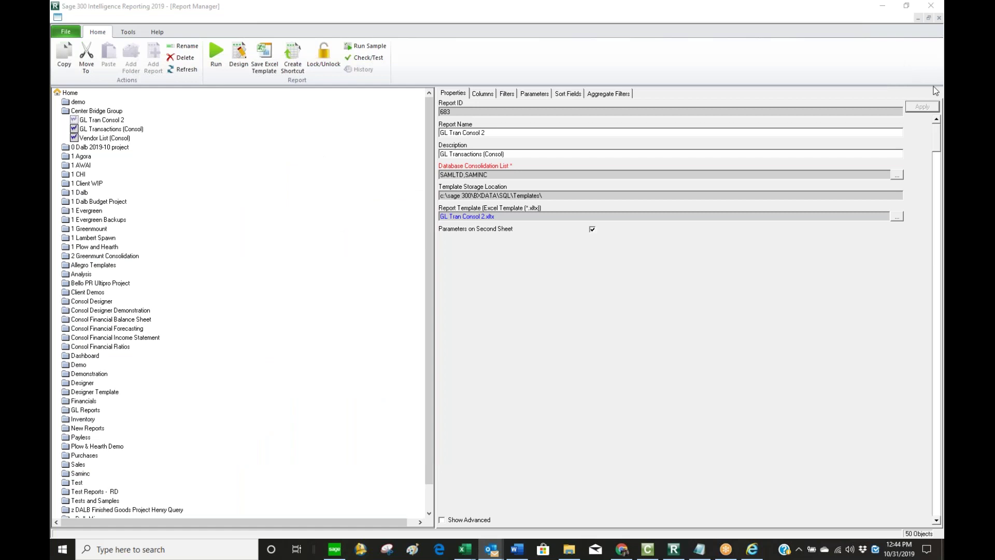
Restore the Report Manager to a smaller window and shift it slightly over the Connector window.
{"action": "left_click", "coordinate": [906, 6]}
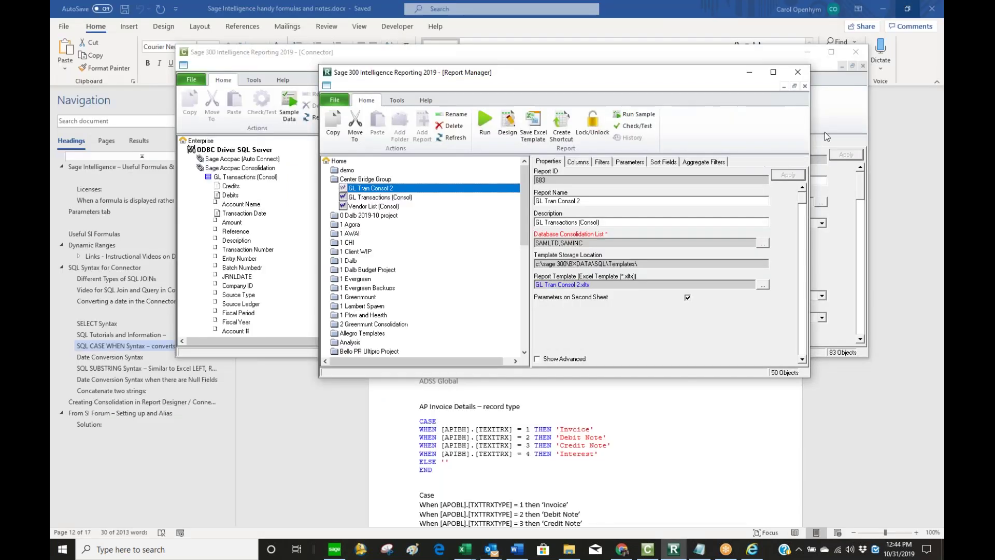
{"action": "left_click", "coordinate": [643, 240]}
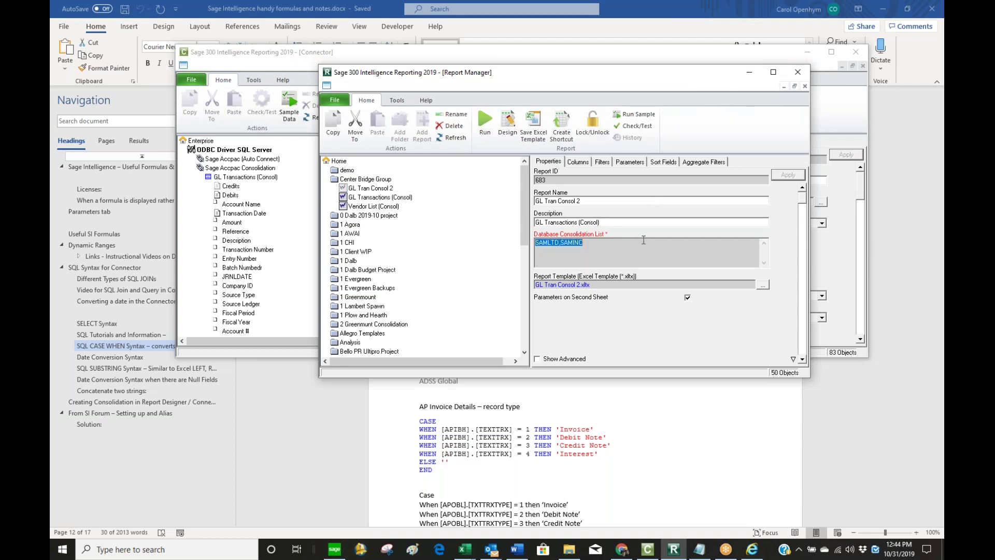
{"action": "left_click_drag", "start_coordinate": [716, 73], "coordinate": [699, 67]}
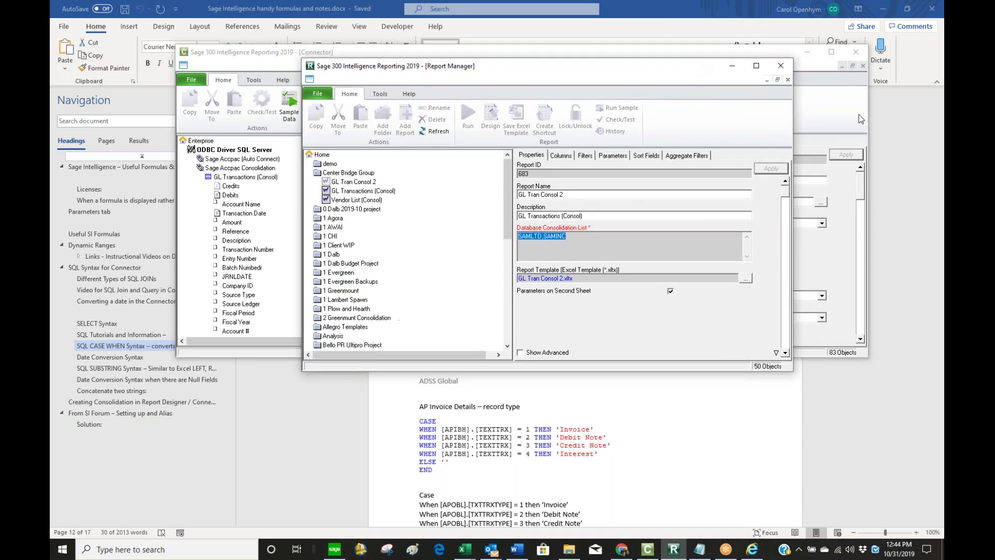